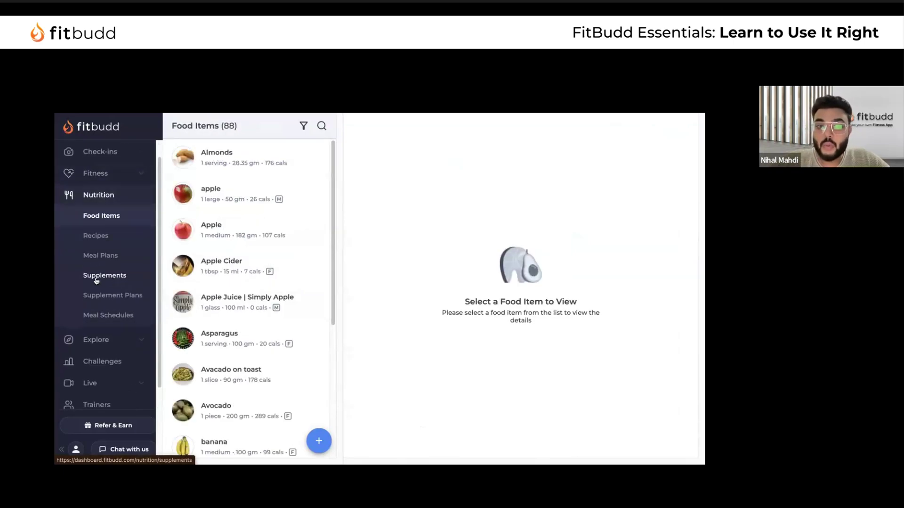
Browse the Nutrition section's recipes and meal plans lists
{"action": "left_click", "coordinate": [109, 242]}
{"action": "left_click", "coordinate": [108, 259]}
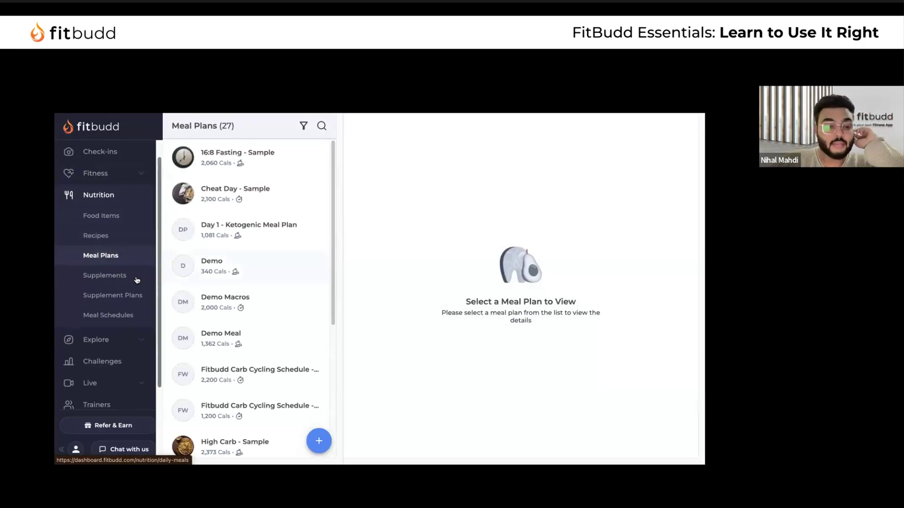
{"action": "scroll", "coordinate": [113, 237], "scroll_direction": "down", "scroll_amount": 3}
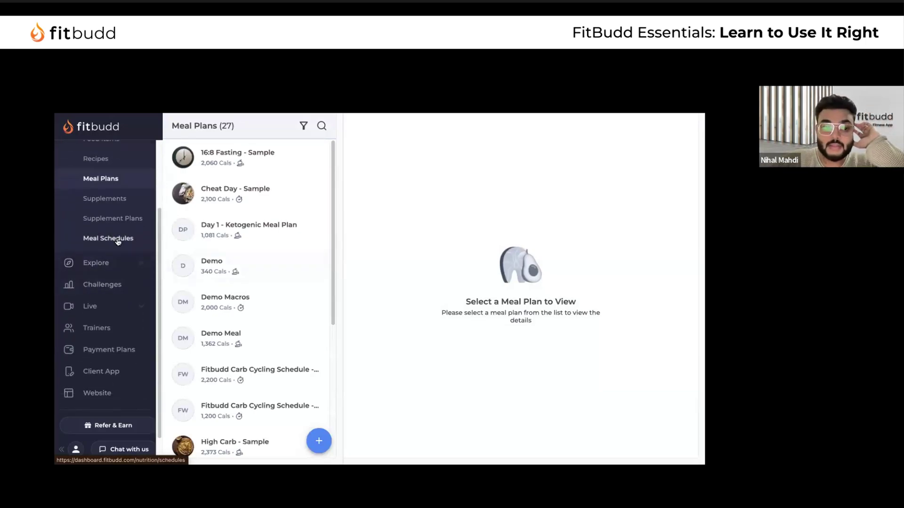
{"action": "scroll", "coordinate": [116, 240], "scroll_direction": "down", "scroll_amount": 2}
Open the one active client's overview of weekly trends, progression and summary
{"action": "scroll", "coordinate": [118, 240], "scroll_direction": "up", "scroll_amount": 5}
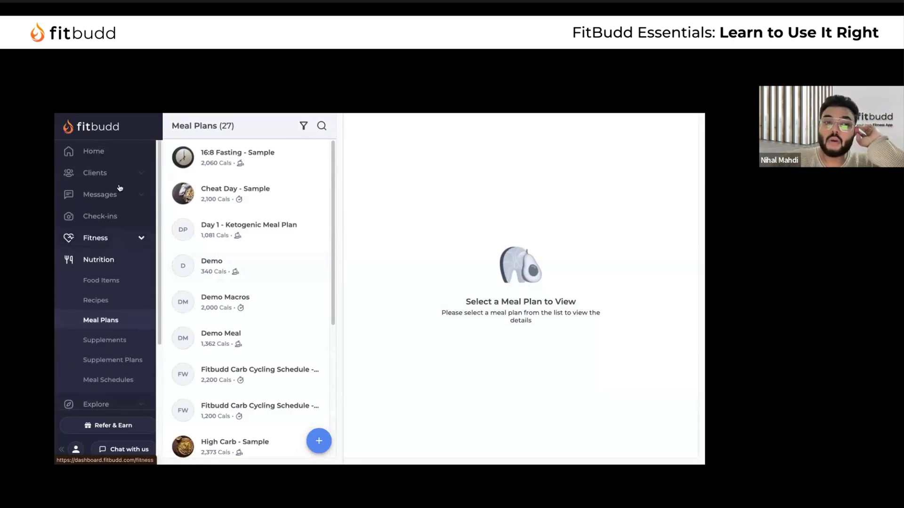
{"action": "left_click", "coordinate": [124, 174]}
{"action": "left_click", "coordinate": [265, 198]}
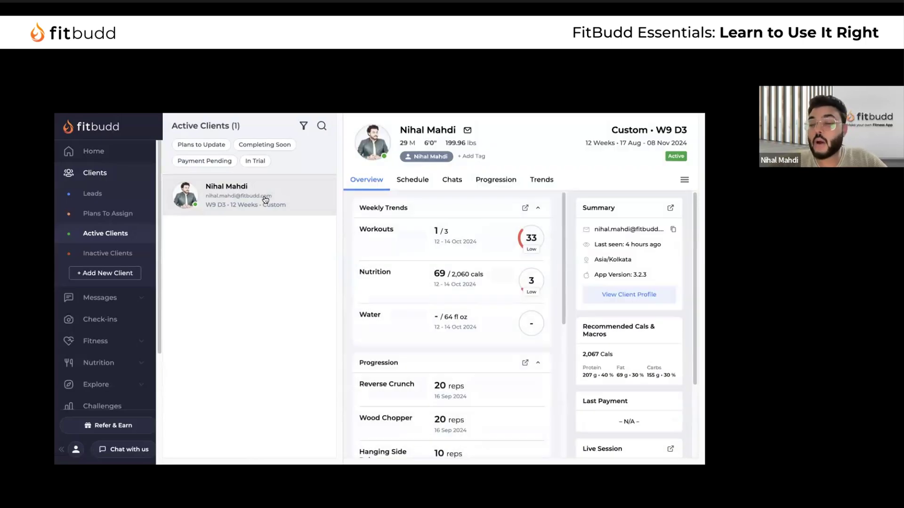
{"action": "scroll", "coordinate": [108, 359], "scroll_direction": "down", "scroll_amount": 5}
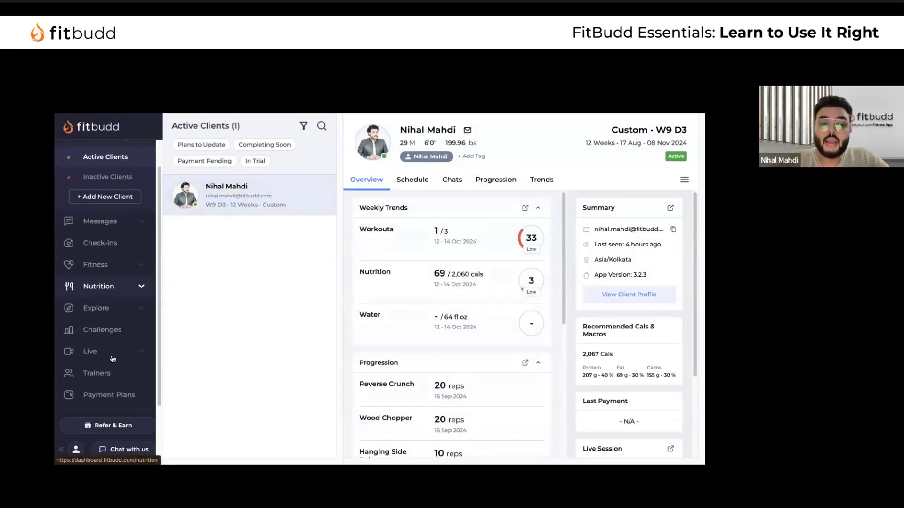
{"action": "scroll", "coordinate": [113, 358], "scroll_direction": "down", "scroll_amount": 1}
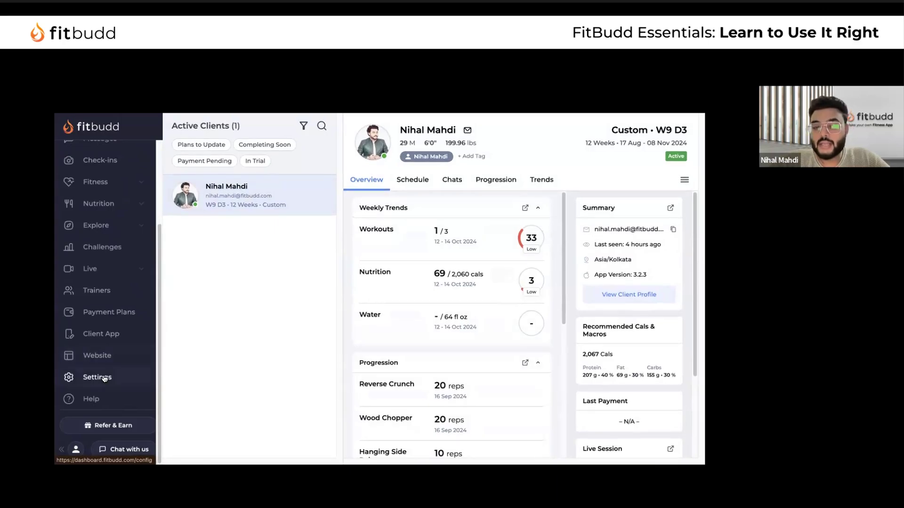
Preview the client app screens from Settings
{"action": "left_click", "coordinate": [99, 376]}
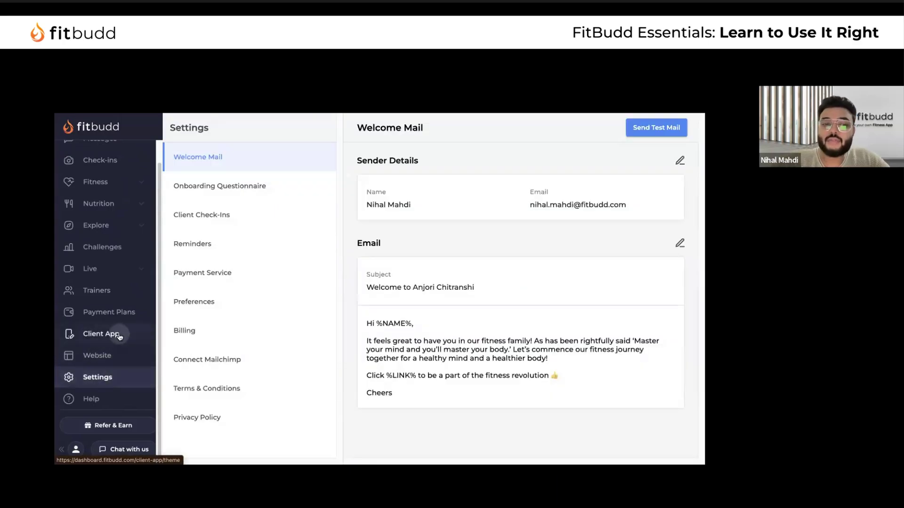
{"action": "left_click", "coordinate": [120, 335]}
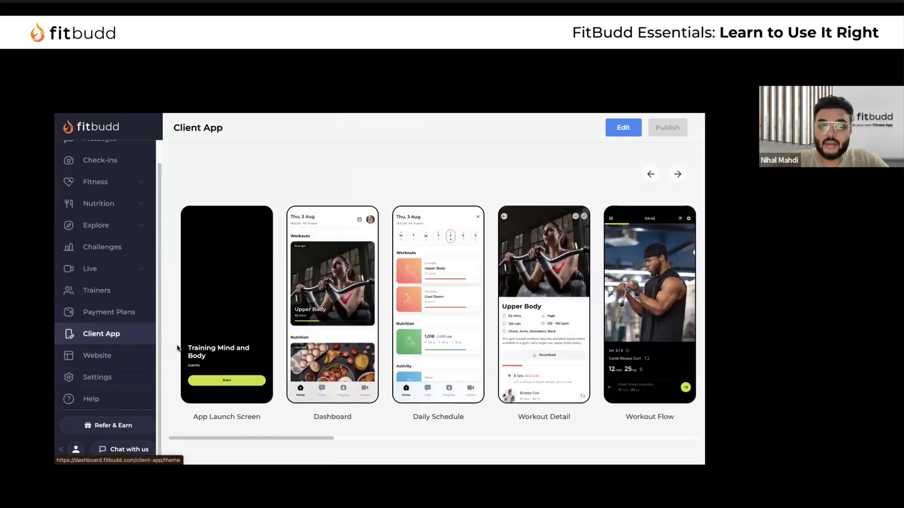
{"action": "scroll", "coordinate": [360, 283], "scroll_direction": "right", "scroll_amount": 2}
{"action": "scroll", "coordinate": [360, 283], "scroll_direction": "right", "scroll_amount": 10}
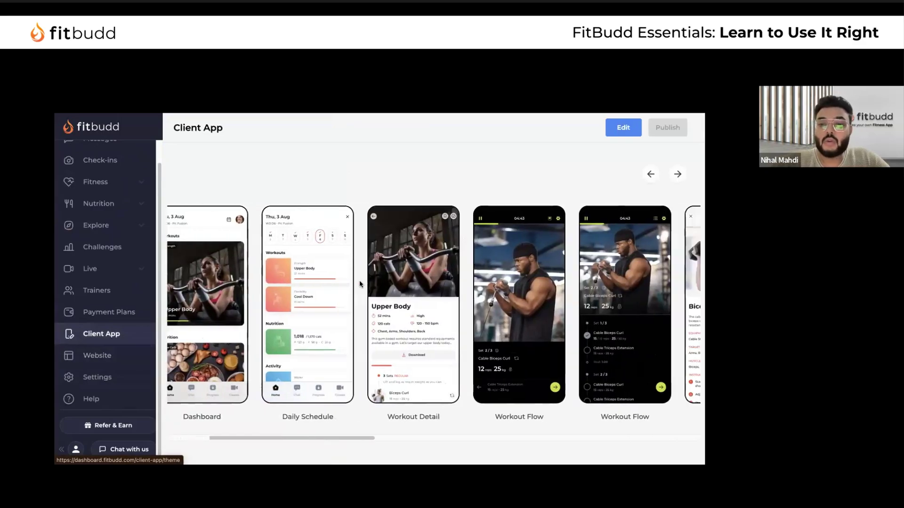
{"action": "scroll", "coordinate": [360, 282], "scroll_direction": "left", "scroll_amount": 11}
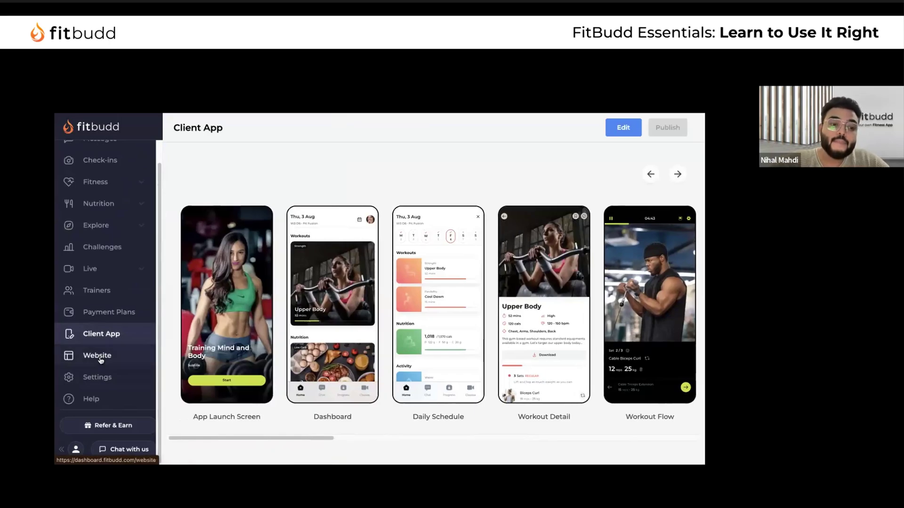
Review the Onboarding Questionnaire questions, then show the list of payment plans
{"action": "left_click", "coordinate": [115, 377]}
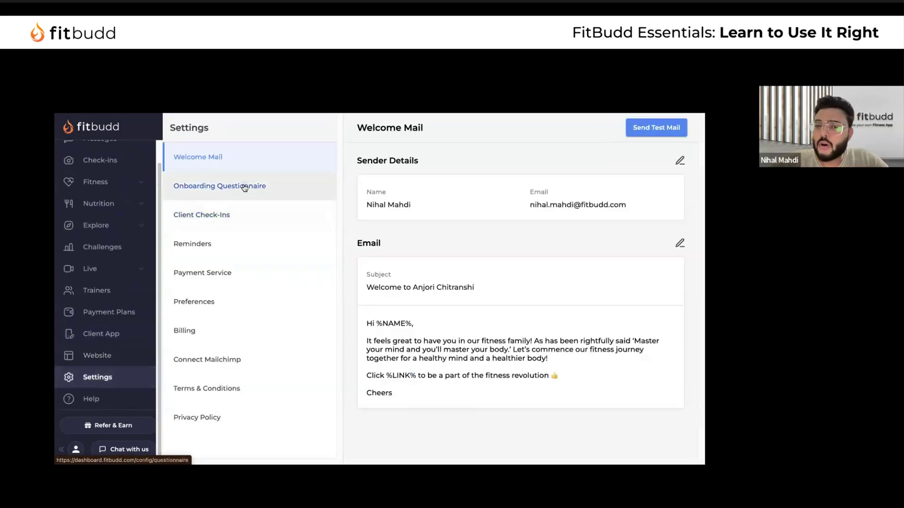
{"action": "left_click", "coordinate": [240, 187]}
{"action": "scroll", "coordinate": [477, 271], "scroll_direction": "down", "scroll_amount": 8}
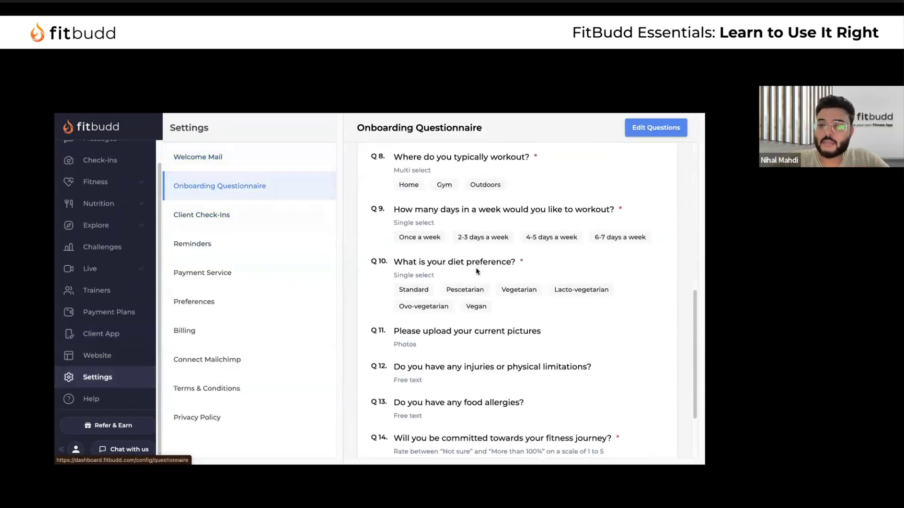
{"action": "scroll", "coordinate": [477, 271], "scroll_direction": "up", "scroll_amount": 8}
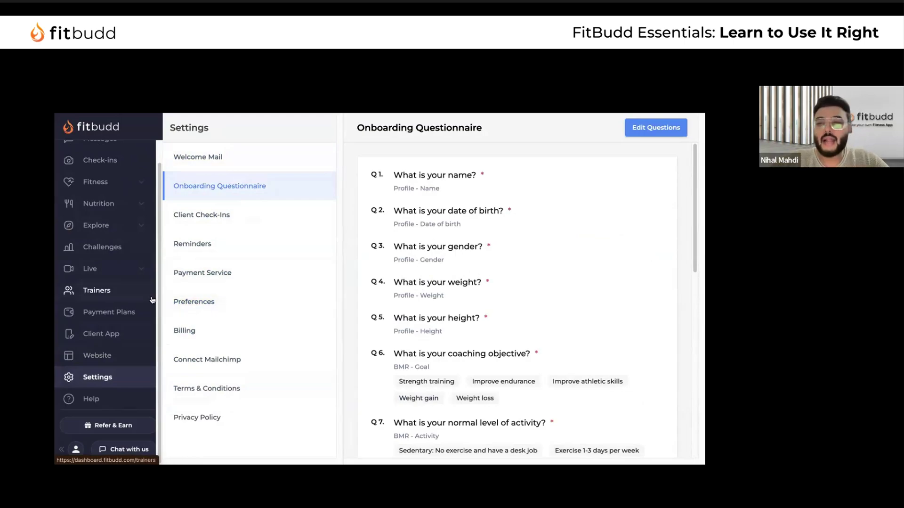
{"action": "left_click", "coordinate": [120, 313]}
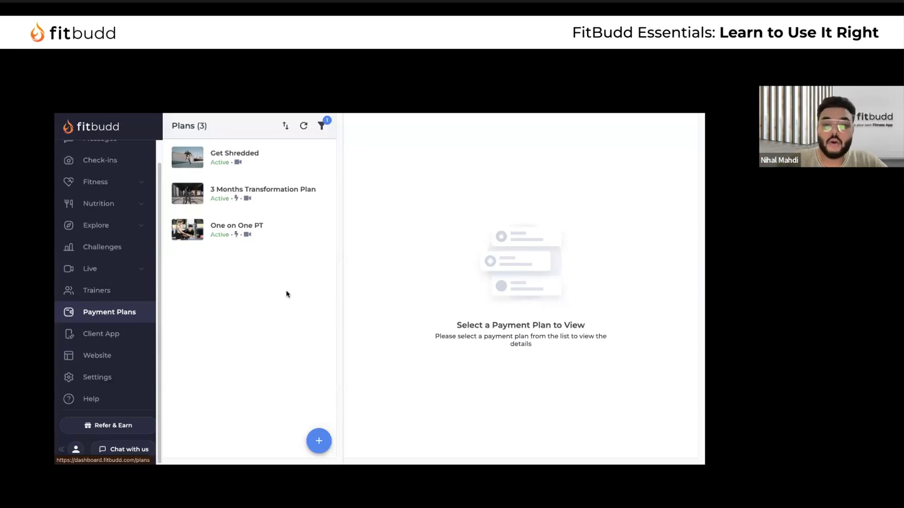
Start a new payment plan form and discard it unsaved
{"action": "left_click", "coordinate": [319, 442]}
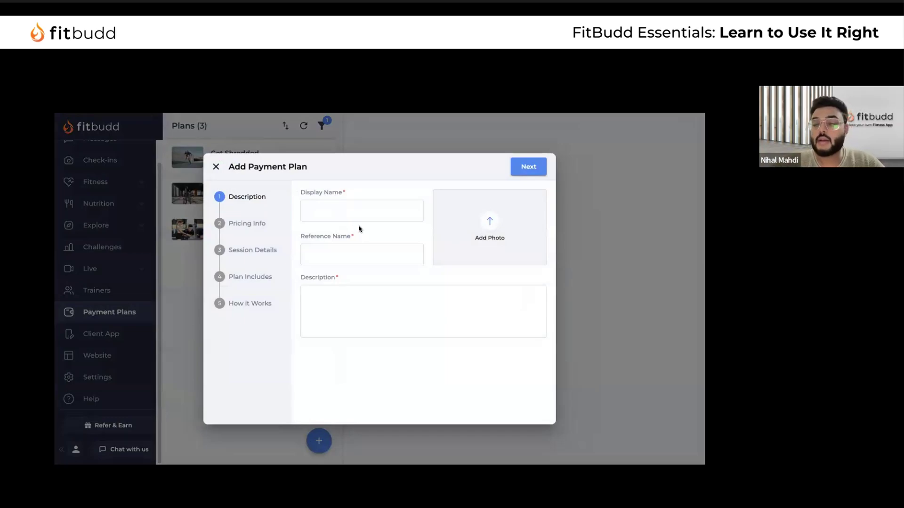
{"action": "left_click", "coordinate": [357, 217]}
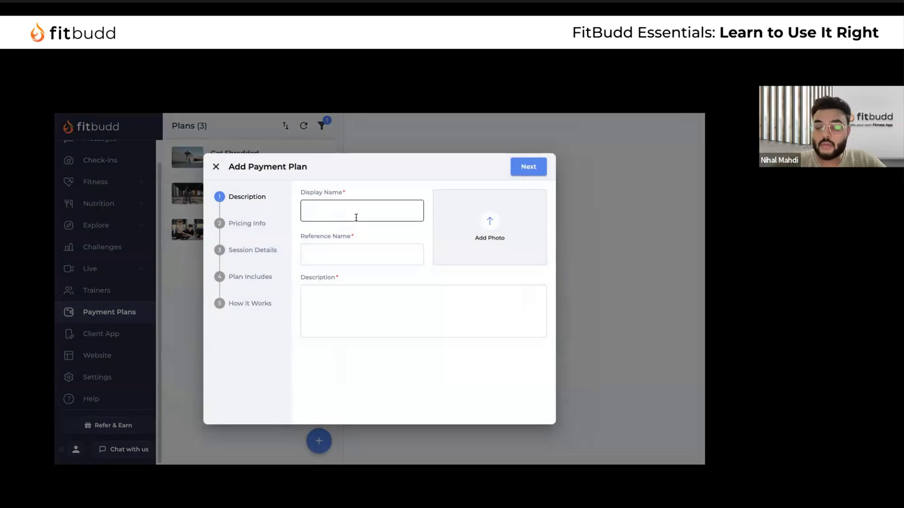
{"action": "left_click", "coordinate": [216, 168]}
{"action": "left_click", "coordinate": [431, 309]}
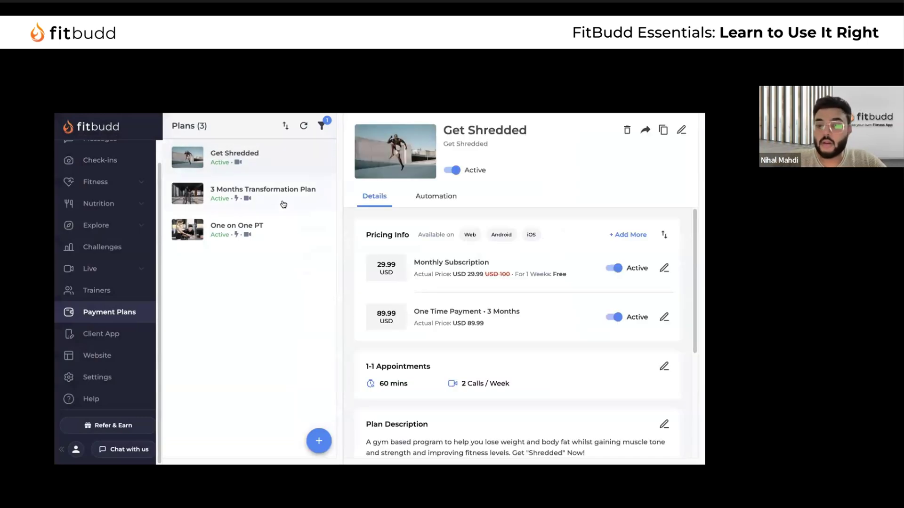
Inspect One on One PT's Monthly Subscription pricing, closing the editor without changes
{"action": "left_click", "coordinate": [284, 229]}
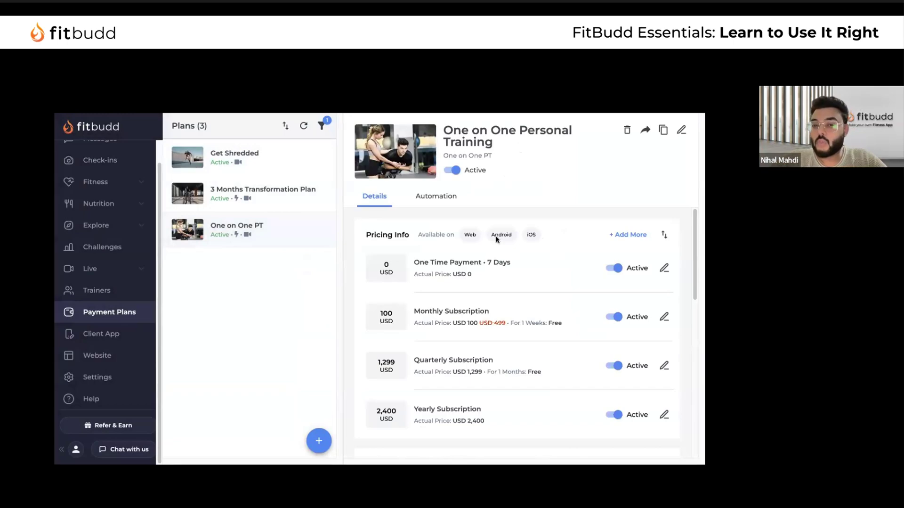
{"action": "scroll", "coordinate": [509, 319], "scroll_direction": "down", "scroll_amount": 1}
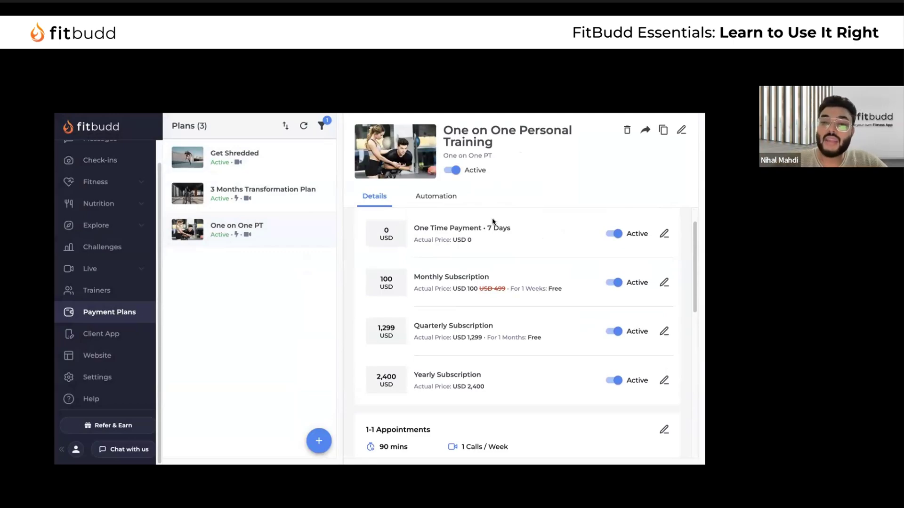
{"action": "scroll", "coordinate": [452, 302], "scroll_direction": "down", "scroll_amount": 1}
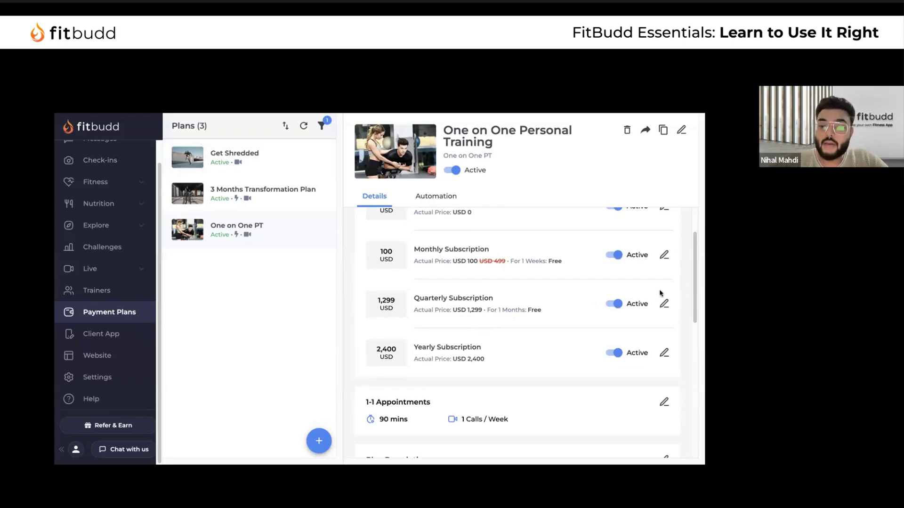
{"action": "left_click", "coordinate": [664, 255]}
{"action": "left_click", "coordinate": [339, 257]}
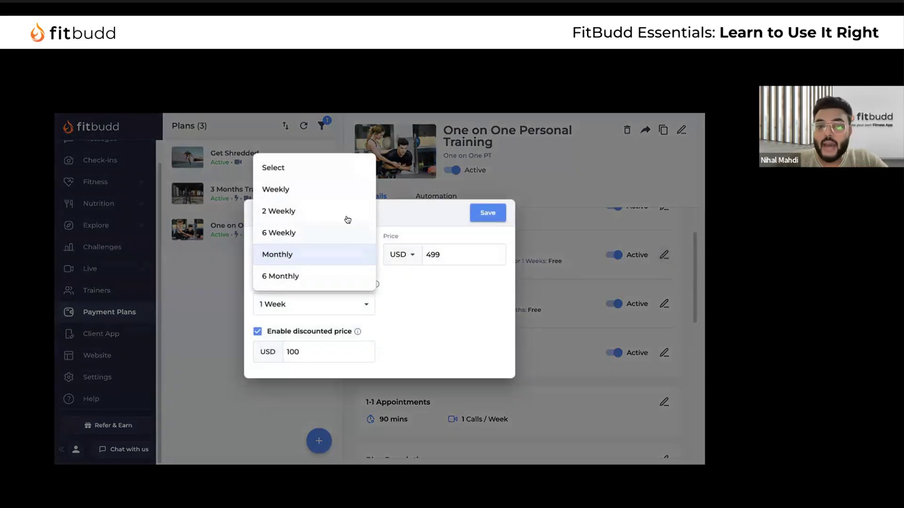
{"action": "left_click", "coordinate": [401, 207]}
{"action": "left_click", "coordinate": [255, 212]}
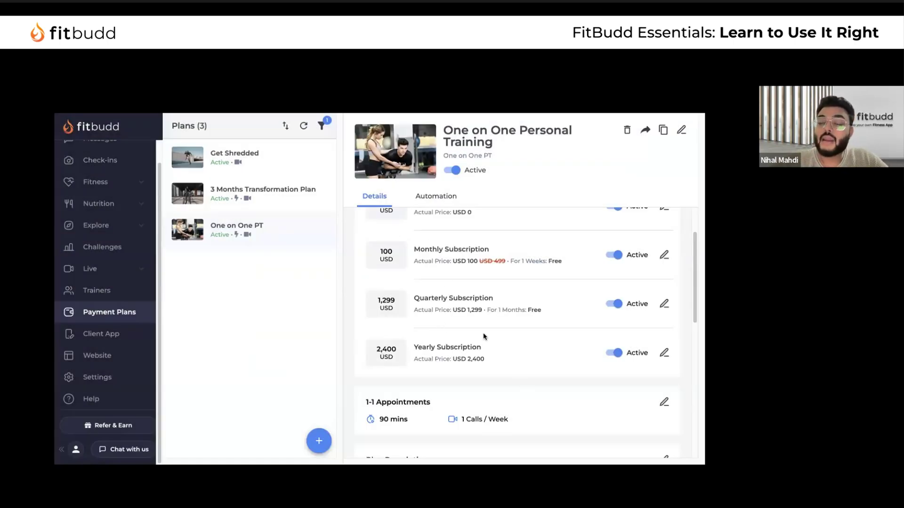
Show the 3 Months Transformation Plan's four pricing tiers
{"action": "scroll", "coordinate": [474, 322], "scroll_direction": "up", "scroll_amount": 1}
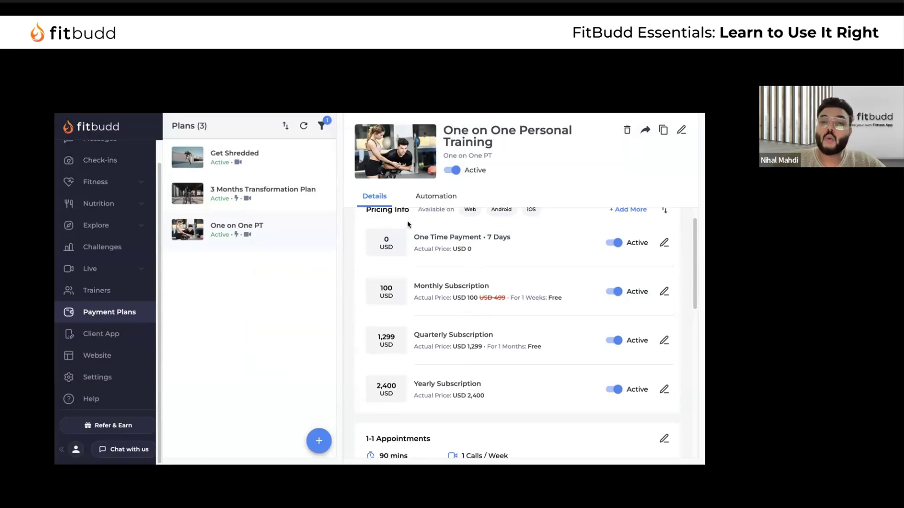
{"action": "left_click", "coordinate": [294, 195]}
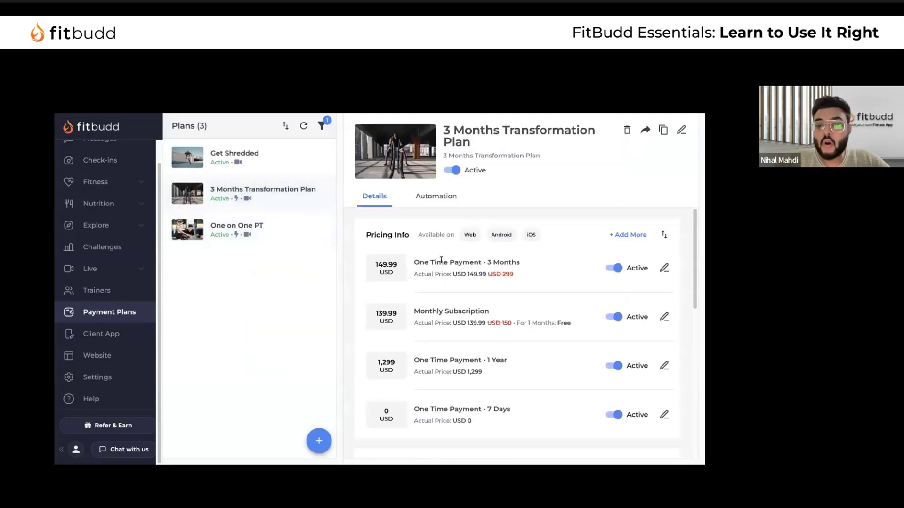
{"action": "left_click_drag", "start_coordinate": [399, 265], "coordinate": [524, 278]}
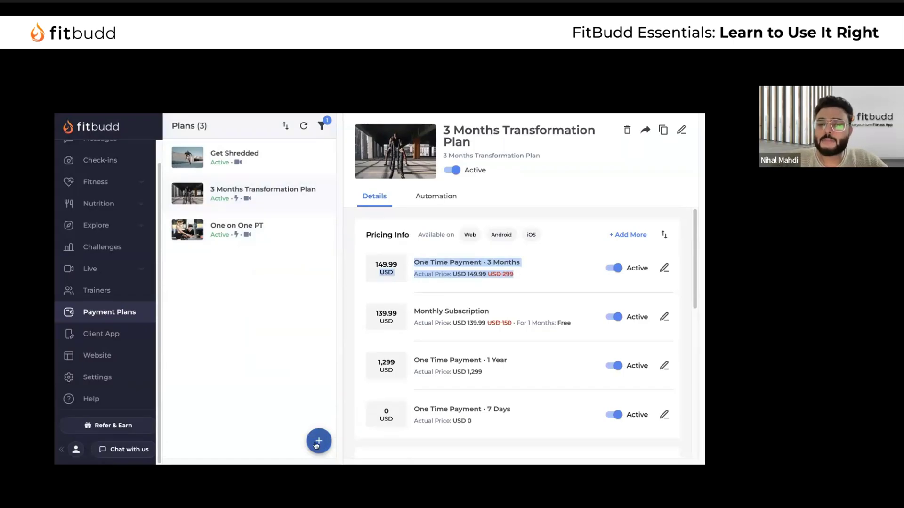
Start a new payment plan with Display Name 'Get started - 21 Day Challenge program'
{"action": "left_click", "coordinate": [317, 443]}
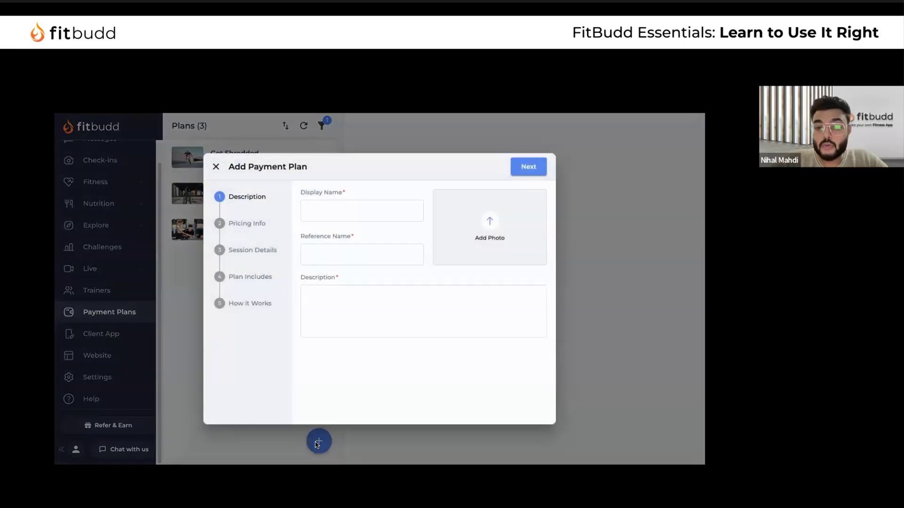
{"action": "left_click", "coordinate": [349, 213]}
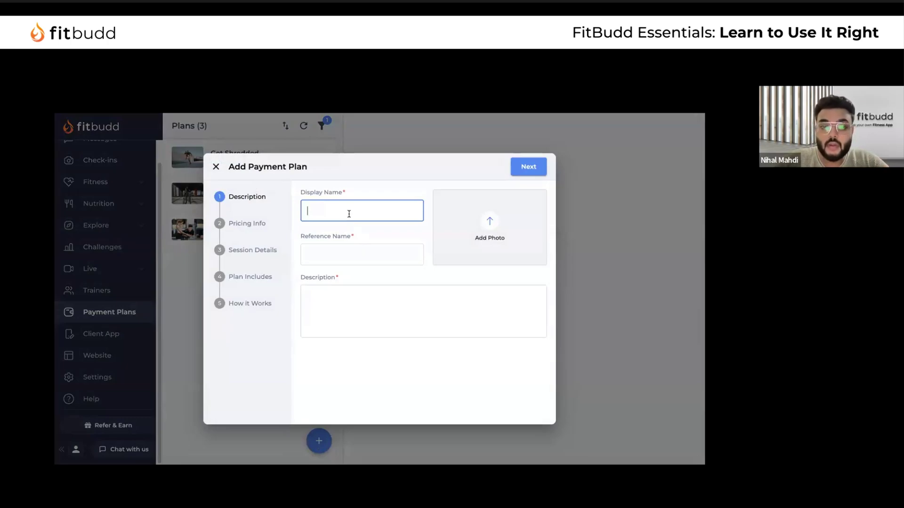
{"action": "type", "text": "C"}
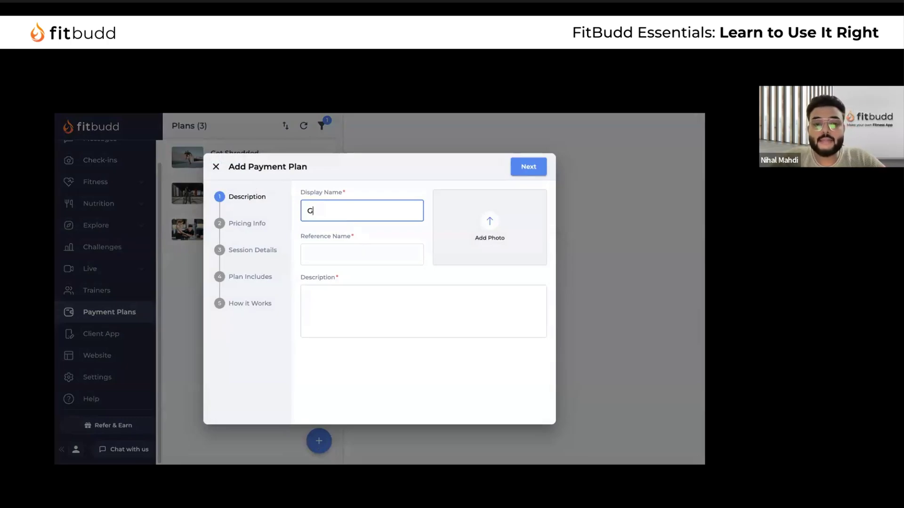
{"action": "type", "text": "Get started"}
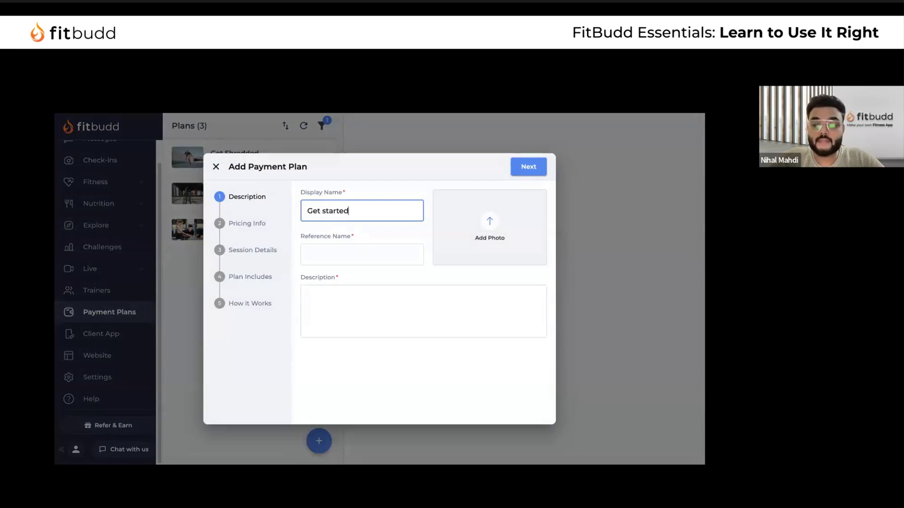
{"action": "type", "text": " - 21 Day C"}
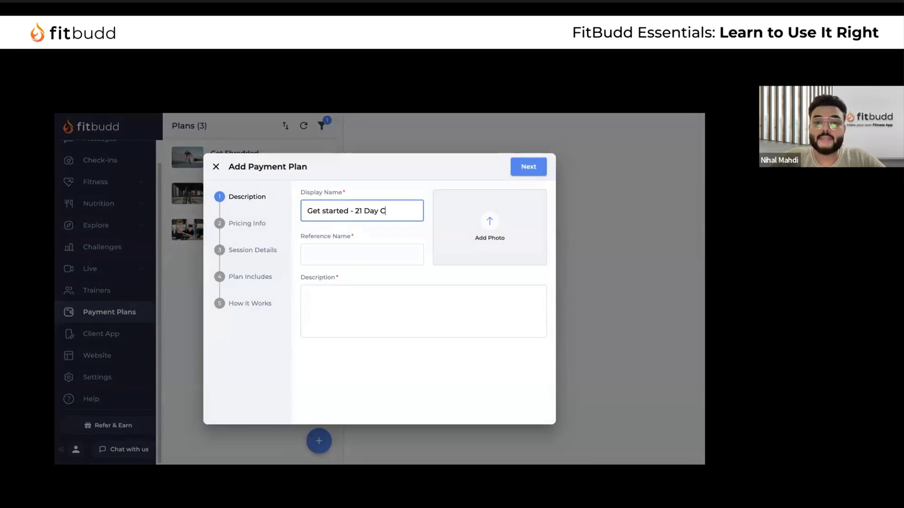
{"action": "type", "text": "hallenge program"}
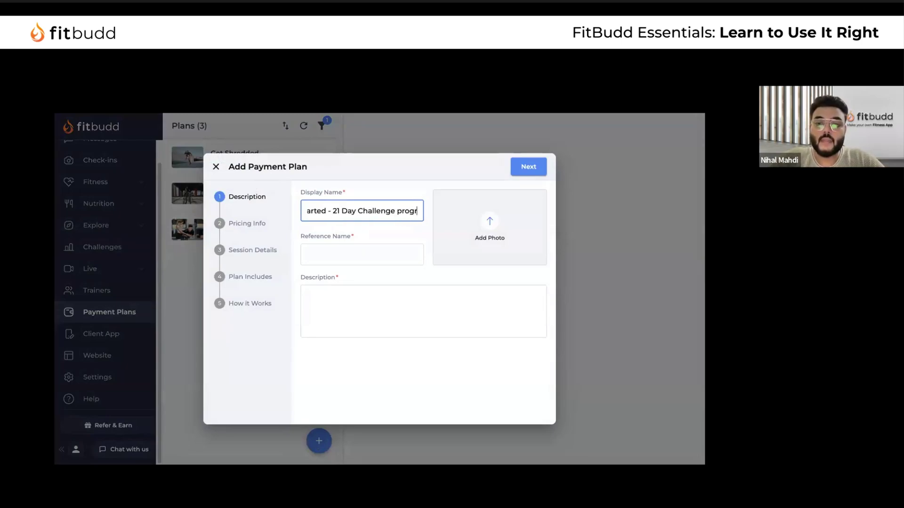
Copy that name into Reference Name and Description and continue to Pricing Info
{"action": "key", "text": "ctrl+a"}
{"action": "key", "text": "ctrl+c"}
{"action": "left_click", "coordinate": [347, 255]}
{"action": "key", "text": "ctrl+v"}
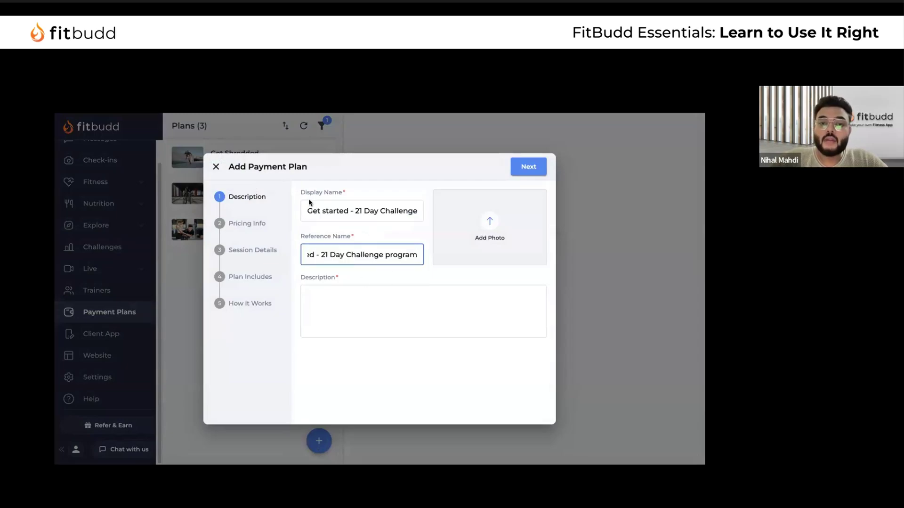
{"action": "left_click_drag", "start_coordinate": [301, 191], "coordinate": [356, 191]}
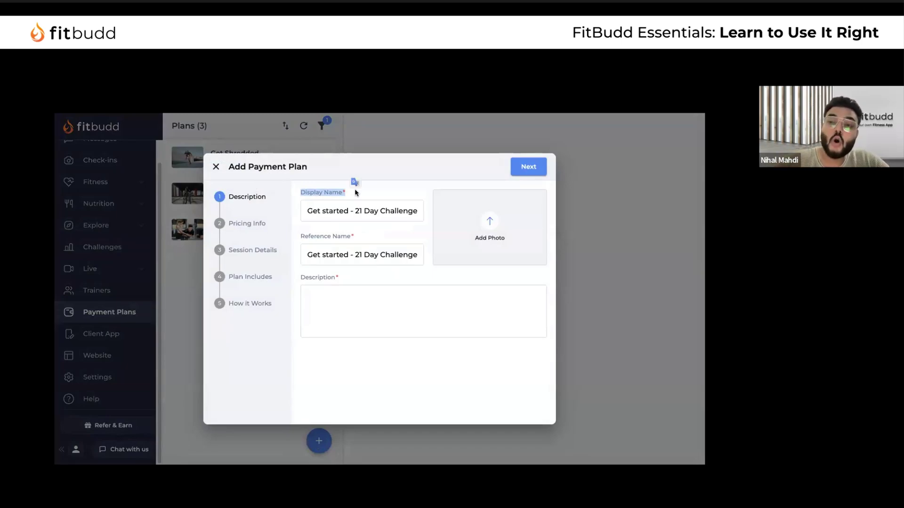
{"action": "left_click_drag", "start_coordinate": [300, 238], "coordinate": [367, 237]}
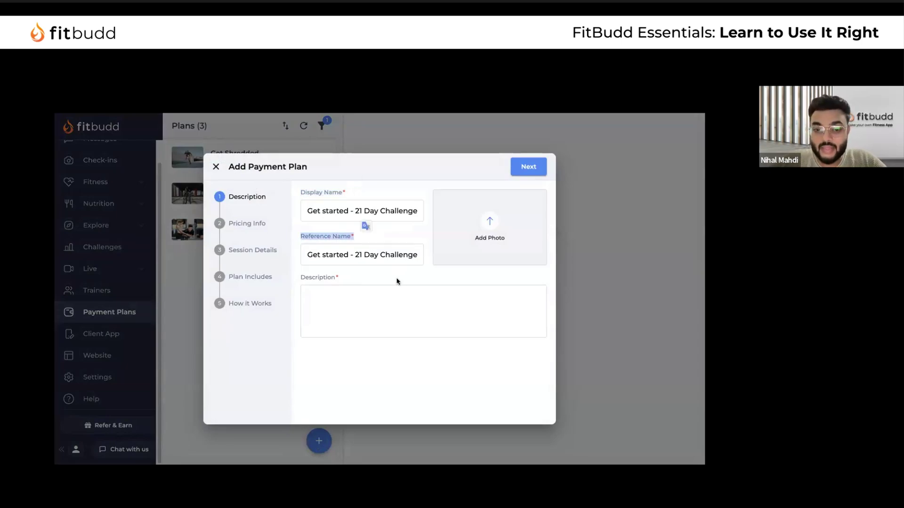
{"action": "left_click", "coordinate": [349, 302]}
{"action": "key", "text": "ctrl+v"}
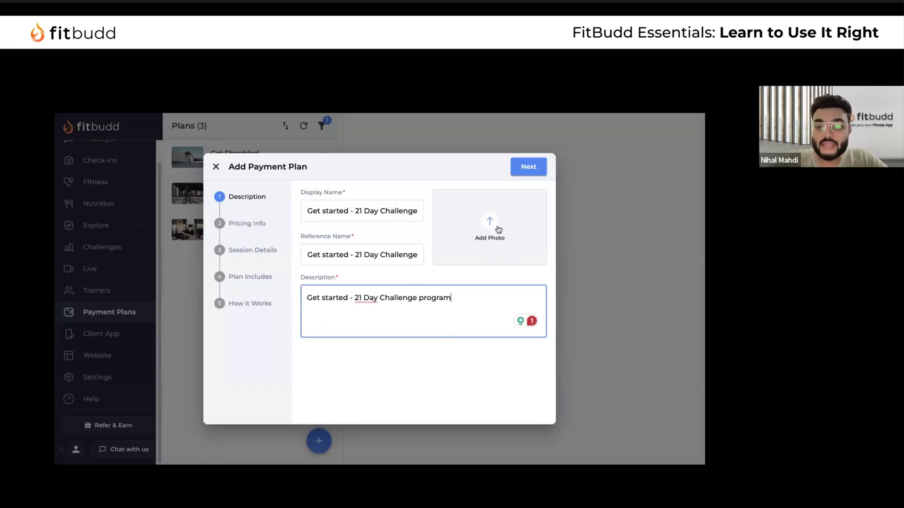
{"action": "left_click", "coordinate": [528, 169]}
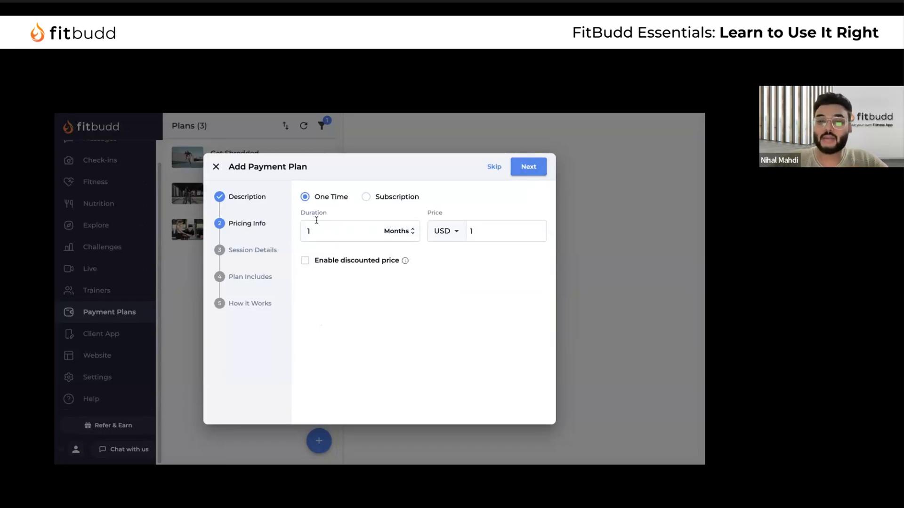
Set a monthly subscription price of 250 with a discounted price of 99.99
{"action": "left_click", "coordinate": [366, 198]}
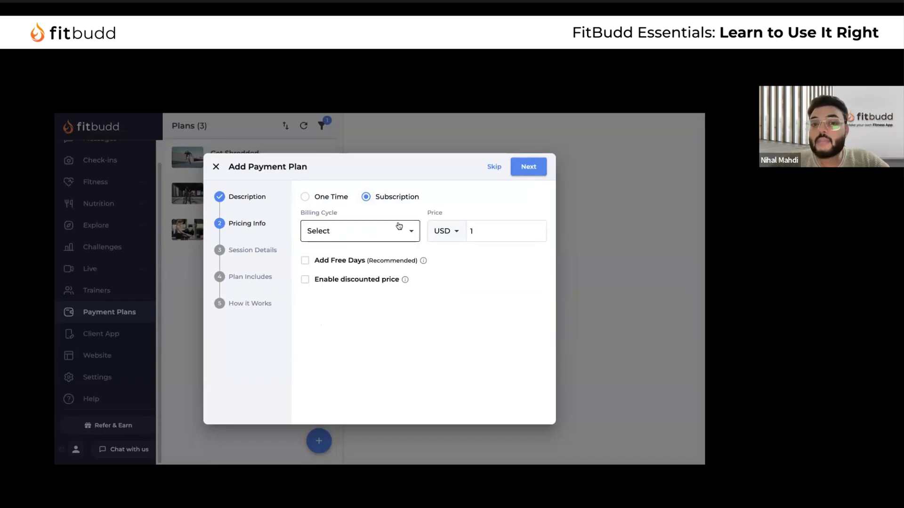
{"action": "left_click", "coordinate": [384, 236]}
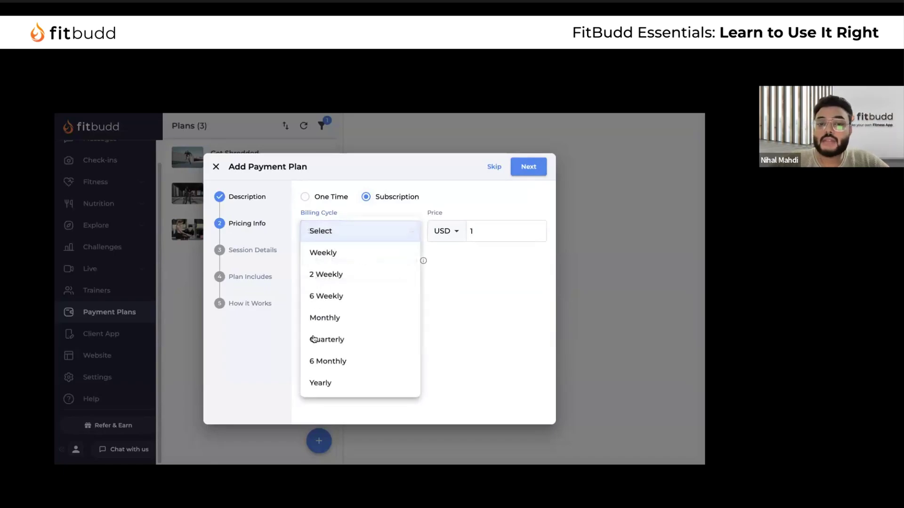
{"action": "left_click", "coordinate": [350, 319]}
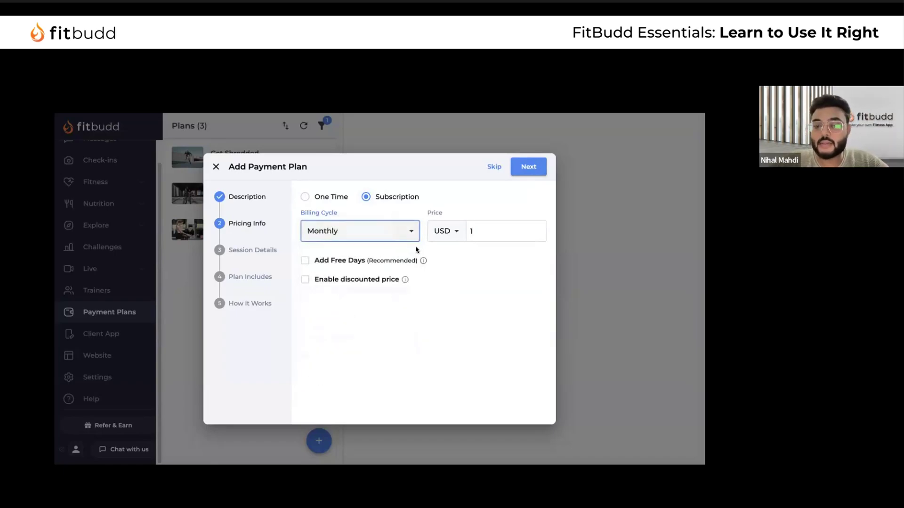
{"action": "left_click", "coordinate": [437, 234]}
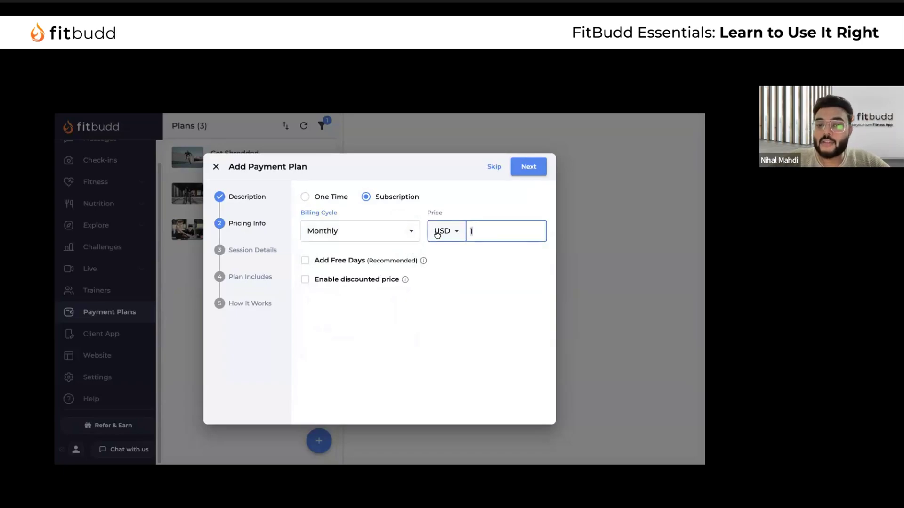
{"action": "left_click", "coordinate": [304, 260]}
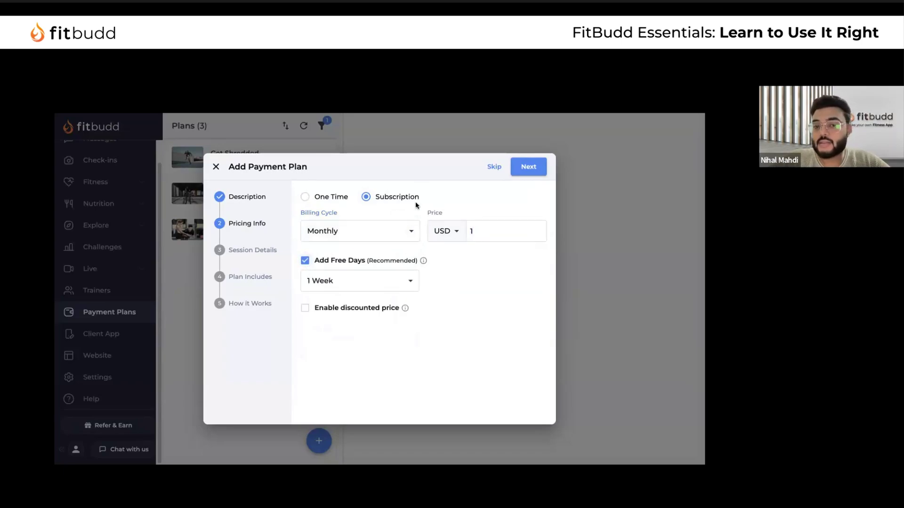
{"action": "left_click", "coordinate": [306, 308]}
{"action": "left_click", "coordinate": [518, 225]}
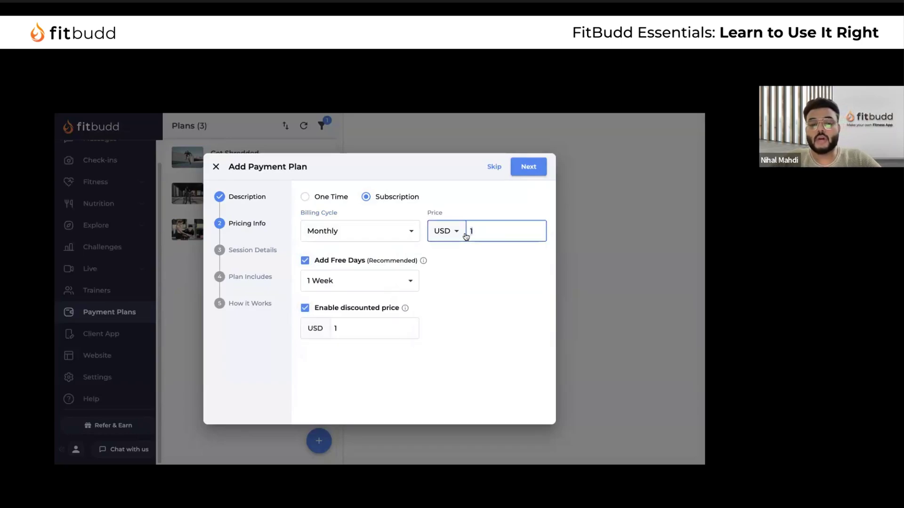
{"action": "key", "text": "BackSpace"}
{"action": "type", "text": "250"}
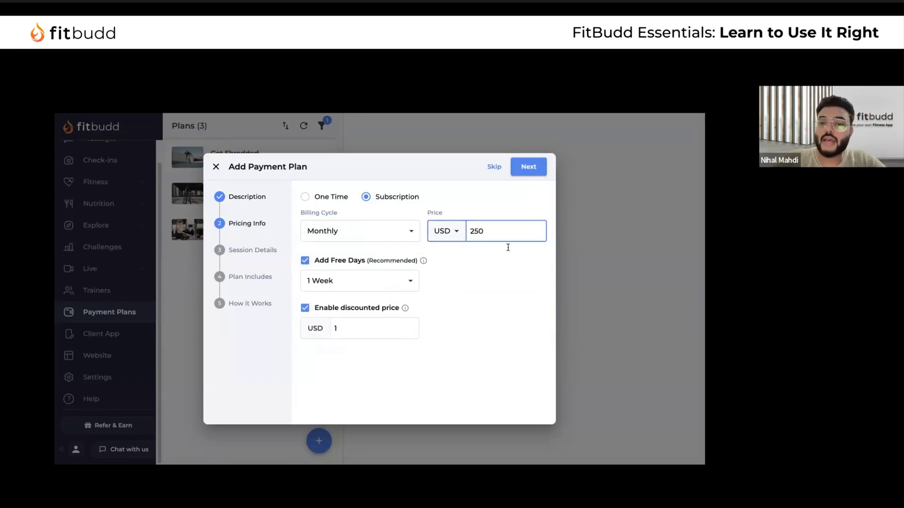
{"action": "left_click", "coordinate": [349, 332]}
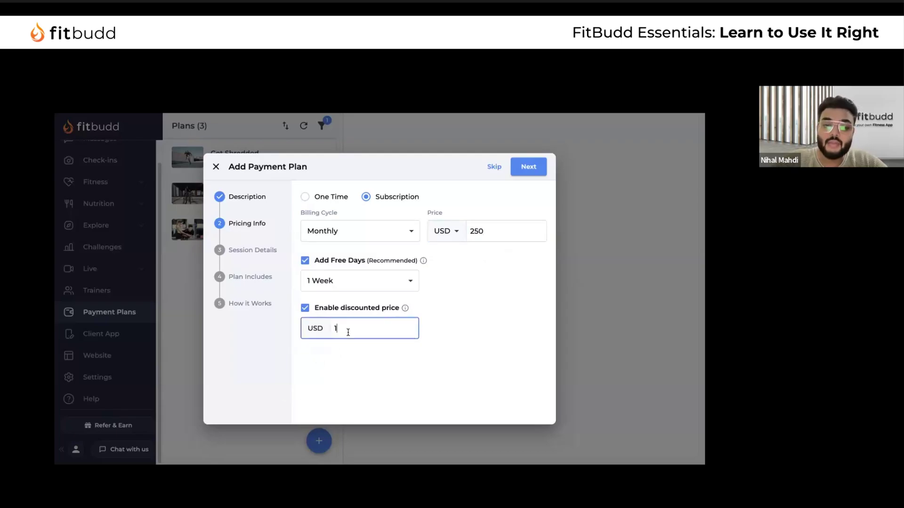
{"action": "type", "text": "99"}
{"action": "type", "text": "99"}
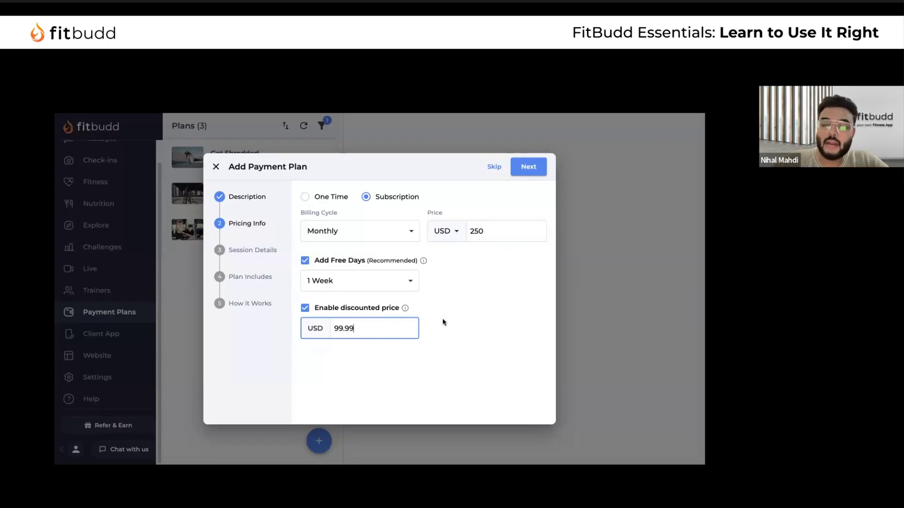
Switch the plan to a one-time payment lasting 21 days and continue to Session Details
{"action": "left_click", "coordinate": [305, 197]}
{"action": "left_click", "coordinate": [309, 231]}
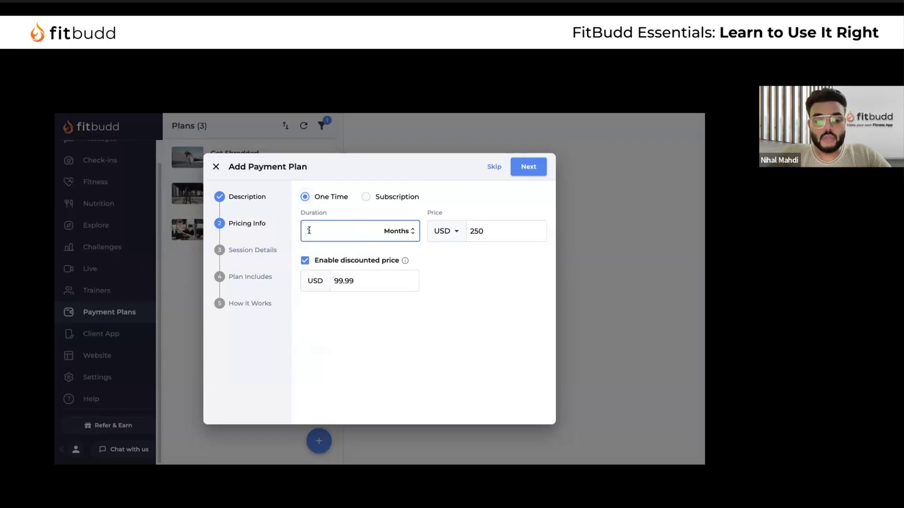
{"action": "type", "text": "21"}
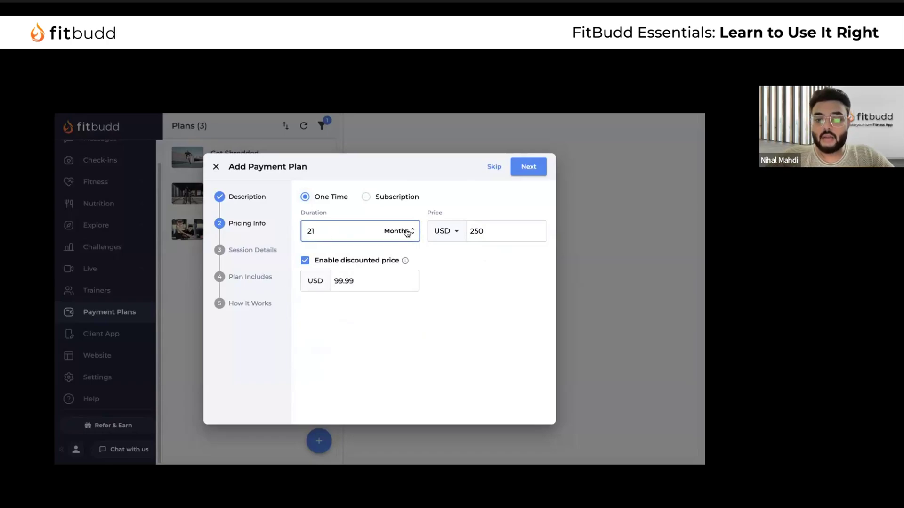
{"action": "left_click", "coordinate": [408, 232]}
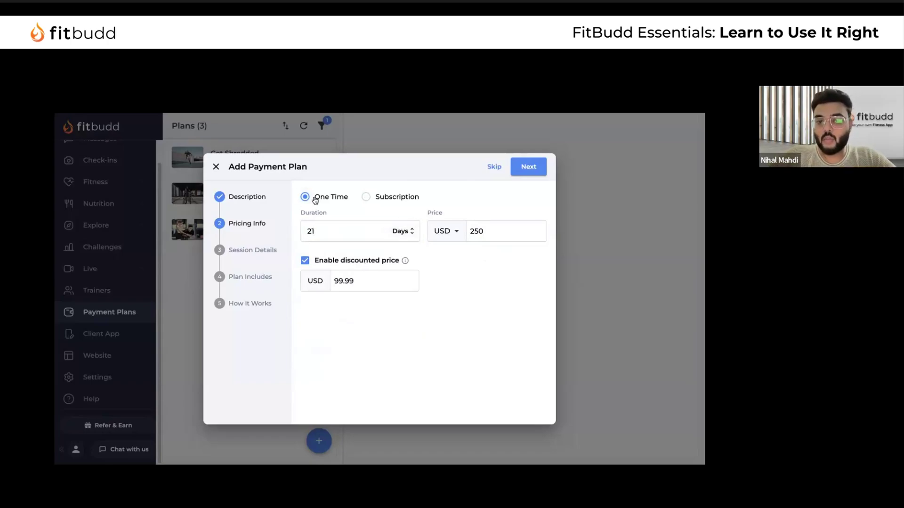
{"action": "left_click", "coordinate": [476, 227]}
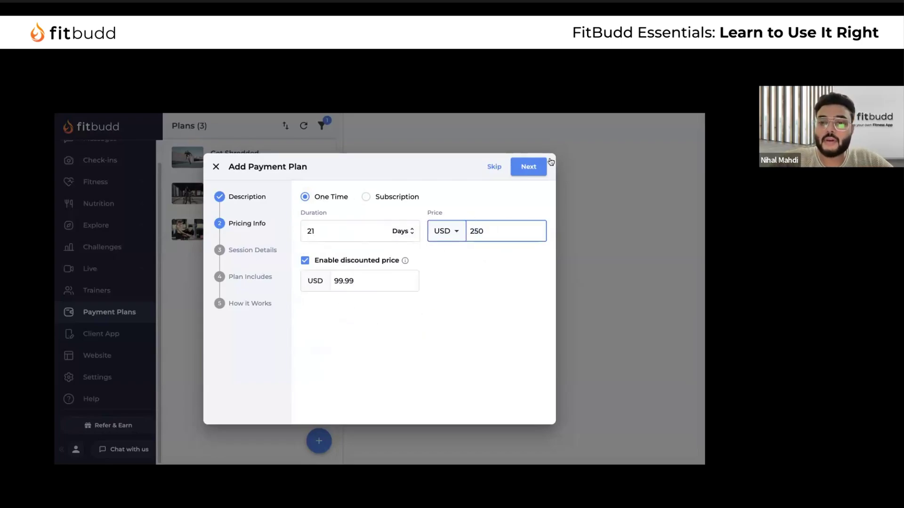
{"action": "left_click", "coordinate": [533, 172]}
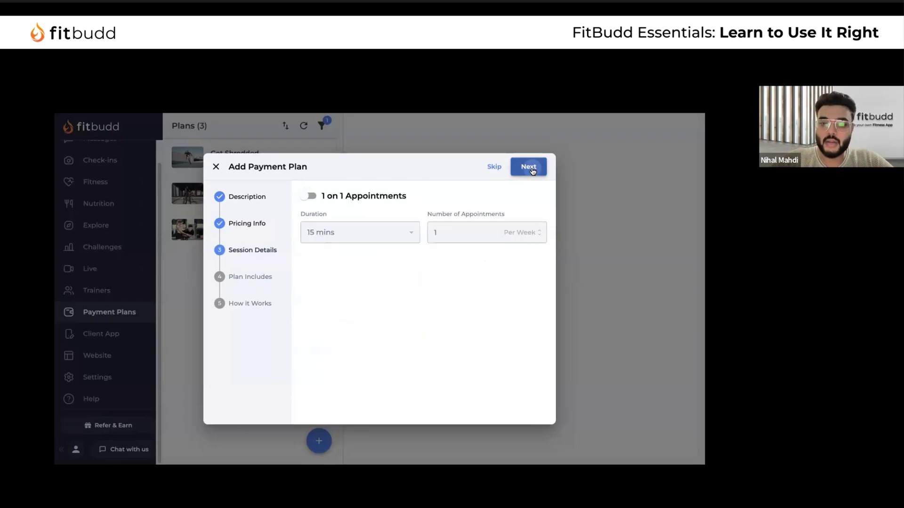
Enable 1 on 1 Appointments: 15 minutes long, one appointment per month
{"action": "left_click", "coordinate": [311, 196]}
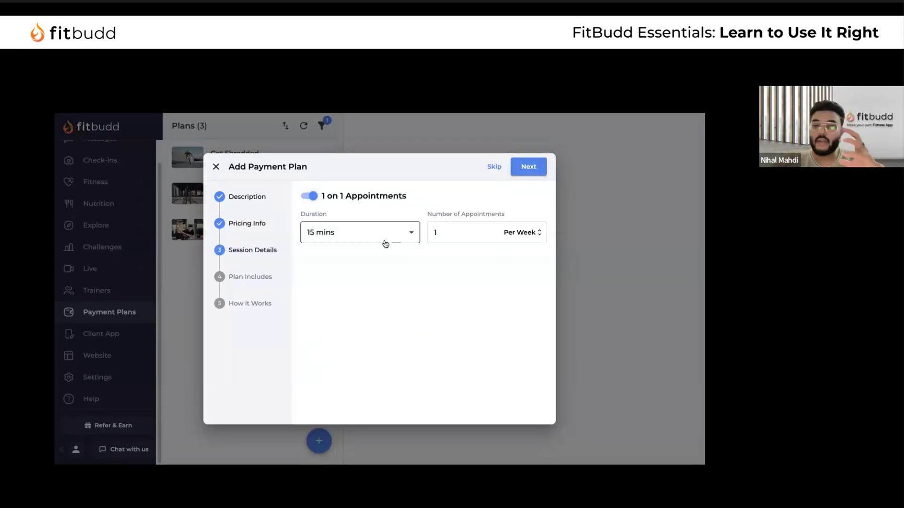
{"action": "left_click", "coordinate": [394, 230]}
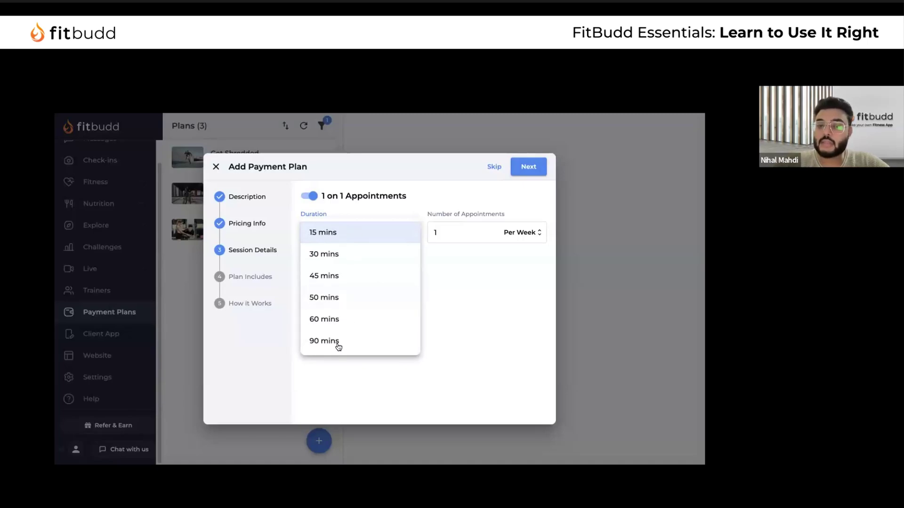
{"action": "left_click", "coordinate": [461, 232]}
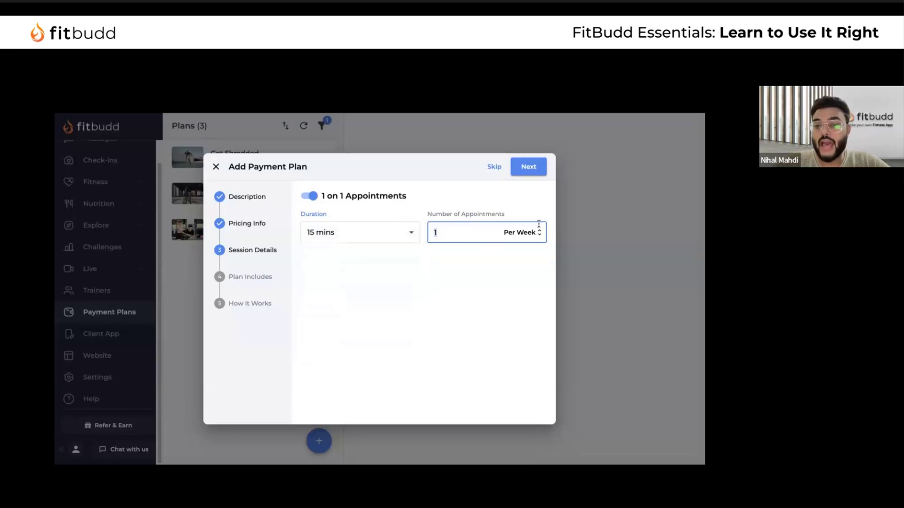
{"action": "left_click", "coordinate": [526, 234]}
{"action": "left_click", "coordinate": [526, 233]}
{"action": "left_click", "coordinate": [528, 234]}
{"action": "left_click", "coordinate": [530, 233]}
{"action": "left_click", "coordinate": [532, 234]}
{"action": "left_click", "coordinate": [461, 232]}
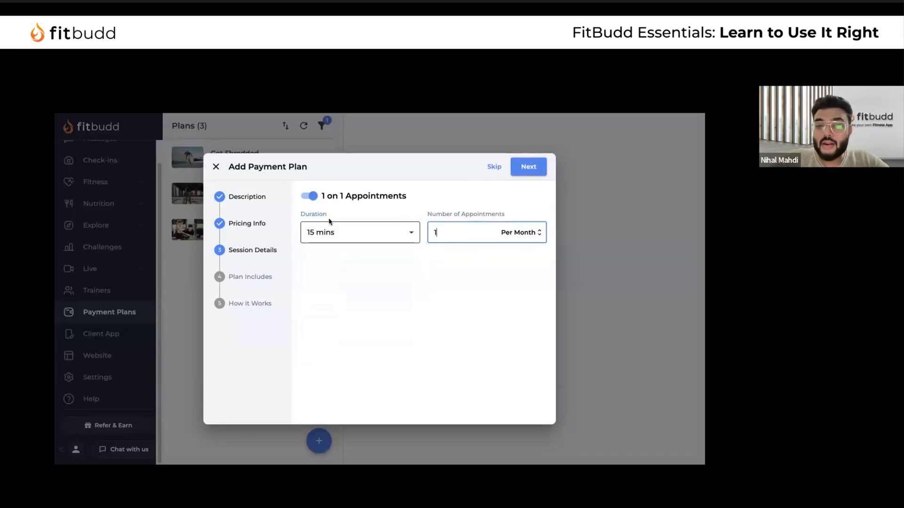
{"action": "left_click", "coordinate": [531, 167]}
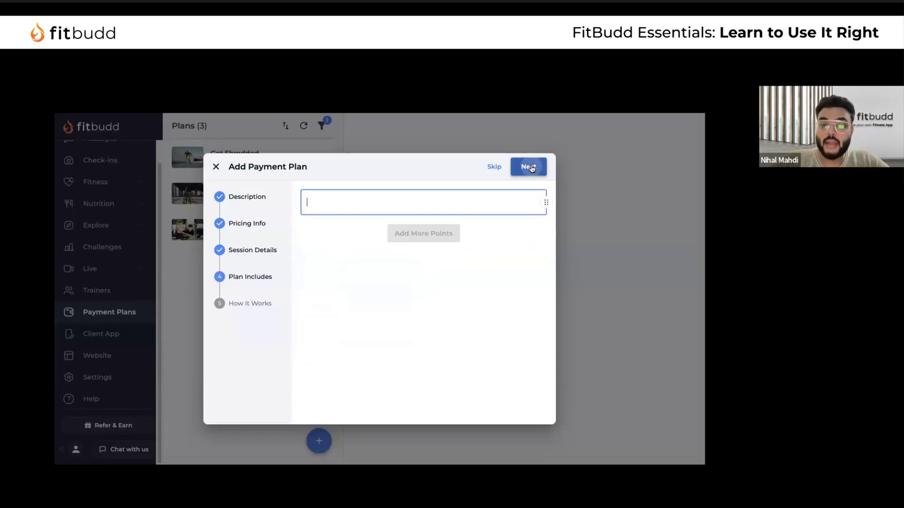
{"action": "left_click", "coordinate": [263, 249]}
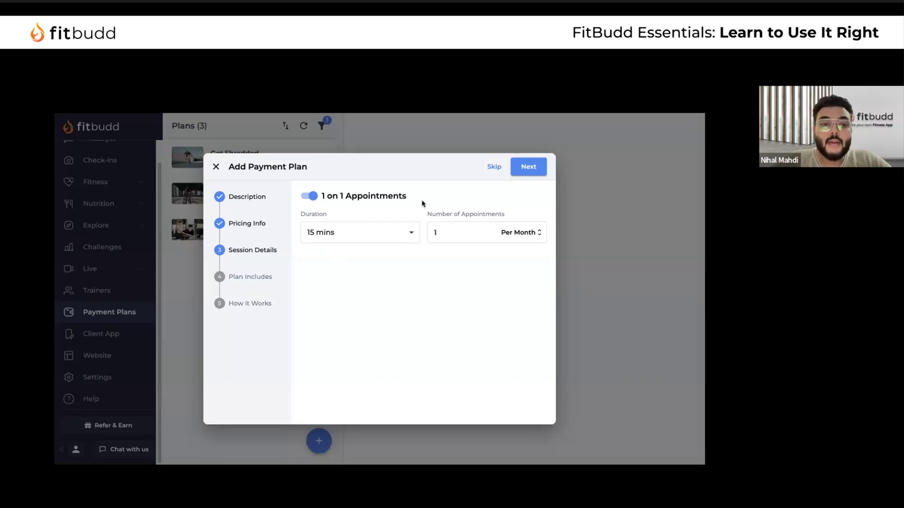
Type the first included point, '21 Days Transformation challenge custom workout'
{"action": "left_click", "coordinate": [524, 172]}
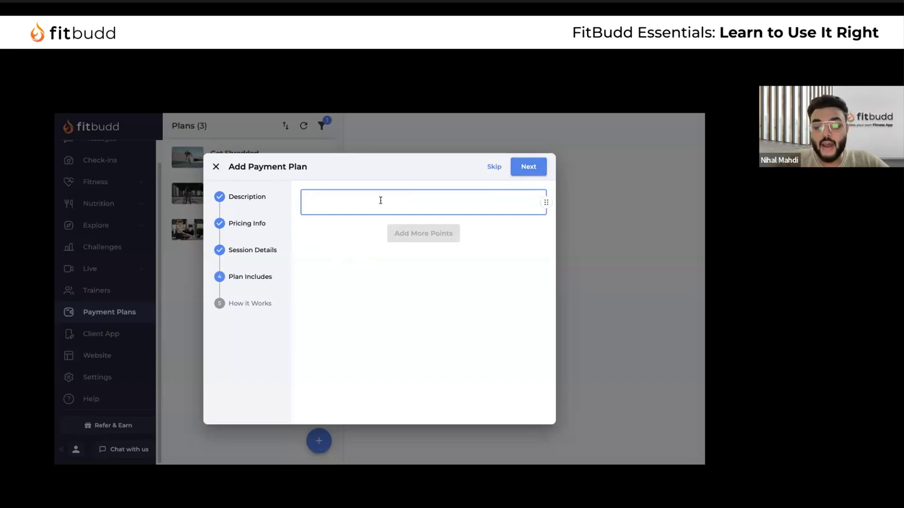
{"action": "type", "text": "2"}
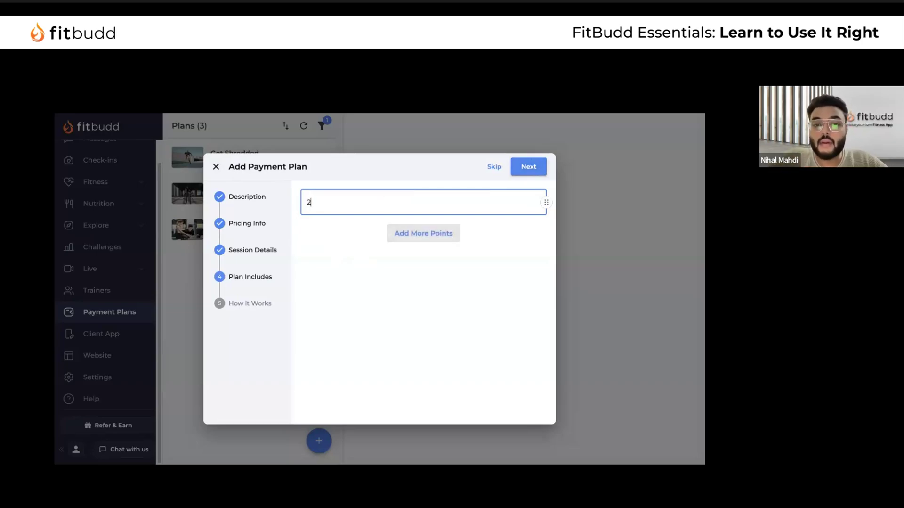
{"action": "type", "text": "1 Days "}
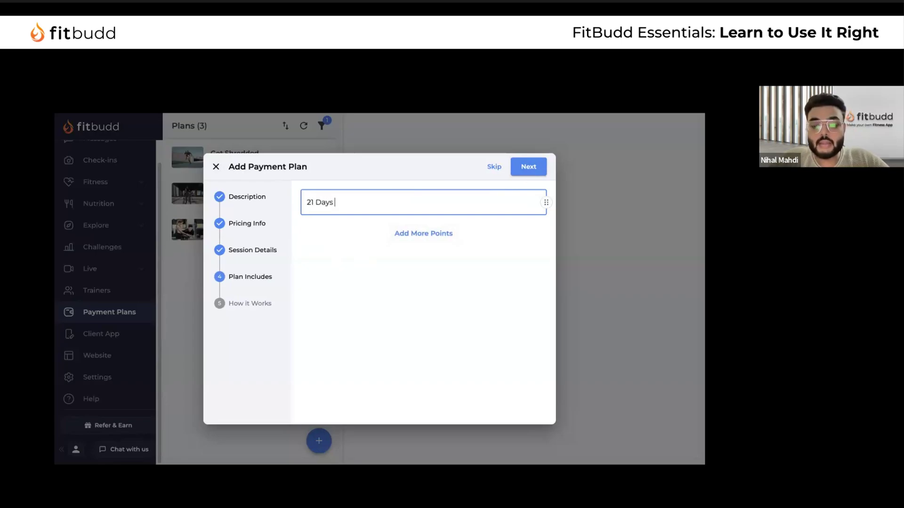
{"action": "type", "text": "Transformation challegn"}
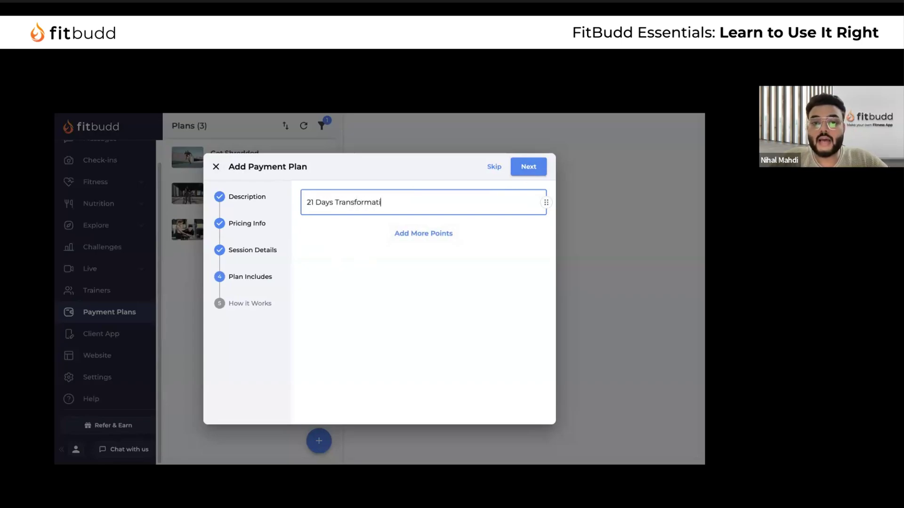
{"action": "key", "text": "BackSpace"}
{"action": "key", "text": "BackSpace"}
{"action": "type", "text": "g"}
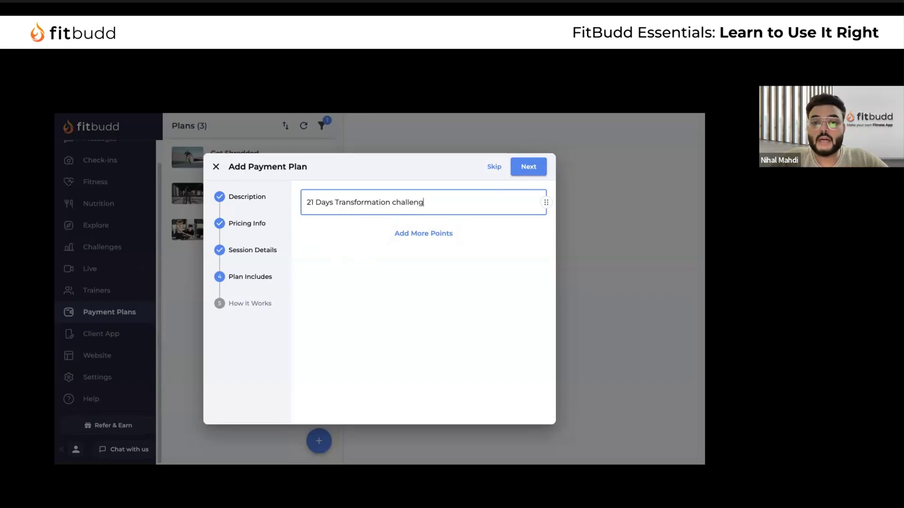
{"action": "type", "text": "e custom workout"}
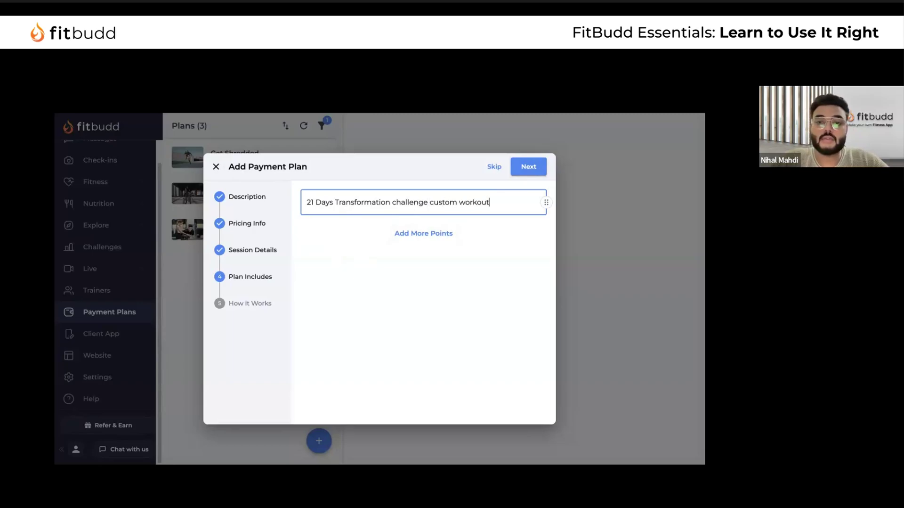
Move 'custom workout' into the second and third points and select 'workout' in the third
{"action": "left_click_drag", "start_coordinate": [428, 201], "coordinate": [519, 200]}
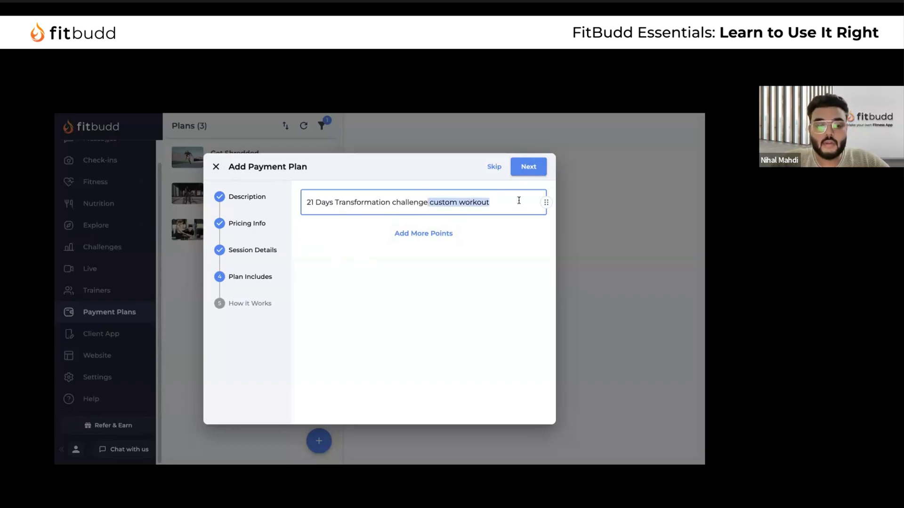
{"action": "key", "text": "ctrl+x"}
{"action": "left_click", "coordinate": [425, 234]}
{"action": "key", "text": "ctrl+v"}
{"action": "left_click", "coordinate": [407, 267]}
{"action": "key", "text": "ctrl+v"}
{"action": "double_click", "coordinate": [362, 273]}
Change the third point to 'custom Nutrition' and add '24/7 in app communication'
{"action": "type", "text": "Nutrition"}
{"action": "left_click", "coordinate": [406, 303]}
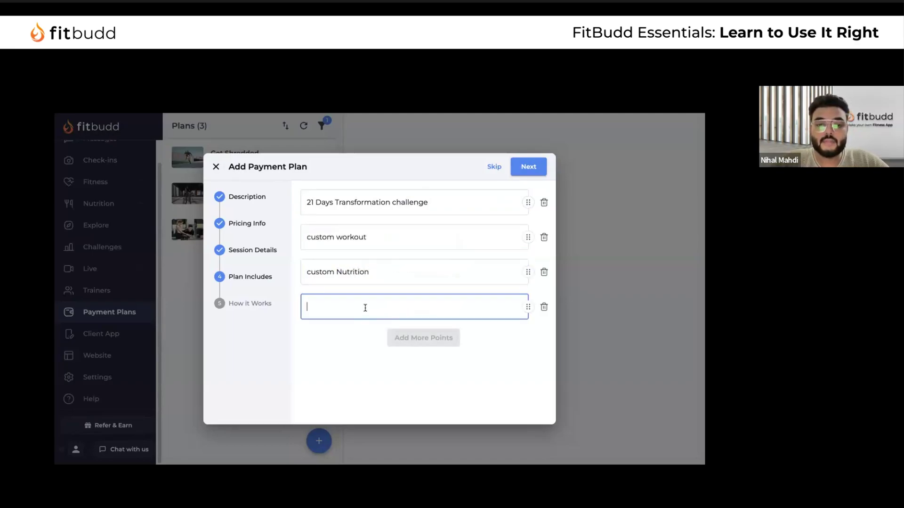
{"action": "type", "text": "24/7 "}
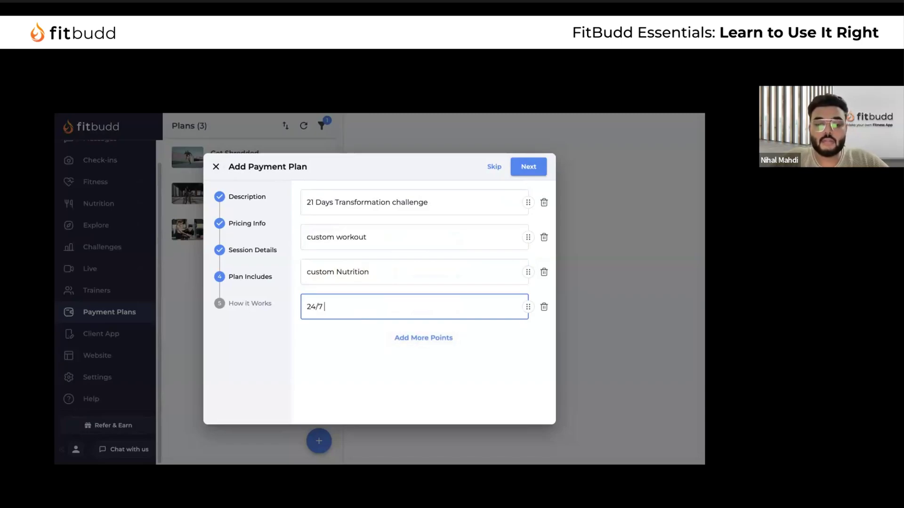
{"action": "type", "text": "in app co"}
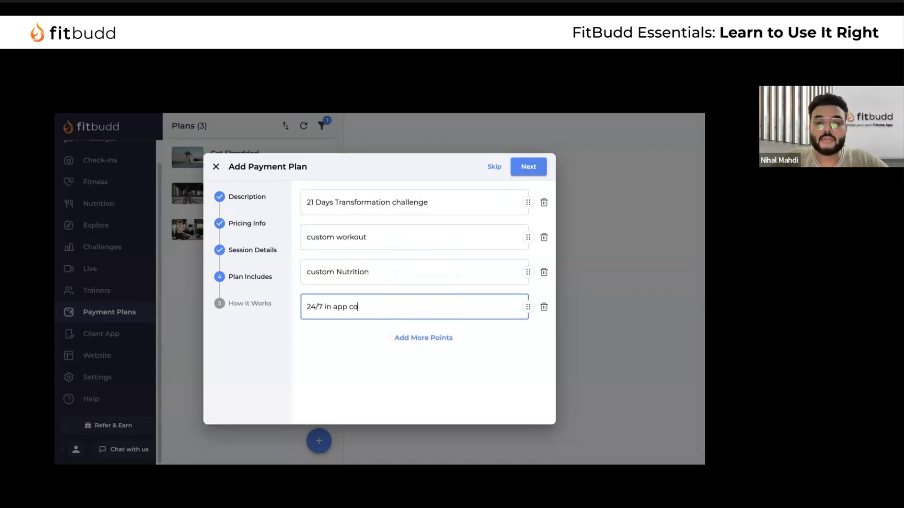
{"action": "type", "text": "mmunication"}
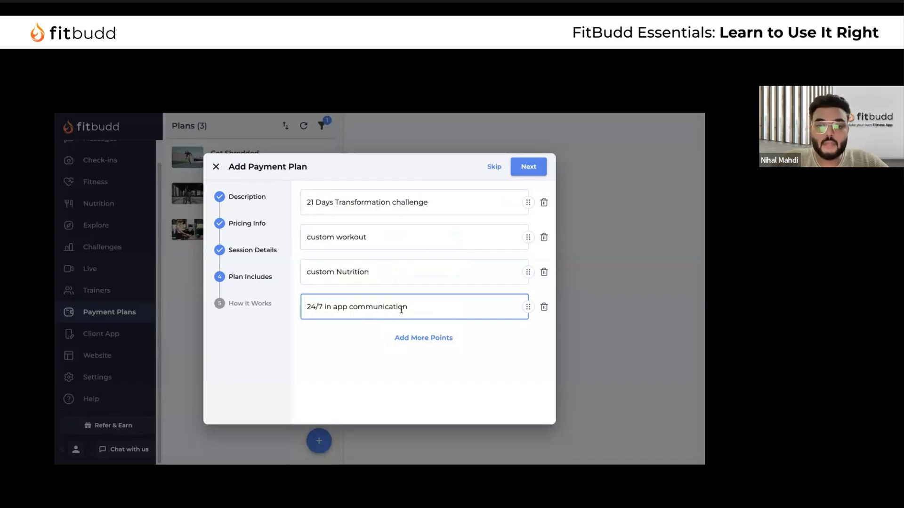
Add 'In app calling 1:1' as the fifth point and proceed to How it Works
{"action": "left_click", "coordinate": [424, 345]}
{"action": "type", "text": "In app cha"}
{"action": "key", "text": "BackSpace"}
{"action": "key", "text": "BackSpace"}
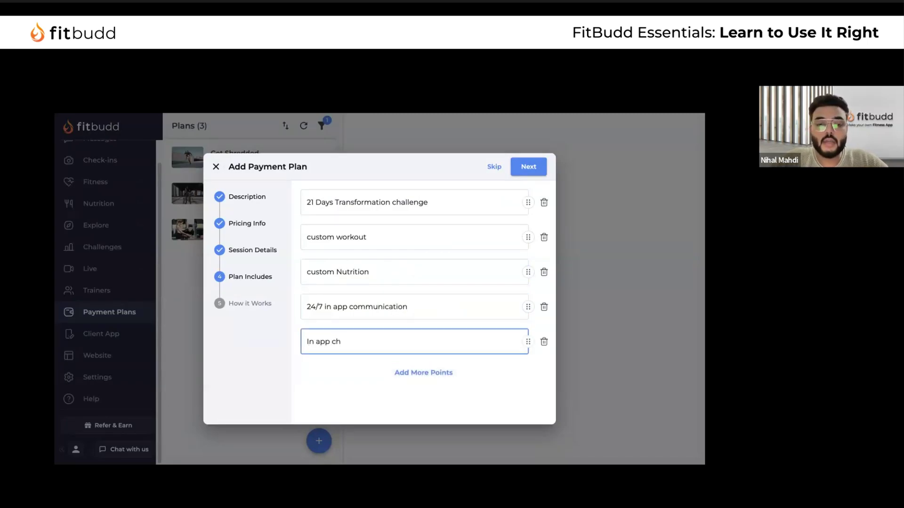
{"action": "key", "text": "BackSpace"}
{"action": "type", "text": "calling"}
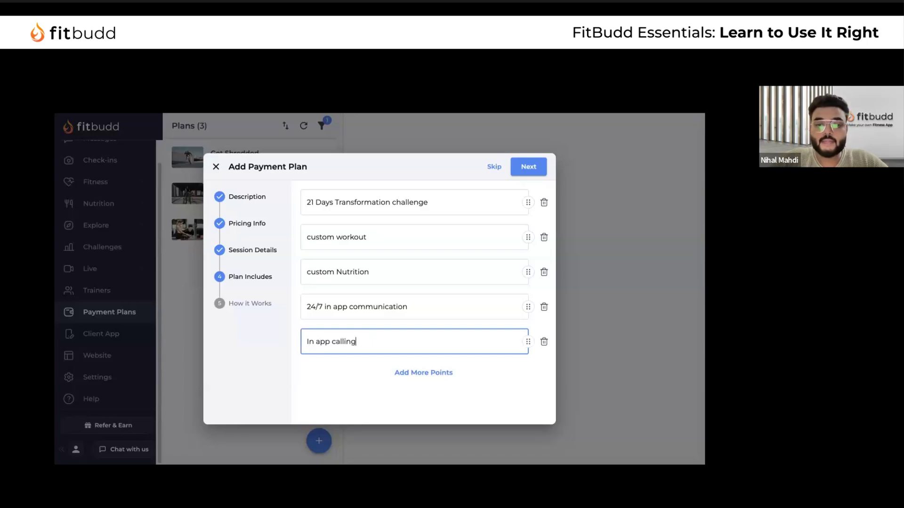
{"action": "type", "text": " 1:1"}
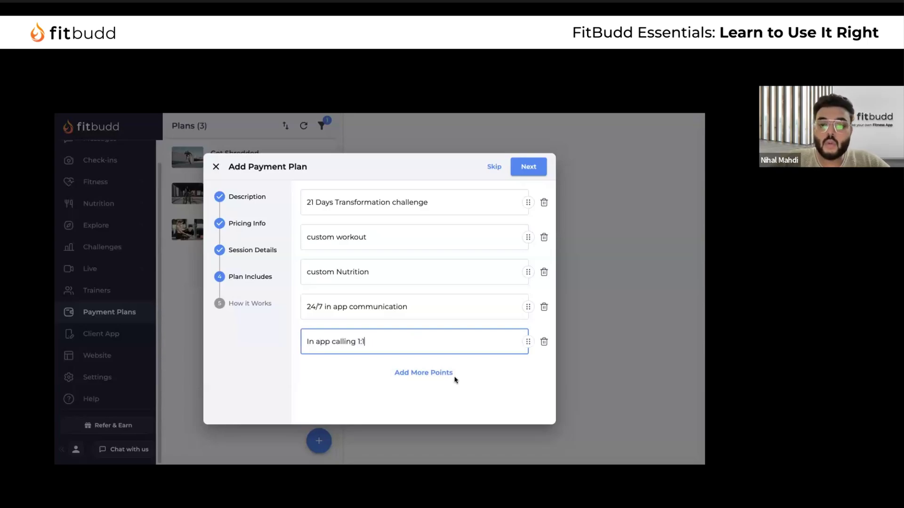
{"action": "left_click", "coordinate": [424, 371]}
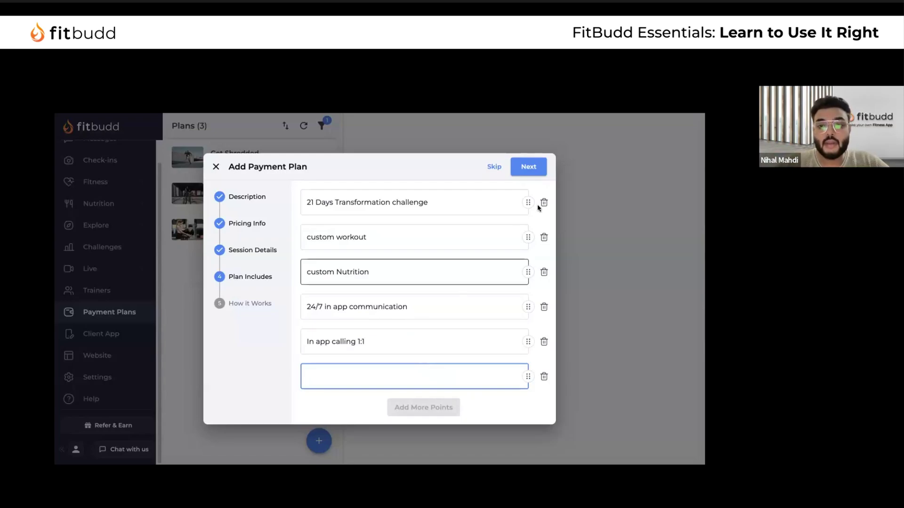
{"action": "left_click", "coordinate": [528, 169]}
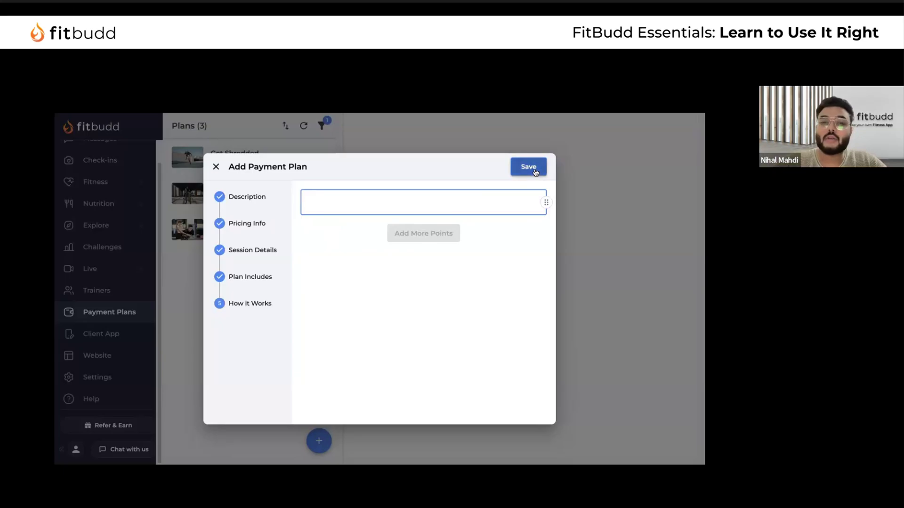
Discard the unfinished plan and review One on One PT's How it works lines
{"action": "left_click", "coordinate": [215, 168]}
{"action": "left_click", "coordinate": [433, 308]}
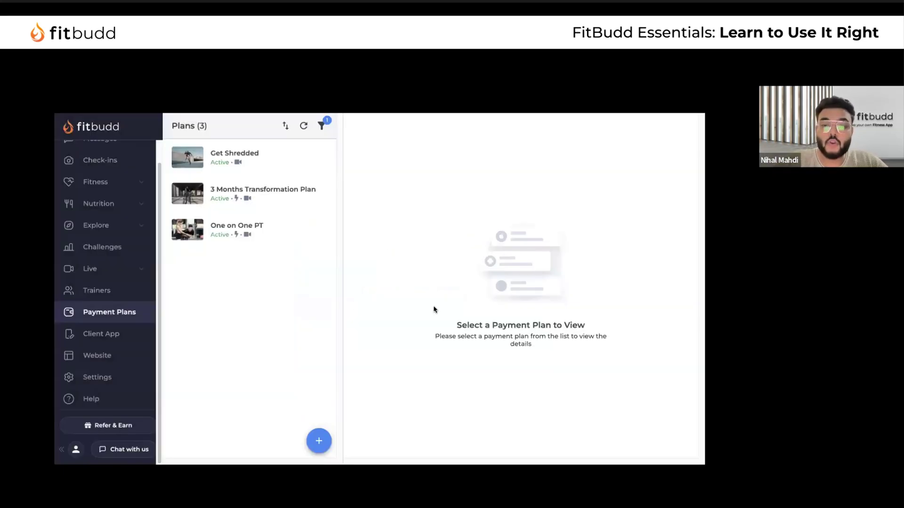
{"action": "left_click", "coordinate": [292, 222]}
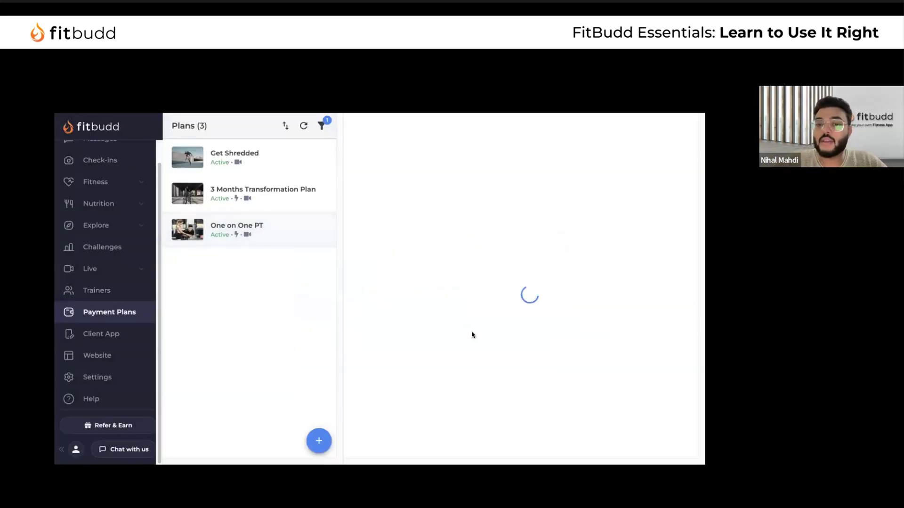
{"action": "scroll", "coordinate": [471, 330], "scroll_direction": "down", "scroll_amount": 5}
{"action": "left_click_drag", "start_coordinate": [374, 361], "coordinate": [631, 423]}
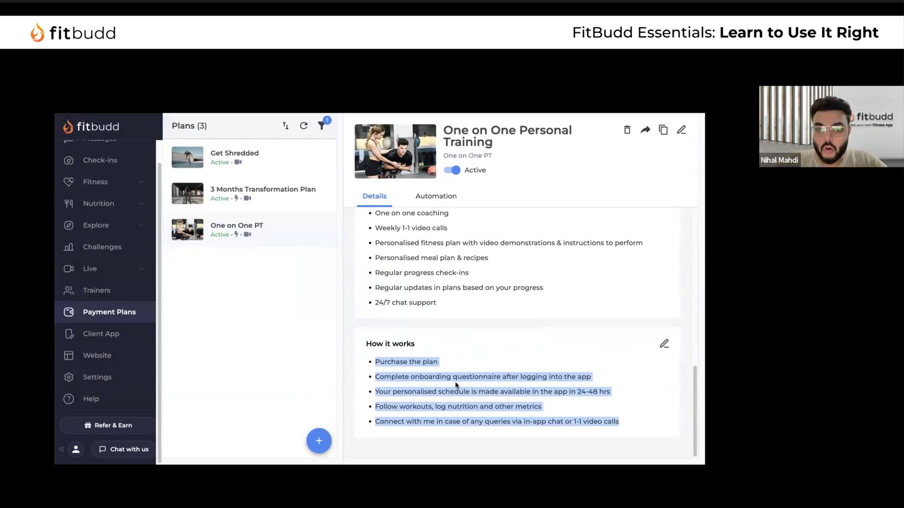
{"action": "left_click", "coordinate": [481, 316]}
{"action": "scroll", "coordinate": [480, 316], "scroll_direction": "up", "scroll_amount": 10}
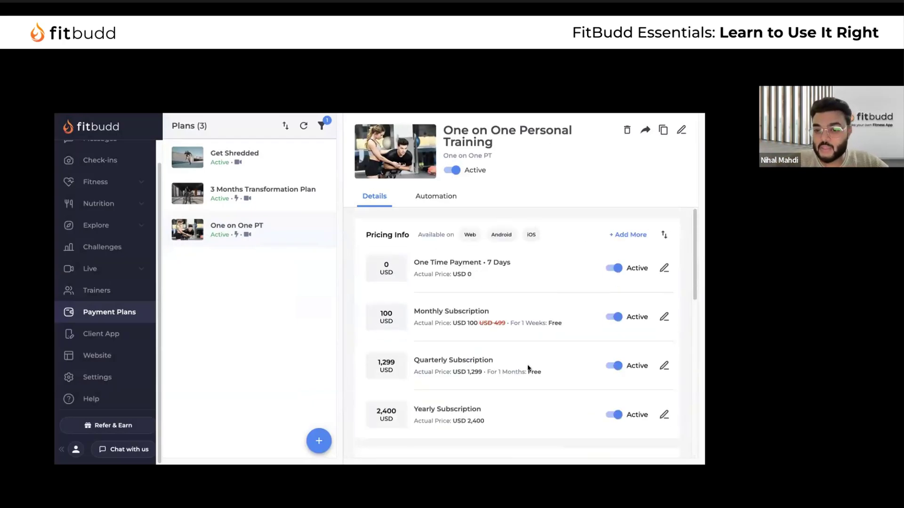
{"action": "scroll", "coordinate": [532, 337], "scroll_direction": "down", "scroll_amount": 10}
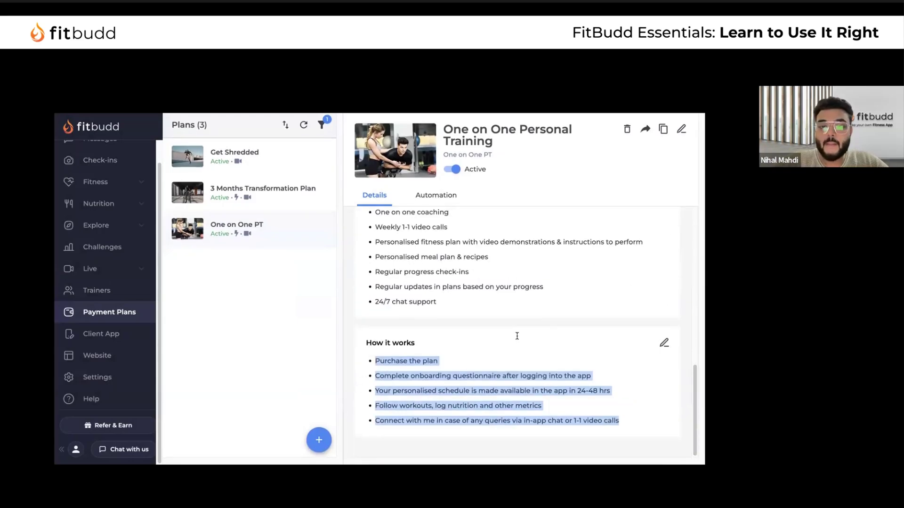
Compare Get Shredded with the 3 Months Transformation Plan, ending on the latter's pricing tiers
{"action": "left_click", "coordinate": [274, 192]}
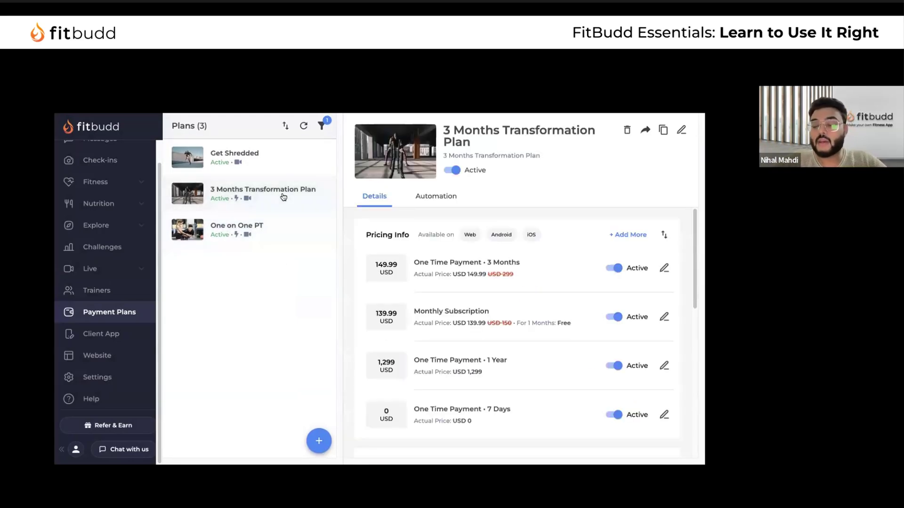
{"action": "left_click", "coordinate": [288, 170]}
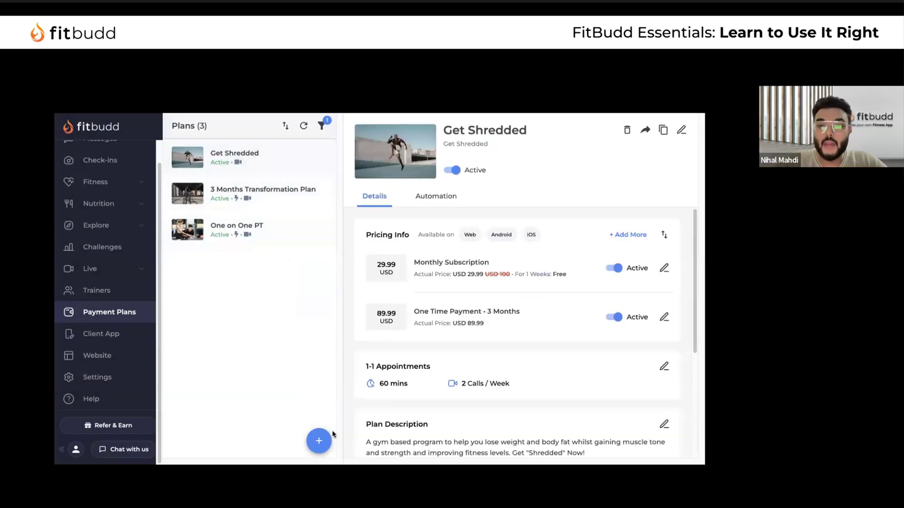
{"action": "left_click", "coordinate": [287, 199]}
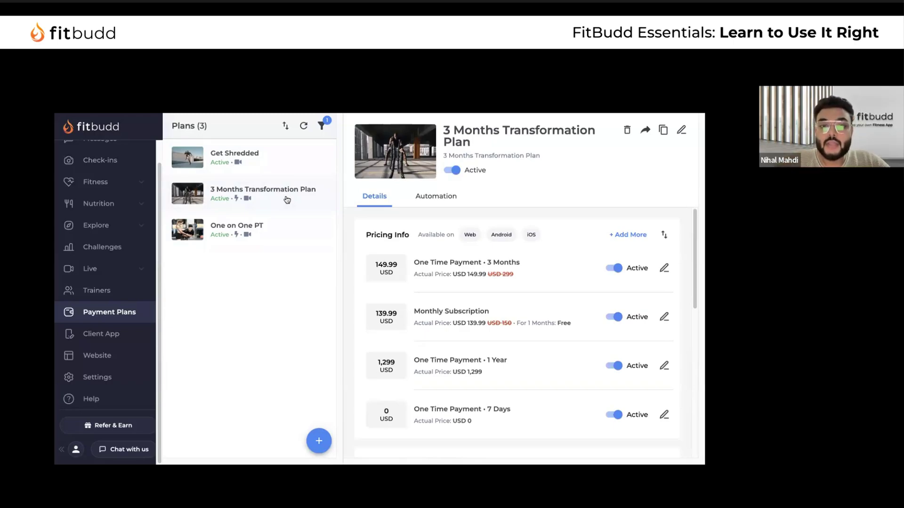
{"action": "left_click", "coordinate": [287, 200]}
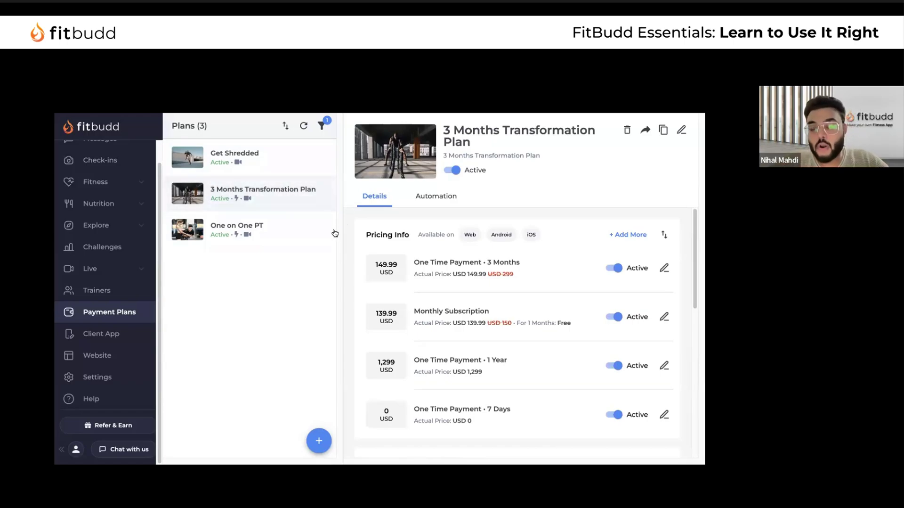
{"action": "left_click", "coordinate": [287, 165]}
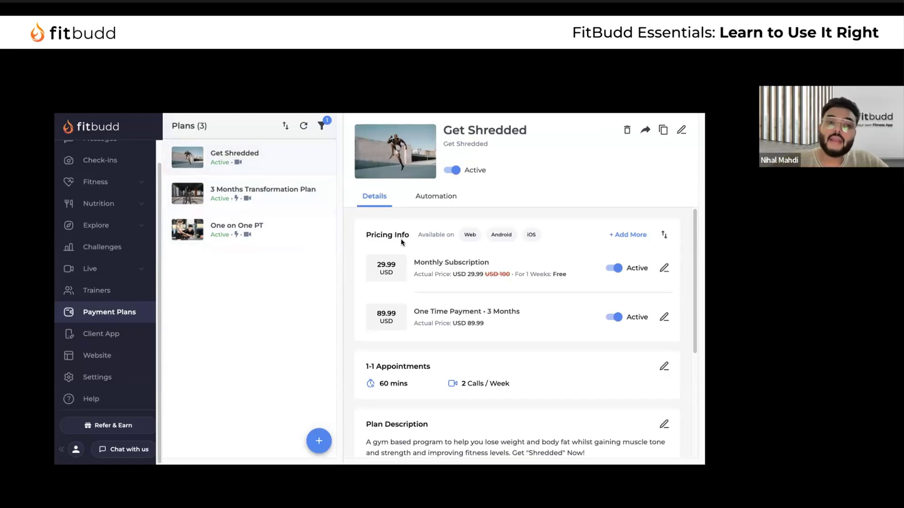
{"action": "left_click", "coordinate": [302, 180]}
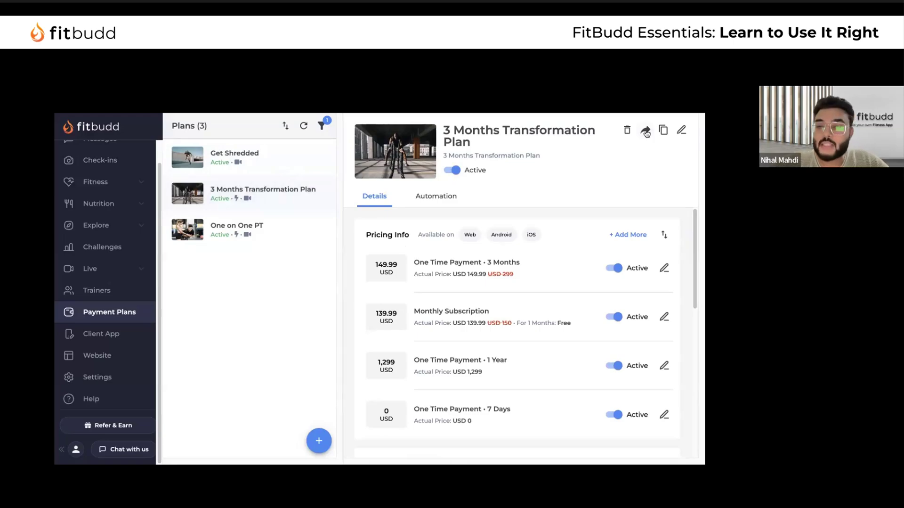
{"action": "scroll", "coordinate": [141, 221], "scroll_direction": "up", "scroll_amount": 2}
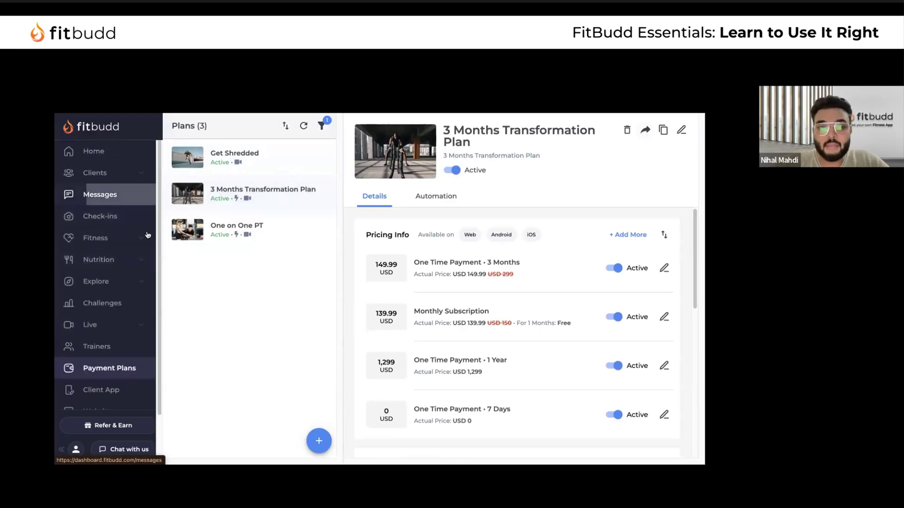
After checking the Active Clients broadcast, show Get Shredded's USD 29.99 monthly and 89.99 one-time pricing
{"action": "left_click", "coordinate": [118, 194]}
{"action": "left_click", "coordinate": [101, 254]}
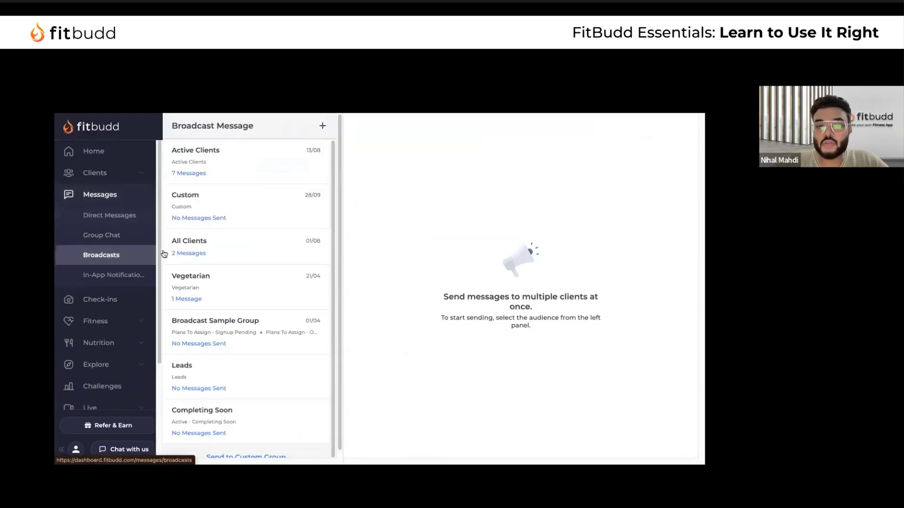
{"action": "left_click", "coordinate": [240, 165]}
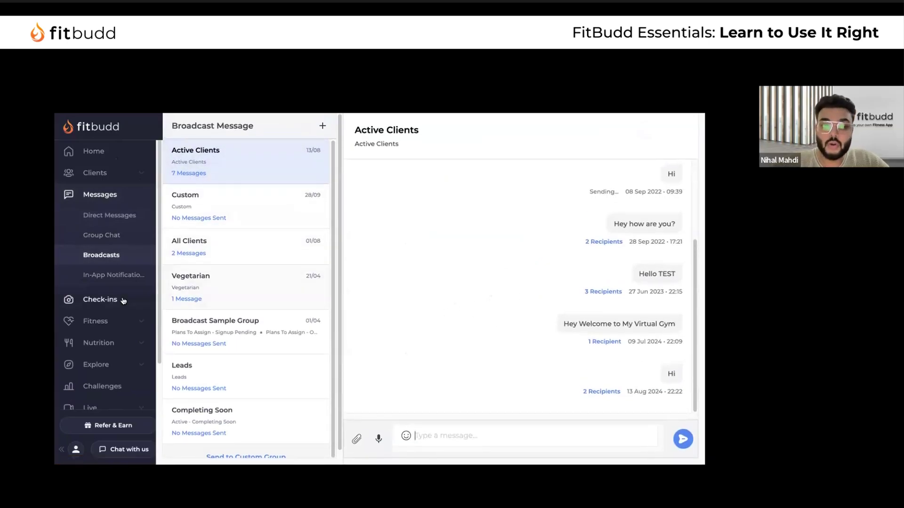
{"action": "scroll", "coordinate": [121, 303], "scroll_direction": "down", "scroll_amount": 3}
{"action": "scroll", "coordinate": [121, 339], "scroll_direction": "down", "scroll_amount": 1}
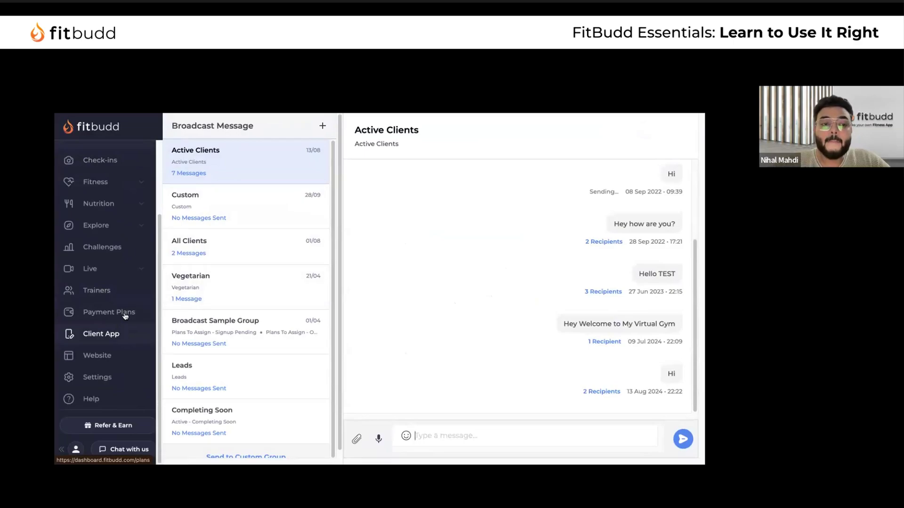
{"action": "left_click", "coordinate": [124, 312]}
{"action": "left_click", "coordinate": [273, 158]}
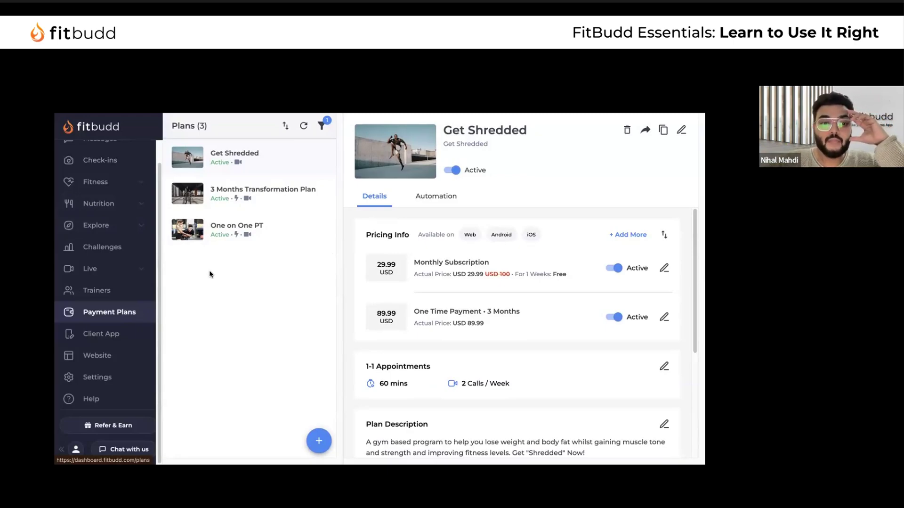
Browse the coaching website preview from Settings, briefly opening and closing the download-the-app prompt
{"action": "left_click", "coordinate": [121, 378]}
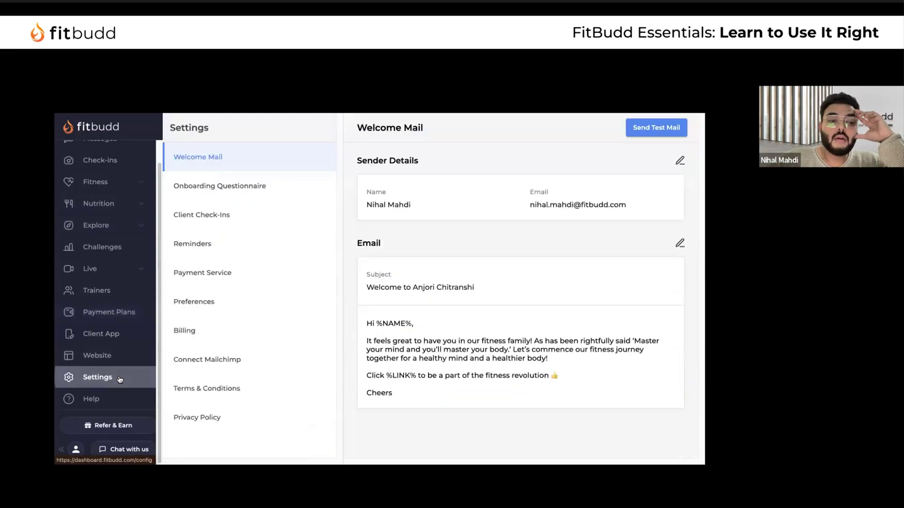
{"action": "left_click", "coordinate": [123, 352]}
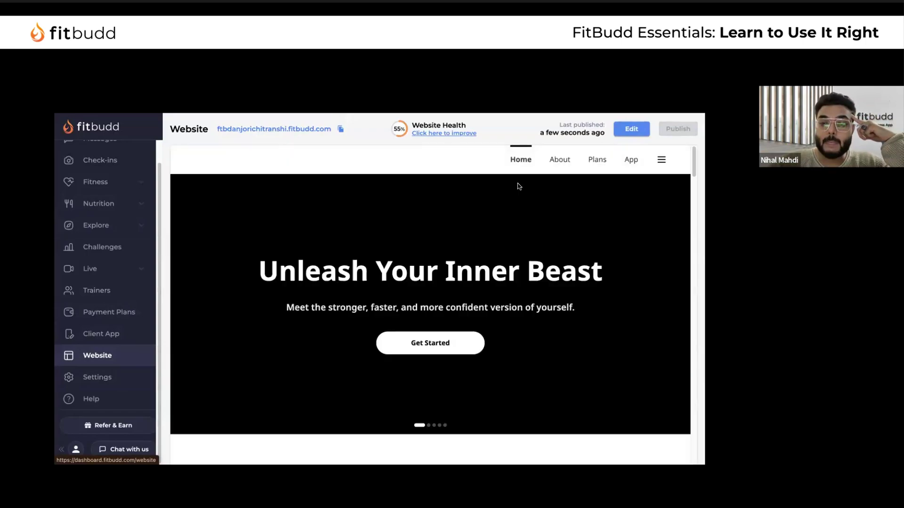
{"action": "scroll", "coordinate": [500, 268], "scroll_direction": "down", "scroll_amount": 15}
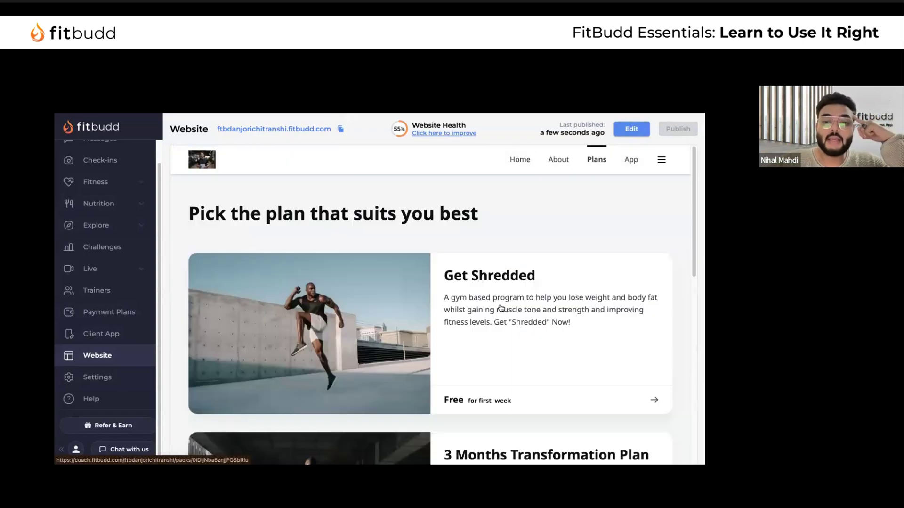
{"action": "scroll", "coordinate": [501, 308], "scroll_direction": "down", "scroll_amount": 3}
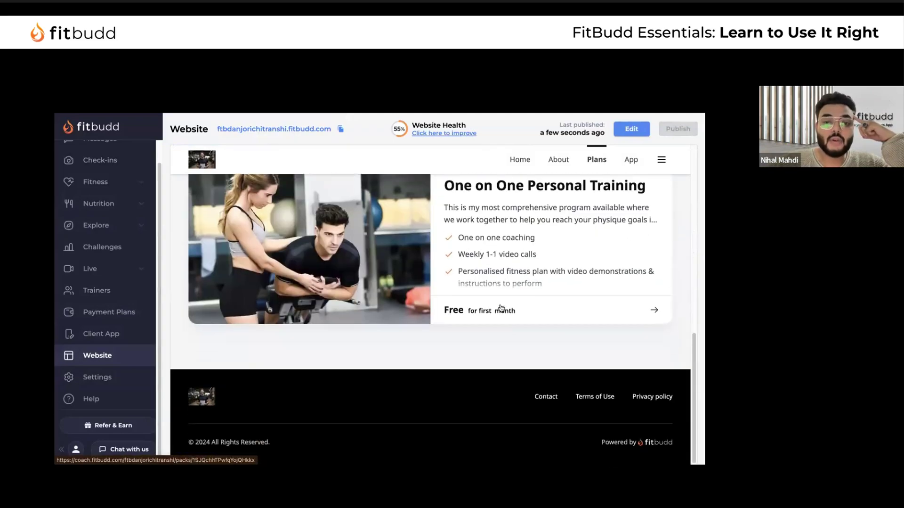
{"action": "scroll", "coordinate": [390, 323], "scroll_direction": "up", "scroll_amount": 10}
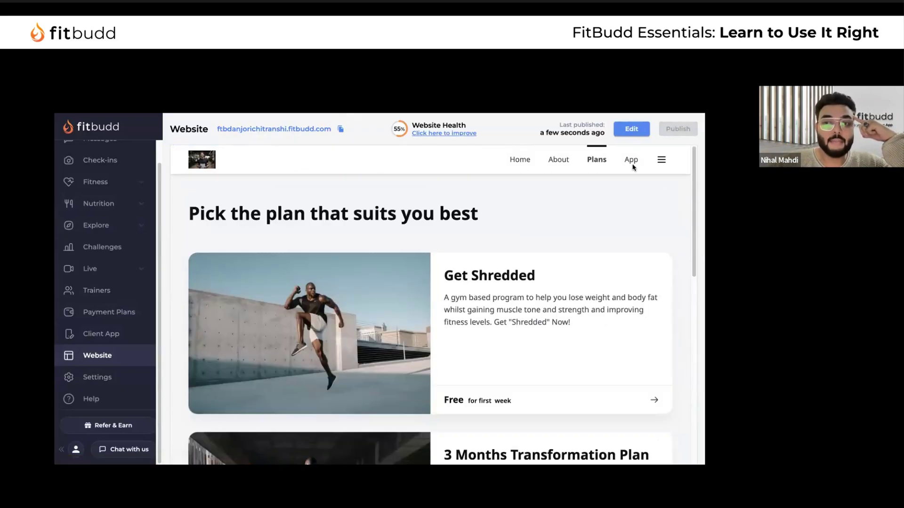
{"action": "left_click", "coordinate": [631, 159]}
{"action": "left_click", "coordinate": [525, 193]}
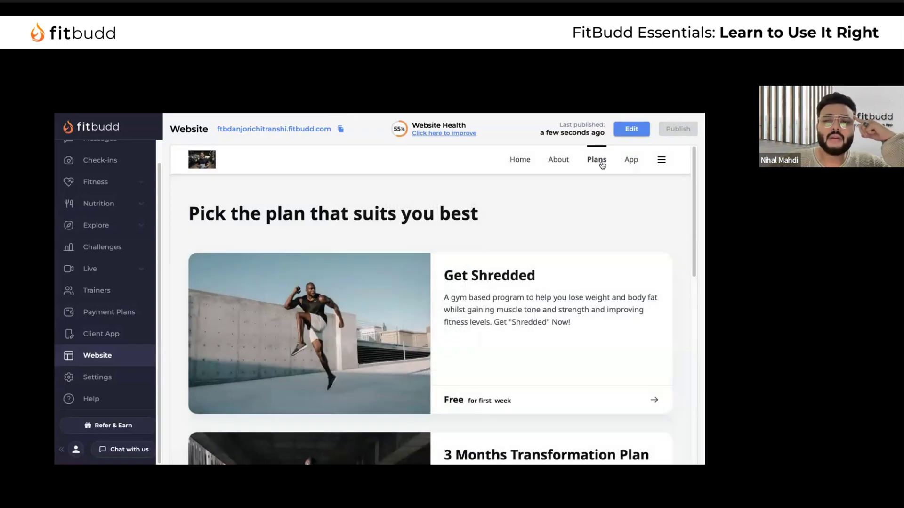
{"action": "scroll", "coordinate": [528, 340], "scroll_direction": "down", "scroll_amount": 1}
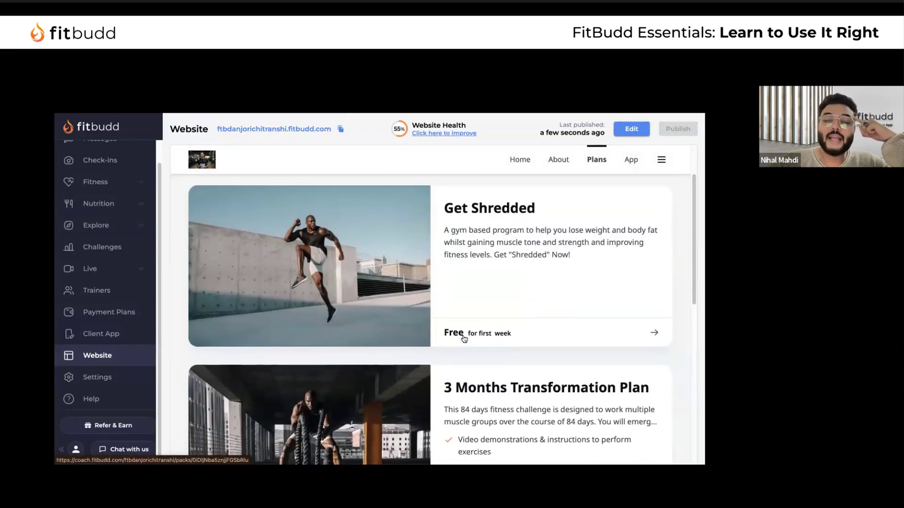
{"action": "scroll", "coordinate": [464, 337], "scroll_direction": "down", "scroll_amount": 5}
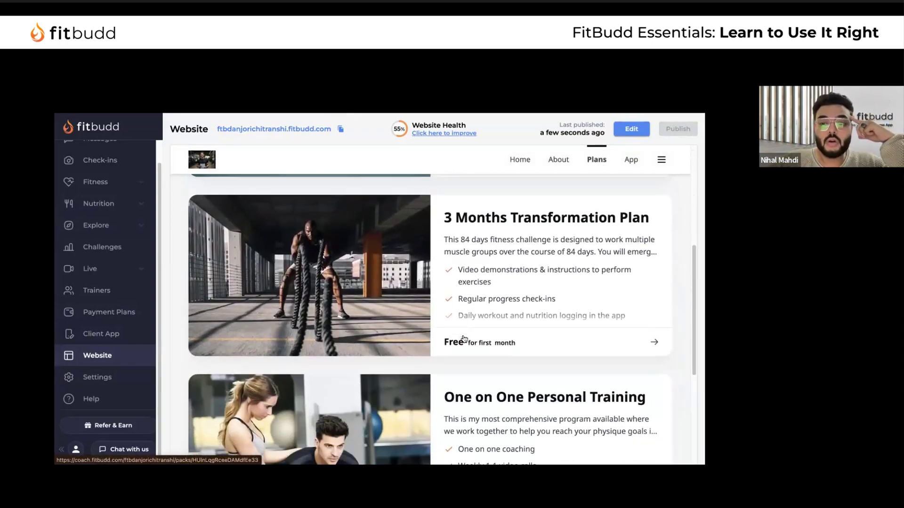
{"action": "scroll", "coordinate": [464, 338], "scroll_direction": "up", "scroll_amount": 5}
On the live site's Plans page, bring up the 3 Months Transformation Plan purchase options
{"action": "left_click", "coordinate": [268, 129]}
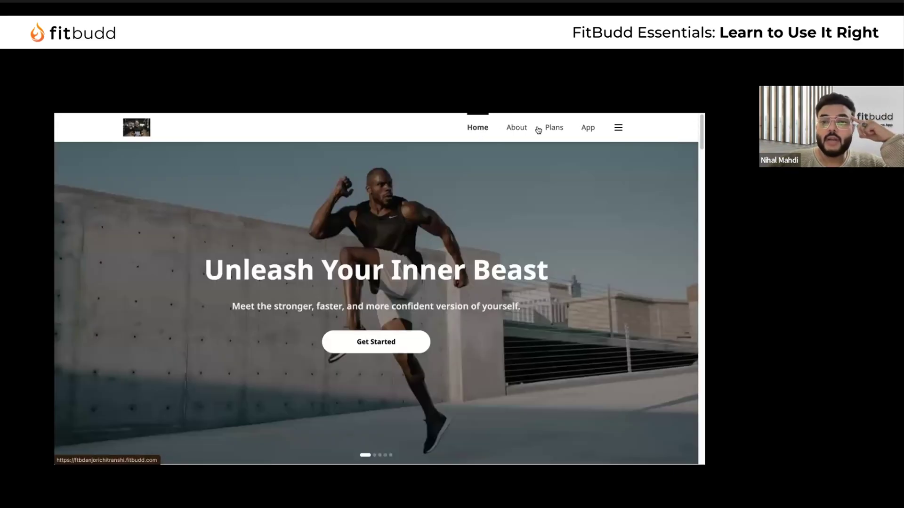
{"action": "left_click", "coordinate": [560, 132]}
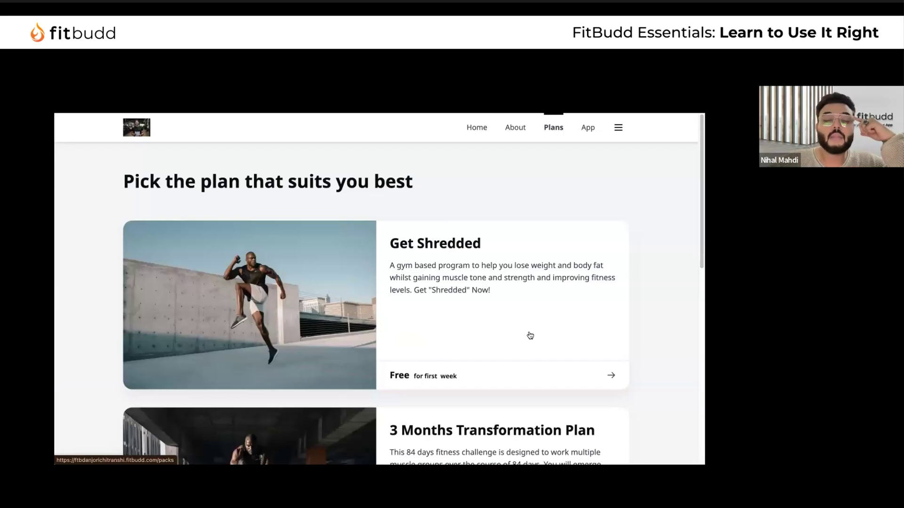
{"action": "scroll", "coordinate": [530, 335], "scroll_direction": "down", "scroll_amount": 3}
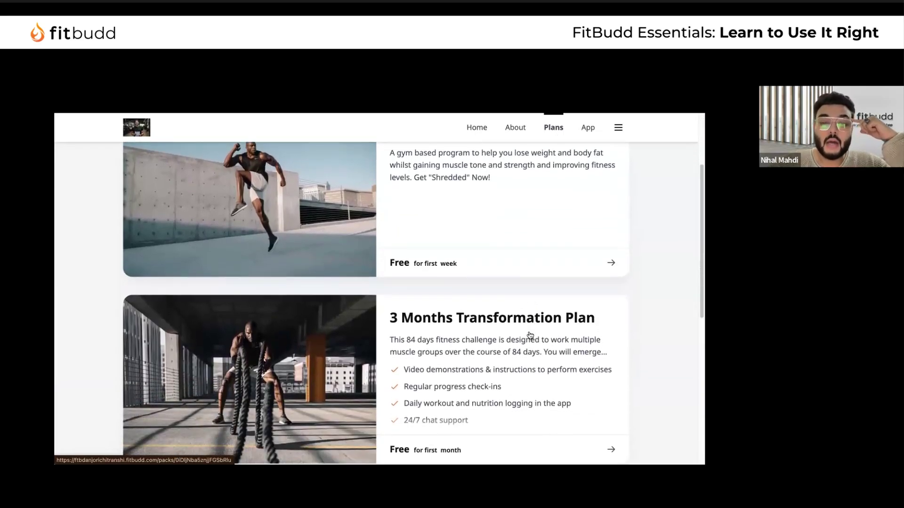
{"action": "scroll", "coordinate": [561, 377], "scroll_direction": "down", "scroll_amount": 4}
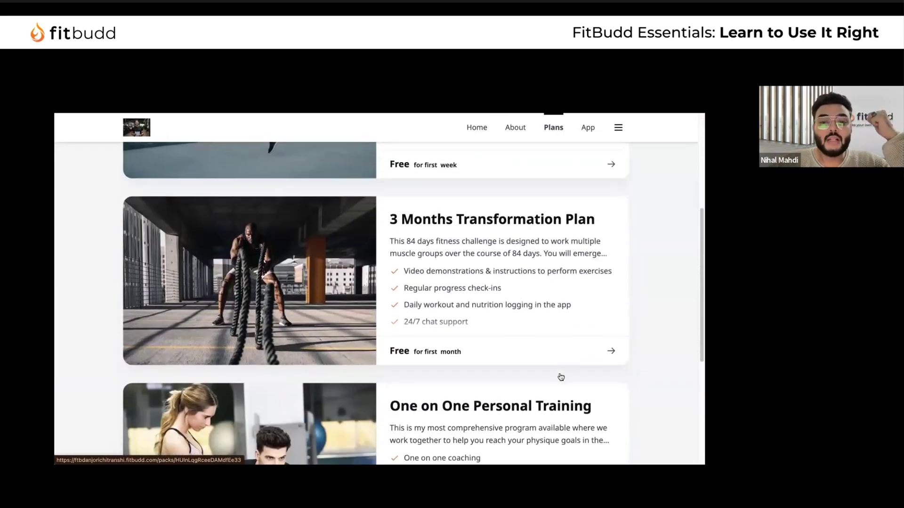
{"action": "scroll", "coordinate": [560, 376], "scroll_direction": "down", "scroll_amount": 2}
{"action": "scroll", "coordinate": [559, 375], "scroll_direction": "up", "scroll_amount": 4}
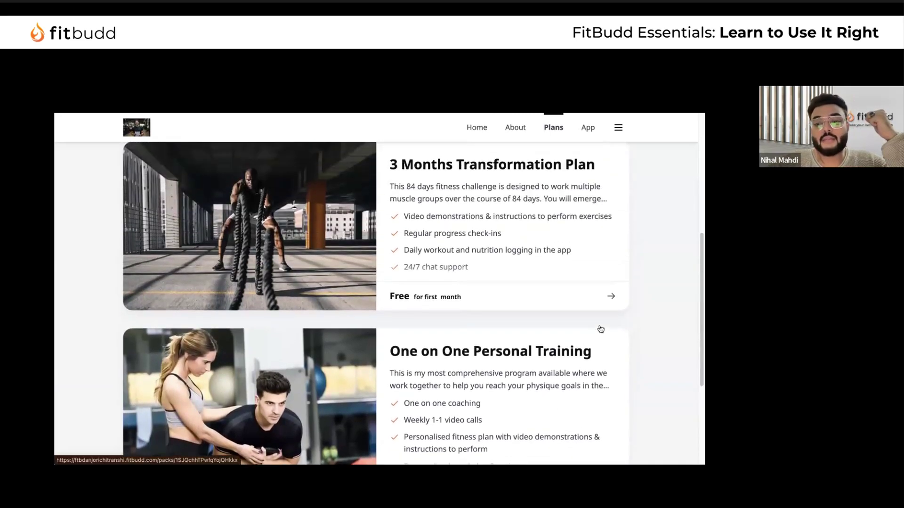
{"action": "left_click", "coordinate": [603, 328]}
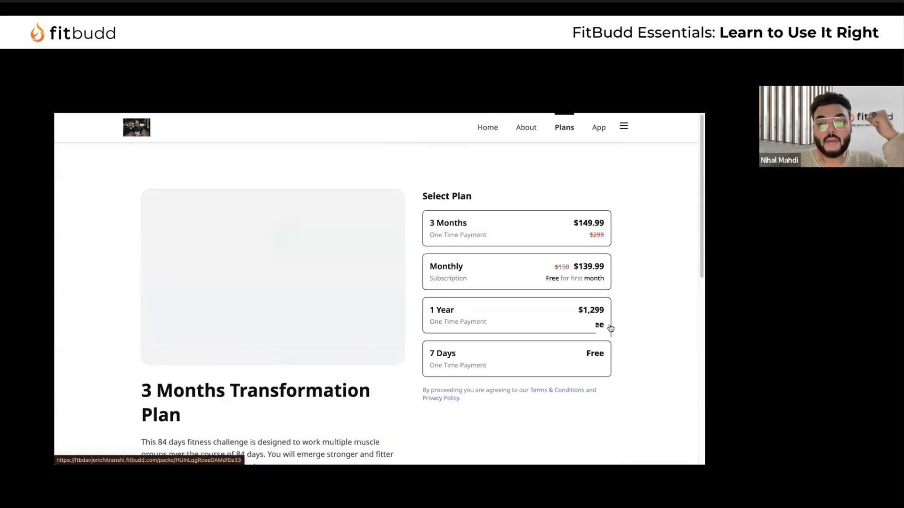
Pick the 3 Months one-time payment option and fill the checkout e-mail with a saved address
{"action": "left_click", "coordinate": [497, 204]}
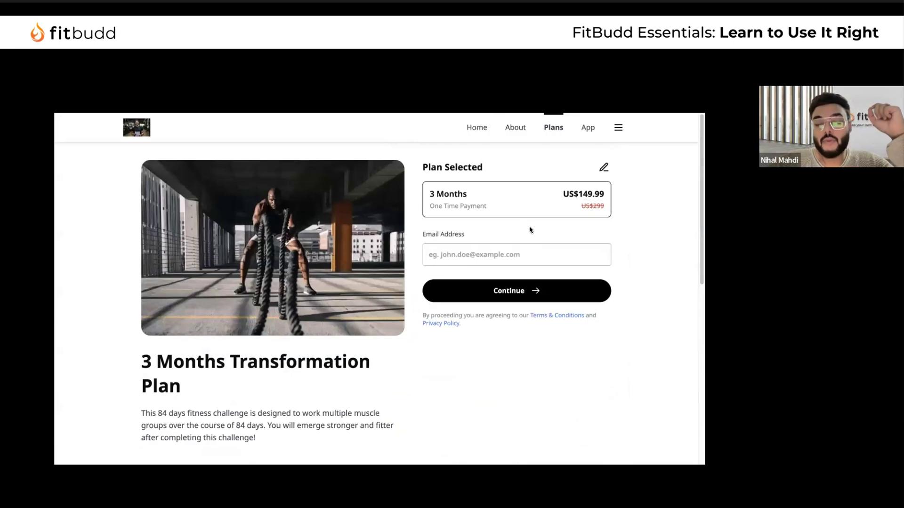
{"action": "left_click", "coordinate": [492, 253]}
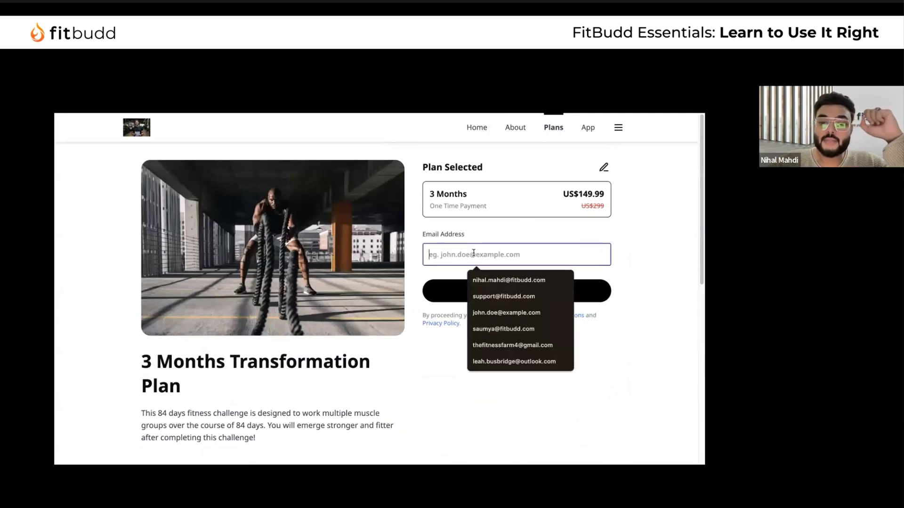
{"action": "left_click", "coordinate": [497, 298]}
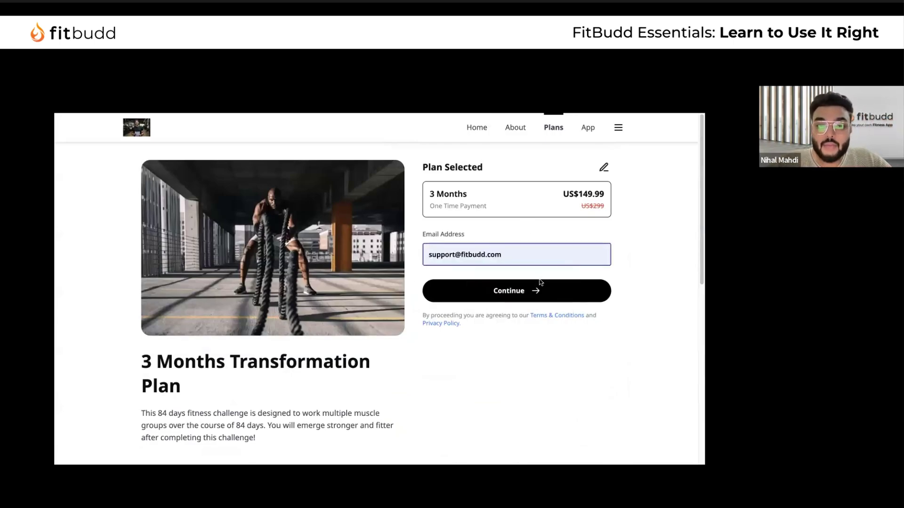
{"action": "left_click", "coordinate": [527, 293]}
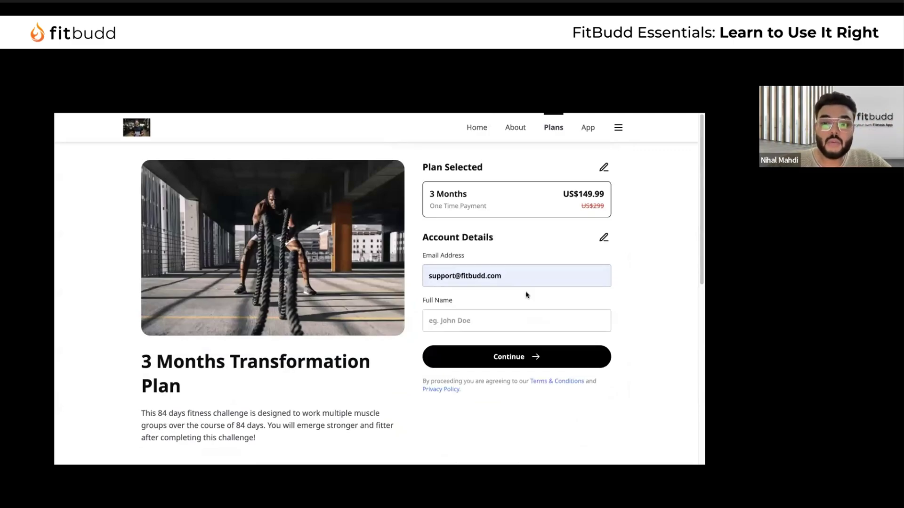
Attempt to continue checkout without a full name, then go back to the dashboard Settings
{"action": "left_click", "coordinate": [449, 359]}
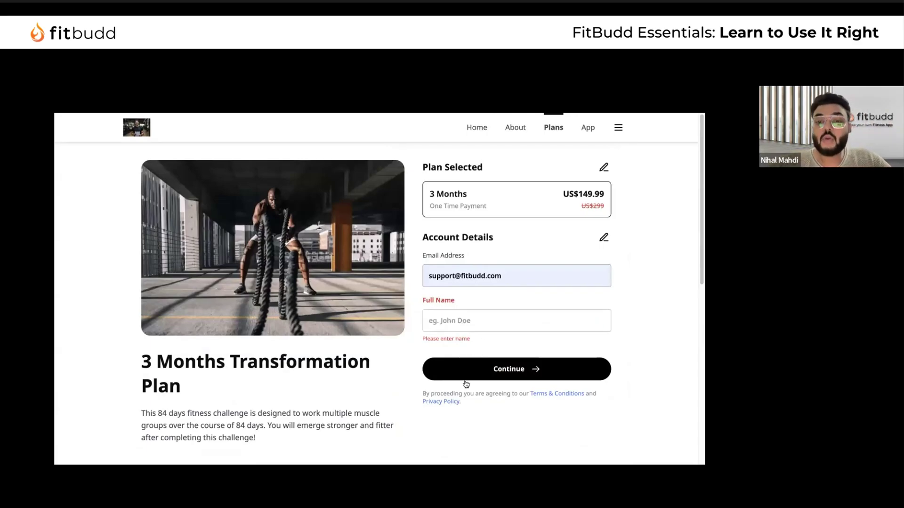
{"action": "scroll", "coordinate": [358, 251], "scroll_direction": "down", "scroll_amount": 3}
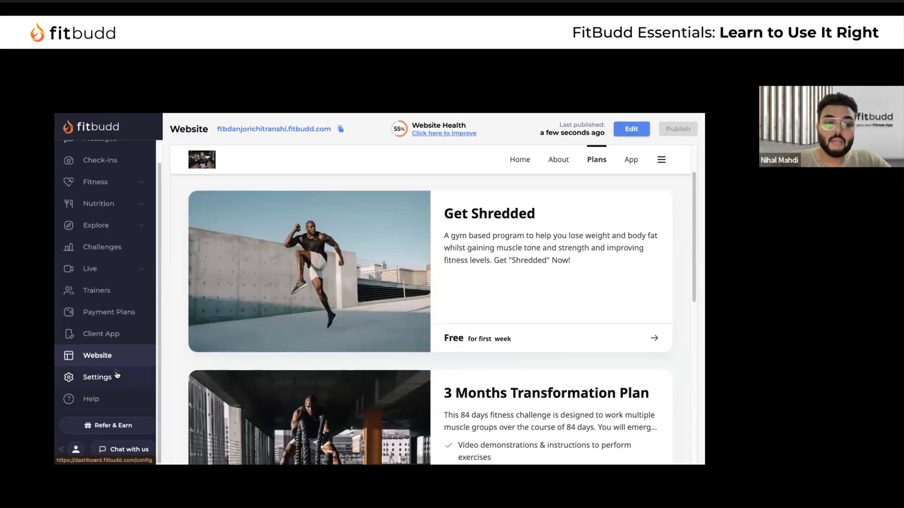
{"action": "left_click", "coordinate": [113, 376]}
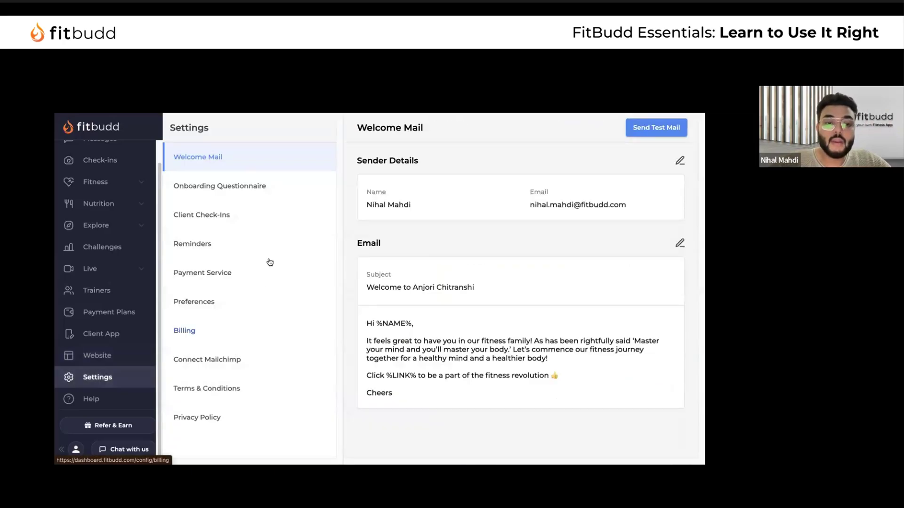
Confirm no payment gateway is linked, complete checkout with full name 'support', and reopen Welcome Mail
{"action": "left_click", "coordinate": [242, 269]}
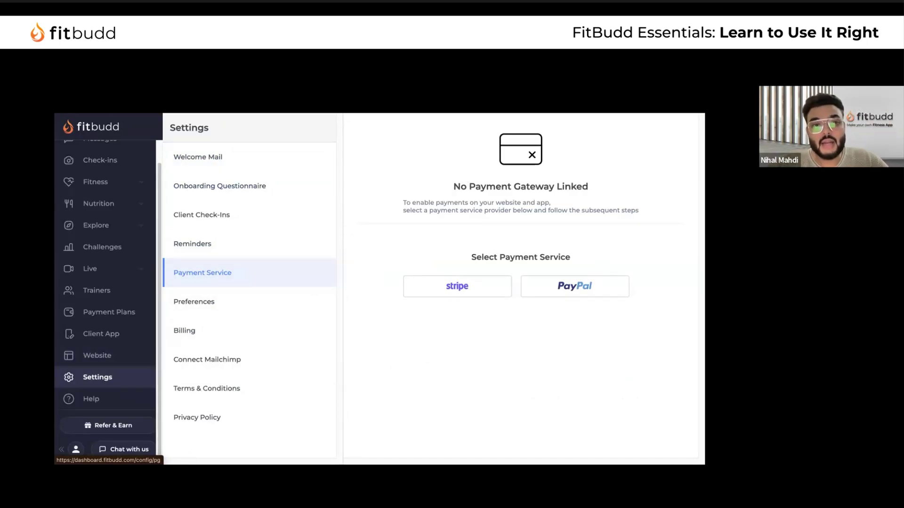
{"action": "key", "text": "ctrl+Tab"}
{"action": "left_click", "coordinate": [471, 318]}
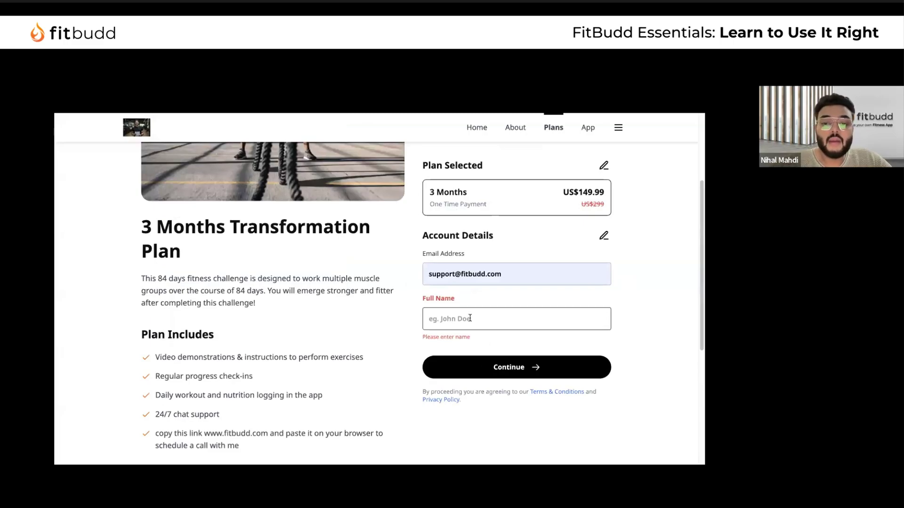
{"action": "type", "text": "support"}
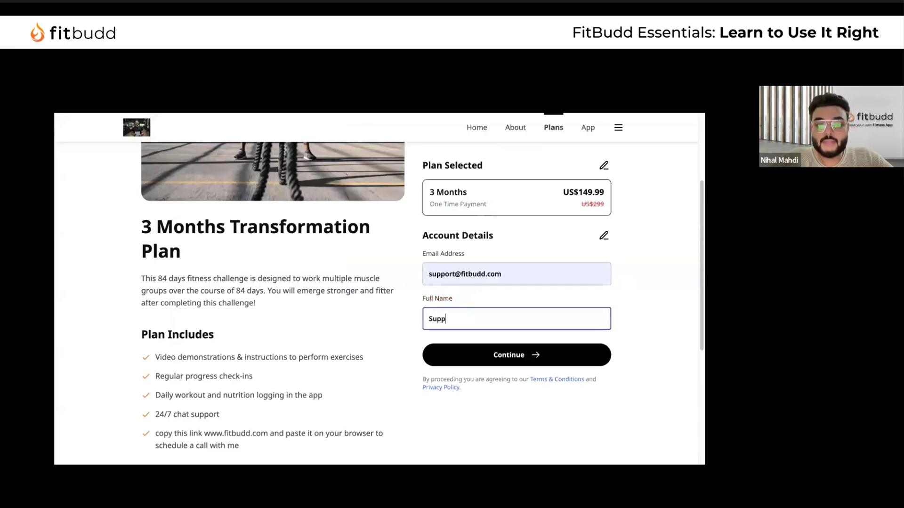
{"action": "left_click", "coordinate": [526, 363]}
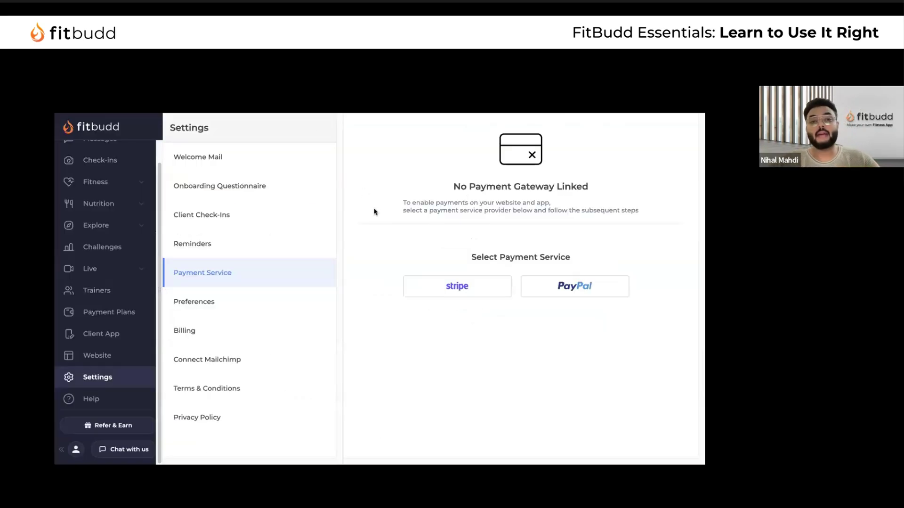
{"action": "left_click", "coordinate": [254, 160]}
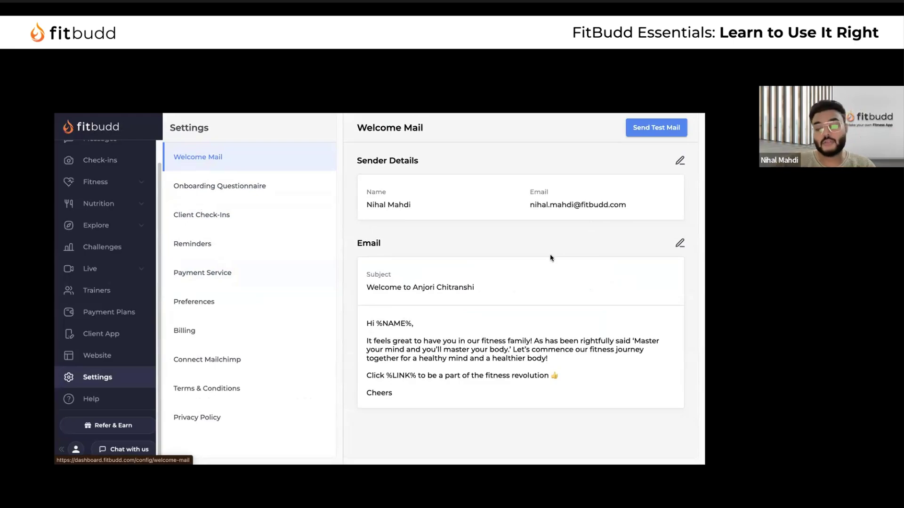
Send a test welcome mail to the coach's own name and e-mail, then start a new browser tab
{"action": "left_click_drag", "start_coordinate": [365, 323], "coordinate": [417, 404]}
{"action": "left_click", "coordinate": [400, 374]}
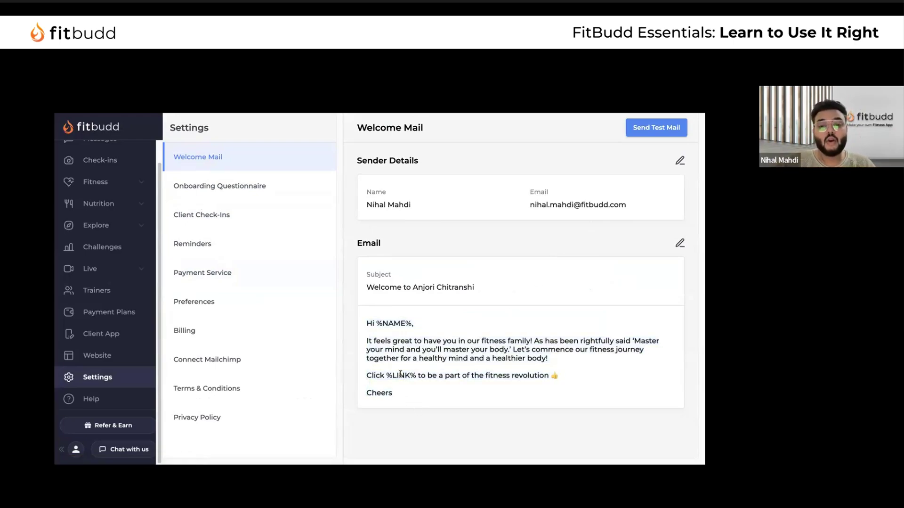
{"action": "left_click", "coordinate": [655, 128]}
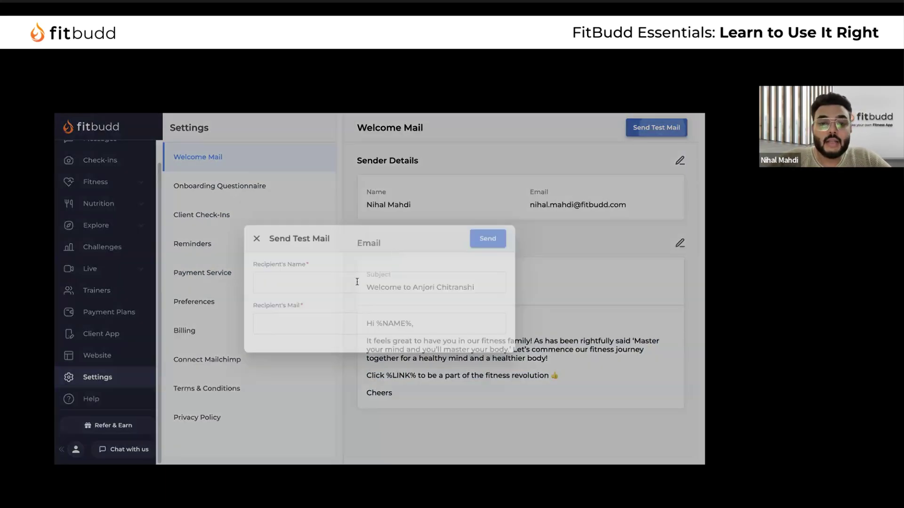
{"action": "type", "text": "Nihal"}
{"action": "key", "text": "Tab"}
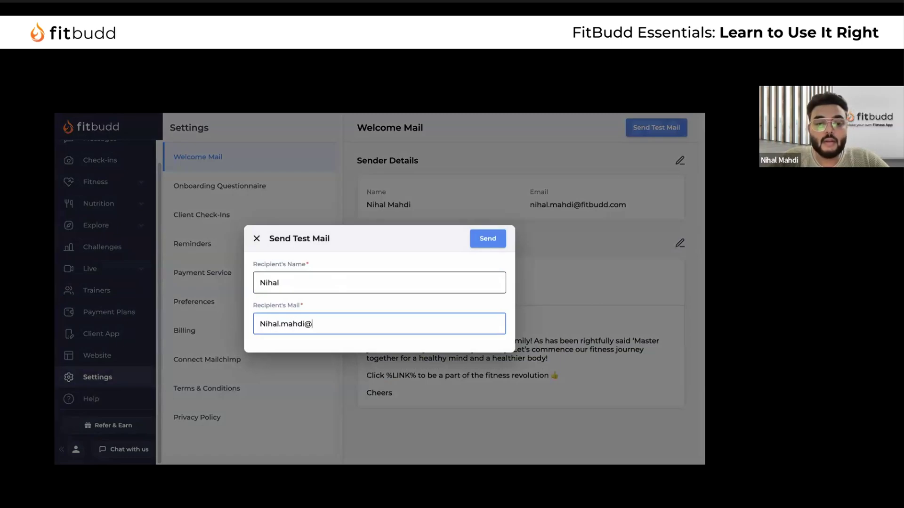
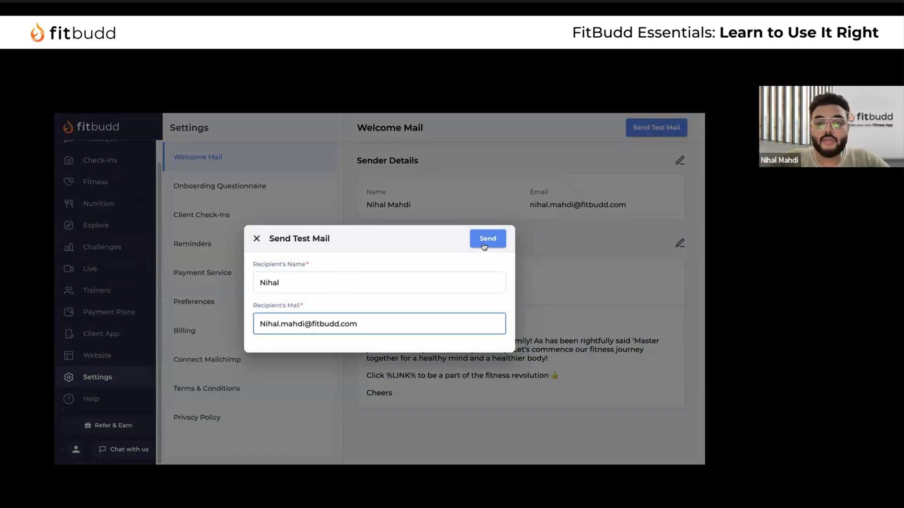
{"action": "left_click", "coordinate": [483, 239]}
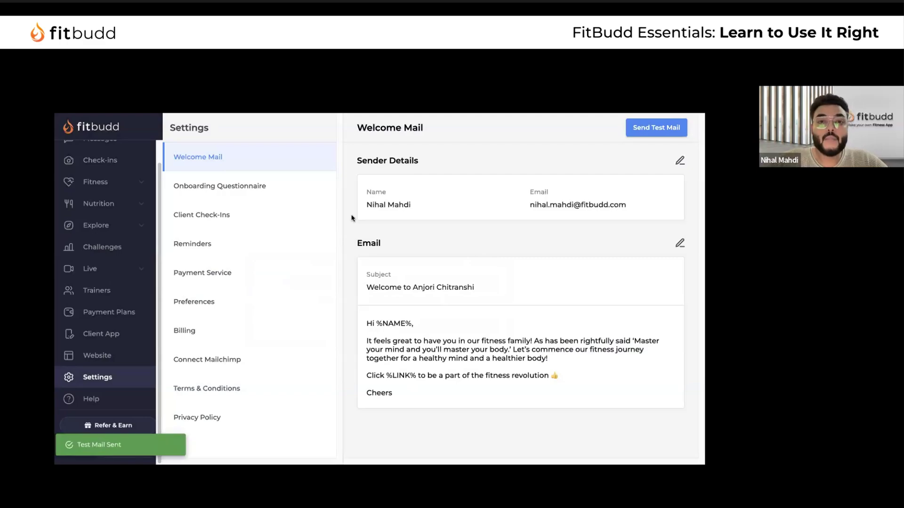
{"action": "key", "text": "ctrl+t"}
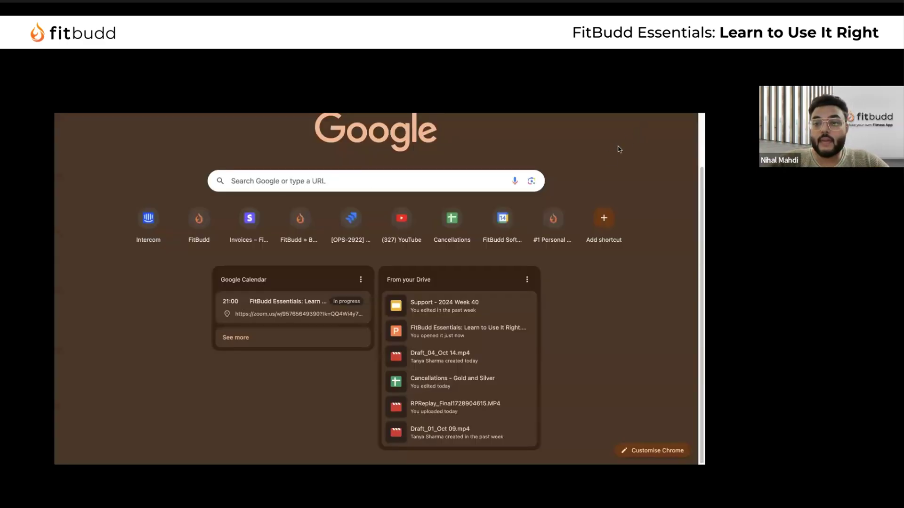
Go to Gmail from the new tab and open the newly received FitBudd test welcome email
{"action": "left_click", "coordinate": [619, 129]}
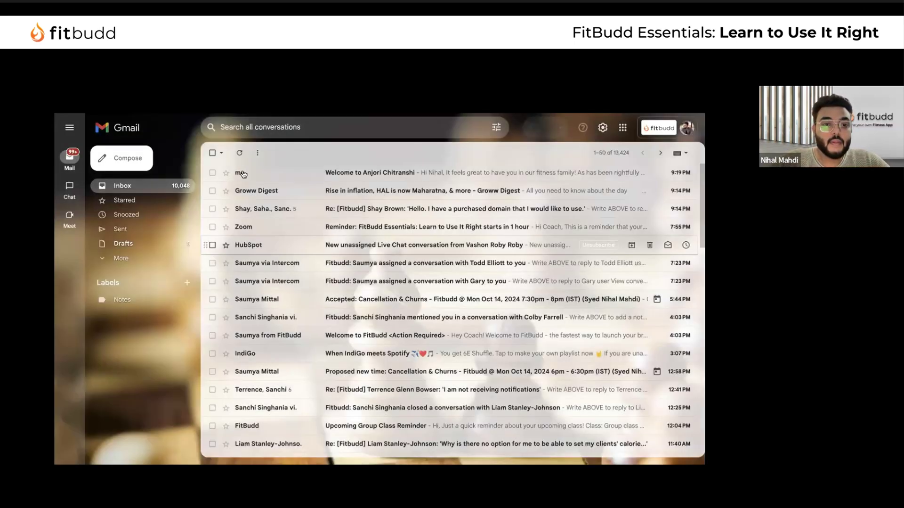
{"action": "left_click", "coordinate": [242, 174]}
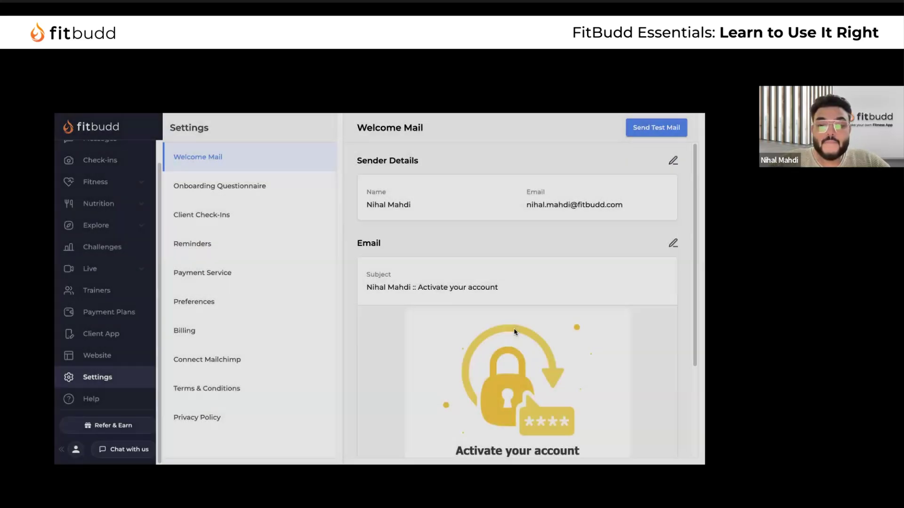
Show all bookmarks in the browser's side panel from the main menu, then close it
{"action": "scroll", "coordinate": [542, 311], "scroll_direction": "down", "scroll_amount": 3}
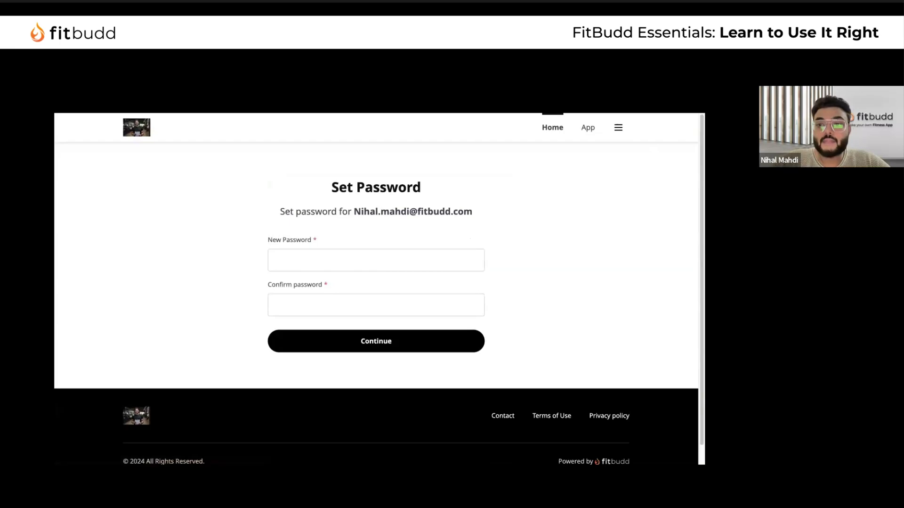
{"action": "key", "text": "alt+f"}
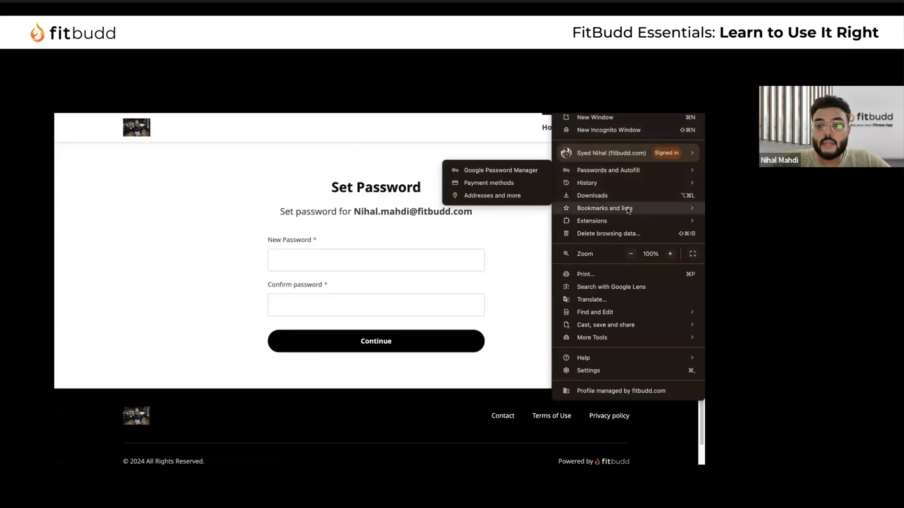
{"action": "mouse_move", "coordinate": [629, 210]}
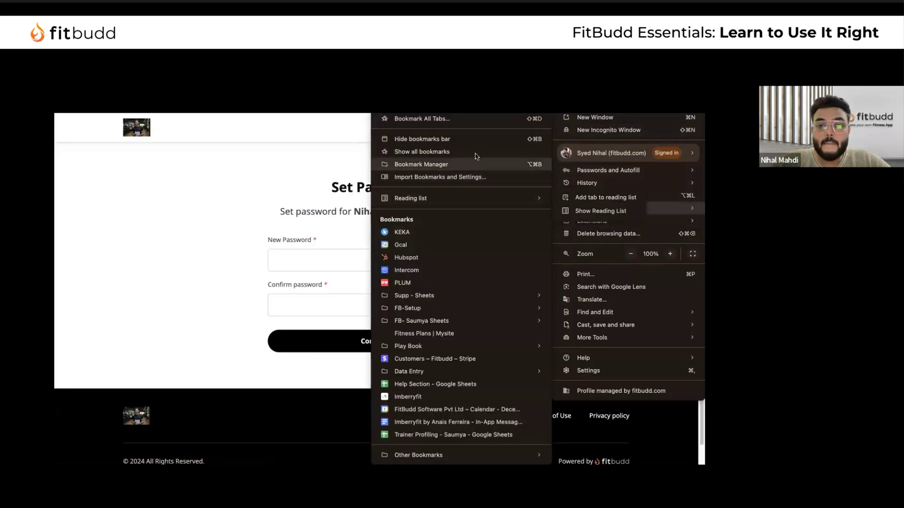
{"action": "left_click", "coordinate": [473, 151]}
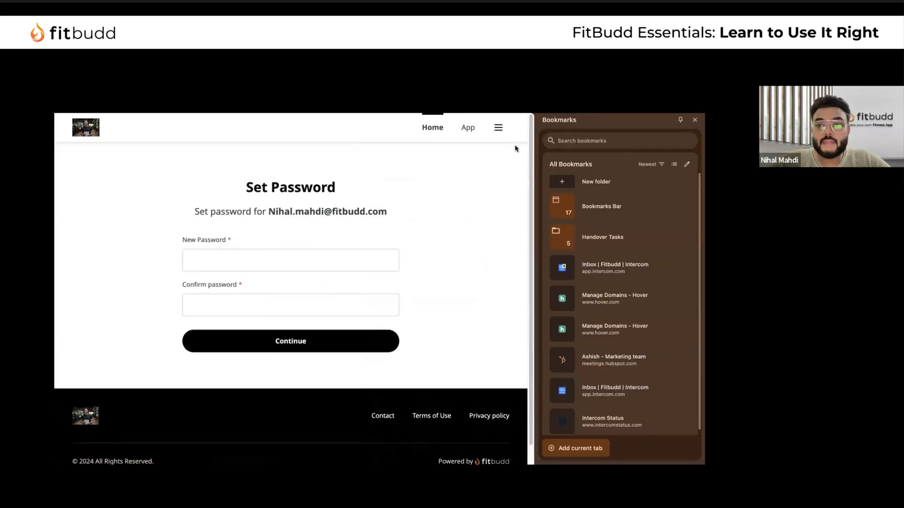
{"action": "left_click", "coordinate": [697, 120]}
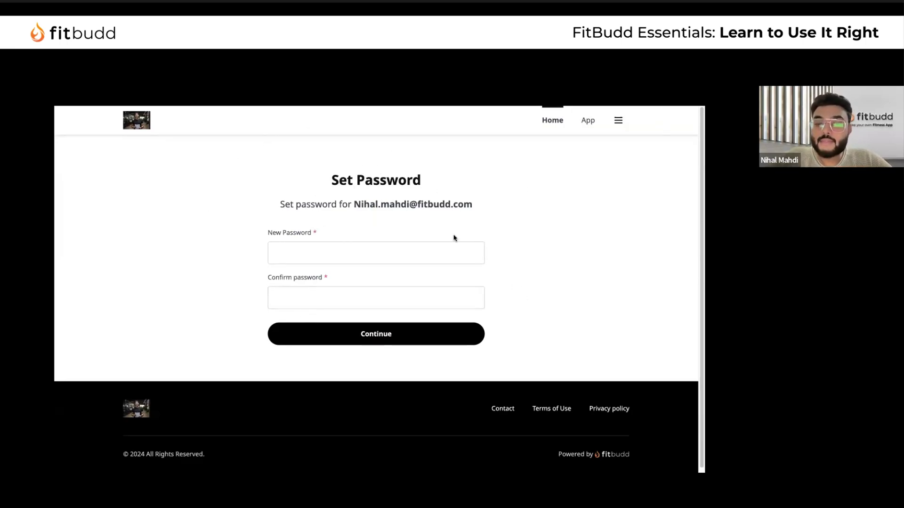
Enter a new password, confirm it, and submit the Set Password form
{"action": "scroll", "coordinate": [451, 238], "scroll_direction": "down", "scroll_amount": 1}
{"action": "scroll", "coordinate": [400, 264], "scroll_direction": "up", "scroll_amount": 1}
{"action": "left_click", "coordinate": [347, 252]}
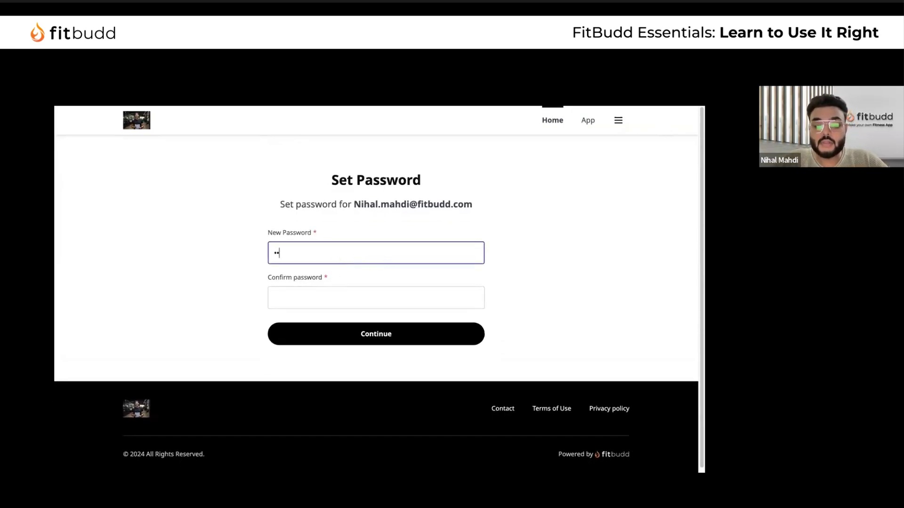
{"action": "left_click", "coordinate": [318, 303]}
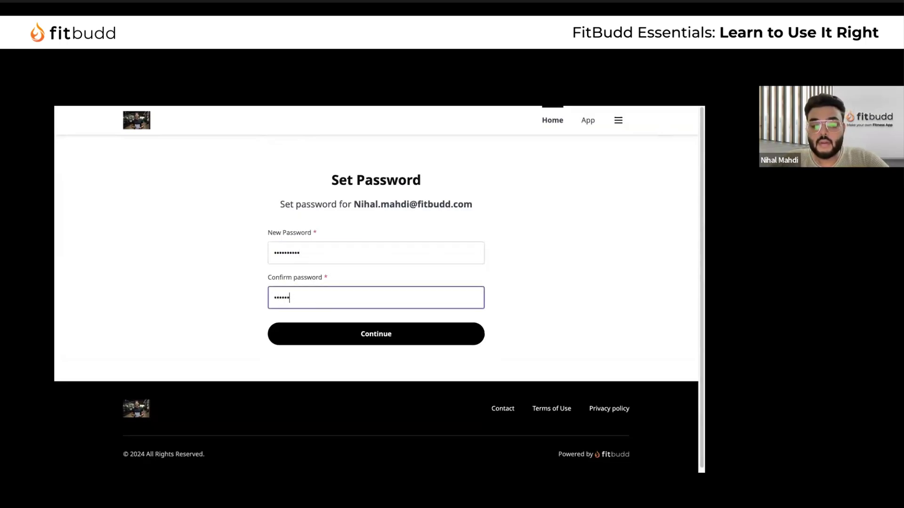
{"action": "left_click", "coordinate": [345, 335]}
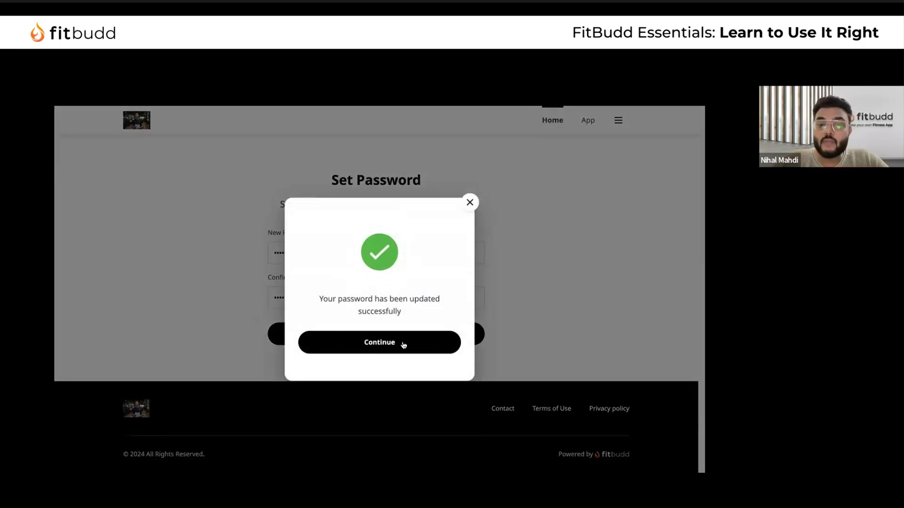
Dismiss the password confirmation and open the app's App Store and Google Play listings
{"action": "left_click", "coordinate": [379, 343]}
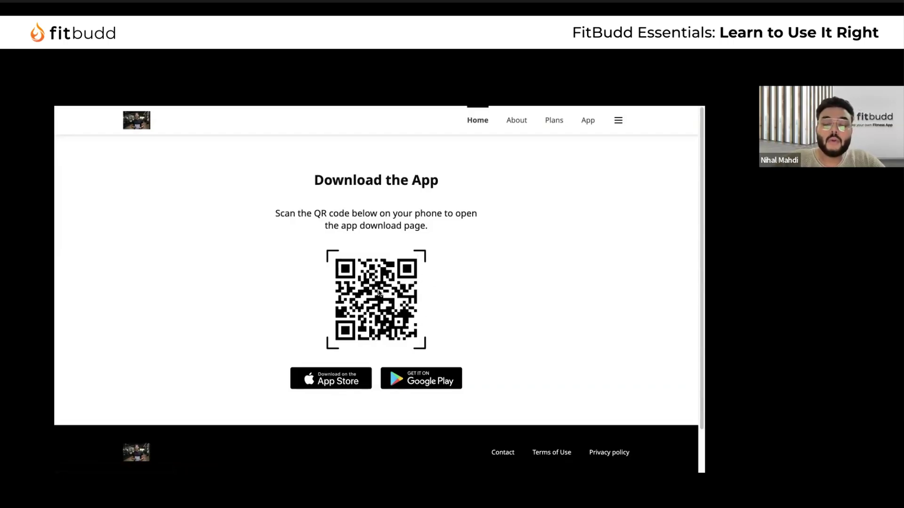
{"action": "left_click", "coordinate": [354, 373]}
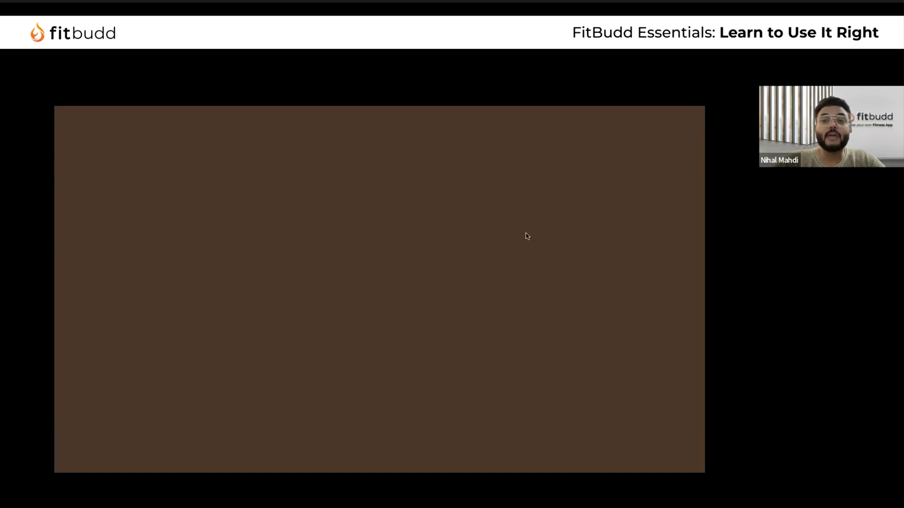
{"action": "key", "text": "ctrl+w"}
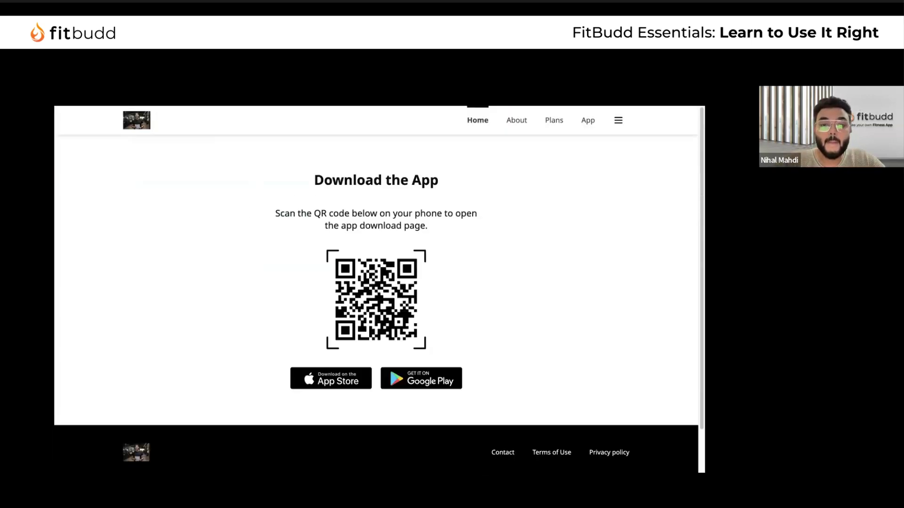
{"action": "left_click", "coordinate": [433, 379]}
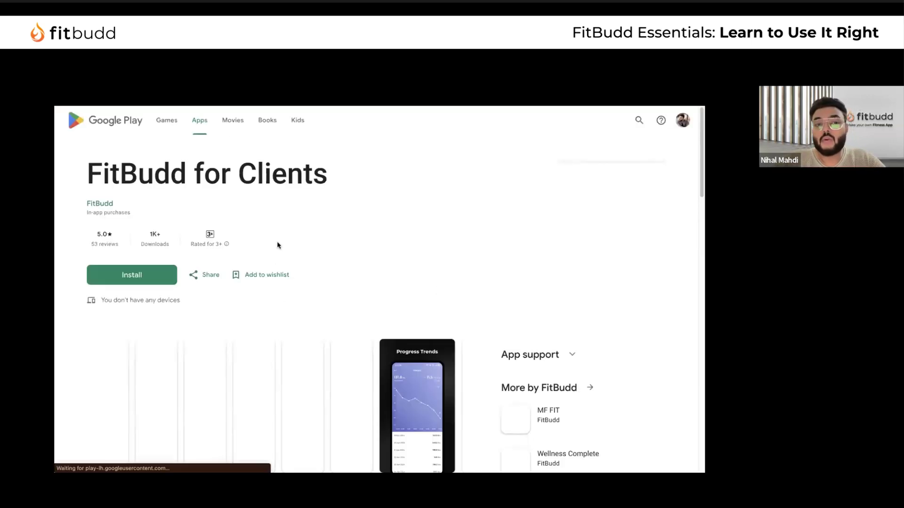
Cycle back through the tabs to the dashboard and open Onboarding Questionnaire settings
{"action": "key", "text": "ctrl+Tab"}
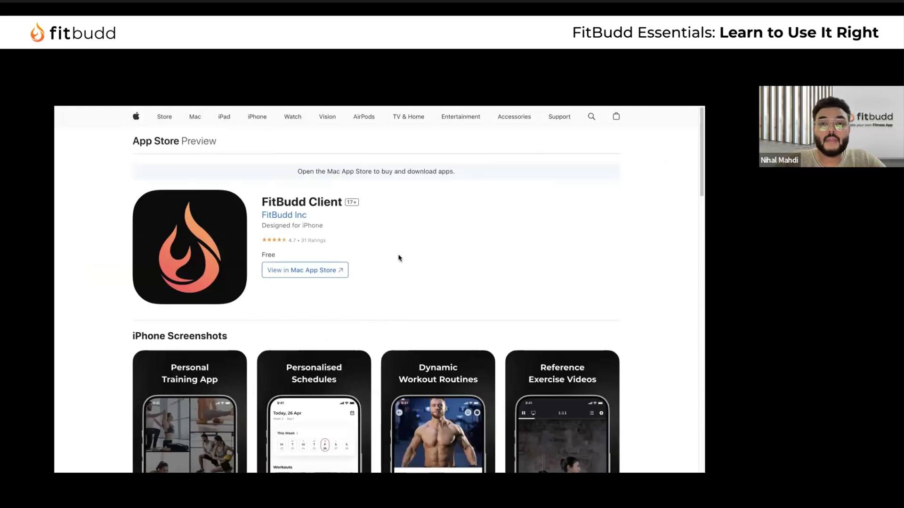
{"action": "key", "text": "ctrl+Tab"}
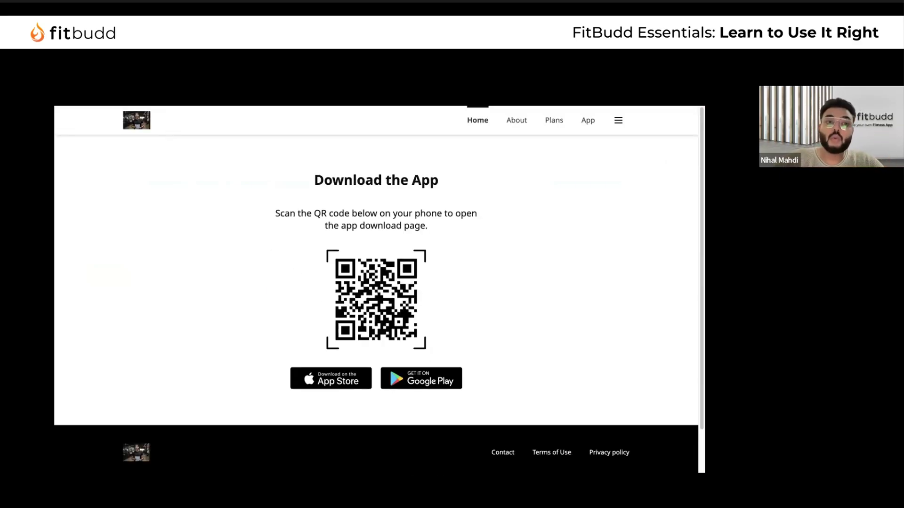
{"action": "key", "text": "ctrl+Tab"}
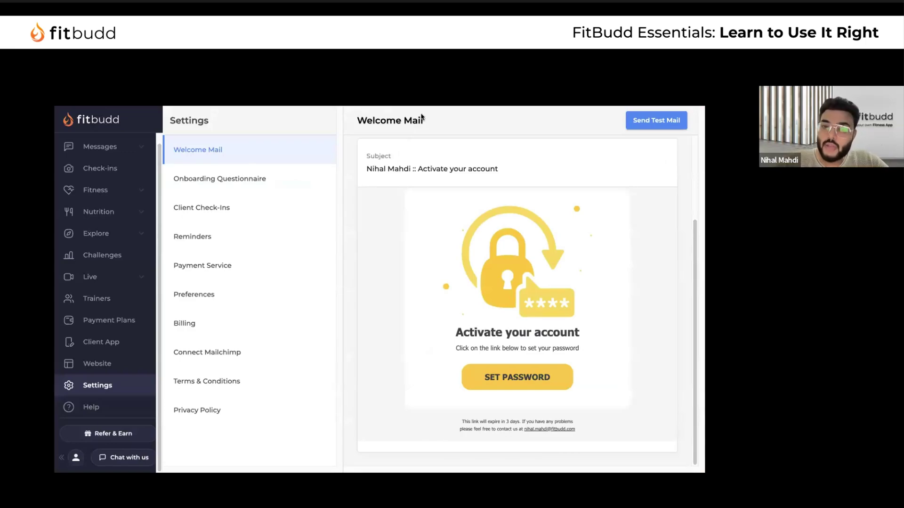
{"action": "left_click", "coordinate": [225, 190]}
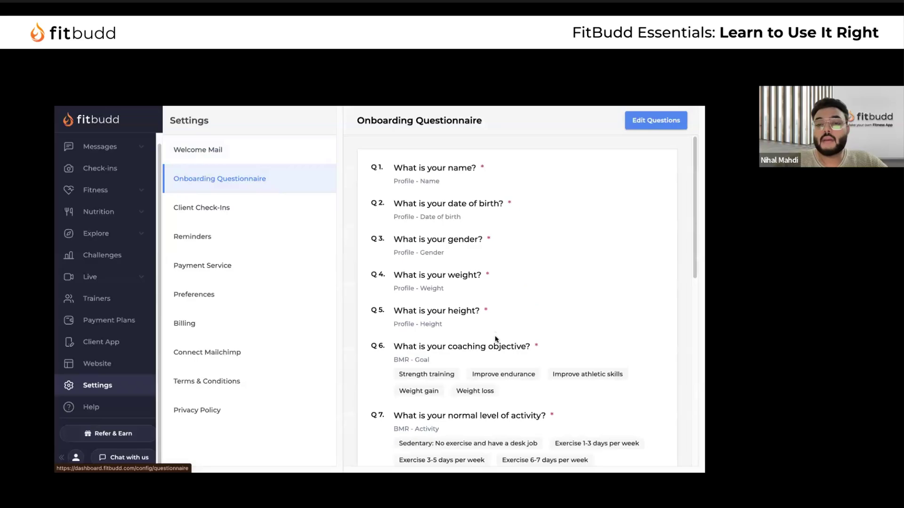
Scroll through the Onboarding Questionnaire's fifteen questions, briefly switching to Welcome Mail and back
{"action": "scroll", "coordinate": [496, 334], "scroll_direction": "down", "scroll_amount": 5}
{"action": "scroll", "coordinate": [495, 335], "scroll_direction": "up", "scroll_amount": 5}
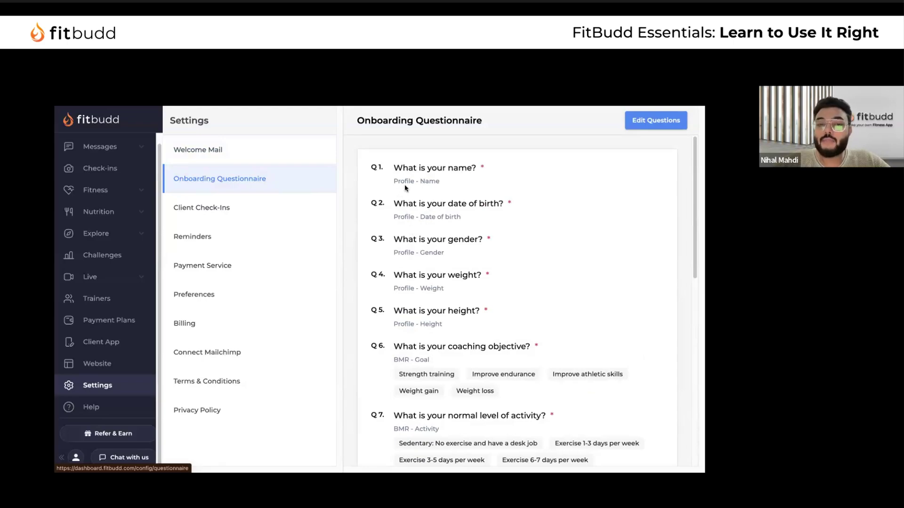
{"action": "left_click_drag", "start_coordinate": [394, 168], "coordinate": [473, 185]}
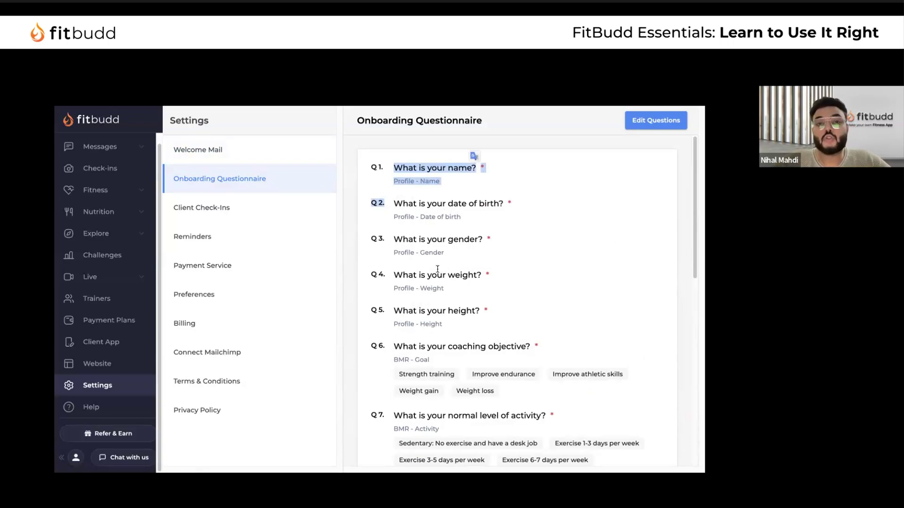
{"action": "left_click", "coordinate": [278, 159]}
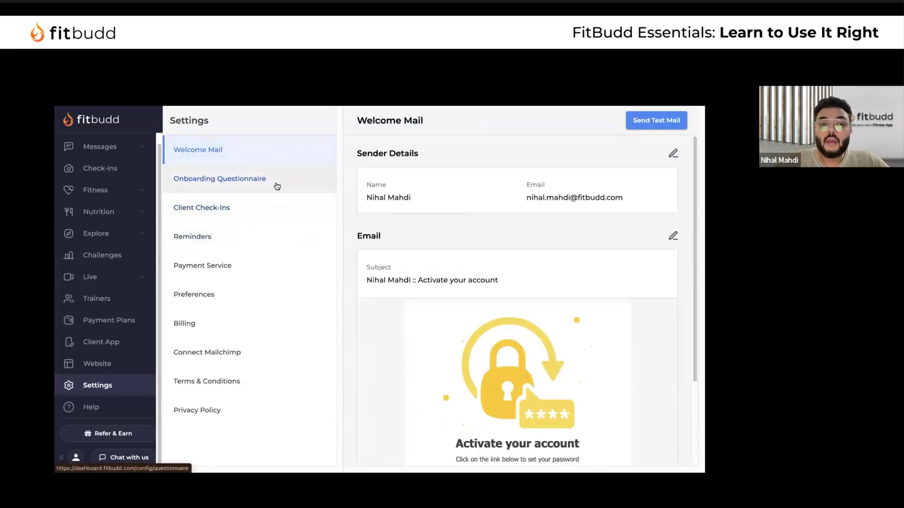
{"action": "left_click", "coordinate": [277, 186]}
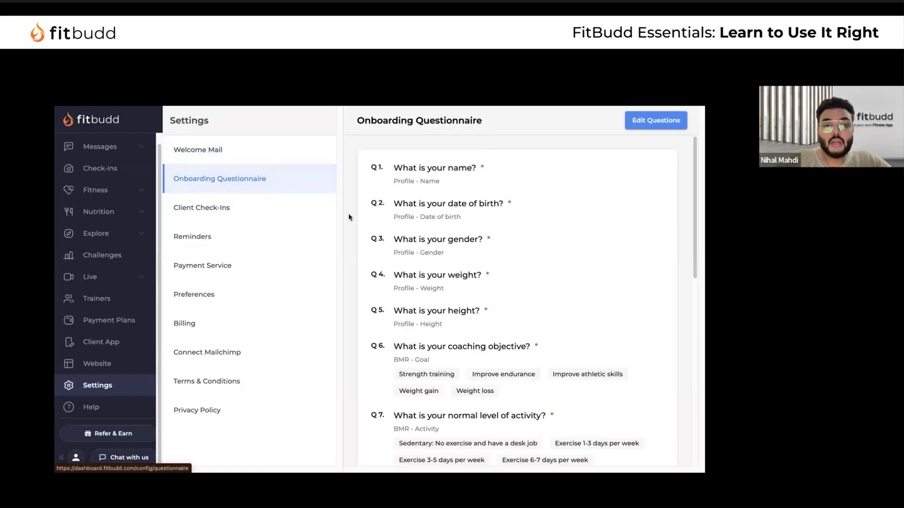
{"action": "scroll", "coordinate": [443, 272], "scroll_direction": "down", "scroll_amount": 10}
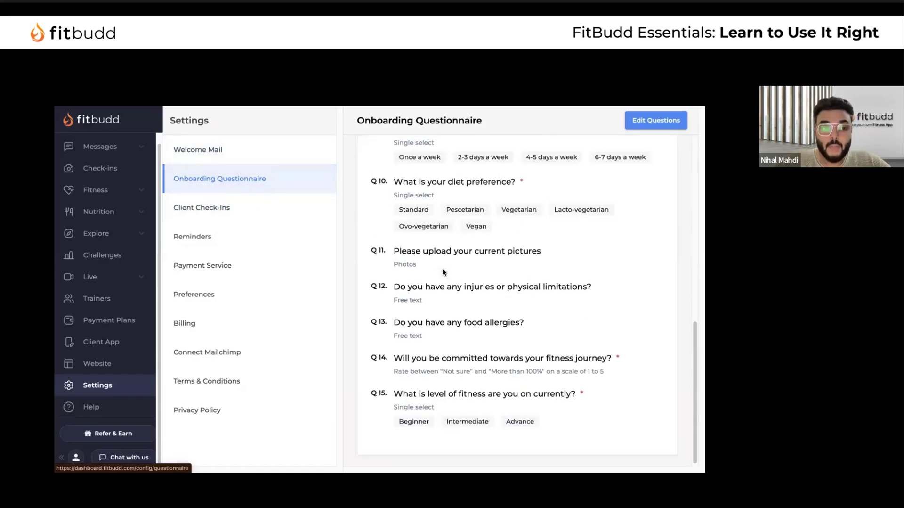
{"action": "scroll", "coordinate": [442, 272], "scroll_direction": "up", "scroll_amount": 6}
{"action": "scroll", "coordinate": [118, 180], "scroll_direction": "up", "scroll_amount": 2}
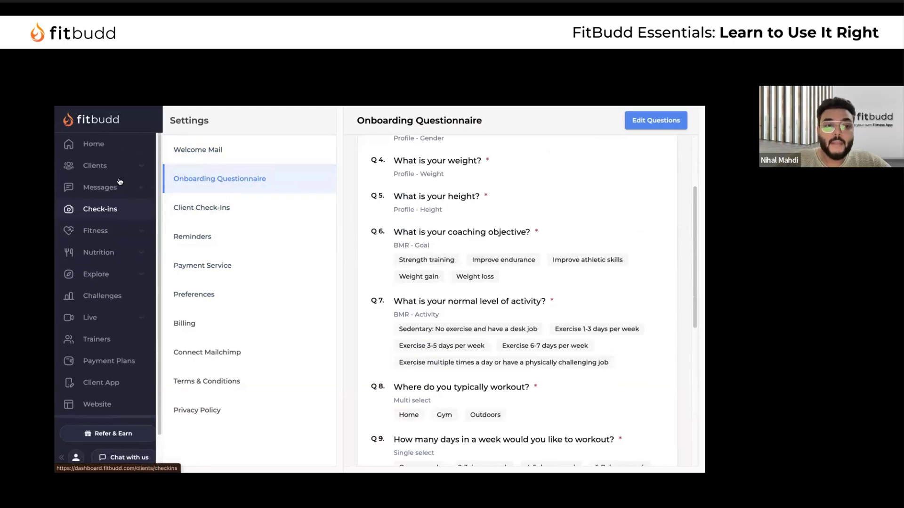
Open the only active client's details from the Clients list
{"action": "left_click", "coordinate": [115, 165]}
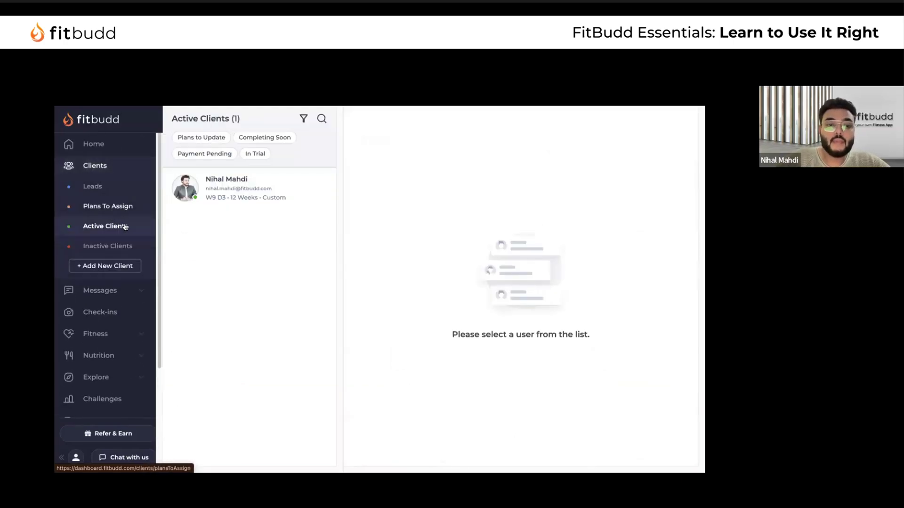
{"action": "left_click", "coordinate": [262, 192]}
{"action": "scroll", "coordinate": [158, 341], "scroll_direction": "down", "scroll_amount": 3}
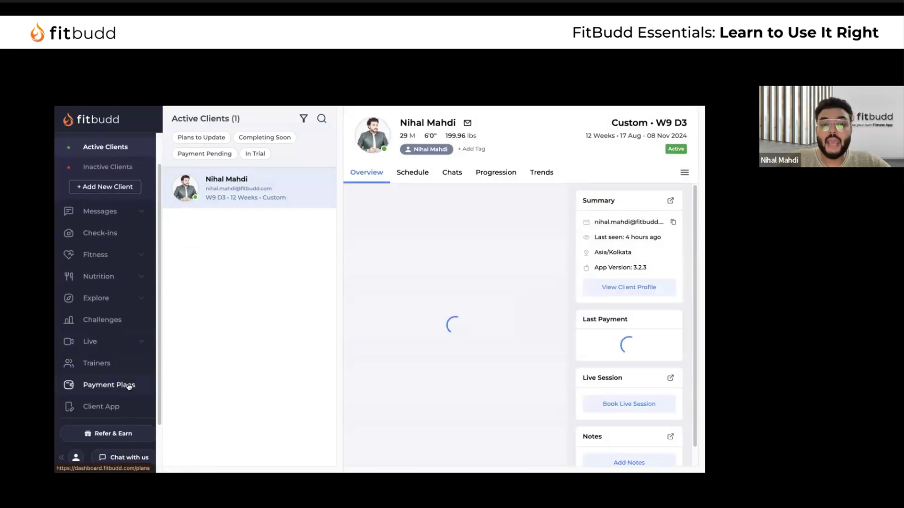
View the 3 Months Transformation Plan's Automation tab with its Strength Endurance 6-day Split schedule
{"action": "left_click", "coordinate": [131, 382]}
{"action": "left_click", "coordinate": [281, 189]}
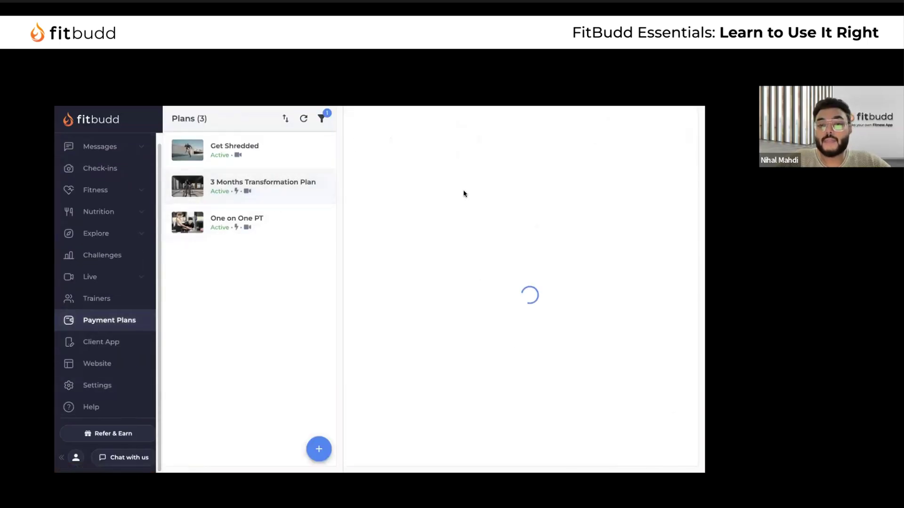
{"action": "left_click", "coordinate": [436, 190]}
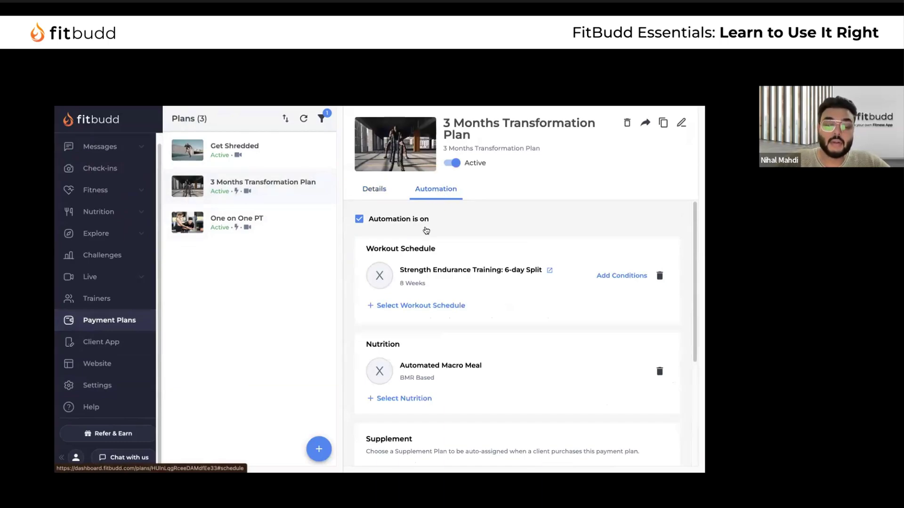
{"action": "left_click_drag", "start_coordinate": [396, 270], "coordinate": [546, 290]}
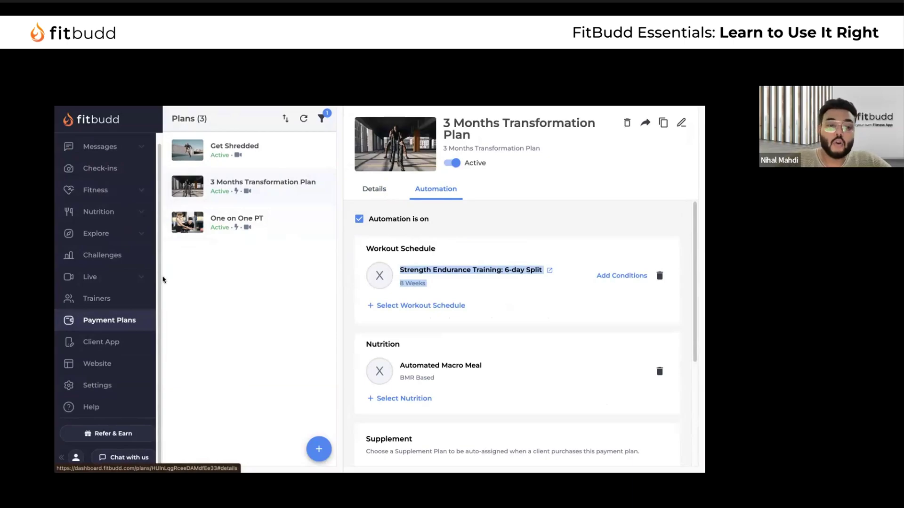
{"action": "scroll", "coordinate": [114, 328], "scroll_direction": "up", "scroll_amount": 2}
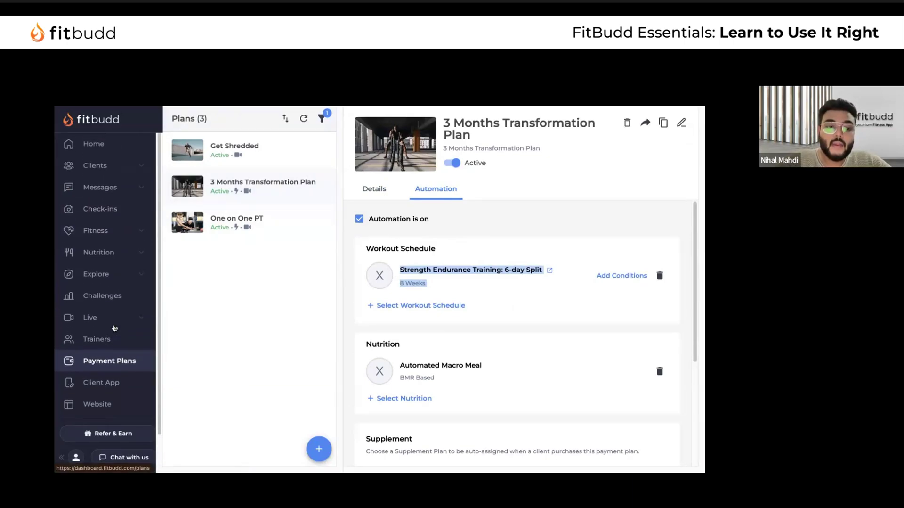
Select the active client, then confirm the Plans To Assign list is empty
{"action": "left_click", "coordinate": [112, 167]}
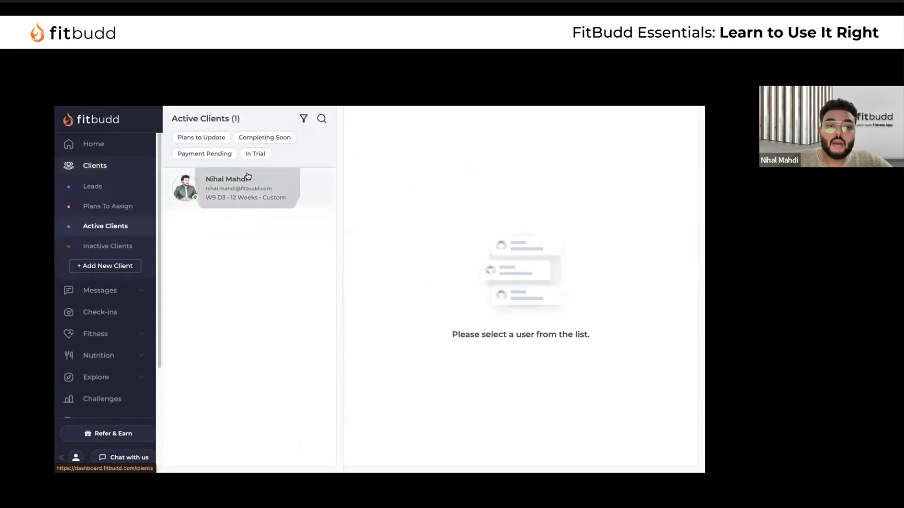
{"action": "left_click", "coordinate": [254, 181]}
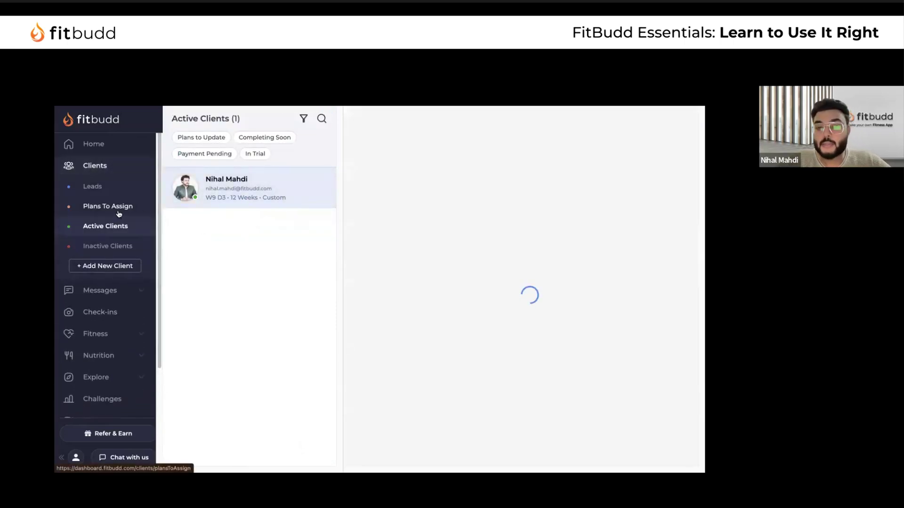
{"action": "left_click", "coordinate": [118, 209]}
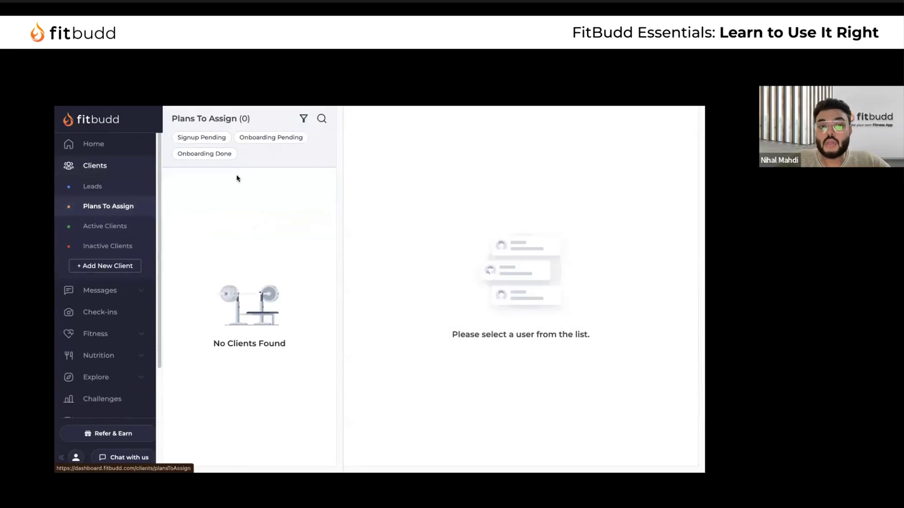
{"action": "left_click_drag", "start_coordinate": [169, 120], "coordinate": [272, 289]}
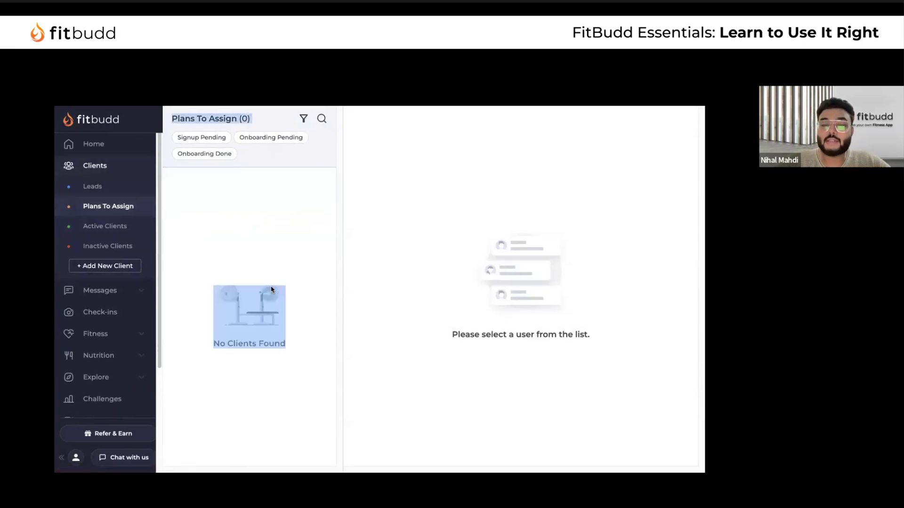
Scroll through Active Clients, then return to the list of three payment plans
{"action": "left_click", "coordinate": [134, 228]}
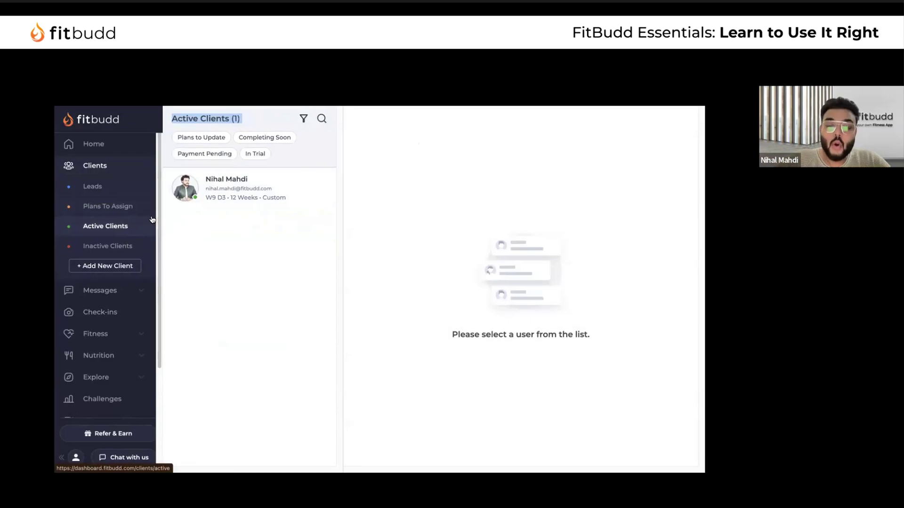
{"action": "scroll", "coordinate": [135, 316], "scroll_direction": "down", "scroll_amount": 3}
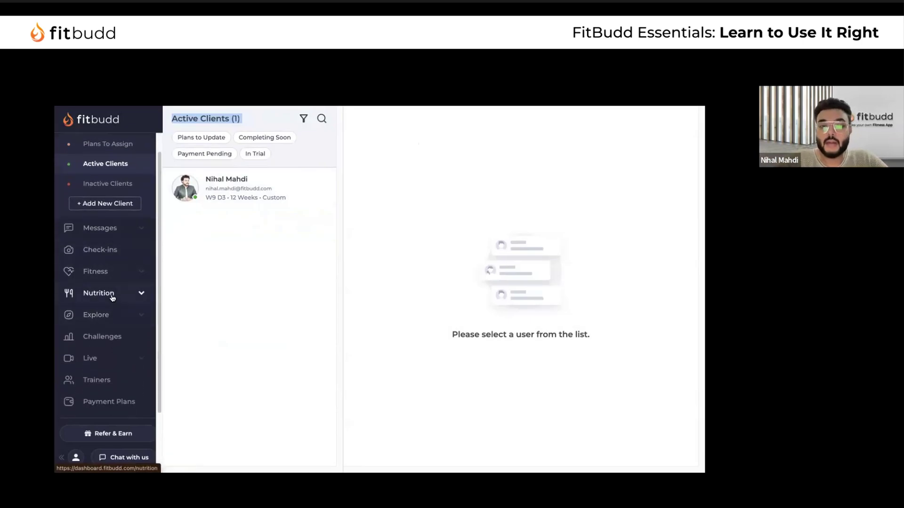
{"action": "scroll", "coordinate": [142, 300], "scroll_direction": "down", "scroll_amount": 2}
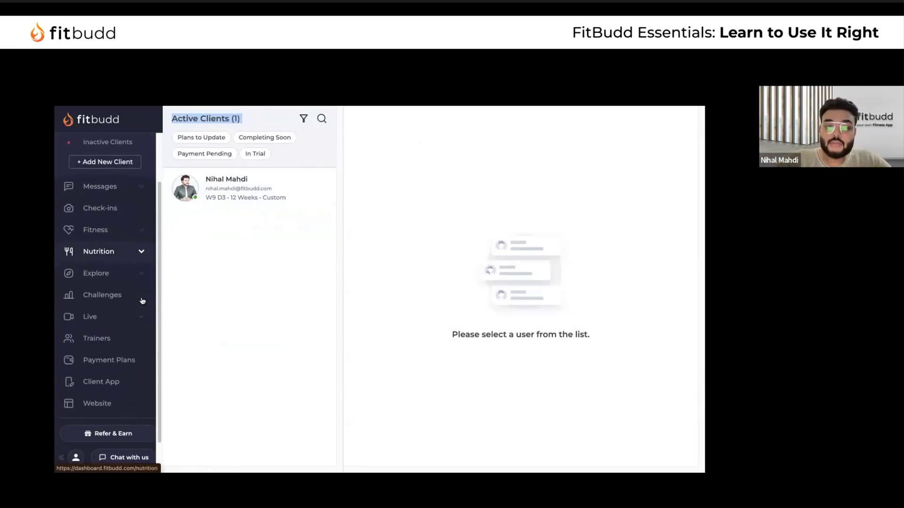
{"action": "left_click", "coordinate": [120, 361]}
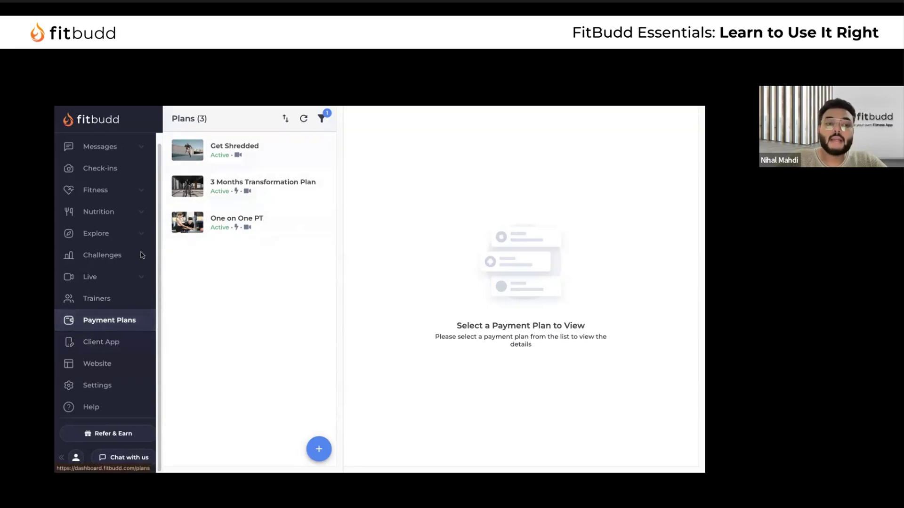
Visit Workouts, return to the Exercises library, and open the 4000+ exercise Exercise Database
{"action": "scroll", "coordinate": [140, 255], "scroll_direction": "up", "scroll_amount": 1}
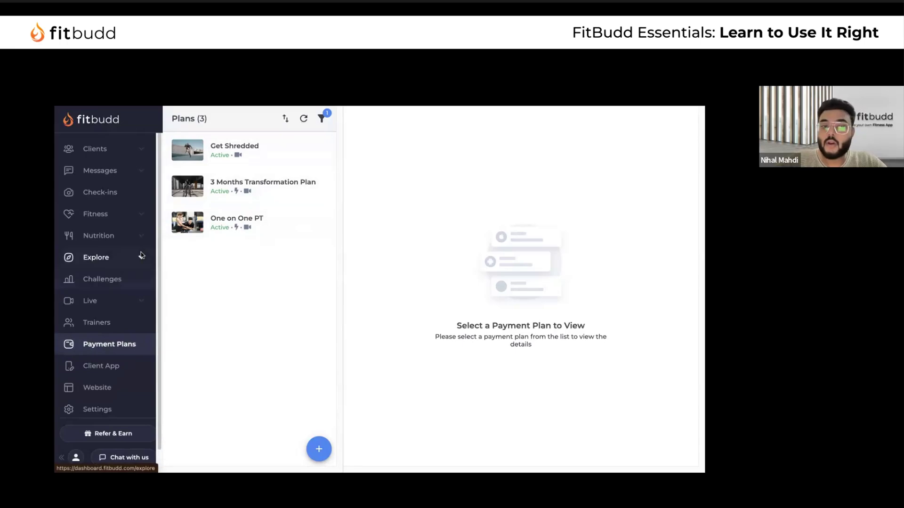
{"action": "left_click", "coordinate": [124, 220]}
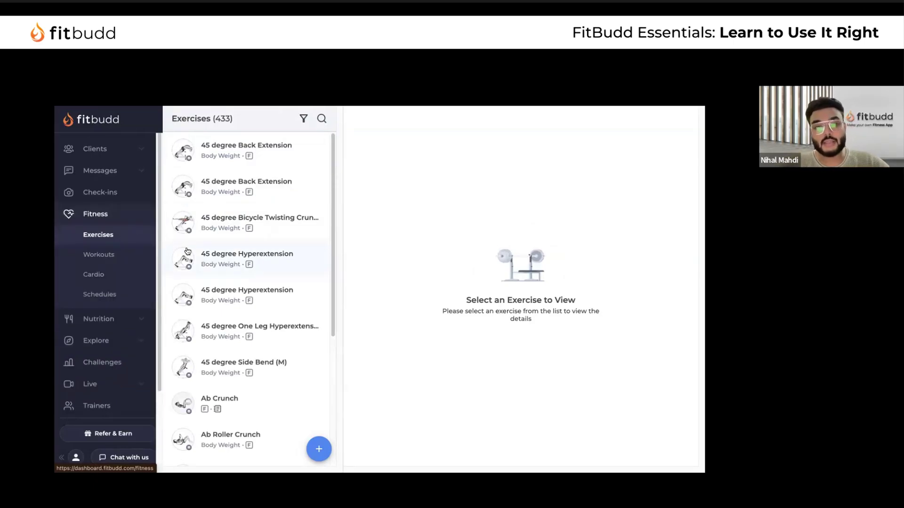
{"action": "left_click", "coordinate": [107, 260]}
{"action": "left_click", "coordinate": [100, 234]}
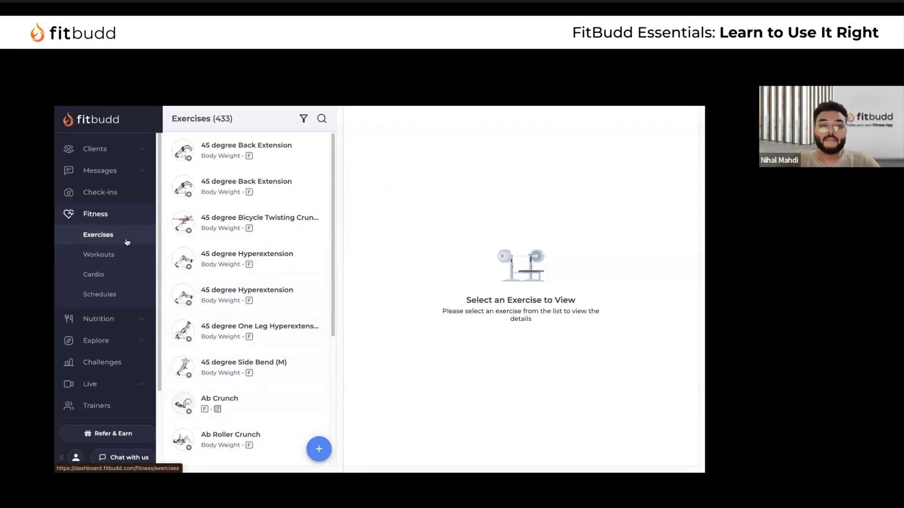
{"action": "left_click", "coordinate": [106, 242]}
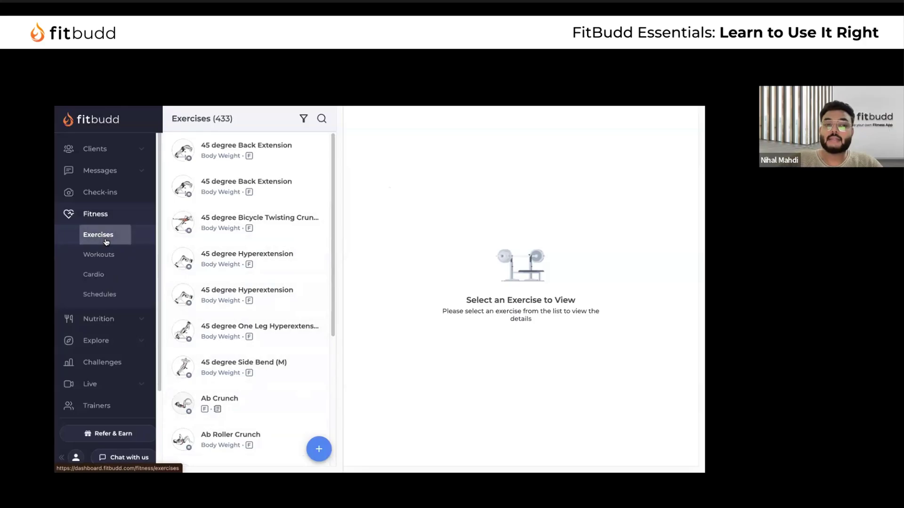
{"action": "scroll", "coordinate": [241, 288], "scroll_direction": "down", "scroll_amount": 5}
{"action": "scroll", "coordinate": [242, 290], "scroll_direction": "up", "scroll_amount": 5}
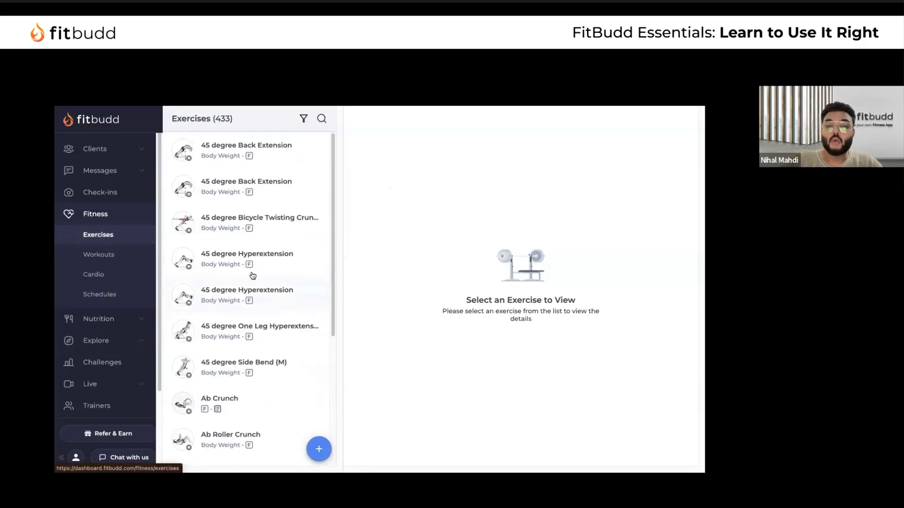
{"action": "left_click", "coordinate": [319, 448]}
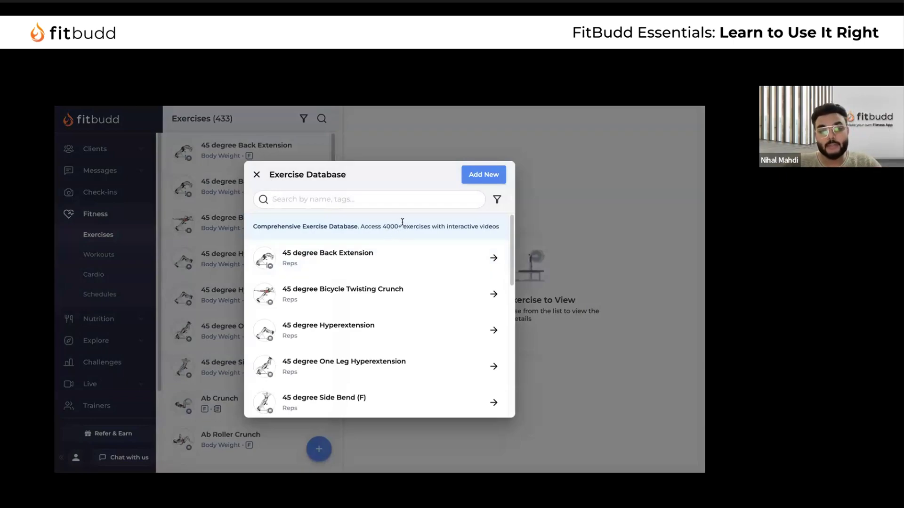
{"action": "left_click", "coordinate": [402, 260]}
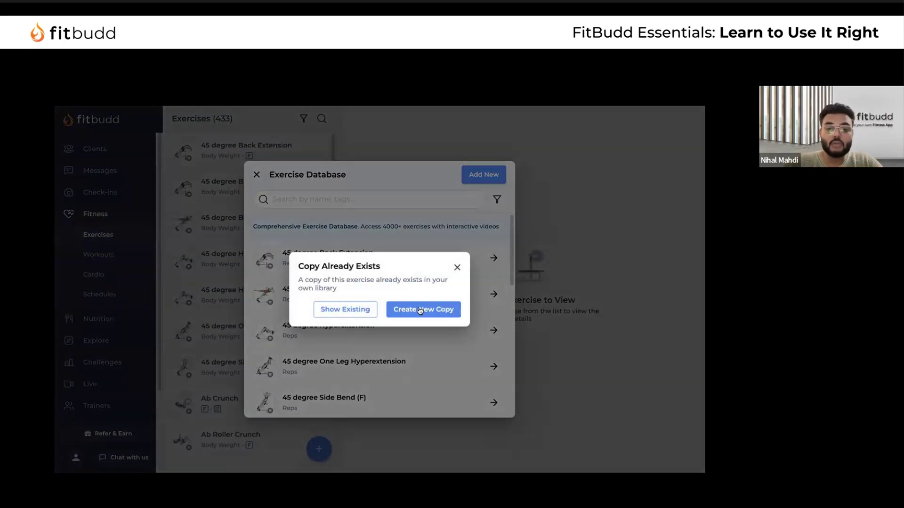
{"action": "left_click", "coordinate": [419, 309]}
{"action": "scroll", "coordinate": [352, 333], "scroll_direction": "down", "scroll_amount": 6}
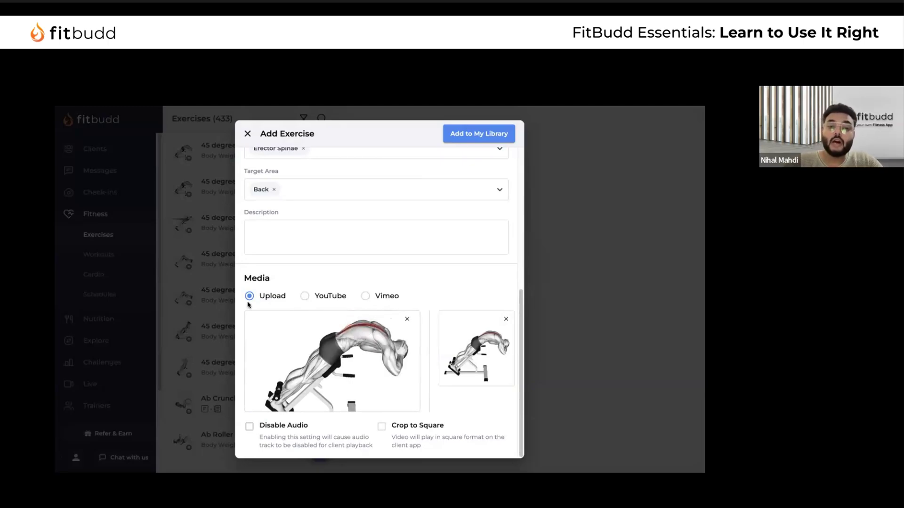
{"action": "left_click", "coordinate": [408, 320]}
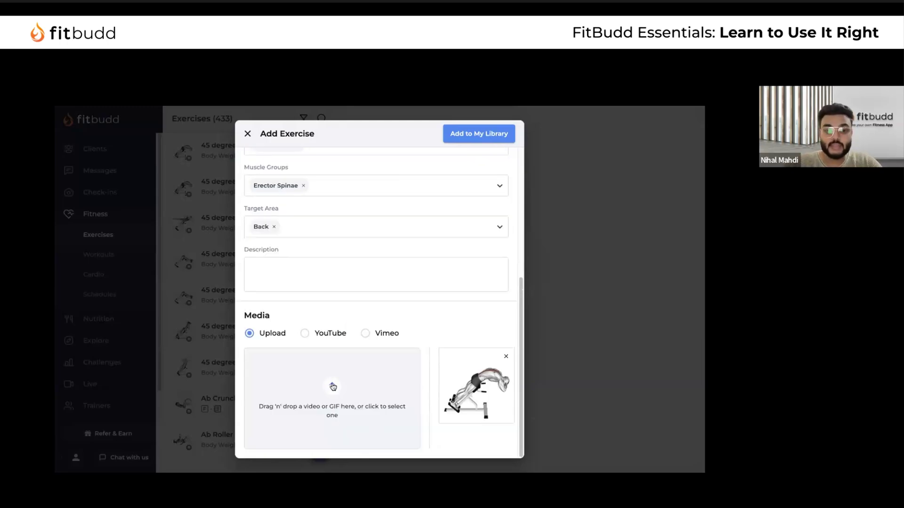
{"action": "left_click", "coordinate": [305, 334]}
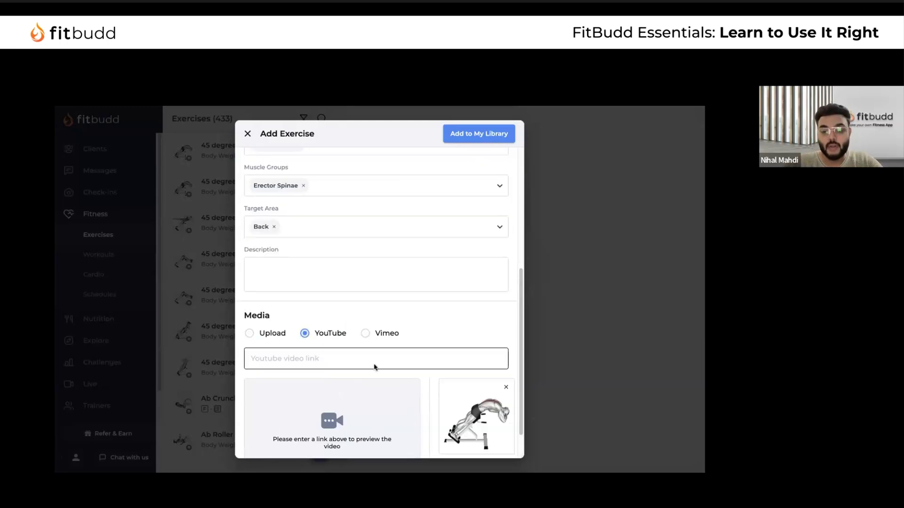
{"action": "scroll", "coordinate": [373, 367], "scroll_direction": "down", "scroll_amount": 1}
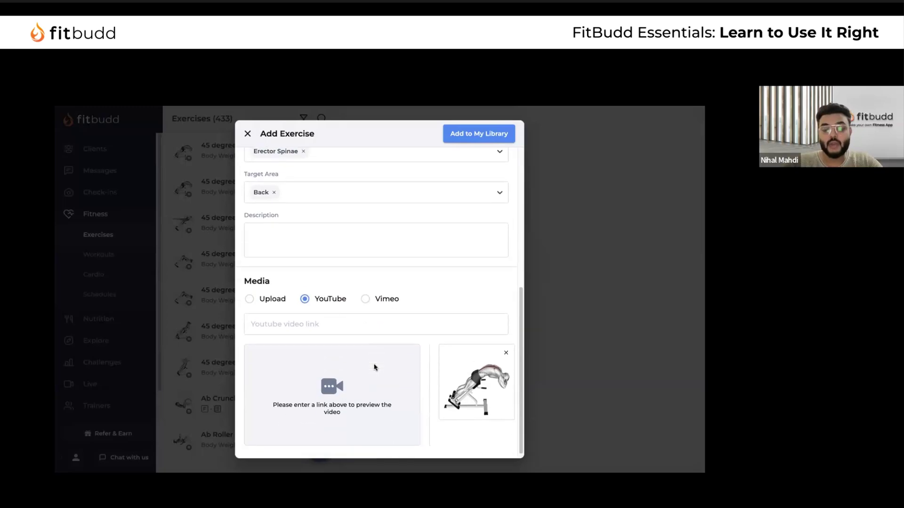
{"action": "left_click", "coordinate": [367, 299]}
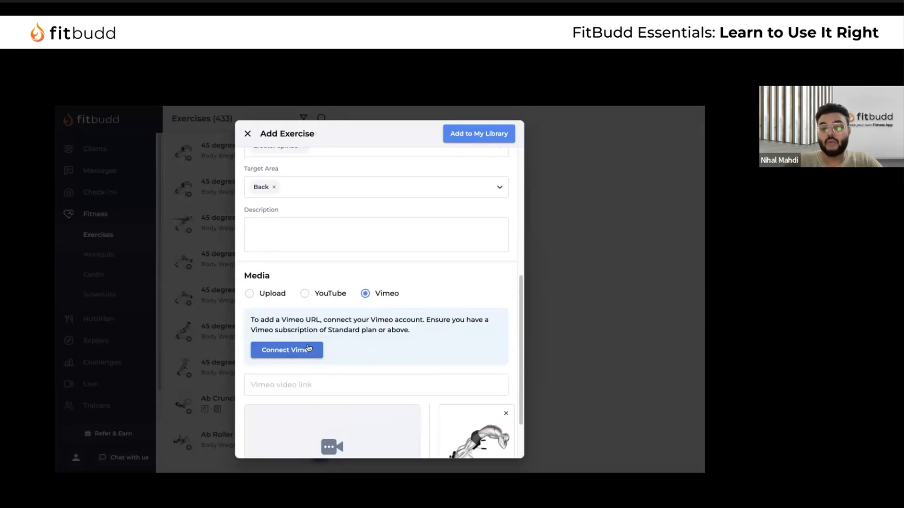
{"action": "scroll", "coordinate": [336, 348], "scroll_direction": "down", "scroll_amount": 1}
{"action": "scroll", "coordinate": [335, 349], "scroll_direction": "down", "scroll_amount": 1}
{"action": "left_click_drag", "start_coordinate": [250, 254], "coordinate": [444, 273]}
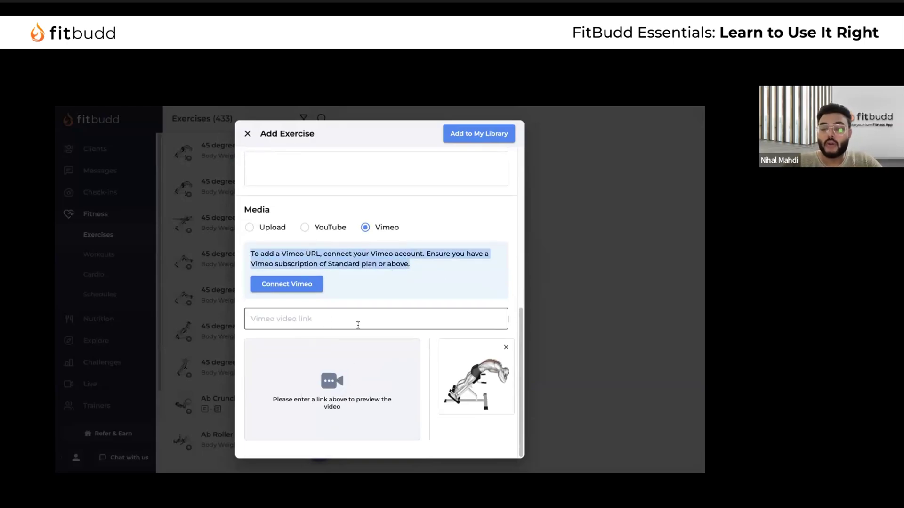
{"action": "left_click", "coordinate": [250, 228]}
{"action": "left_click", "coordinate": [248, 133]}
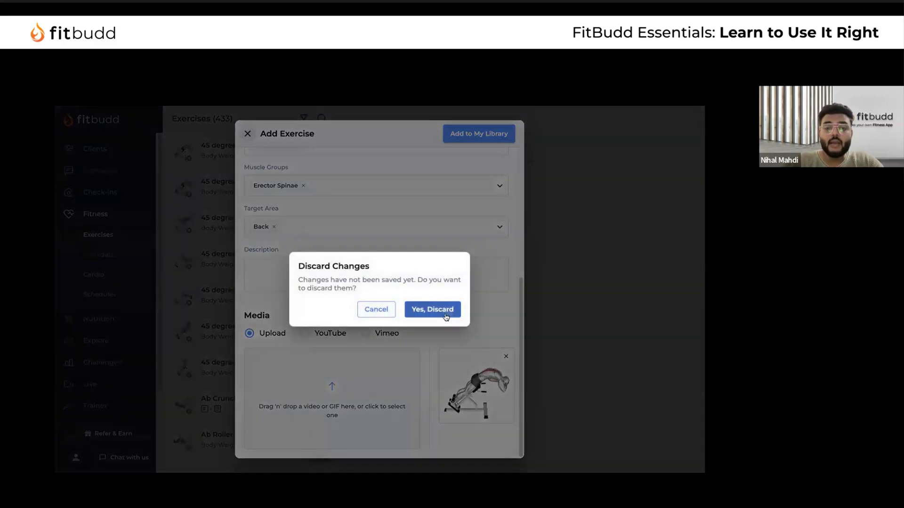
{"action": "left_click", "coordinate": [432, 309]}
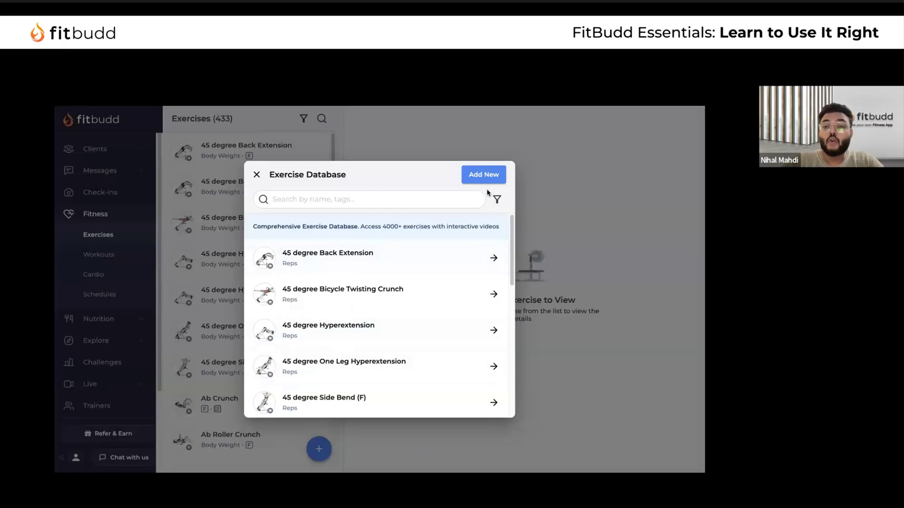
Start a custom exercise with 'Barbell Bench Press' as both reference and display name
{"action": "left_click", "coordinate": [483, 174]}
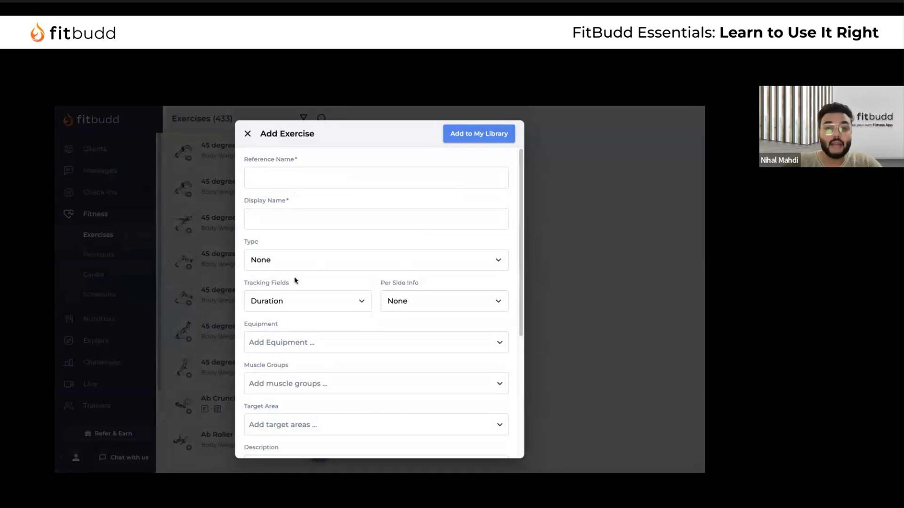
{"action": "scroll", "coordinate": [358, 280], "scroll_direction": "down", "scroll_amount": 5}
{"action": "scroll", "coordinate": [359, 282], "scroll_direction": "up", "scroll_amount": 5}
{"action": "left_click", "coordinate": [277, 183]}
{"action": "left_click", "coordinate": [275, 180]}
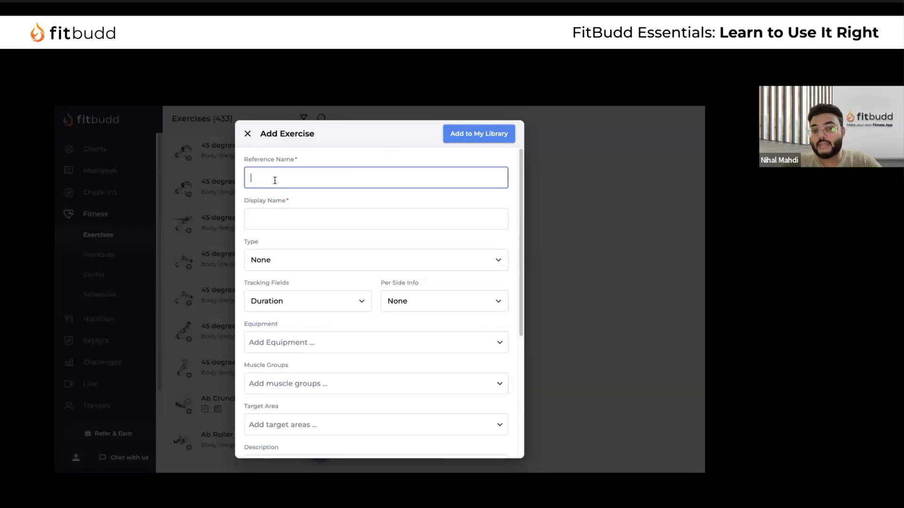
{"action": "left_click", "coordinate": [318, 218]}
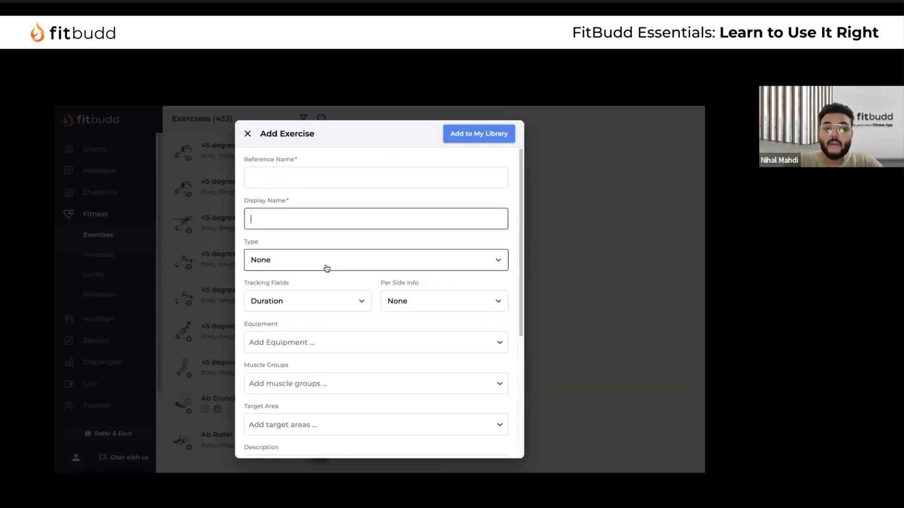
{"action": "left_click", "coordinate": [308, 177]}
{"action": "type", "text": "Chi"}
{"action": "key", "text": "BackSpace"}
{"action": "key", "text": "BackSpace"}
{"action": "key", "text": "BackSpace"}
{"action": "type", "text": "Bar"}
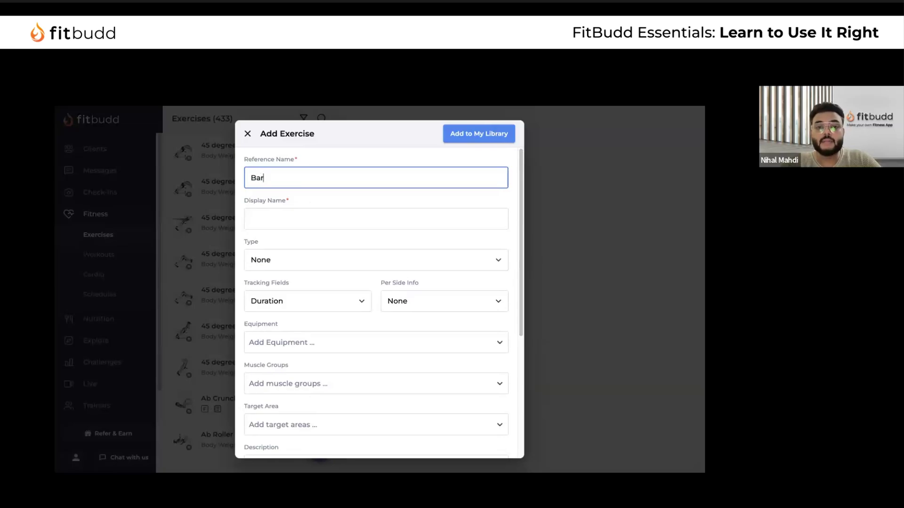
{"action": "type", "text": "bell Bench Press"}
{"action": "key", "text": "ctrl+a"}
{"action": "key", "text": "ctrl+c"}
{"action": "left_click", "coordinate": [319, 218]}
{"action": "key", "text": "ctrl+v"}
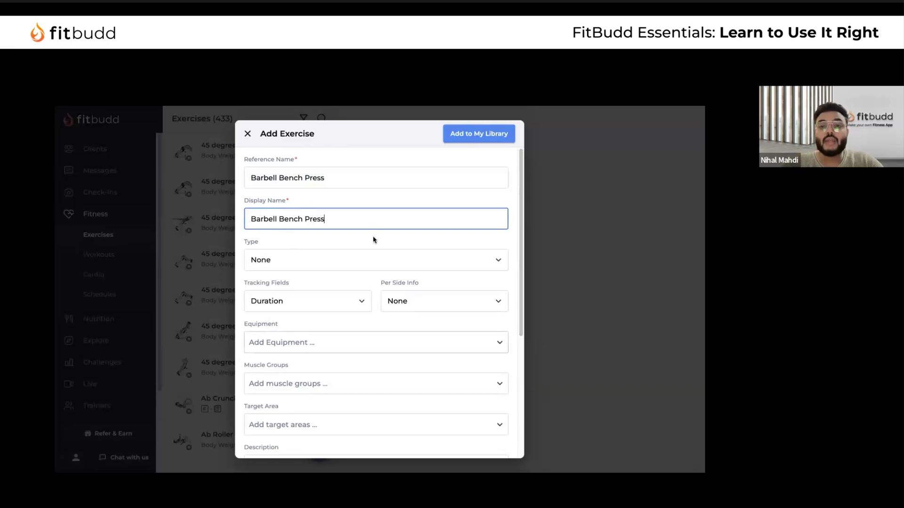
Add Barbell and Bench as equipment, browsing muscle groups without choosing one
{"action": "scroll", "coordinate": [353, 339], "scroll_direction": "down", "scroll_amount": 1}
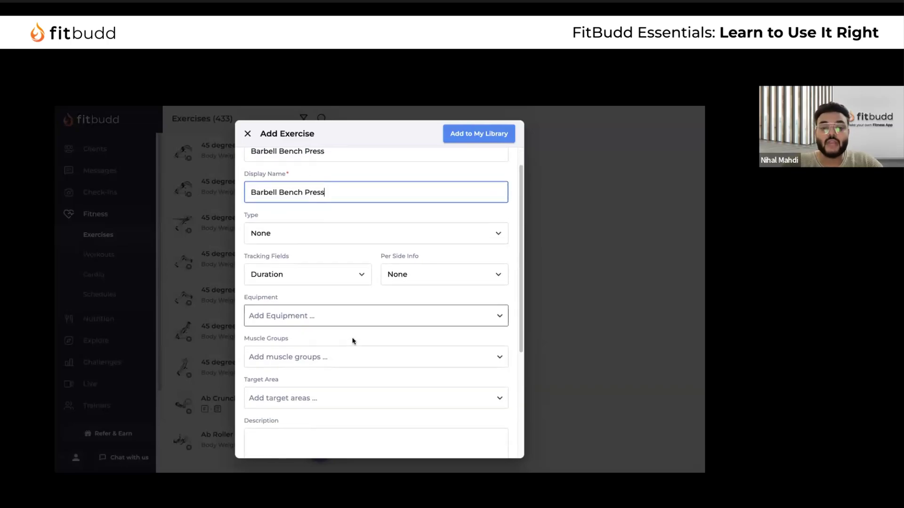
{"action": "scroll", "coordinate": [358, 321], "scroll_direction": "down", "scroll_amount": 2}
{"action": "left_click", "coordinate": [393, 220]}
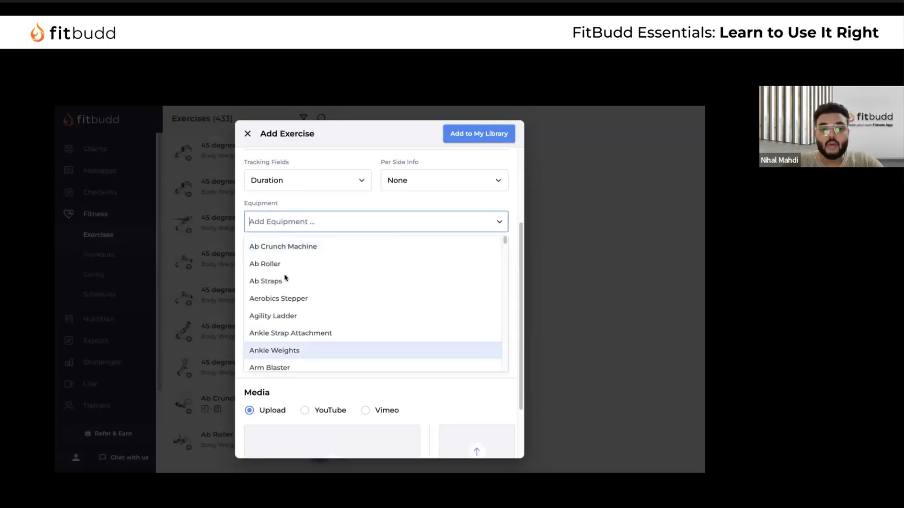
{"action": "type", "text": "barb"}
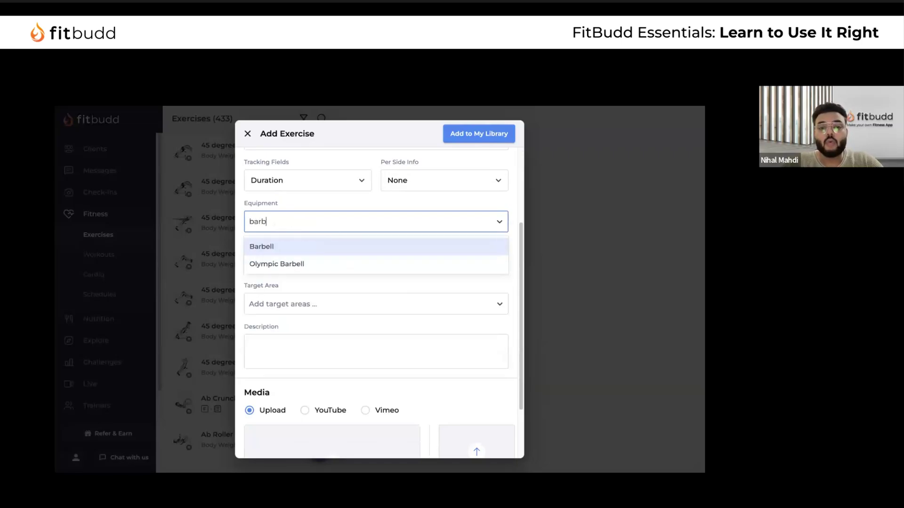
{"action": "left_click", "coordinate": [329, 246]}
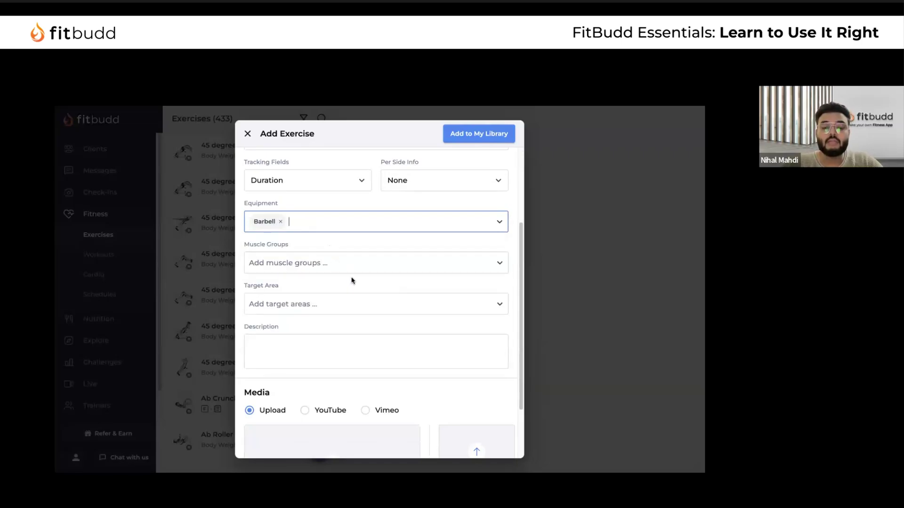
{"action": "type", "text": "bench"}
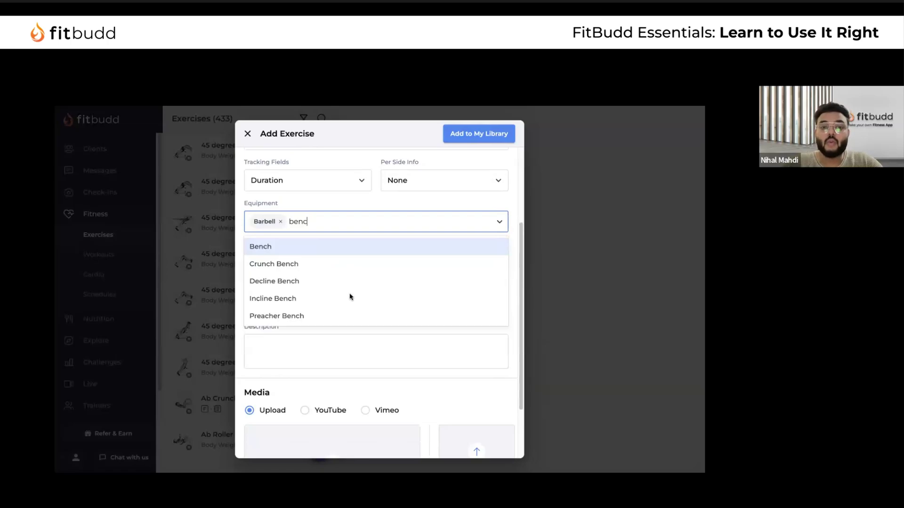
{"action": "left_click", "coordinate": [317, 249]}
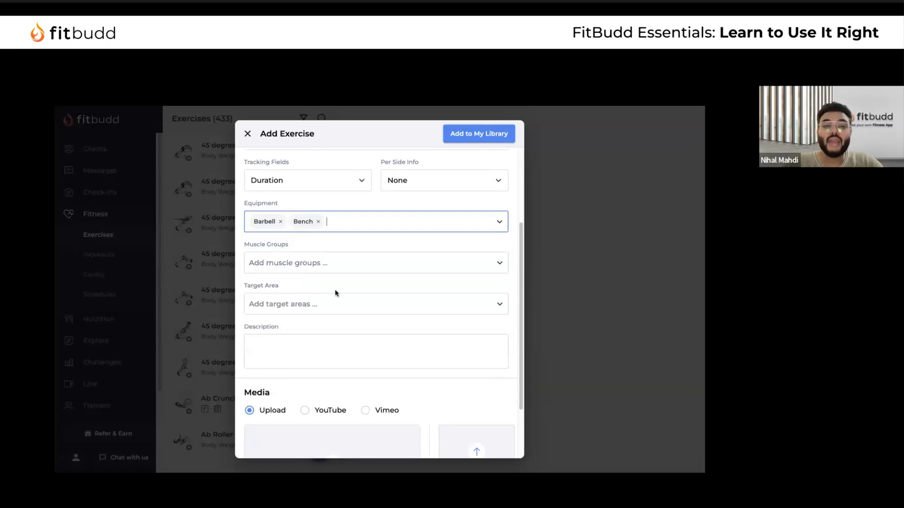
{"action": "left_click", "coordinate": [387, 265]}
{"action": "type", "text": "ches"}
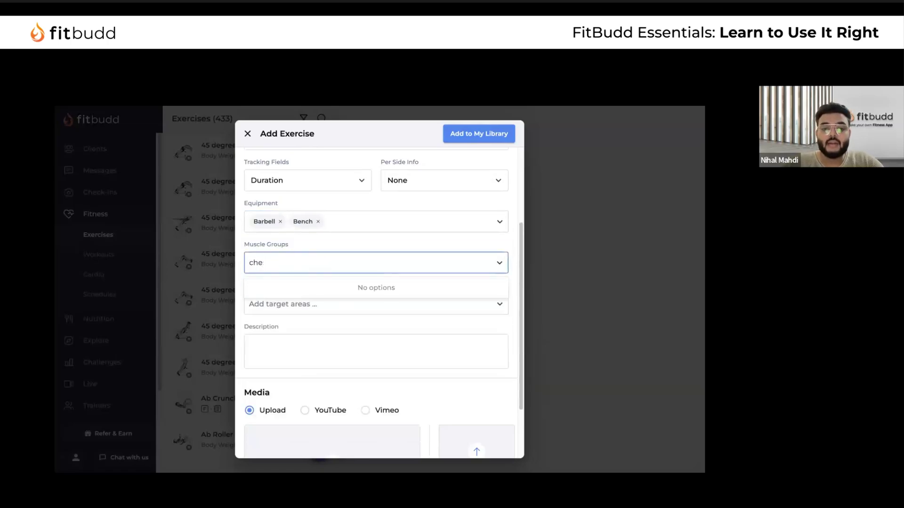
{"action": "key", "text": "BackSpace"}
{"action": "key", "text": "BackSpace"}
{"action": "key", "text": "BackSpace"}
{"action": "scroll", "coordinate": [362, 367], "scroll_direction": "down", "scroll_amount": 5}
{"action": "scroll", "coordinate": [362, 368], "scroll_direction": "down", "scroll_amount": 5}
{"action": "scroll", "coordinate": [363, 368], "scroll_direction": "down", "scroll_amount": 3}
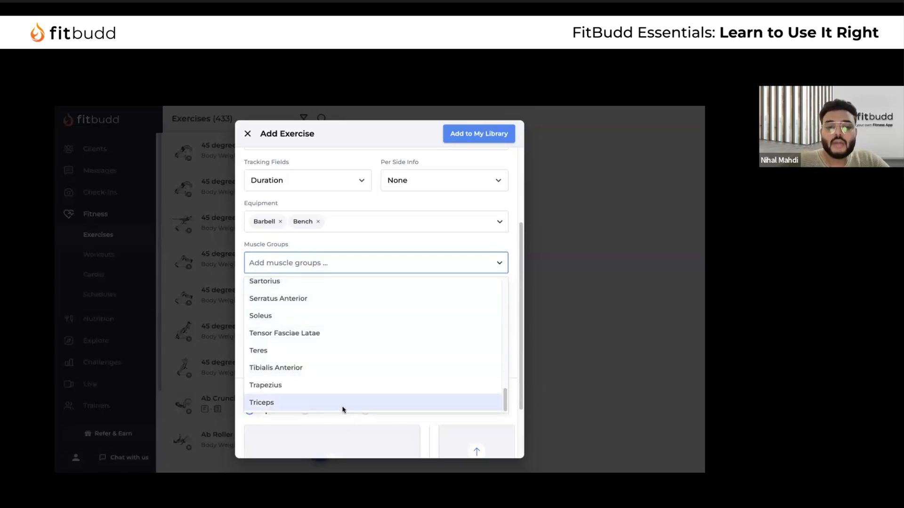
{"action": "scroll", "coordinate": [368, 367], "scroll_direction": "up", "scroll_amount": 3}
{"action": "left_click", "coordinate": [345, 434]}
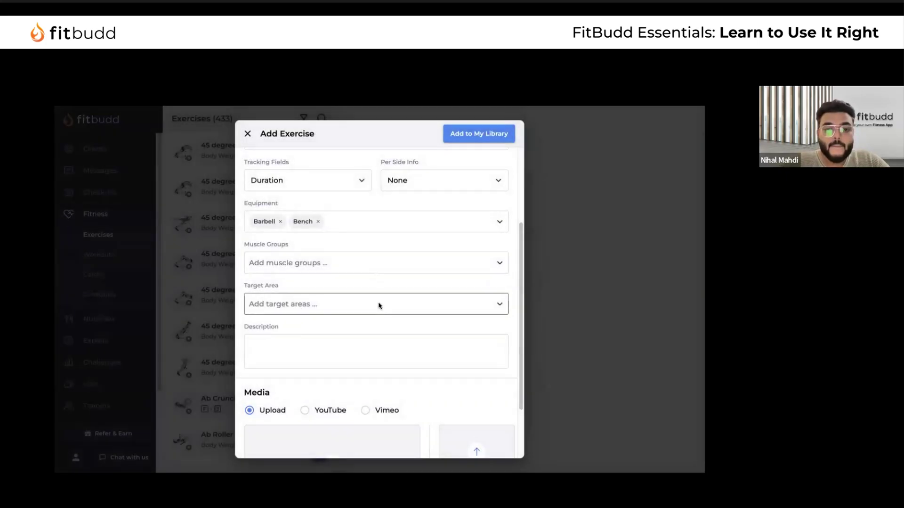
Set Chest as the target area, then discard the unsaved exercise draft
{"action": "left_click", "coordinate": [378, 305]}
{"action": "scroll", "coordinate": [301, 377], "scroll_direction": "down", "scroll_amount": 1}
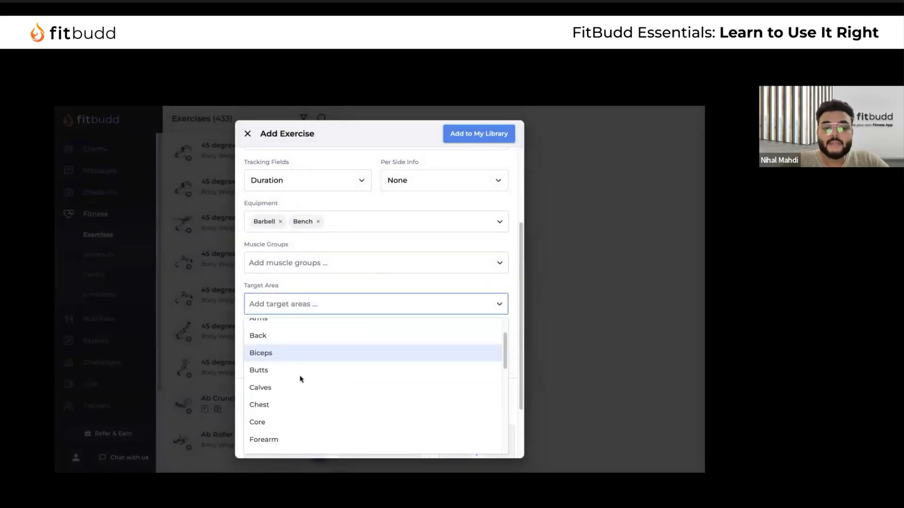
{"action": "left_click", "coordinate": [301, 390]}
{"action": "scroll", "coordinate": [374, 363], "scroll_direction": "down", "scroll_amount": 1}
{"action": "left_click", "coordinate": [347, 295]}
{"action": "scroll", "coordinate": [361, 293], "scroll_direction": "down", "scroll_amount": 2}
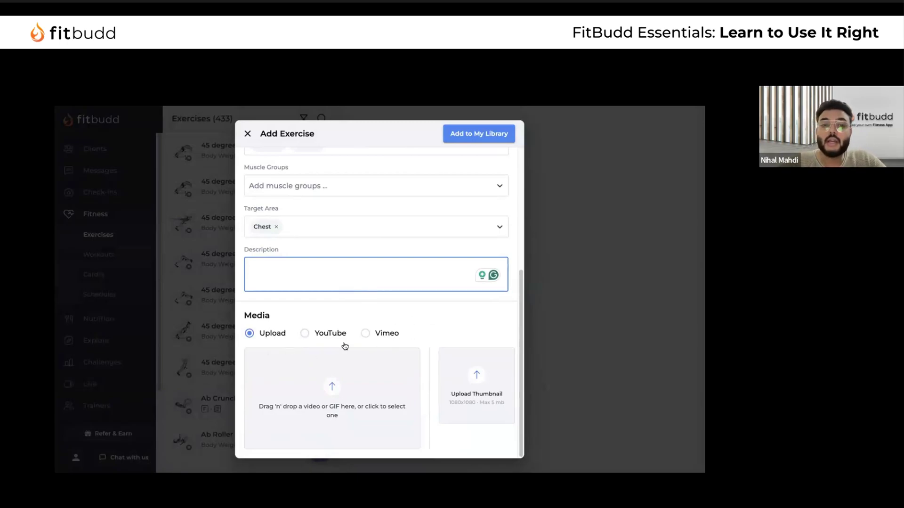
{"action": "left_click", "coordinate": [245, 136]}
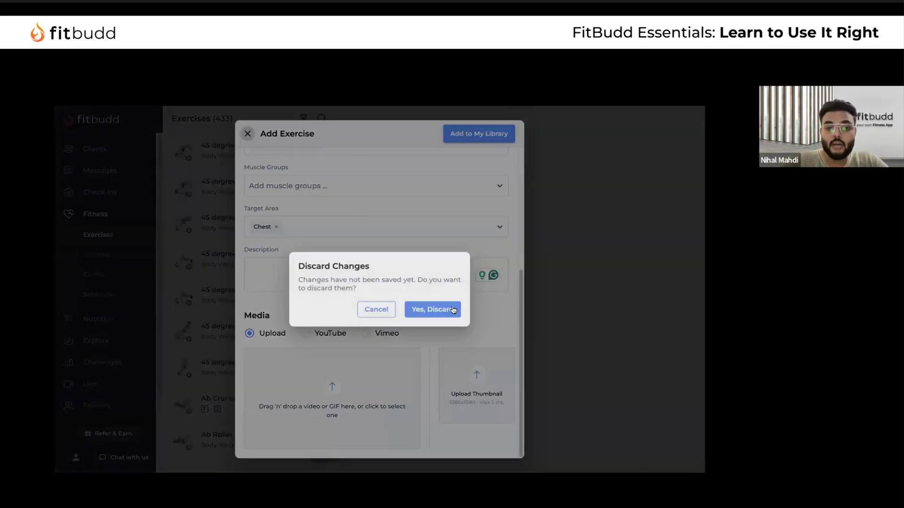
{"action": "left_click", "coordinate": [437, 311]}
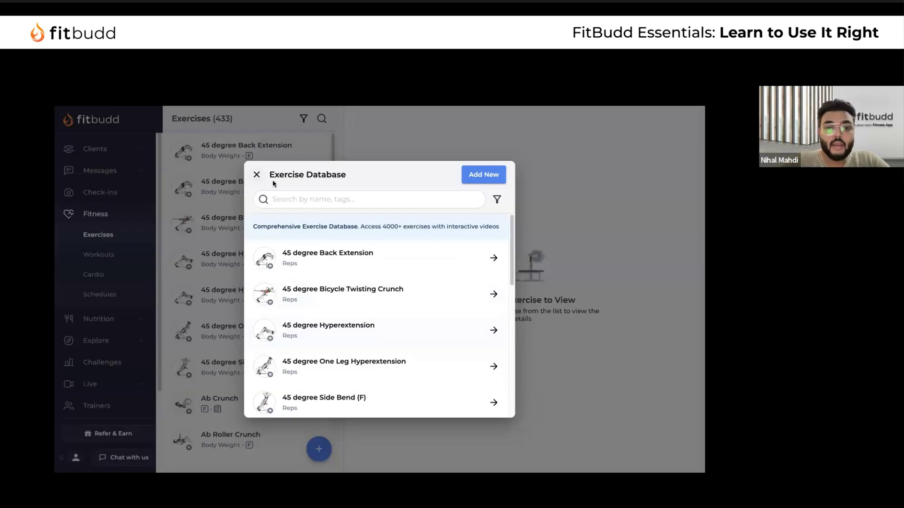
Review the Alternate Oblique Crunch form targeting Core, then close it and the Exercise Database
{"action": "scroll", "coordinate": [381, 336], "scroll_direction": "down", "scroll_amount": 5}
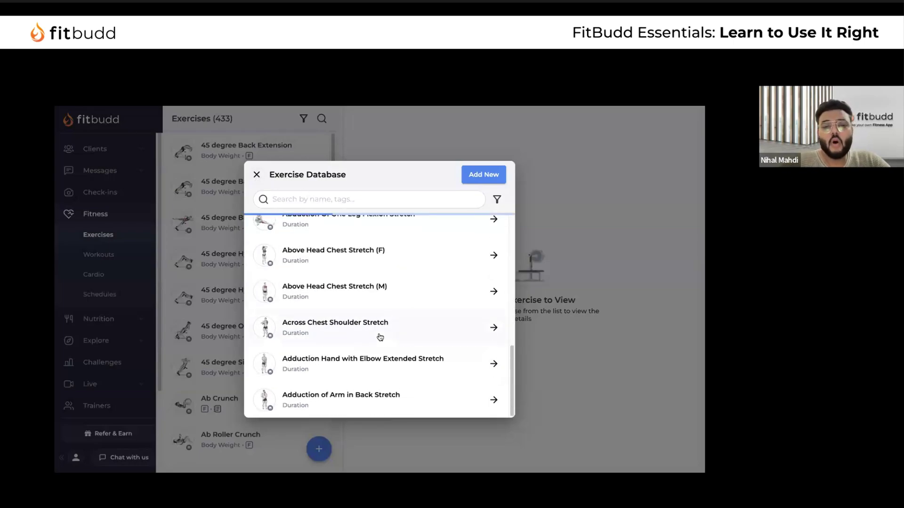
{"action": "scroll", "coordinate": [380, 336], "scroll_direction": "down", "scroll_amount": 10}
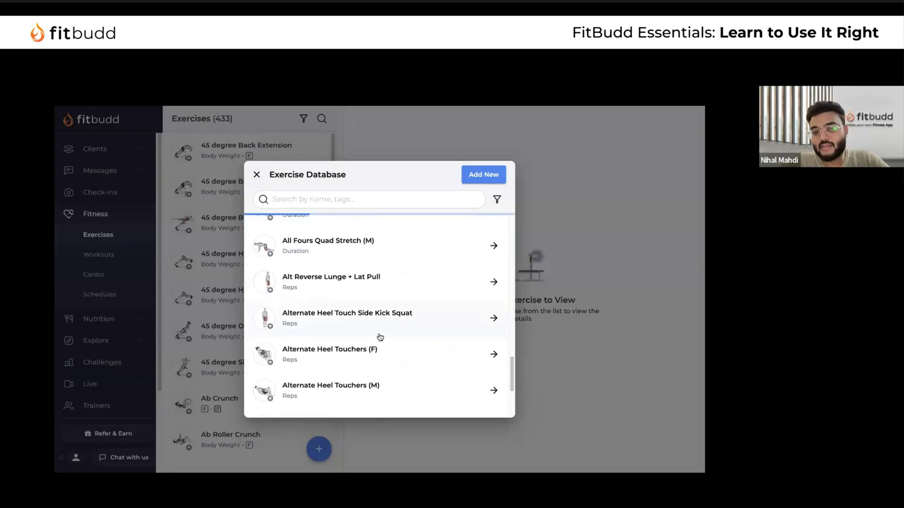
{"action": "left_click", "coordinate": [403, 293]}
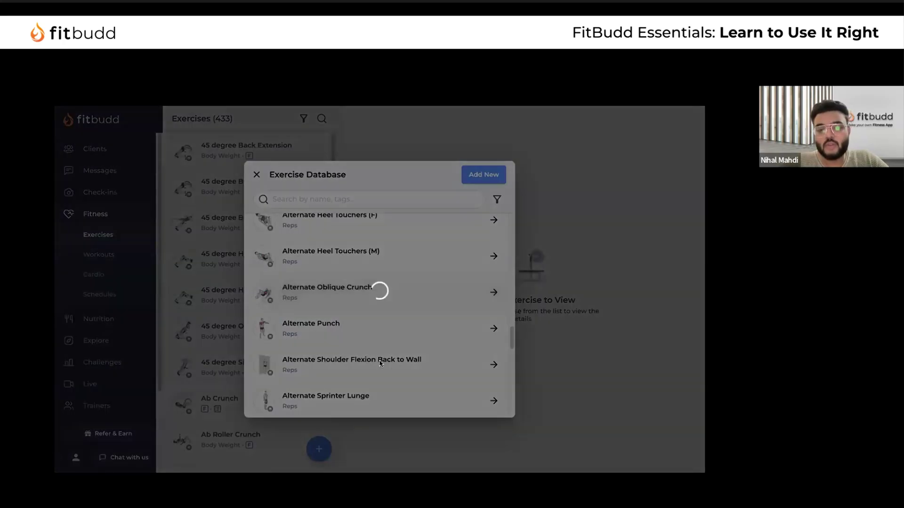
{"action": "scroll", "coordinate": [330, 360], "scroll_direction": "down", "scroll_amount": 5}
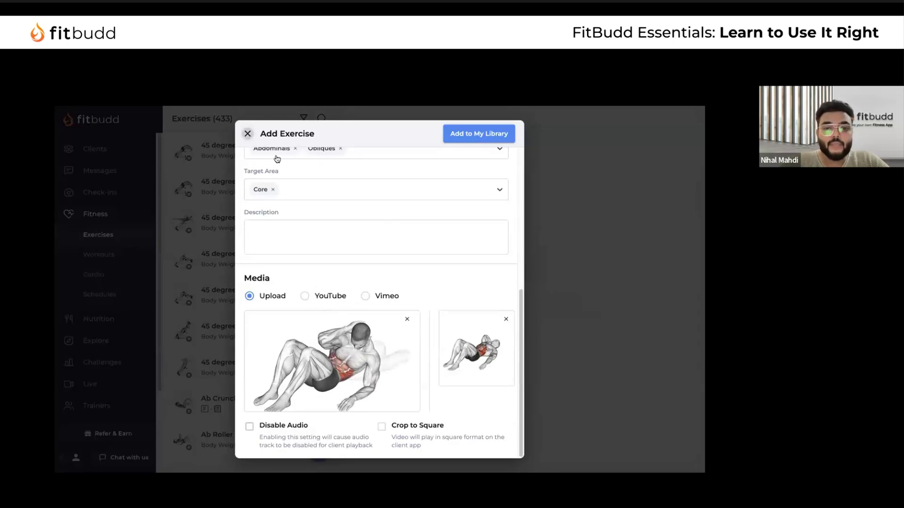
{"action": "left_click", "coordinate": [247, 133]}
{"action": "left_click", "coordinate": [258, 175]}
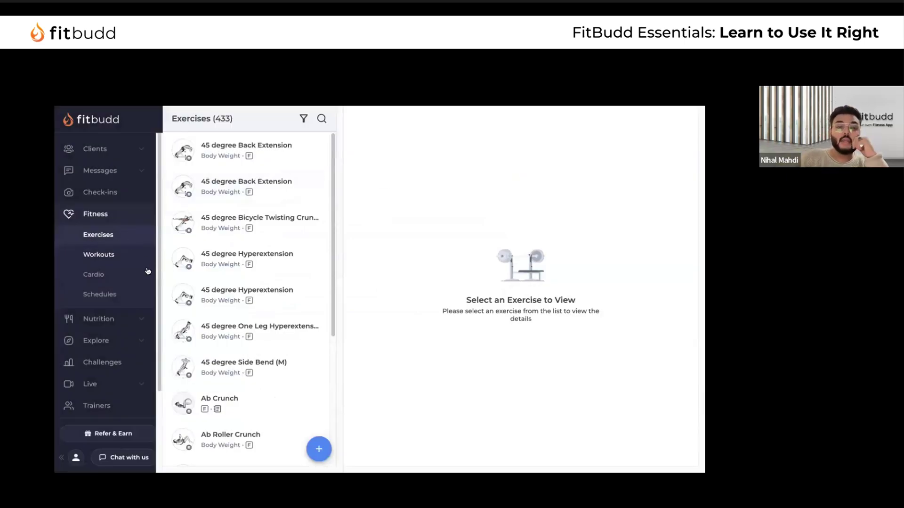
In the Workouts library, view details of the first two AMRAP workouts
{"action": "left_click", "coordinate": [105, 262]}
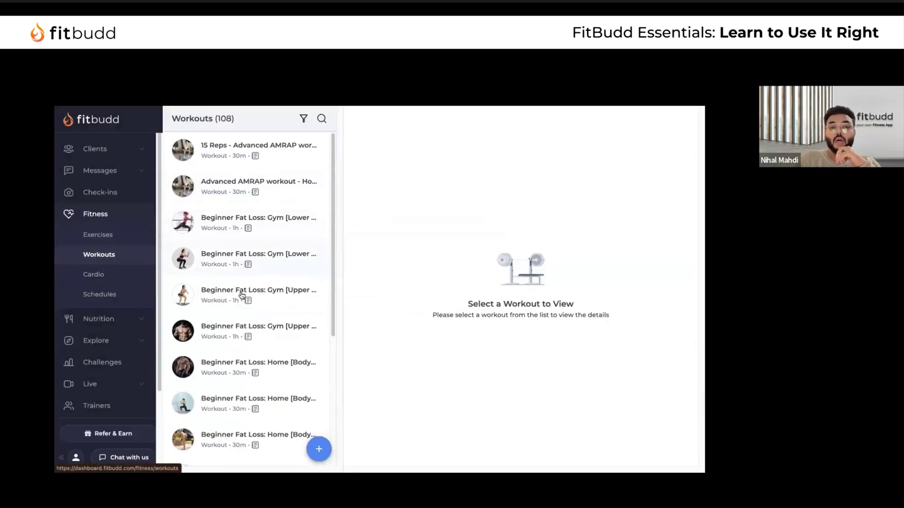
{"action": "scroll", "coordinate": [240, 294], "scroll_direction": "down", "scroll_amount": 3}
{"action": "scroll", "coordinate": [240, 290], "scroll_direction": "up", "scroll_amount": 3}
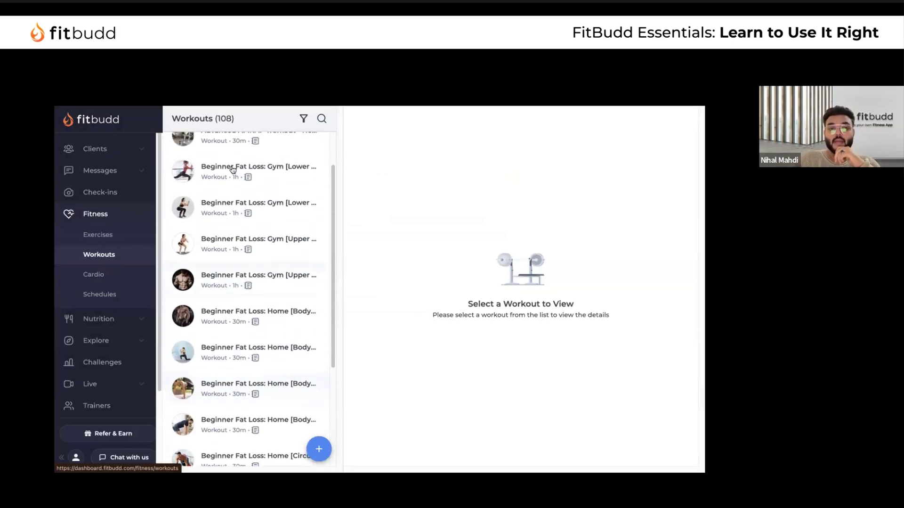
{"action": "left_click_drag", "start_coordinate": [182, 117], "coordinate": [236, 119]}
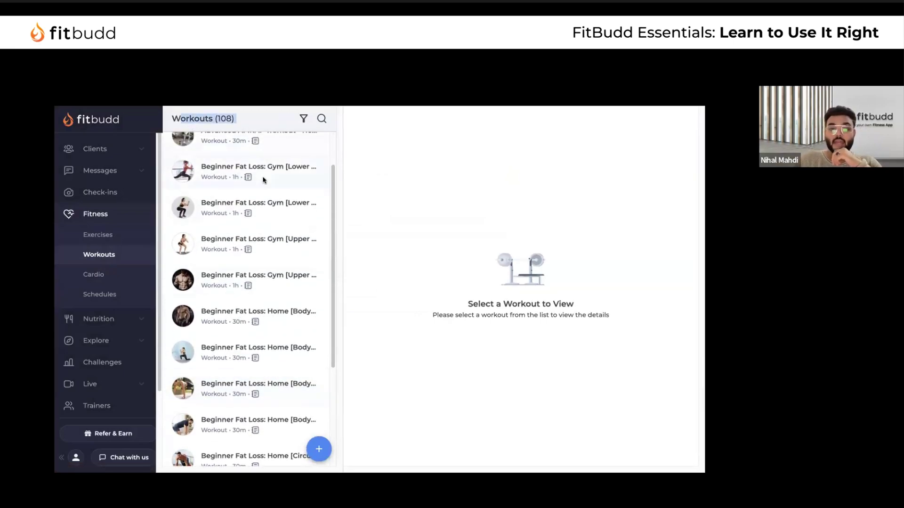
{"action": "scroll", "coordinate": [289, 277], "scroll_direction": "up", "scroll_amount": 2}
{"action": "left_click", "coordinate": [285, 146]}
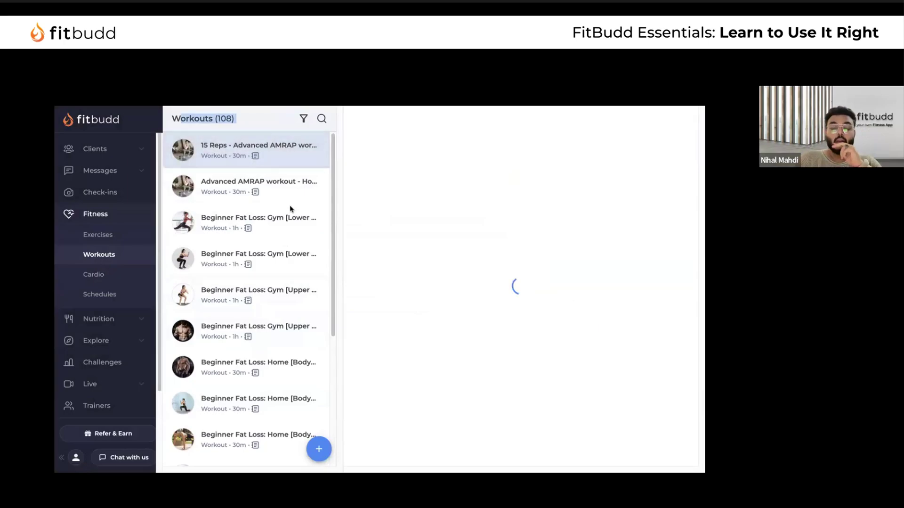
{"action": "left_click", "coordinate": [287, 196]}
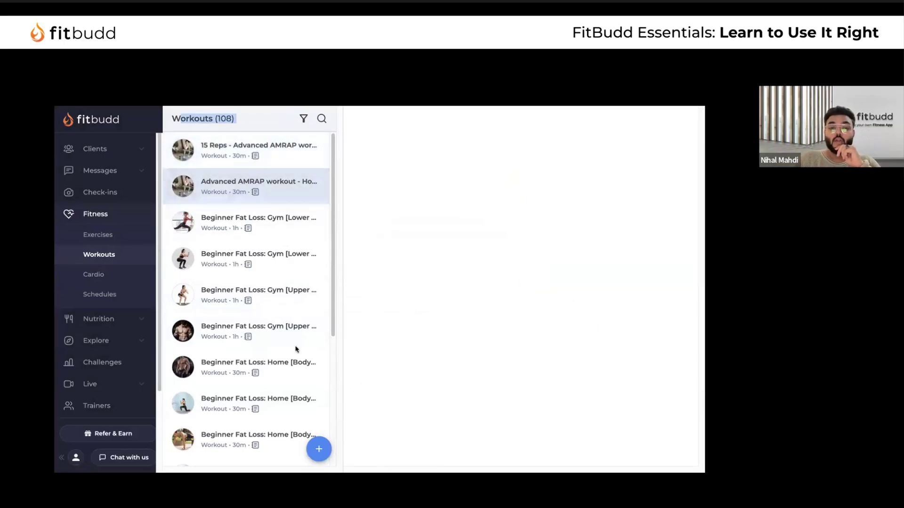
Start a new follow-along video workout, then discard it unfinished
{"action": "left_click", "coordinate": [318, 447]}
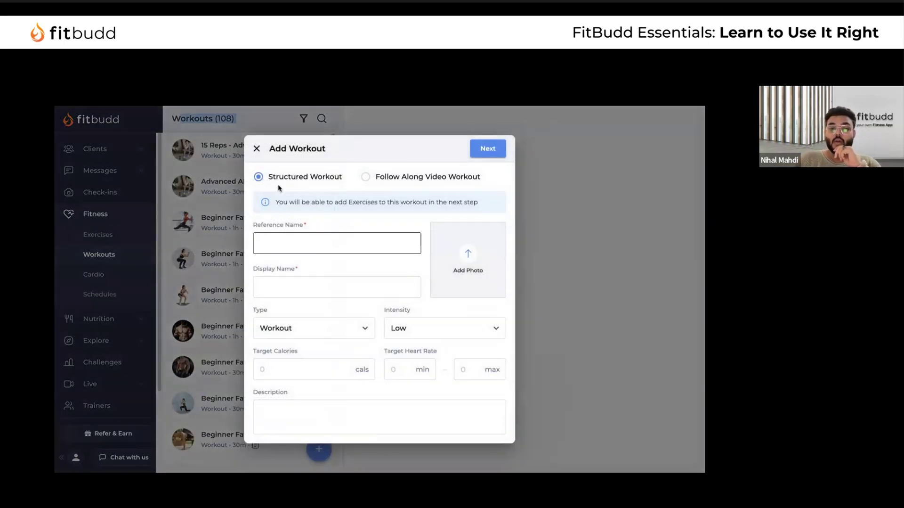
{"action": "left_click", "coordinate": [364, 179]}
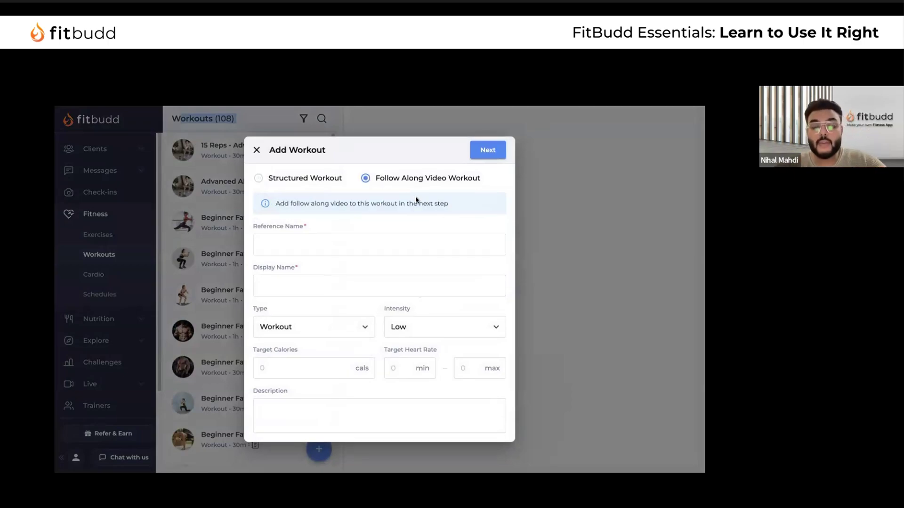
{"action": "left_click", "coordinate": [256, 149]}
{"action": "left_click", "coordinate": [423, 310]}
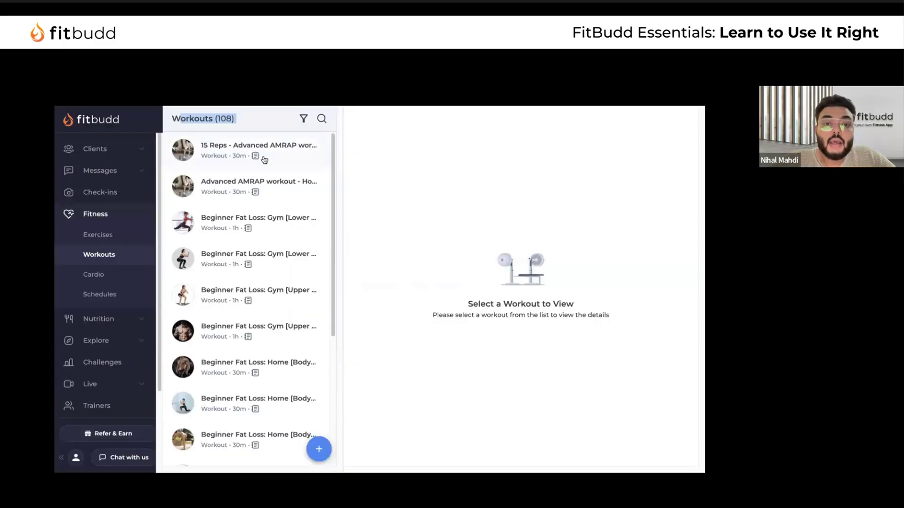
Open the Burn Fat with AMRAP workout, a 30-minute Core AMRAP, in the editor
{"action": "scroll", "coordinate": [474, 344], "scroll_direction": "down", "scroll_amount": 3}
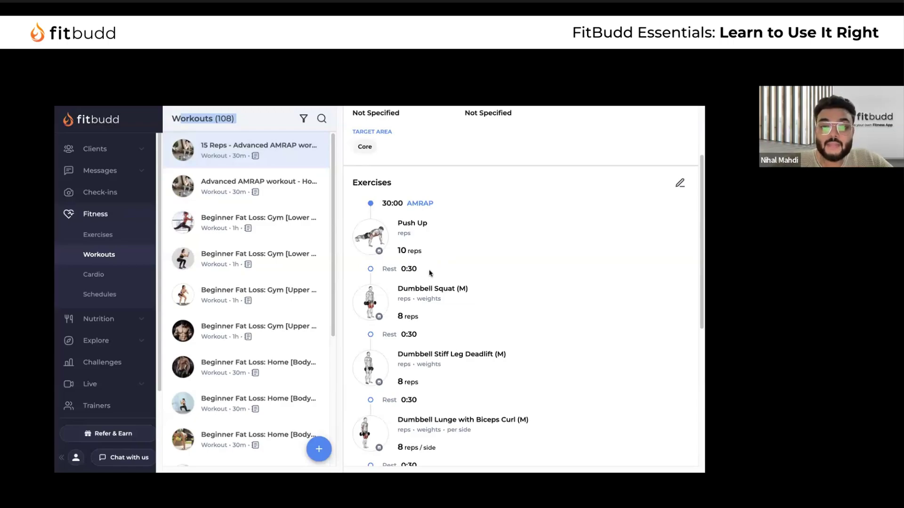
{"action": "scroll", "coordinate": [427, 270], "scroll_direction": "down", "scroll_amount": 1}
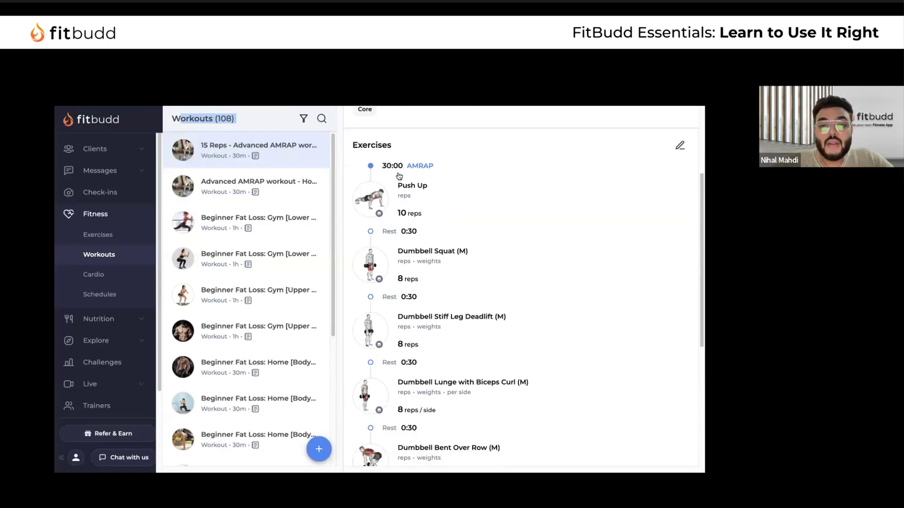
{"action": "scroll", "coordinate": [429, 286], "scroll_direction": "down", "scroll_amount": 1}
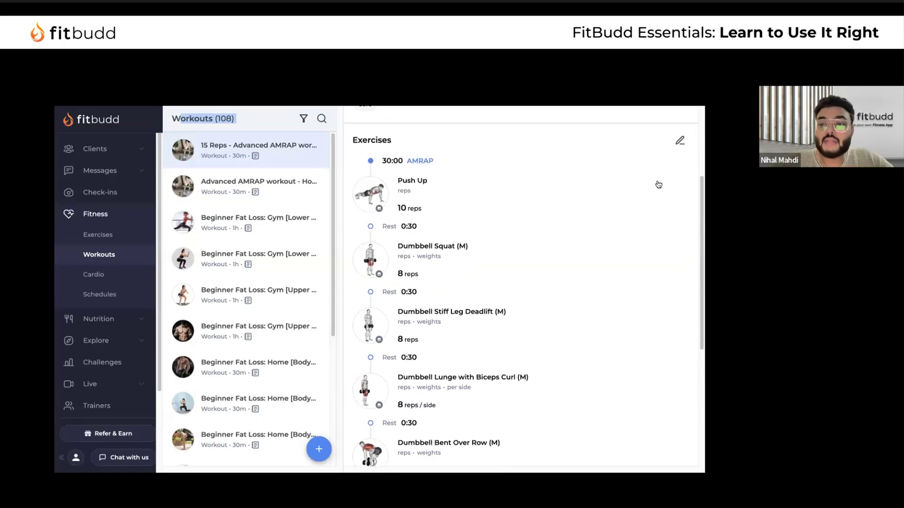
{"action": "left_click", "coordinate": [680, 142]}
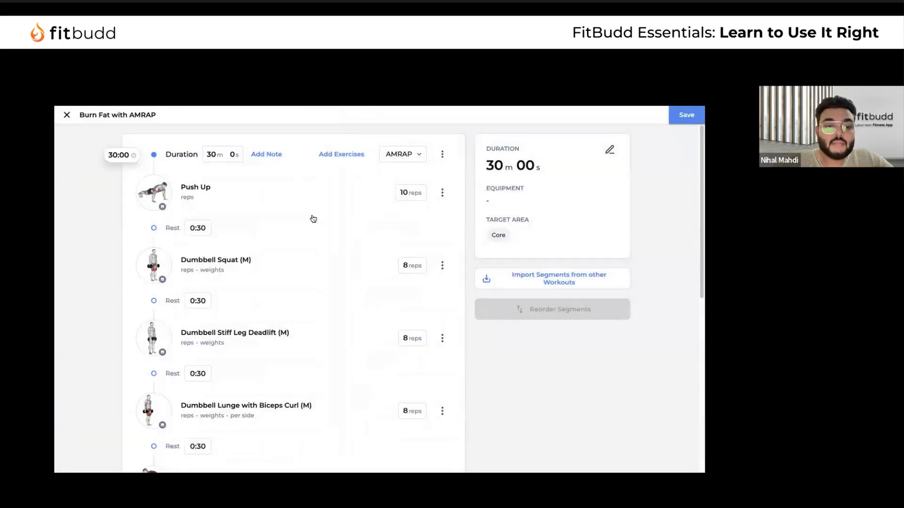
Close the Burn Fat with AMRAP editor and view the second workout's details
{"action": "scroll", "coordinate": [295, 270], "scroll_direction": "down", "scroll_amount": 6}
{"action": "scroll", "coordinate": [295, 270], "scroll_direction": "down", "scroll_amount": 2}
{"action": "scroll", "coordinate": [295, 270], "scroll_direction": "up", "scroll_amount": 10}
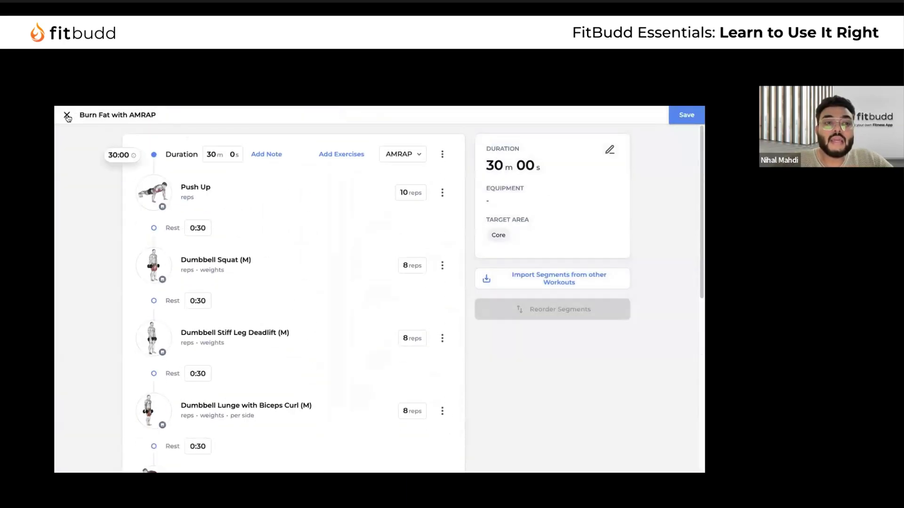
{"action": "left_click", "coordinate": [67, 115]}
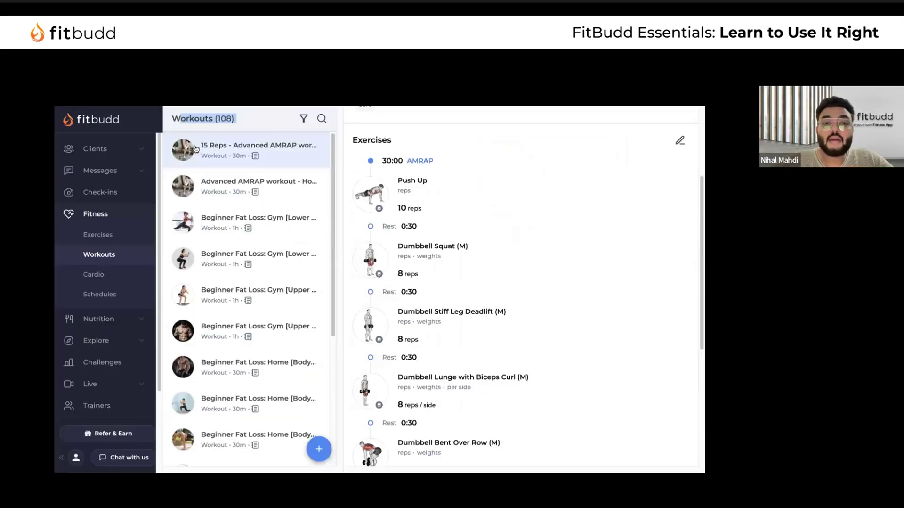
{"action": "left_click", "coordinate": [286, 186]}
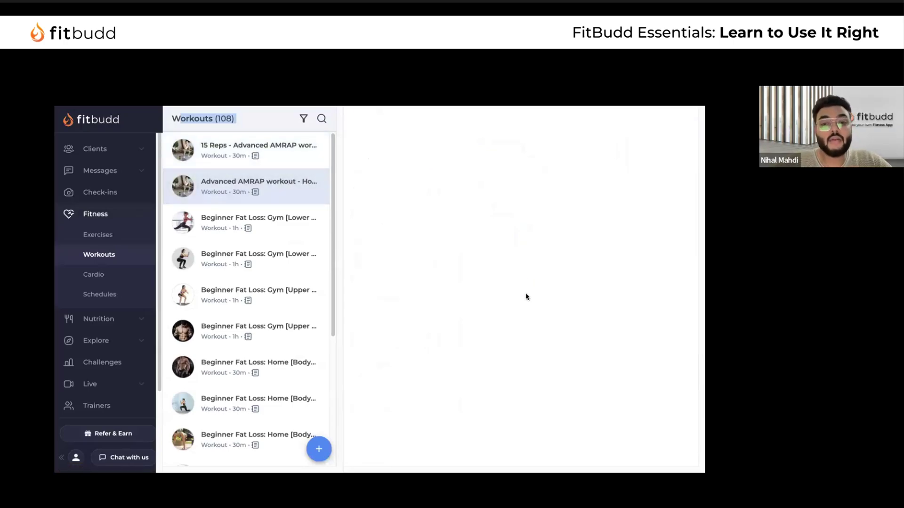
{"action": "scroll", "coordinate": [526, 296], "scroll_direction": "down", "scroll_amount": 5}
Inspect Beginner Fat Loss: Gym [Lower Body- 1], keeping its block Regular, then start a new workout
{"action": "left_click", "coordinate": [282, 234]}
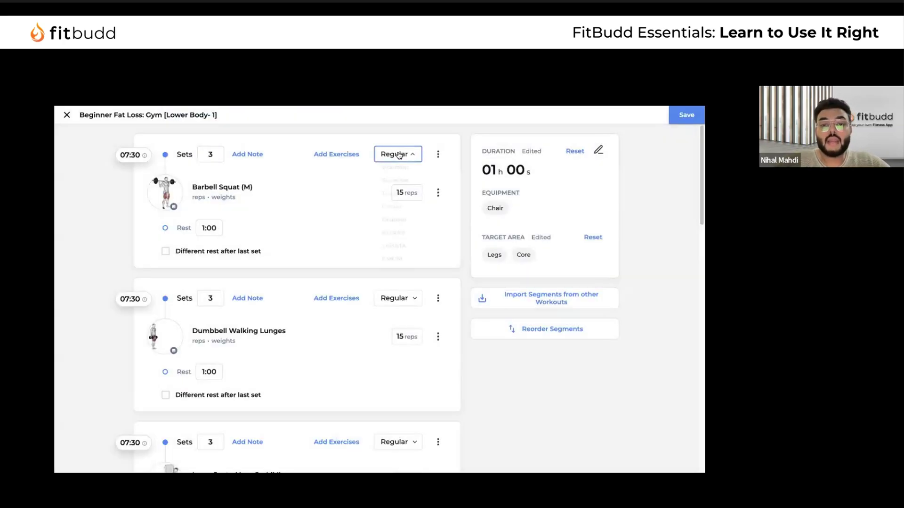
{"action": "left_click", "coordinate": [399, 155]}
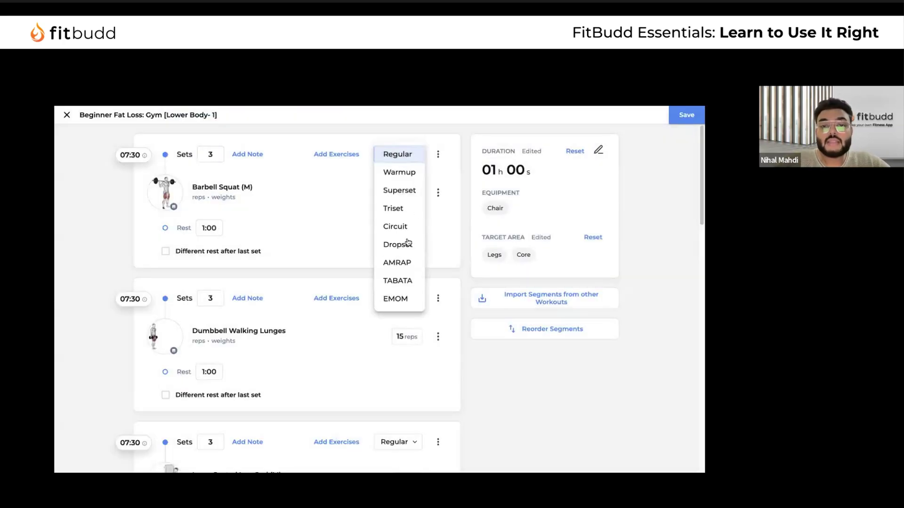
{"action": "left_click", "coordinate": [347, 202]}
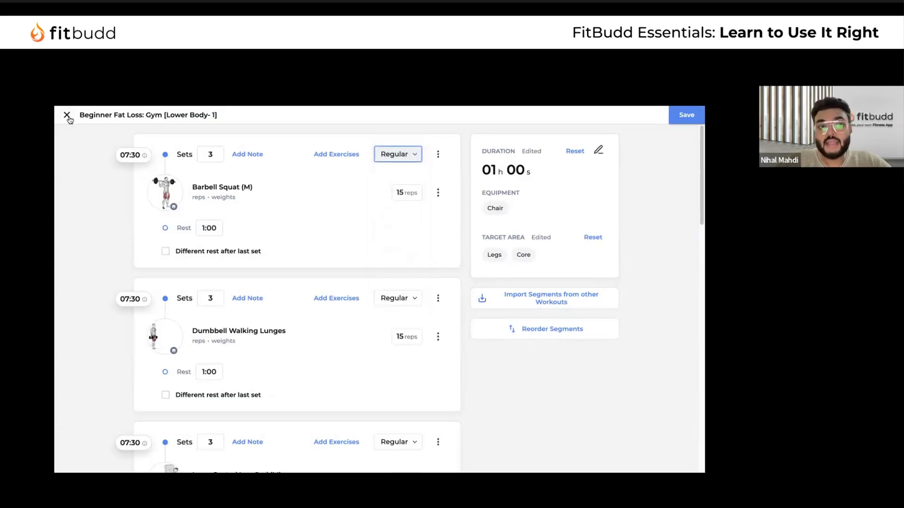
{"action": "left_click", "coordinate": [67, 115]}
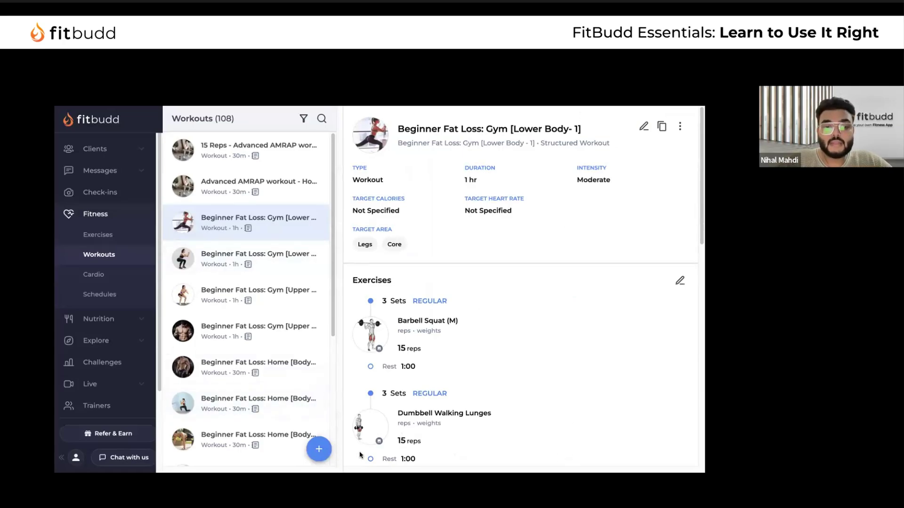
{"action": "left_click", "coordinate": [318, 448]}
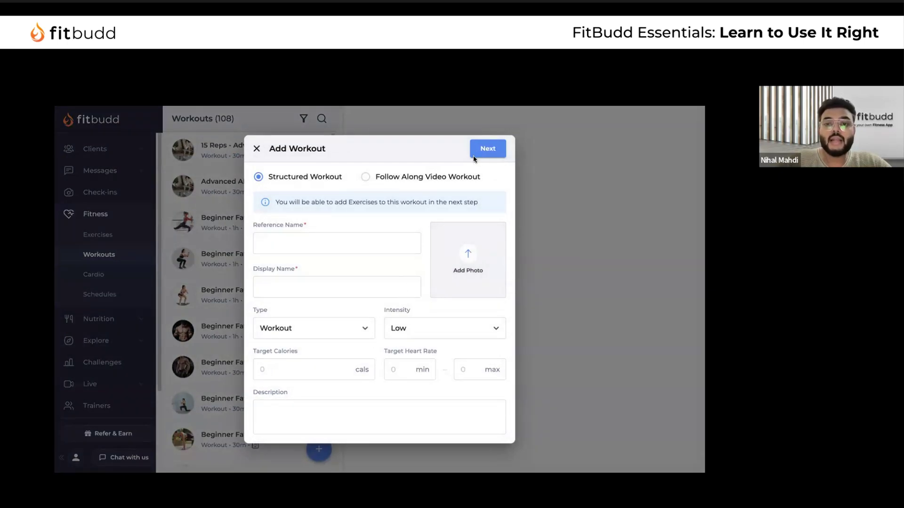
Enter the reference name 'D1 W1 - Chest & Tricep - 4 Weeks program'
{"action": "left_click", "coordinate": [315, 244]}
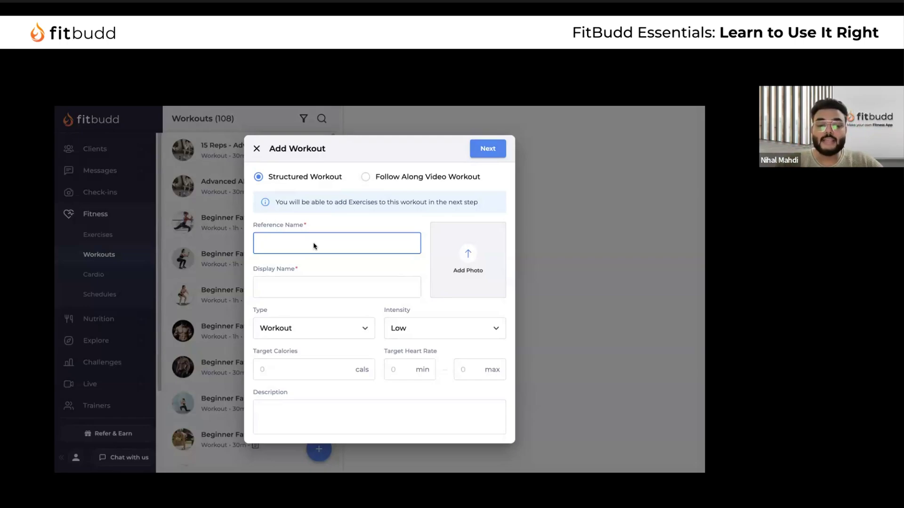
{"action": "type", "text": "D1 W1 - Chest 7"}
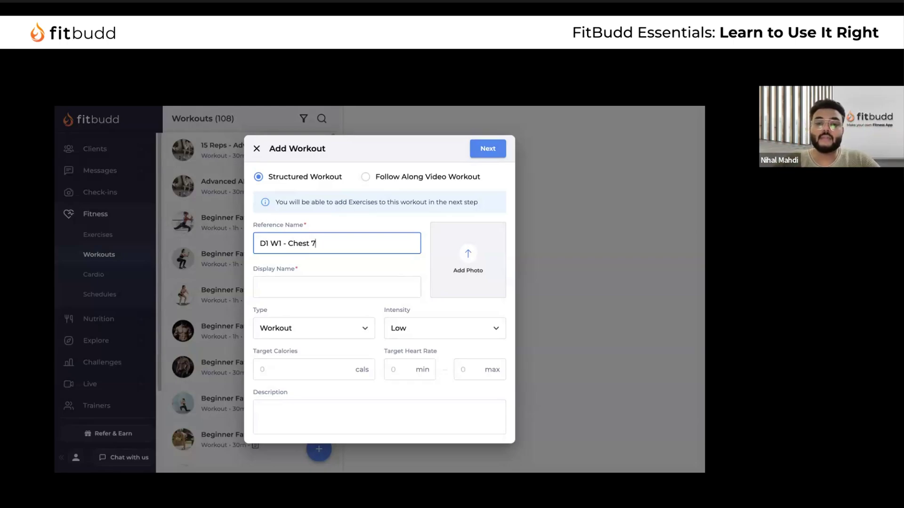
{"action": "key", "text": "BackSpace"}
{"action": "type", "text": "& Trice"}
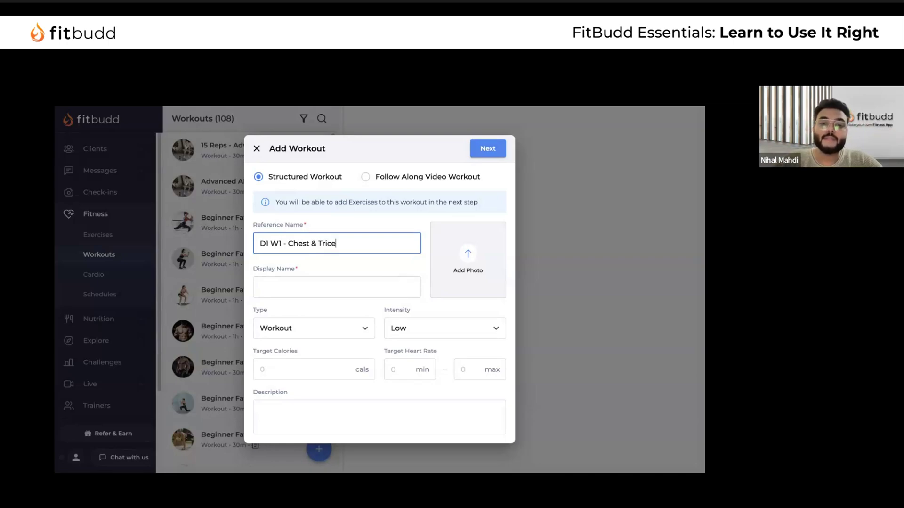
{"action": "type", "text": "p - 4 W"}
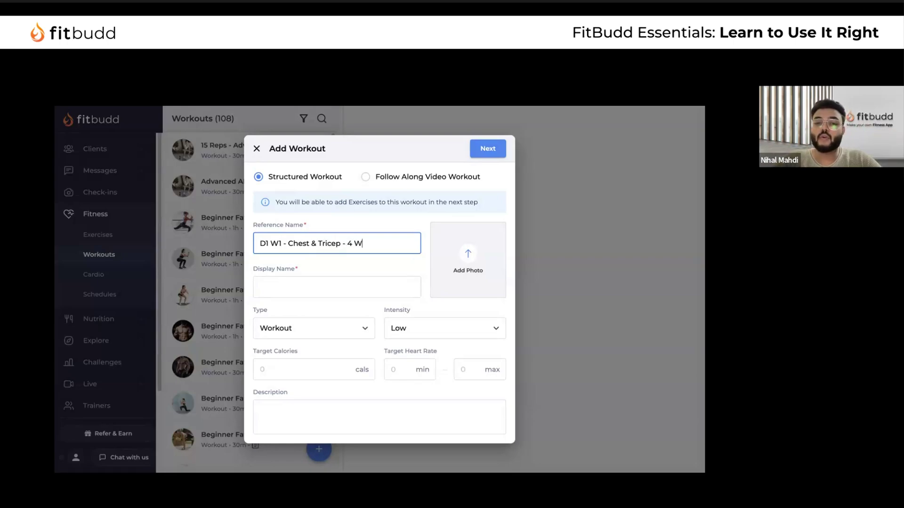
{"action": "type", "text": "eeks program"}
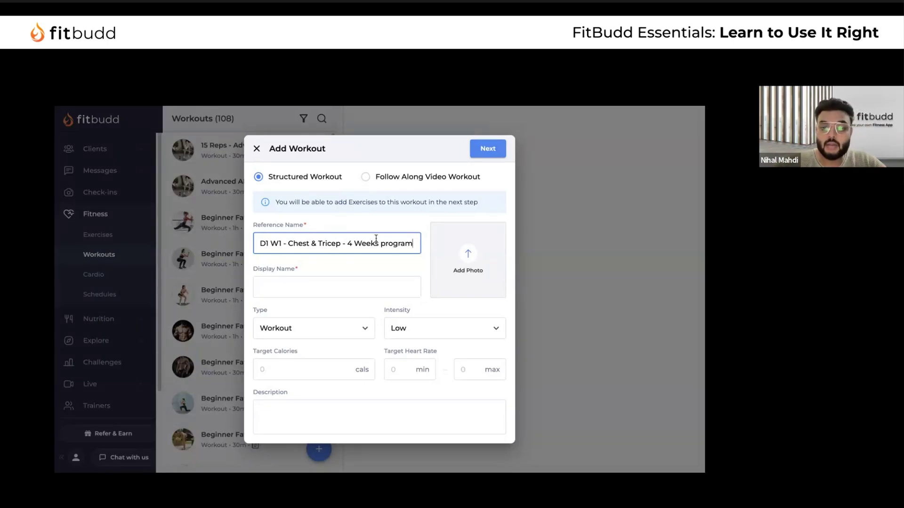
Set the display name to 'Chest & Tricep' by copying and trimming the reference name
{"action": "key", "text": "ctrl+a"}
{"action": "key", "text": "ctrl+c"}
{"action": "left_click", "coordinate": [296, 282]}
{"action": "key", "text": "ctrl+v"}
{"action": "left_click_drag", "start_coordinate": [290, 286], "coordinate": [260, 286]}
{"action": "key", "text": "BackSpace"}
{"action": "left_click_drag", "start_coordinate": [318, 286], "coordinate": [448, 286]}
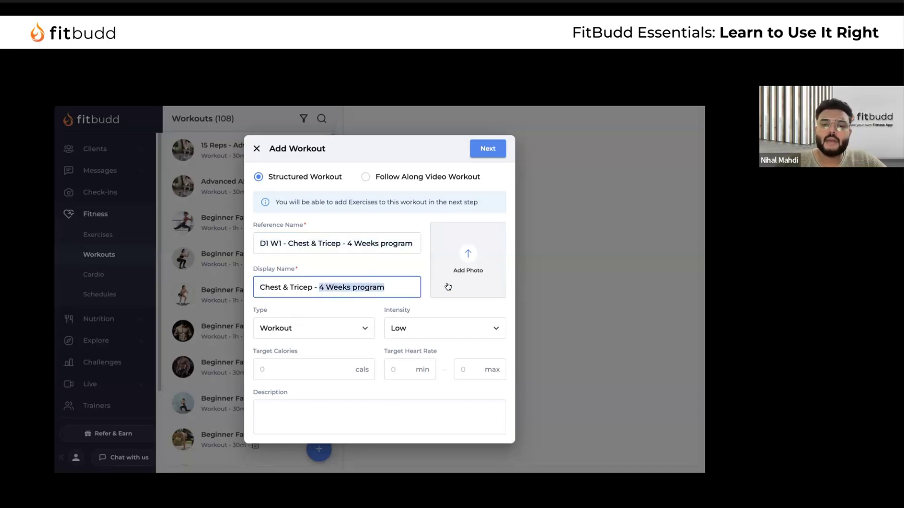
{"action": "key", "text": "BackSpace"}
{"action": "key", "text": "BackSpace"}
{"action": "key", "text": "BackSpace"}
{"action": "key", "text": "BackSpace"}
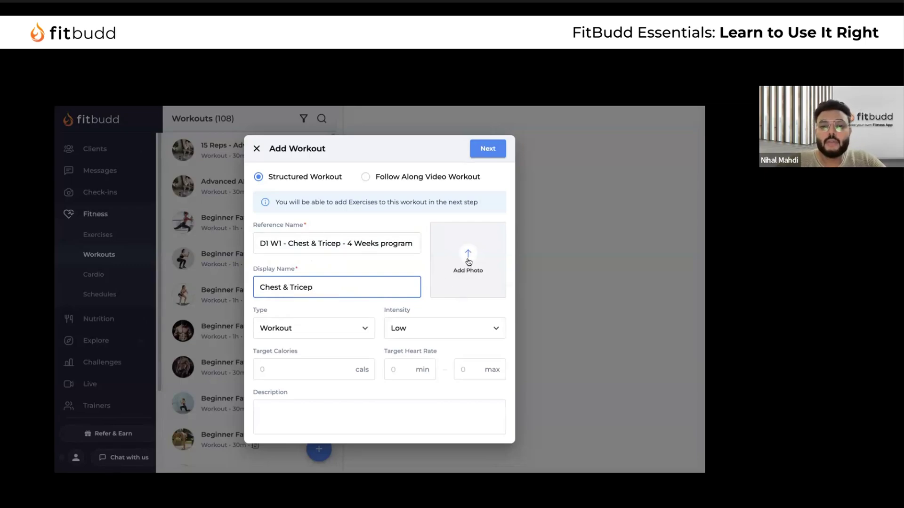
Add a cover photo, shift the crop area left, and save it
{"action": "left_click", "coordinate": [468, 262]}
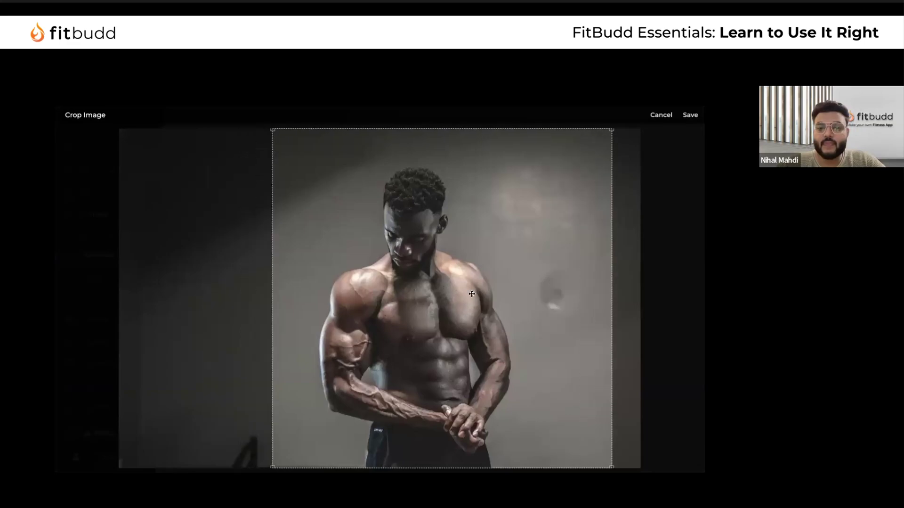
{"action": "left_click_drag", "start_coordinate": [472, 294], "coordinate": [440, 293]}
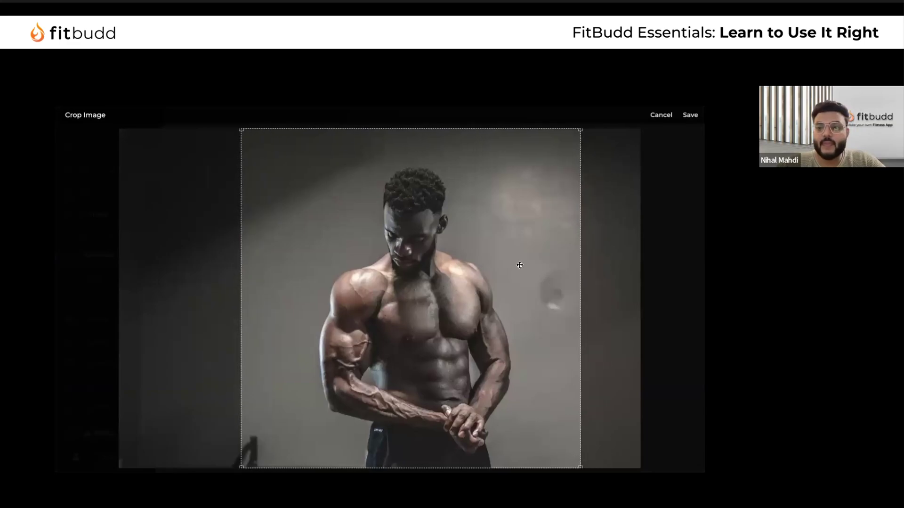
{"action": "left_click", "coordinate": [689, 115]}
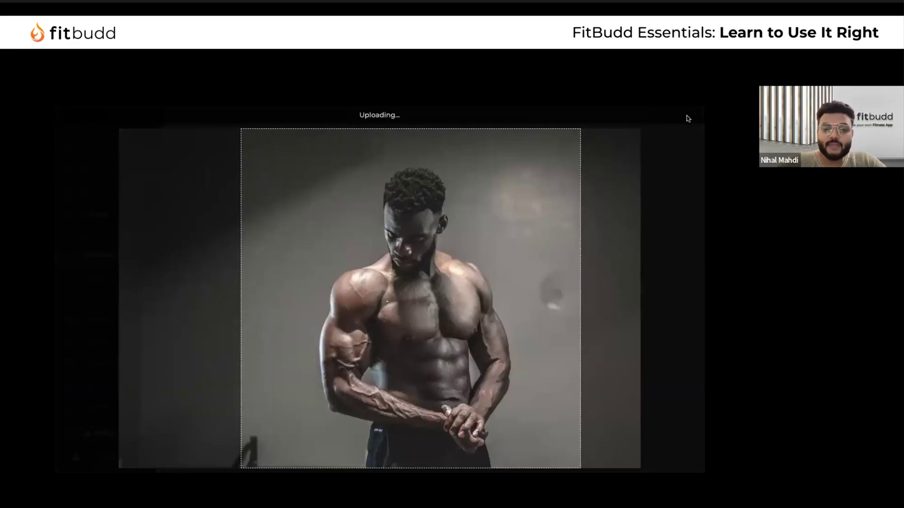
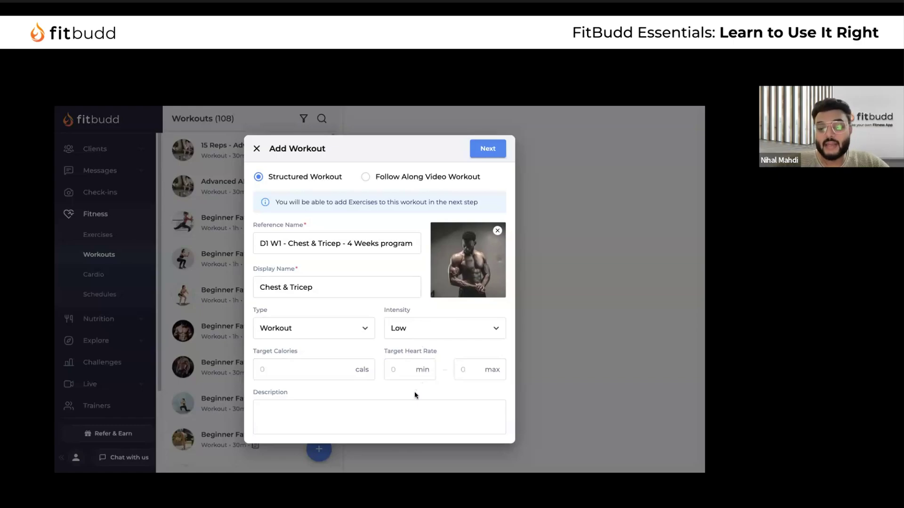
Create the Chest & Tricep structured workout and open its empty exercise editor
{"action": "left_click", "coordinate": [333, 409]}
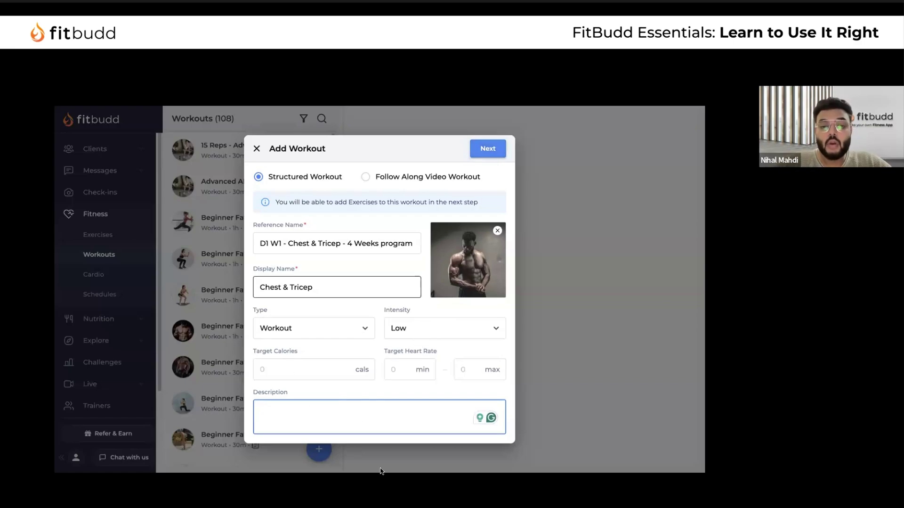
{"action": "left_click", "coordinate": [490, 149]}
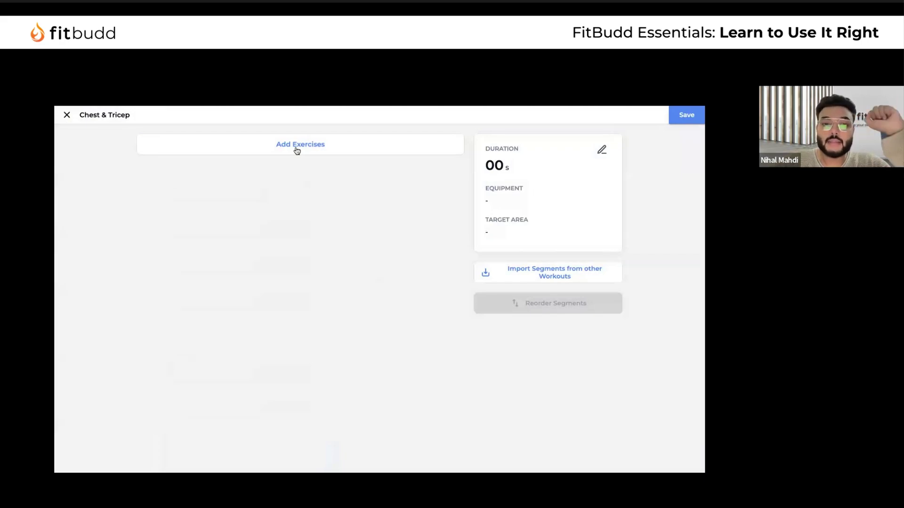
Search the Fitbudd Library for 'Bench press' and pick Barbell Bench Press (M)
{"action": "left_click", "coordinate": [299, 147]}
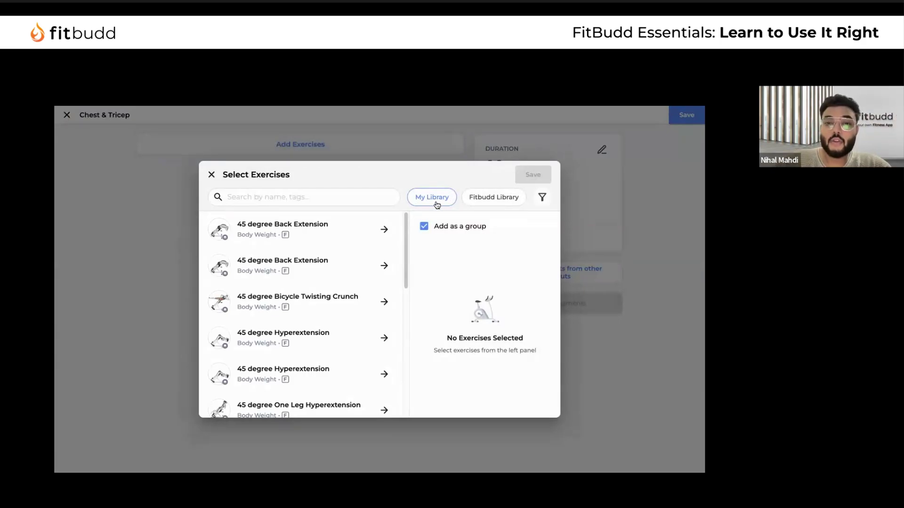
{"action": "left_click", "coordinate": [506, 199]}
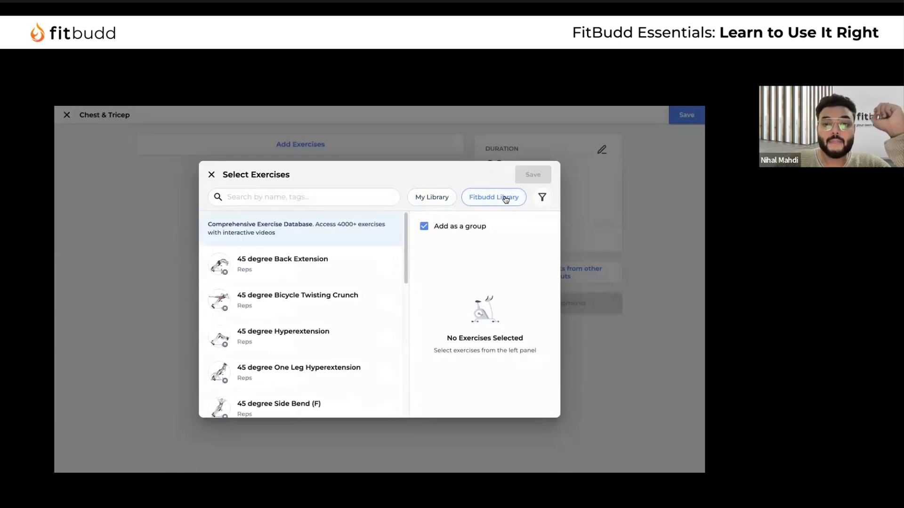
{"action": "scroll", "coordinate": [330, 308], "scroll_direction": "down", "scroll_amount": 10}
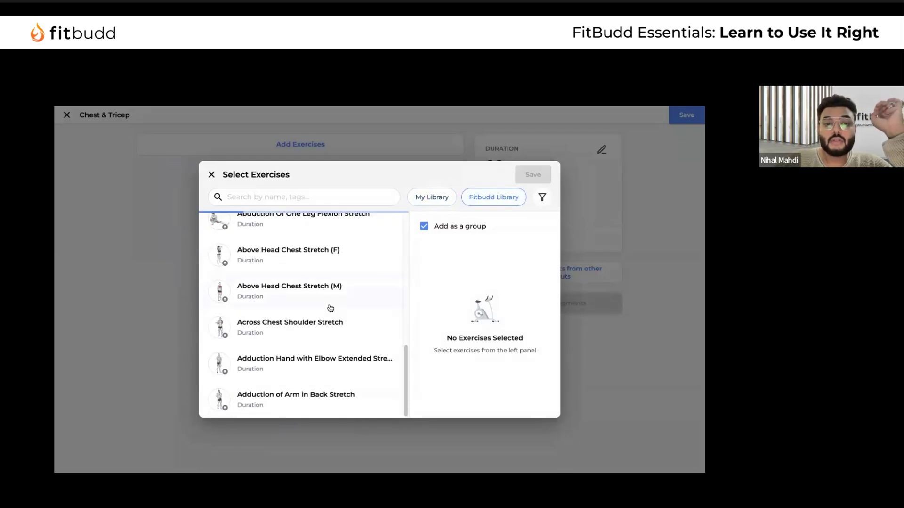
{"action": "scroll", "coordinate": [330, 308], "scroll_direction": "down", "scroll_amount": 2}
{"action": "scroll", "coordinate": [330, 309], "scroll_direction": "down", "scroll_amount": 3}
{"action": "scroll", "coordinate": [330, 309], "scroll_direction": "up", "scroll_amount": 5}
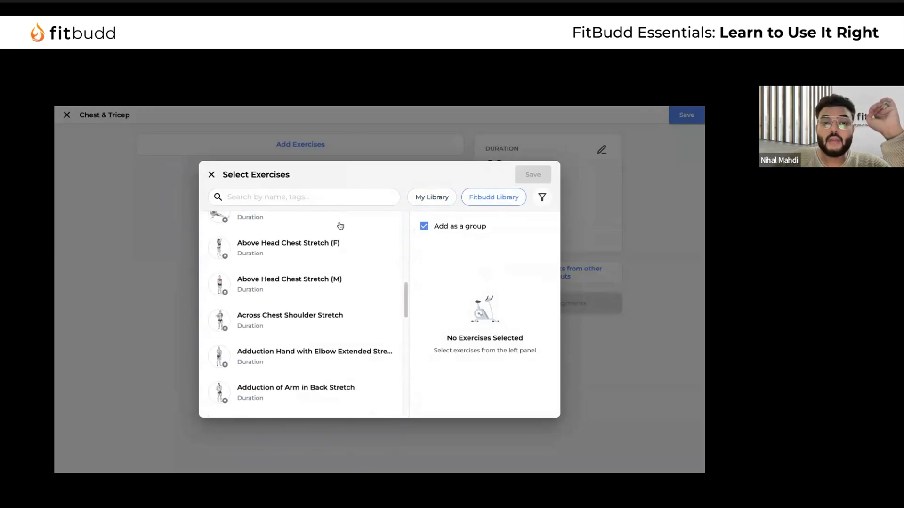
{"action": "scroll", "coordinate": [339, 231], "scroll_direction": "up", "scroll_amount": 5}
{"action": "type", "text": "Bench press"}
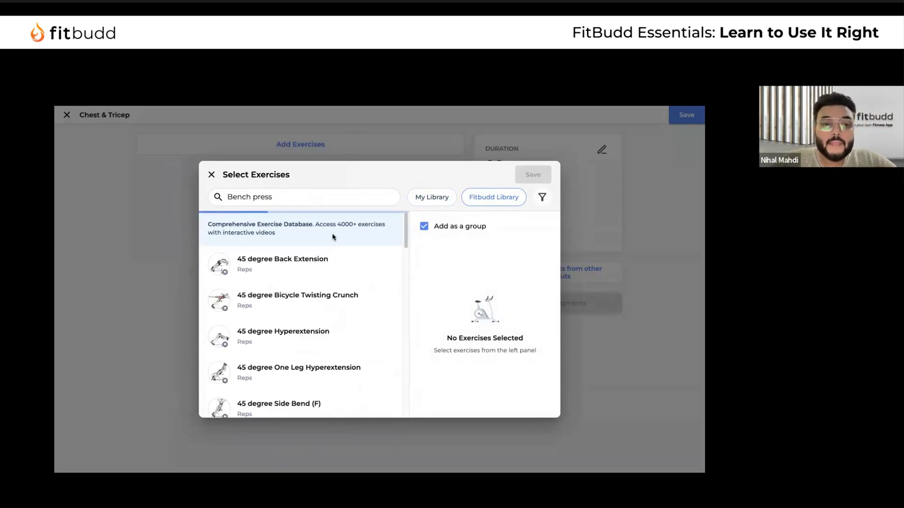
{"action": "scroll", "coordinate": [344, 275], "scroll_direction": "down", "scroll_amount": 1}
{"action": "scroll", "coordinate": [264, 236], "scroll_direction": "up", "scroll_amount": 1}
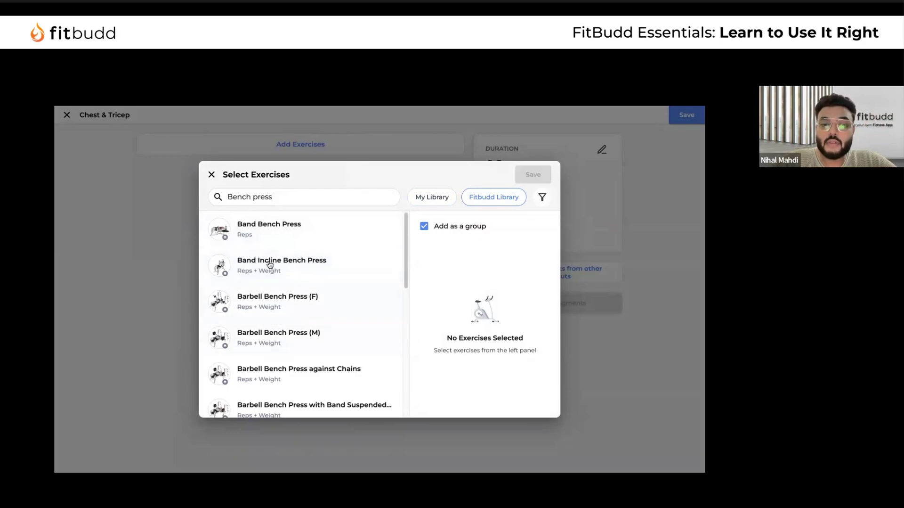
{"action": "scroll", "coordinate": [281, 329], "scroll_direction": "down", "scroll_amount": 7}
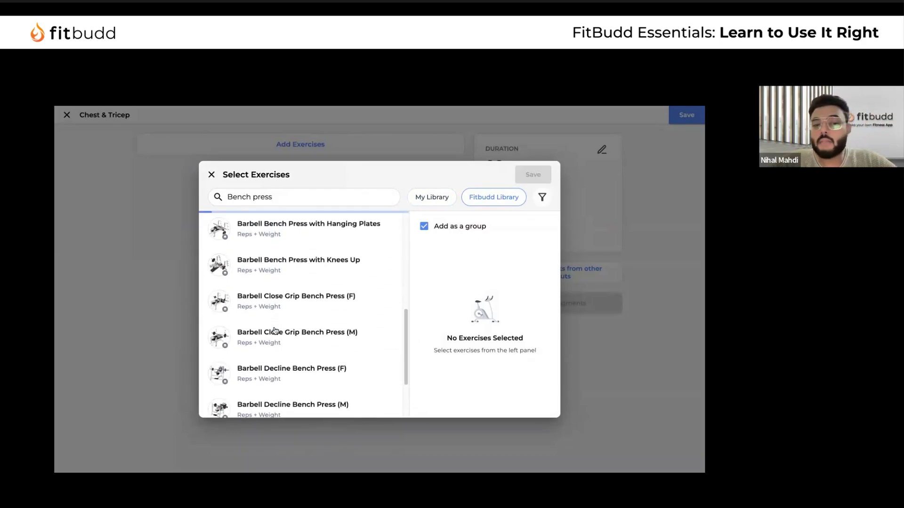
{"action": "scroll", "coordinate": [275, 330], "scroll_direction": "down", "scroll_amount": 15}
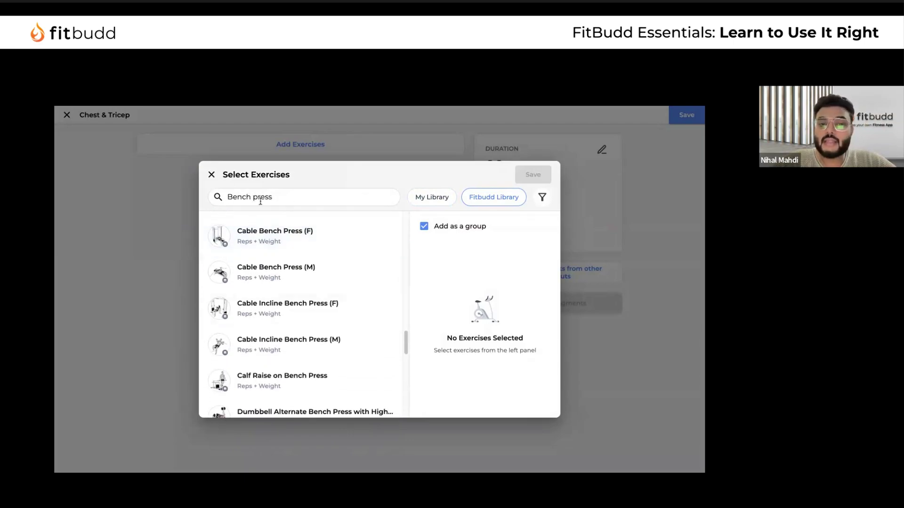
{"action": "scroll", "coordinate": [281, 296], "scroll_direction": "down", "scroll_amount": 10}
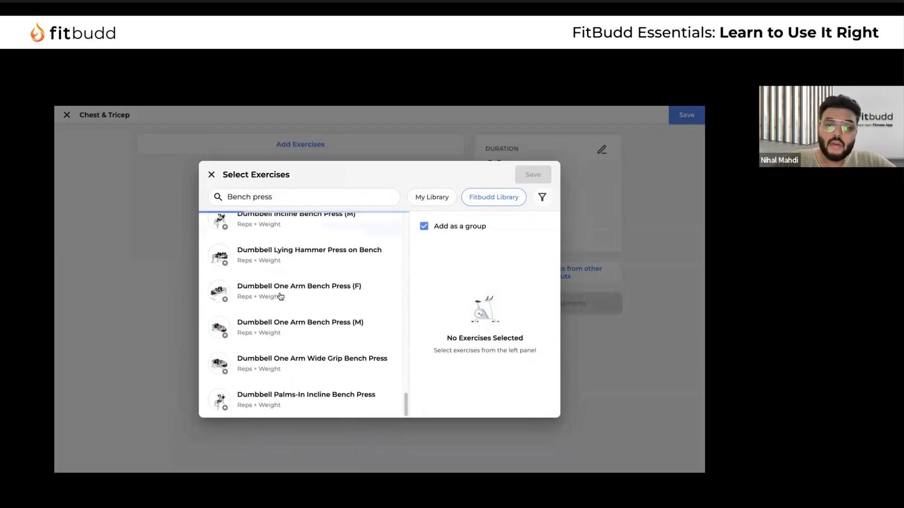
{"action": "scroll", "coordinate": [280, 296], "scroll_direction": "up", "scroll_amount": 12}
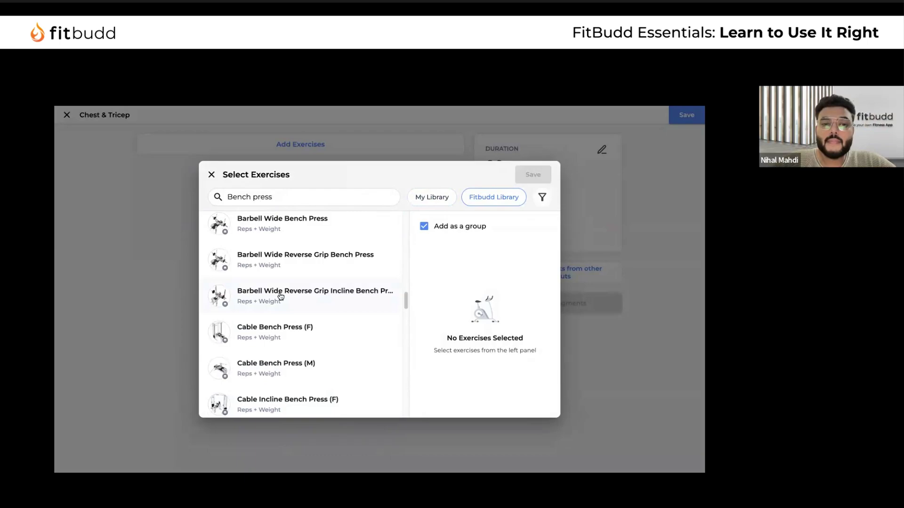
{"action": "scroll", "coordinate": [337, 315], "scroll_direction": "up", "scroll_amount": 5}
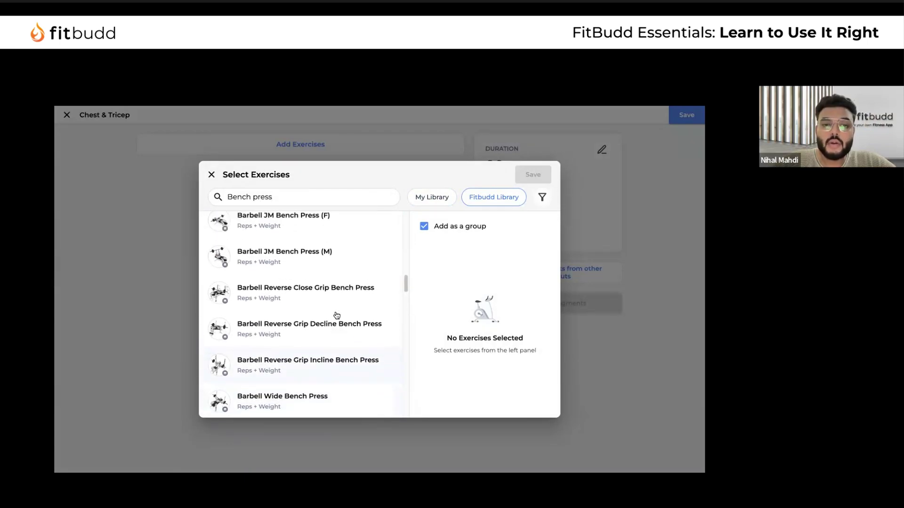
{"action": "scroll", "coordinate": [337, 315], "scroll_direction": "up", "scroll_amount": 5}
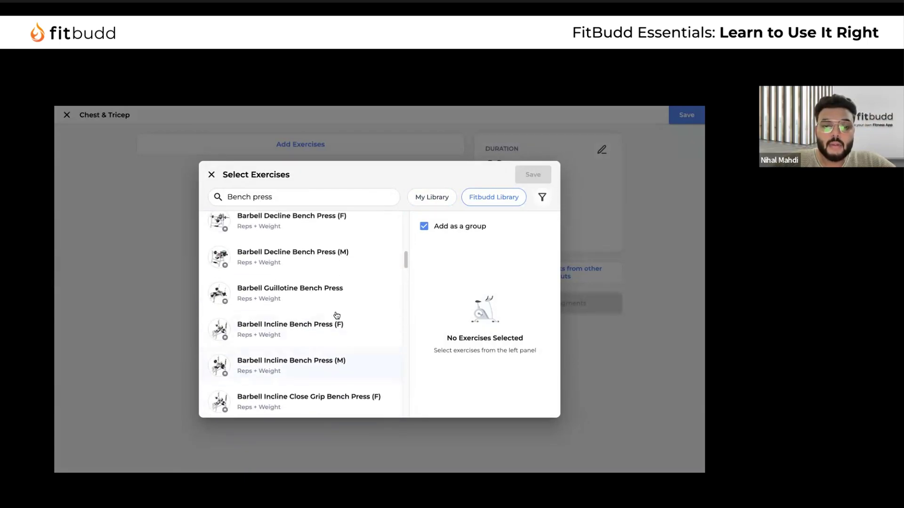
{"action": "scroll", "coordinate": [329, 306], "scroll_direction": "up", "scroll_amount": 10}
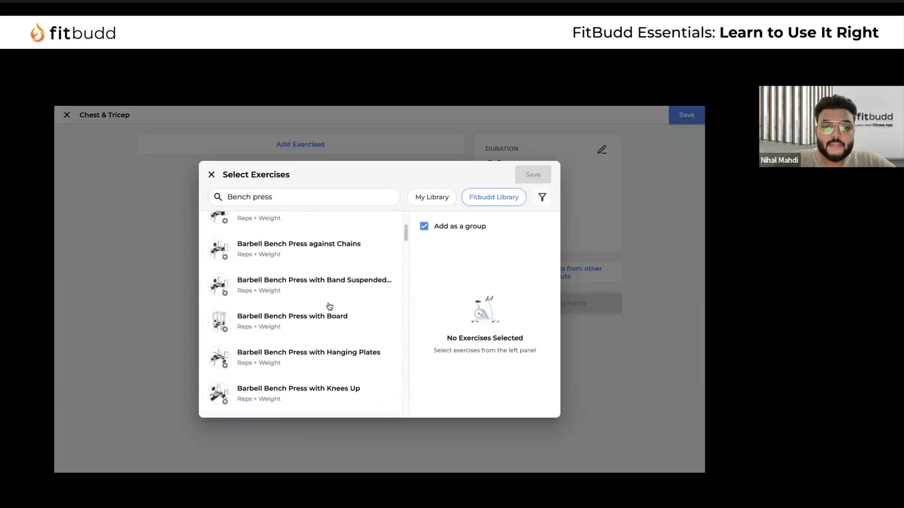
{"action": "left_click", "coordinate": [306, 341]}
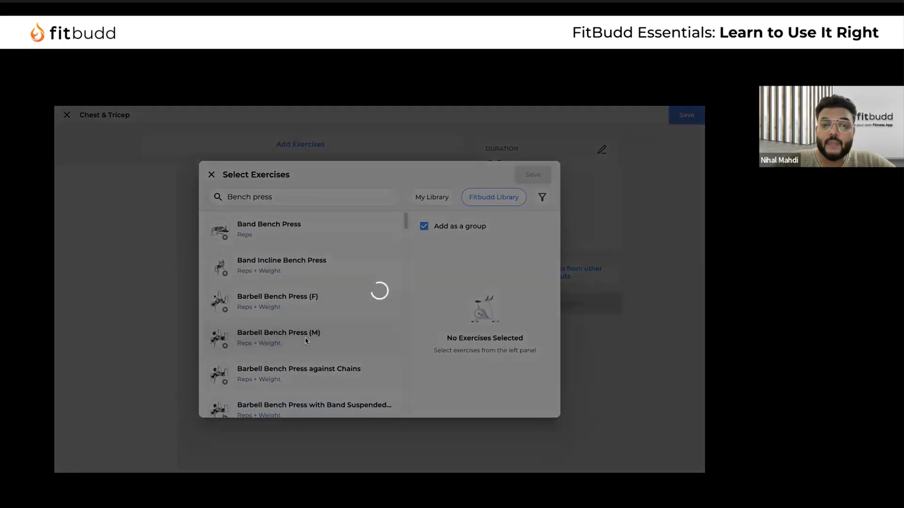
Save a new library copy of Barbell Bench Press (M) so it shows as 1 selected
{"action": "left_click", "coordinate": [394, 312]}
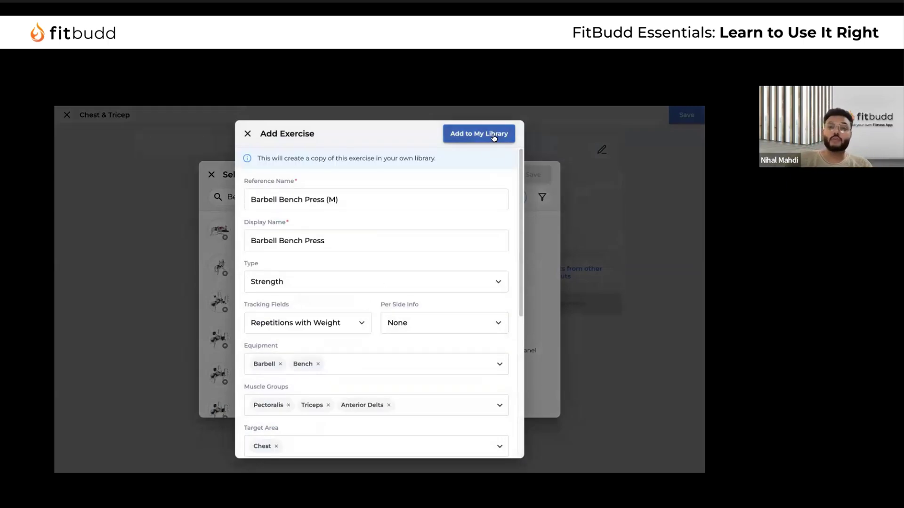
{"action": "scroll", "coordinate": [455, 300], "scroll_direction": "down", "scroll_amount": 5}
{"action": "scroll", "coordinate": [505, 174], "scroll_direction": "up", "scroll_amount": 5}
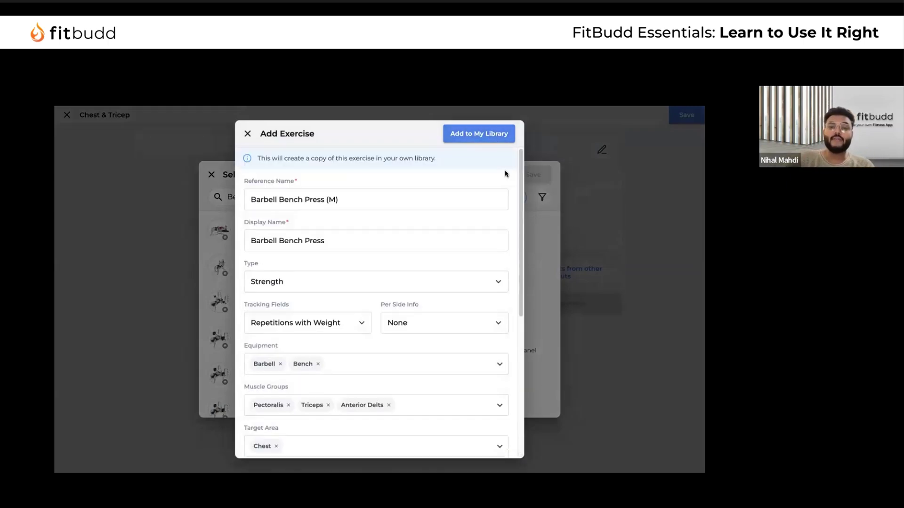
{"action": "left_click", "coordinate": [248, 134]}
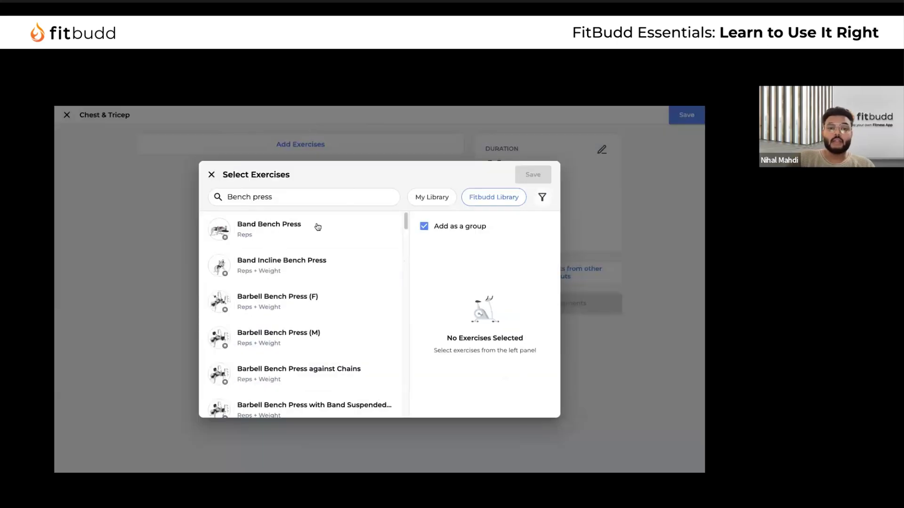
{"action": "left_click", "coordinate": [322, 335]}
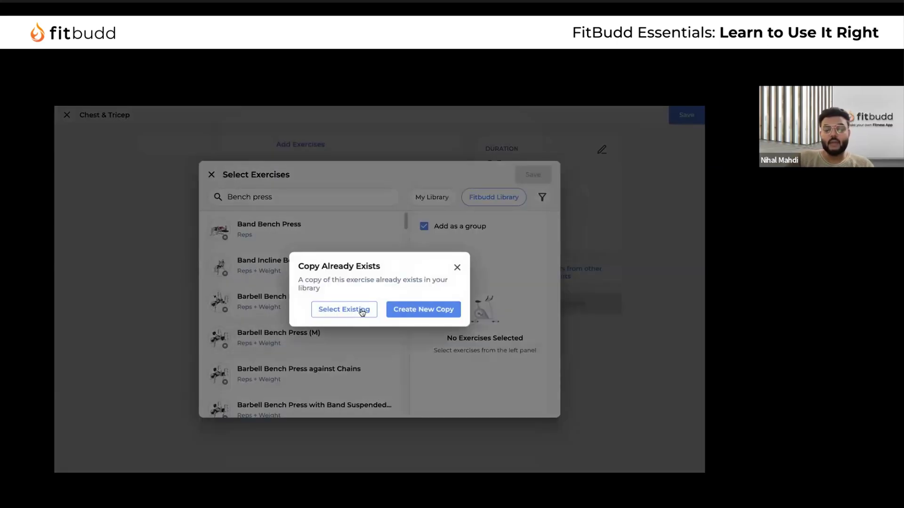
{"action": "left_click", "coordinate": [425, 312]}
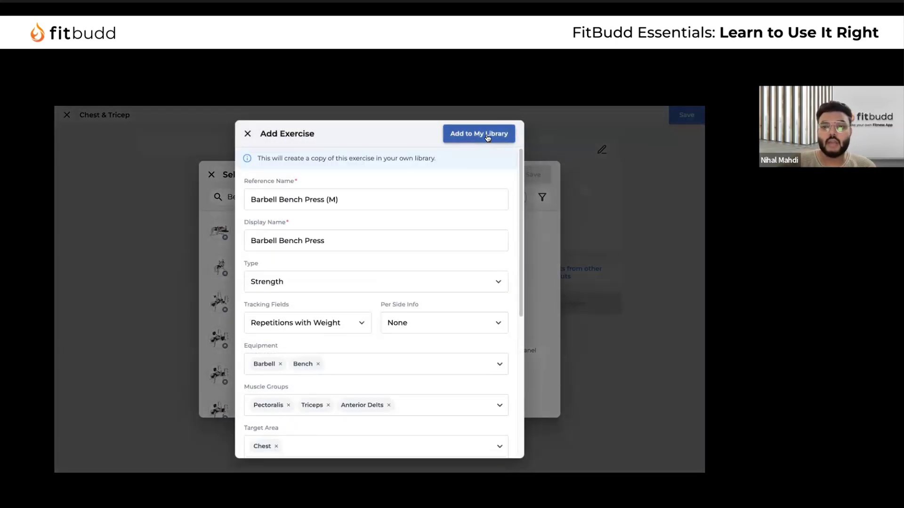
{"action": "left_click", "coordinate": [488, 136]}
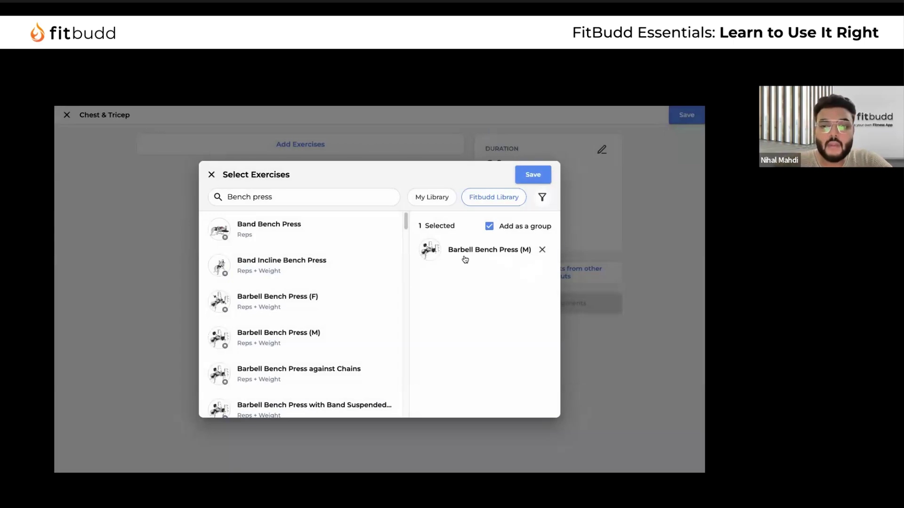
{"action": "triple_click", "coordinate": [282, 199]}
Add Barbell Decline and Incline Bench Press (M) using their existing library copies
{"action": "key", "text": "BackSpace"}
{"action": "type", "text": "Inclien"}
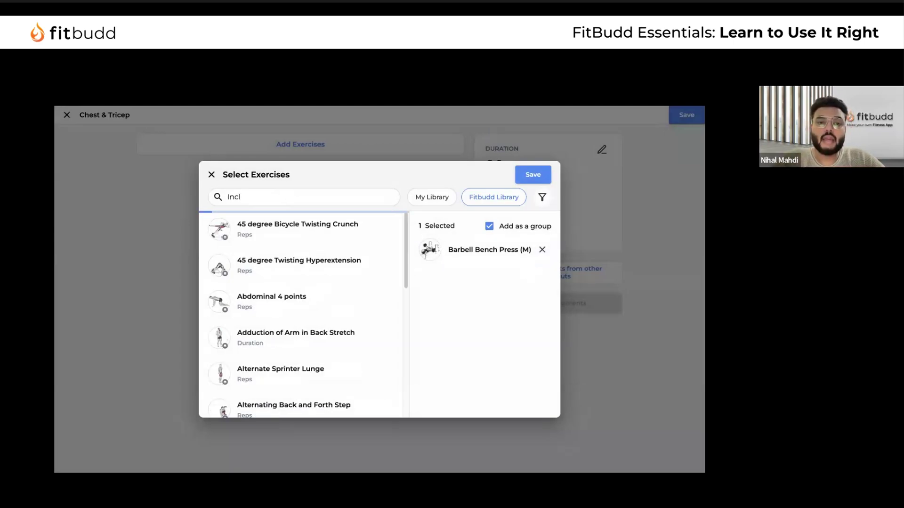
{"action": "key", "text": "BackSpace"}
{"action": "key", "text": "BackSpace"}
{"action": "key", "text": "BackSpace"}
{"action": "key", "text": "BackSpace"}
{"action": "key", "text": "BackSpace"}
{"action": "key", "text": "BackSpace"}
{"action": "key", "text": "BackSpace"}
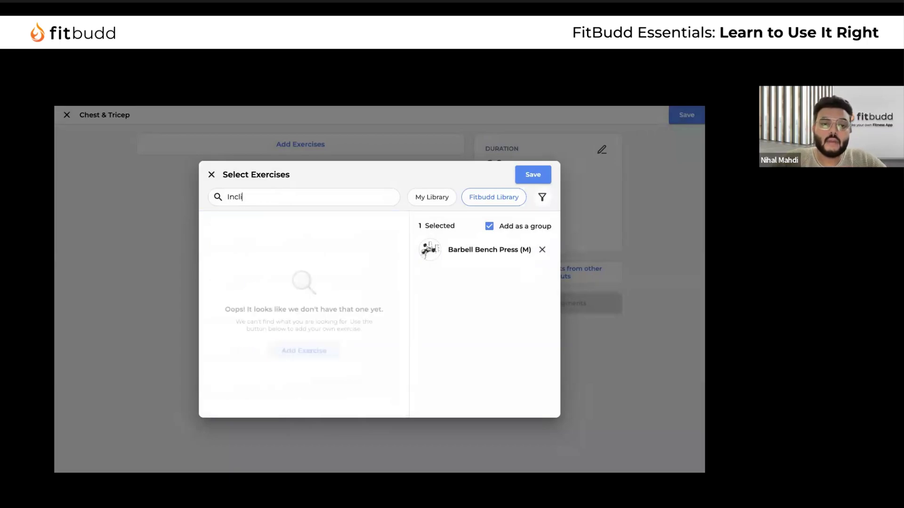
{"action": "type", "text": "bench press"}
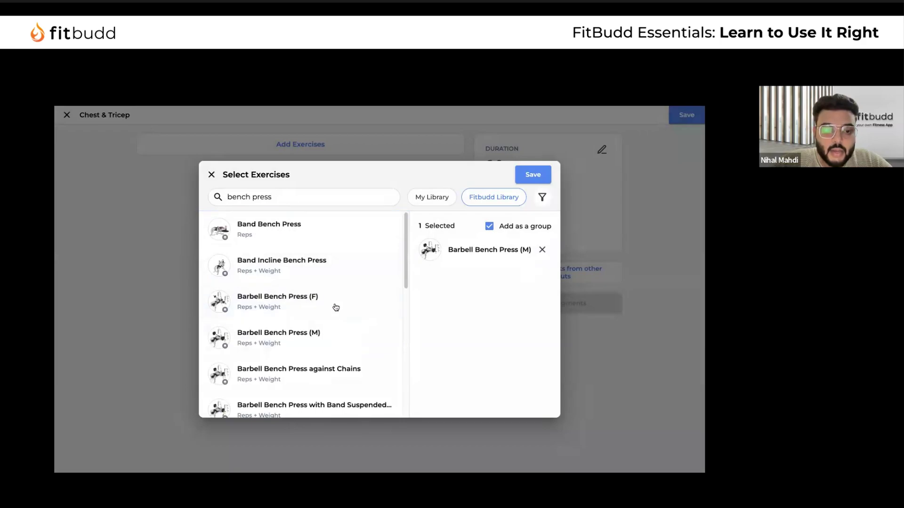
{"action": "scroll", "coordinate": [335, 306], "scroll_direction": "down", "scroll_amount": 7}
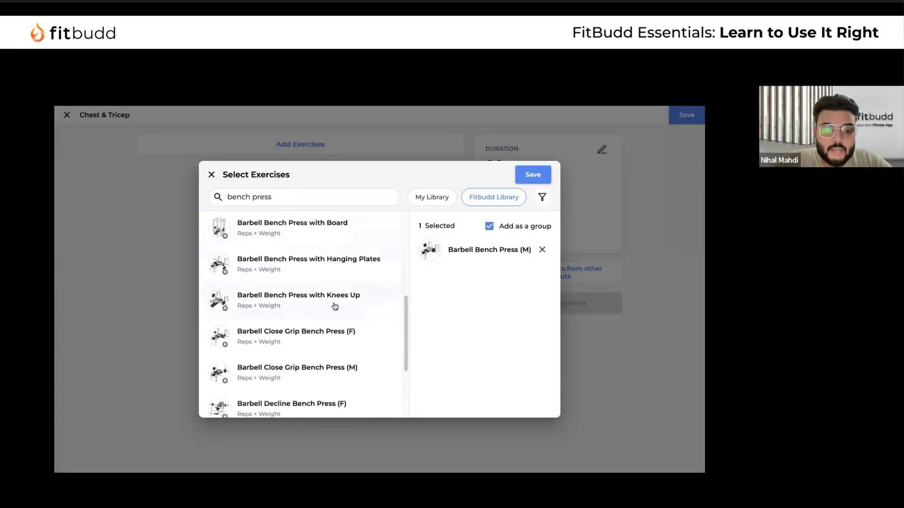
{"action": "scroll", "coordinate": [335, 306], "scroll_direction": "down", "scroll_amount": 2}
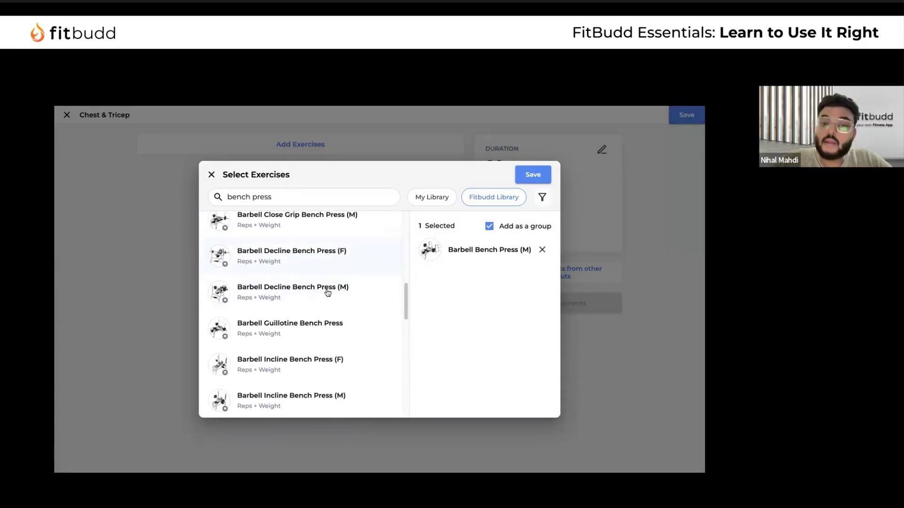
{"action": "left_click", "coordinate": [326, 291]}
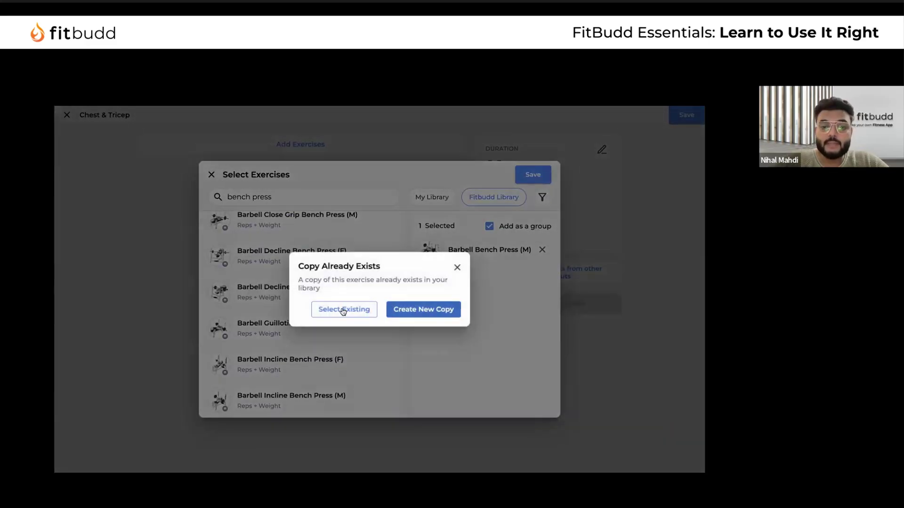
{"action": "left_click", "coordinate": [343, 320]}
{"action": "scroll", "coordinate": [338, 345], "scroll_direction": "down", "scroll_amount": 2}
{"action": "left_click", "coordinate": [335, 344]}
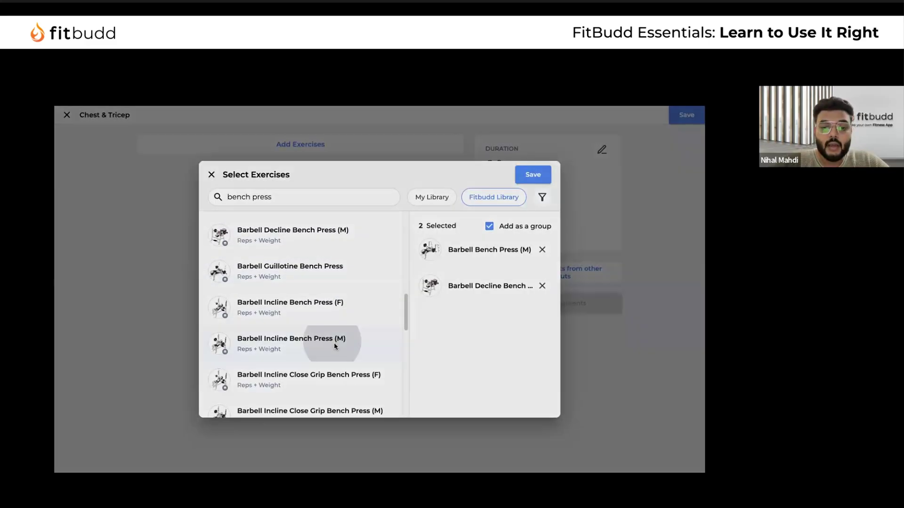
{"action": "left_click", "coordinate": [337, 309]}
Copy Barbell Wide Bench Press into the library and add it to the selection
{"action": "scroll", "coordinate": [339, 358], "scroll_direction": "down", "scroll_amount": 4}
{"action": "scroll", "coordinate": [340, 358], "scroll_direction": "down", "scroll_amount": 3}
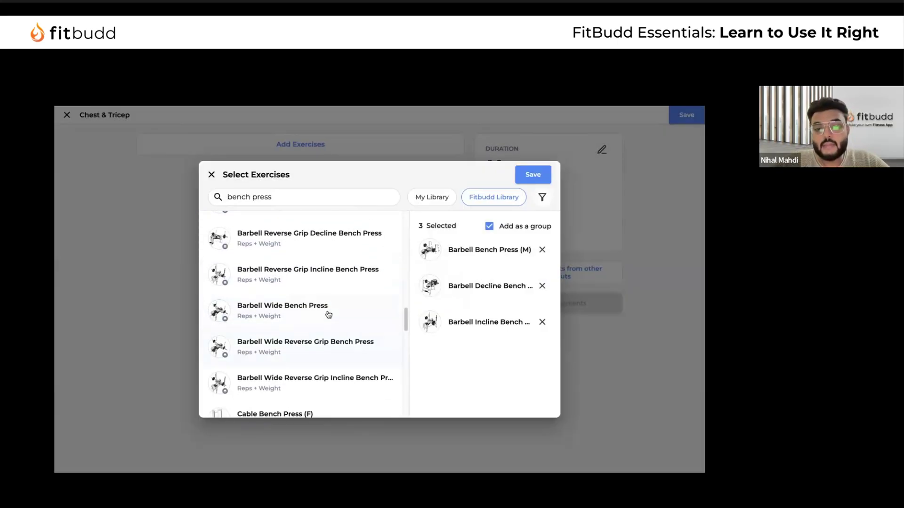
{"action": "left_click", "coordinate": [396, 323]}
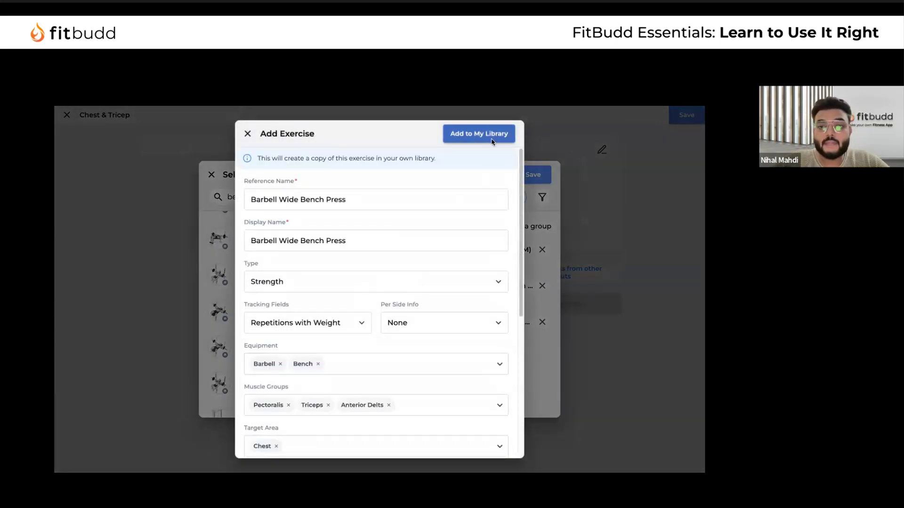
{"action": "left_click", "coordinate": [488, 135]}
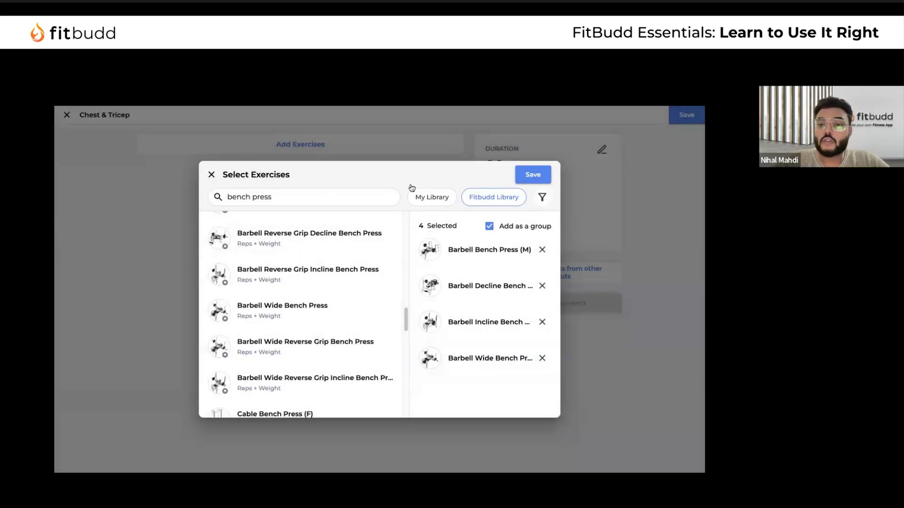
Search 'Push' and add Downward Dog to Push Up to the library and selection
{"action": "triple_click", "coordinate": [318, 198]}
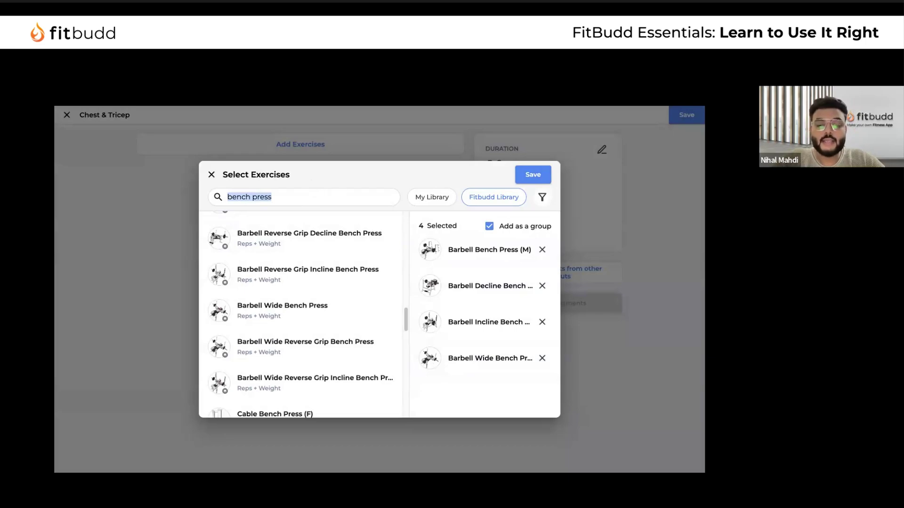
{"action": "type", "text": "Push dow"}
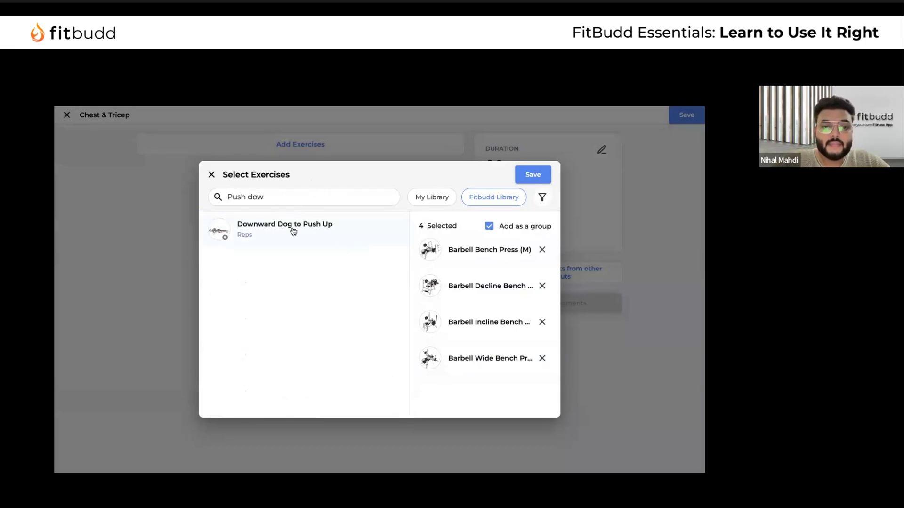
{"action": "left_click", "coordinate": [296, 231]}
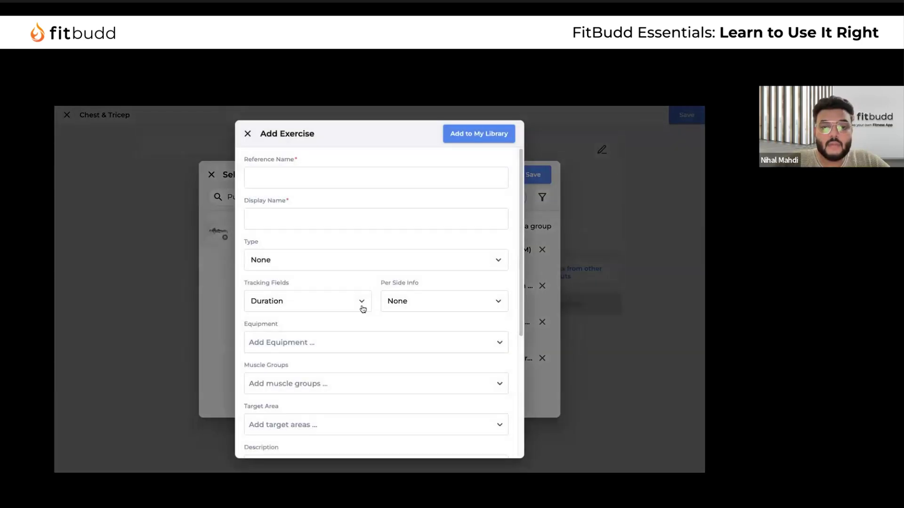
{"action": "scroll", "coordinate": [363, 325], "scroll_direction": "down", "scroll_amount": 5}
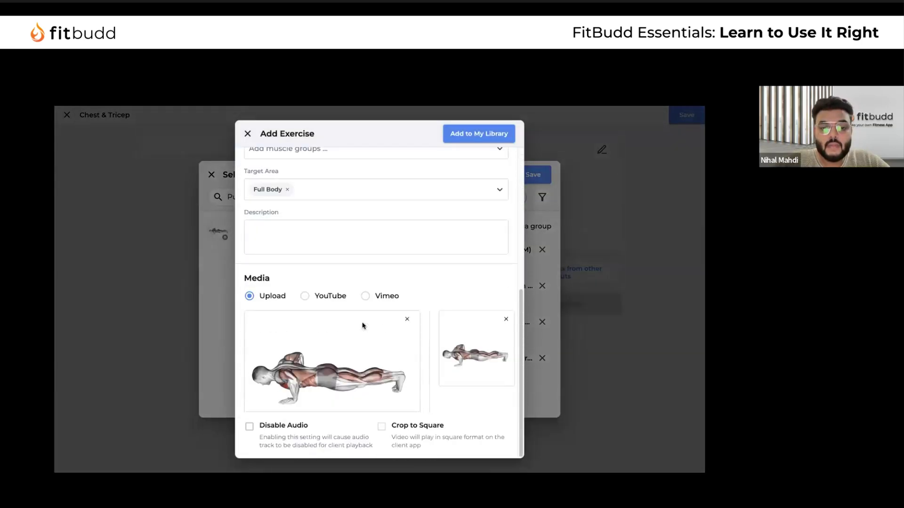
{"action": "left_click", "coordinate": [247, 134]}
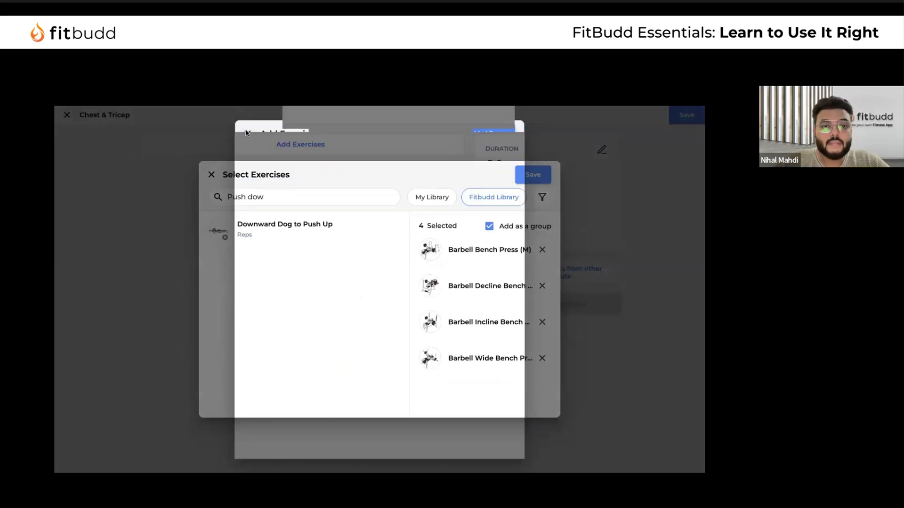
{"action": "left_click", "coordinate": [296, 225]}
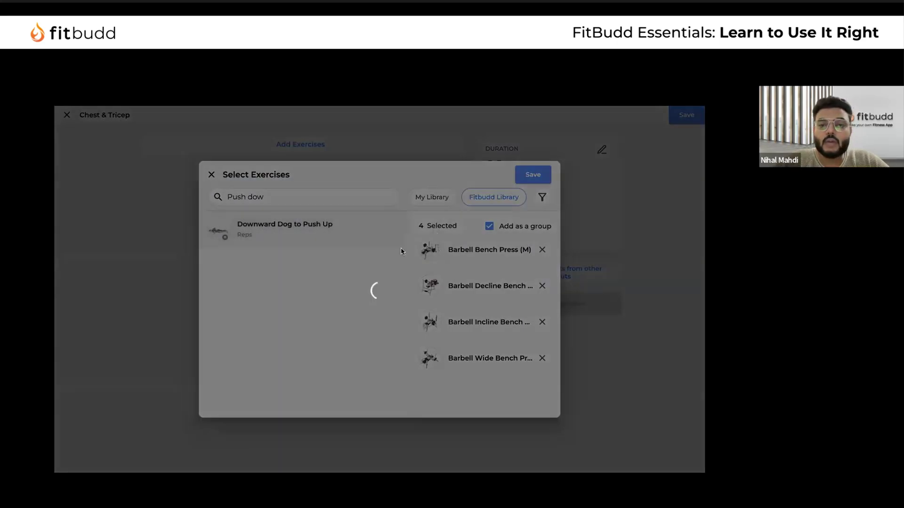
{"action": "left_click", "coordinate": [489, 135]}
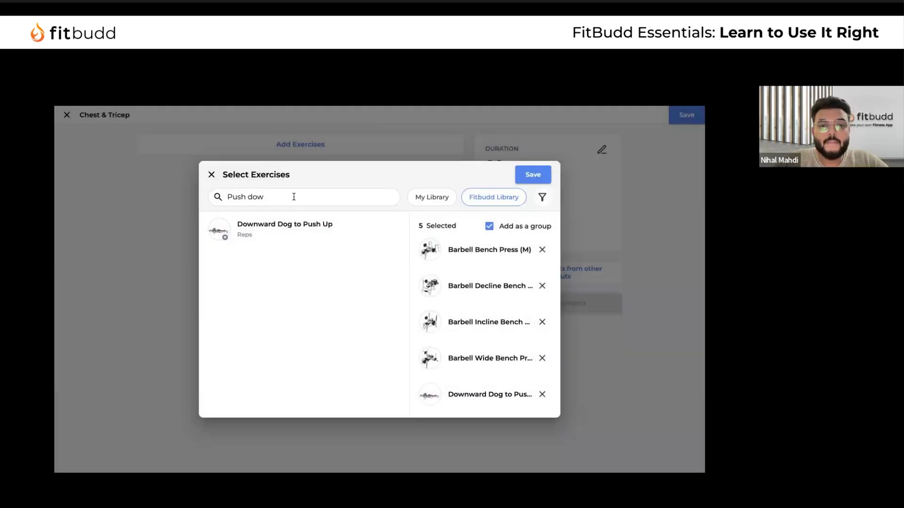
Add Assisted Kneeling Tricep Dip (M) and Barbell Lying Close Grip Tricep Extension (M)
{"action": "triple_click", "coordinate": [294, 197]}
{"action": "type", "text": "tricep"}
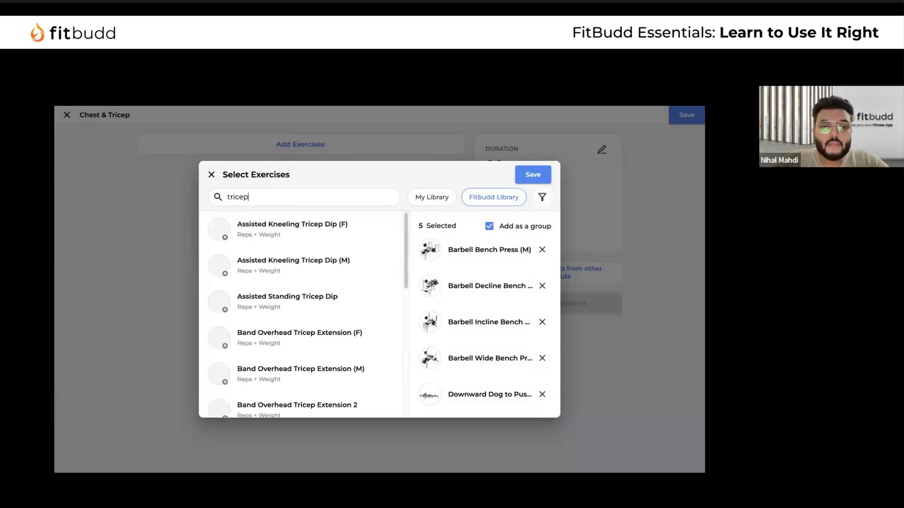
{"action": "left_click", "coordinate": [331, 277]}
{"action": "left_click", "coordinate": [479, 133]}
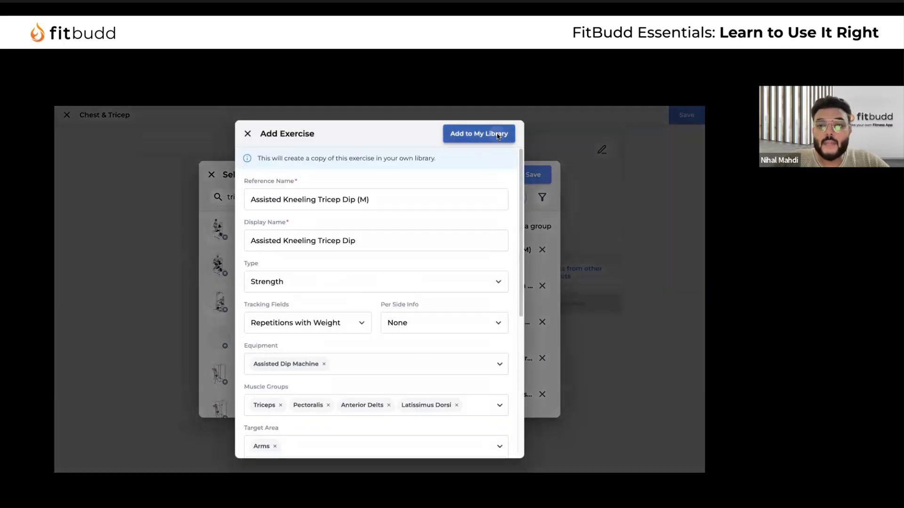
{"action": "scroll", "coordinate": [317, 343], "scroll_direction": "down", "scroll_amount": 8}
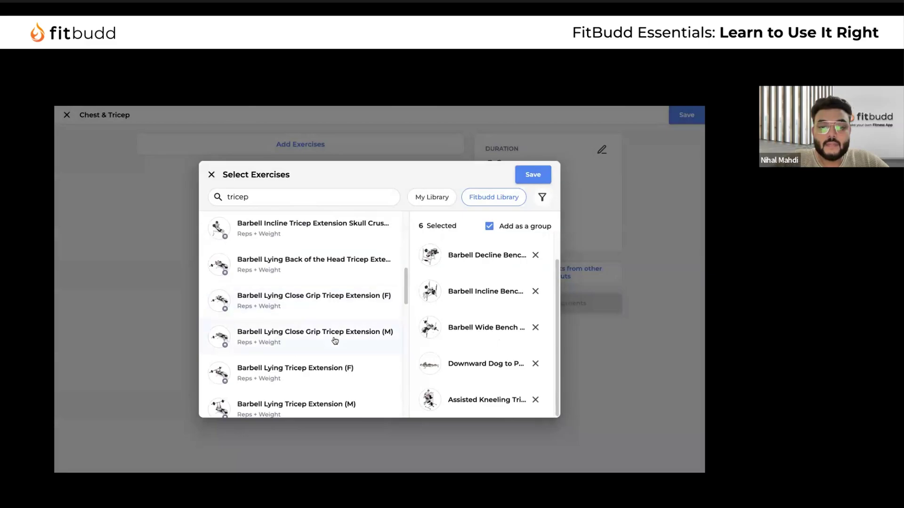
{"action": "left_click", "coordinate": [335, 340]}
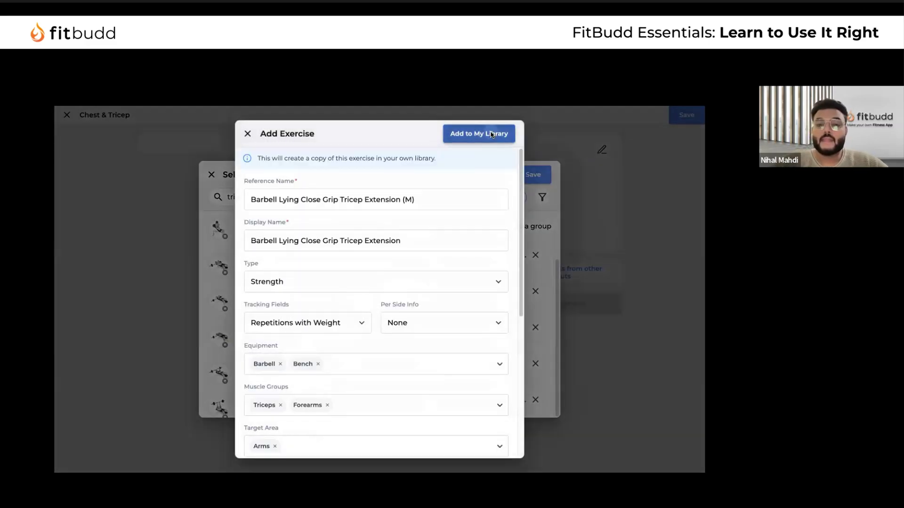
{"action": "left_click", "coordinate": [491, 135]}
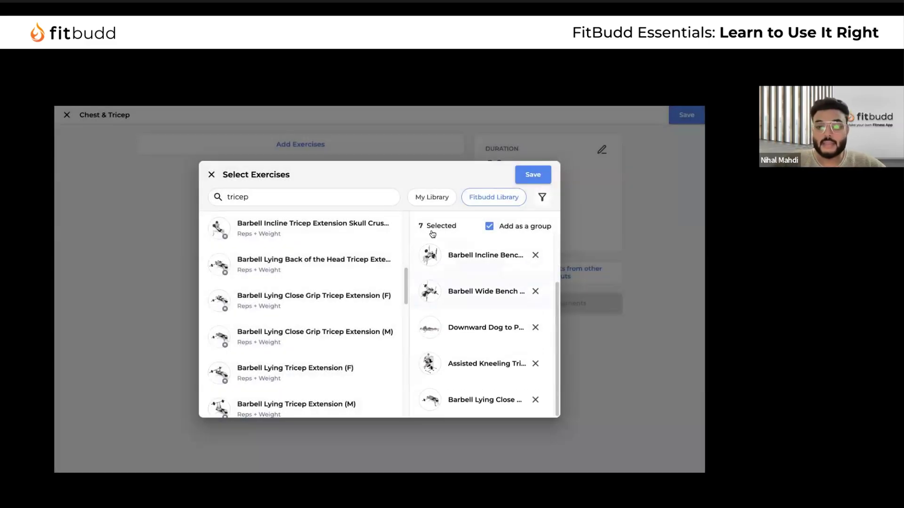
Save the seven selected exercises into the workout as separate segments
{"action": "scroll", "coordinate": [473, 307], "scroll_direction": "up", "scroll_amount": 2}
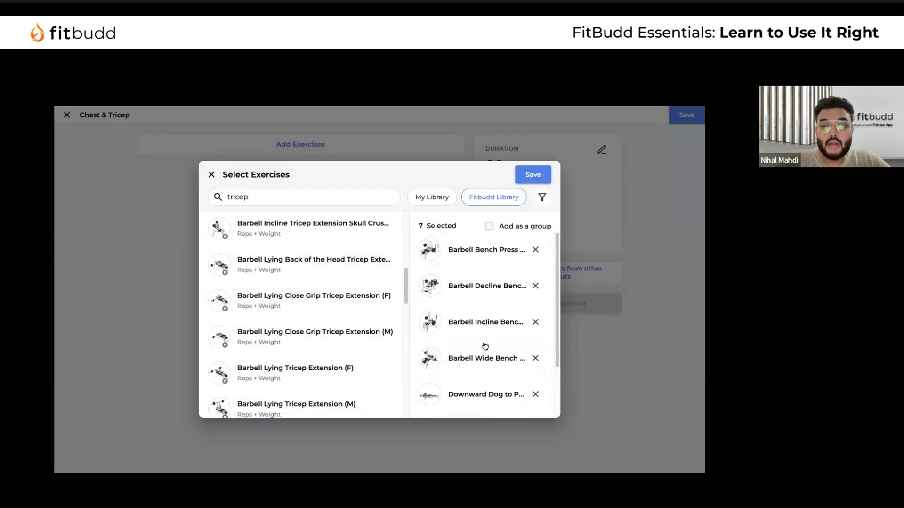
{"action": "scroll", "coordinate": [484, 346], "scroll_direction": "down", "scroll_amount": 2}
{"action": "left_click", "coordinate": [532, 175]}
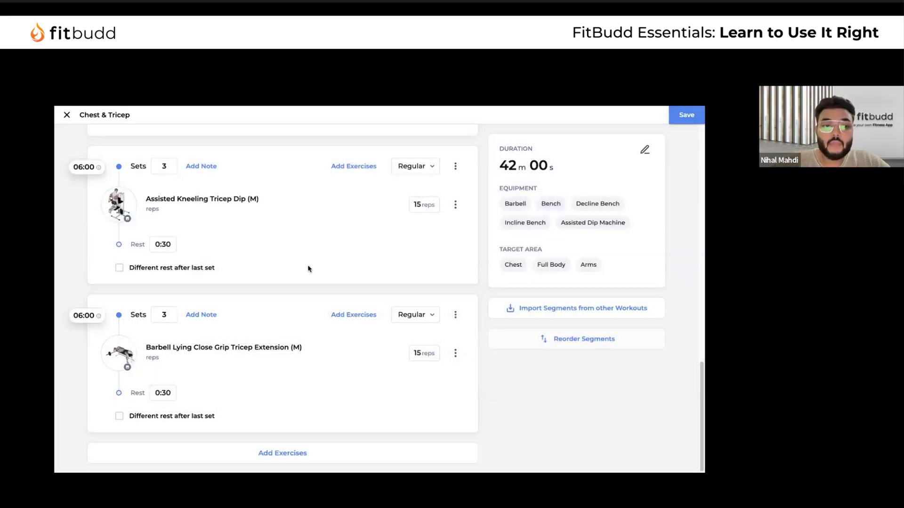
Change the Barbell Bench Press segment from 3 sets to 4 sets
{"action": "scroll", "coordinate": [309, 268], "scroll_direction": "up", "scroll_amount": 10}
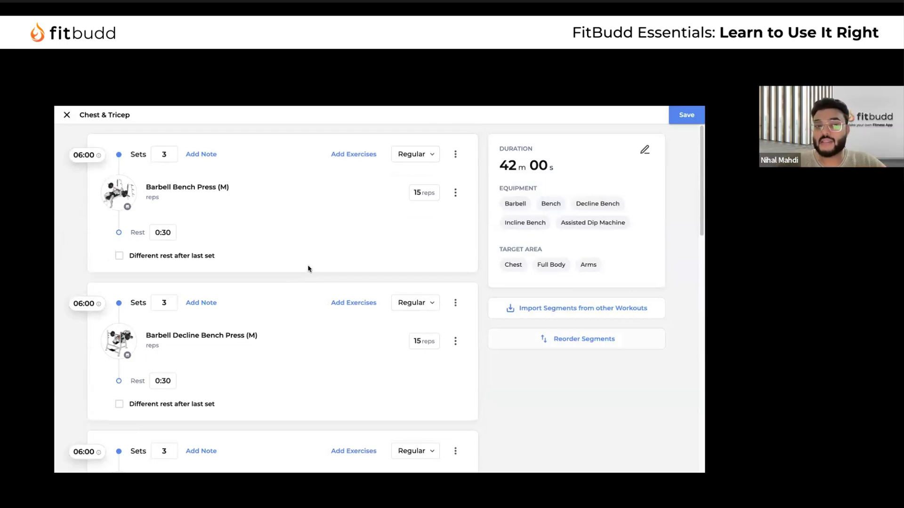
{"action": "left_click", "coordinate": [162, 155]}
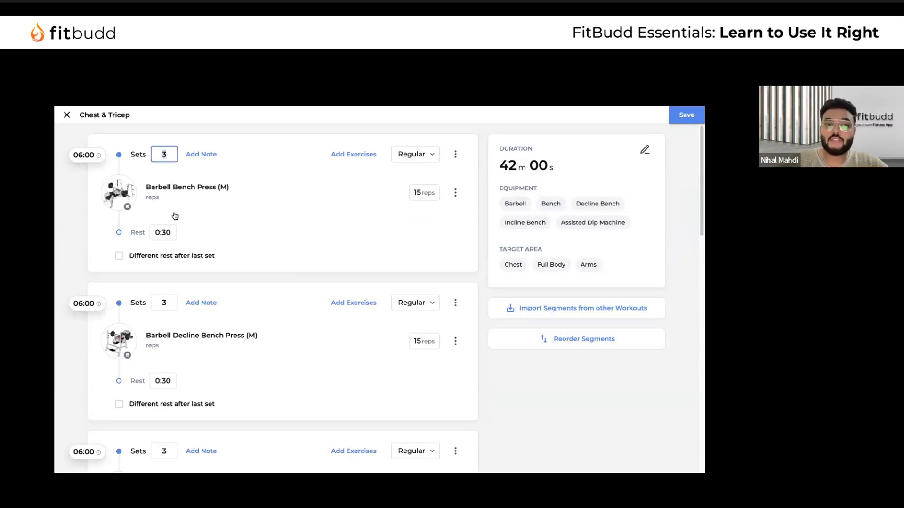
{"action": "left_click", "coordinate": [419, 194]}
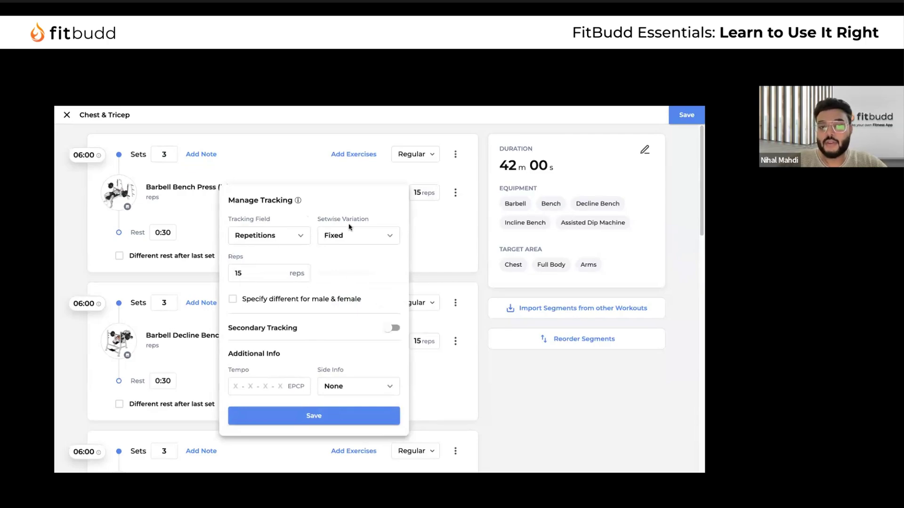
{"action": "left_click", "coordinate": [303, 163]}
{"action": "left_click", "coordinate": [156, 154]}
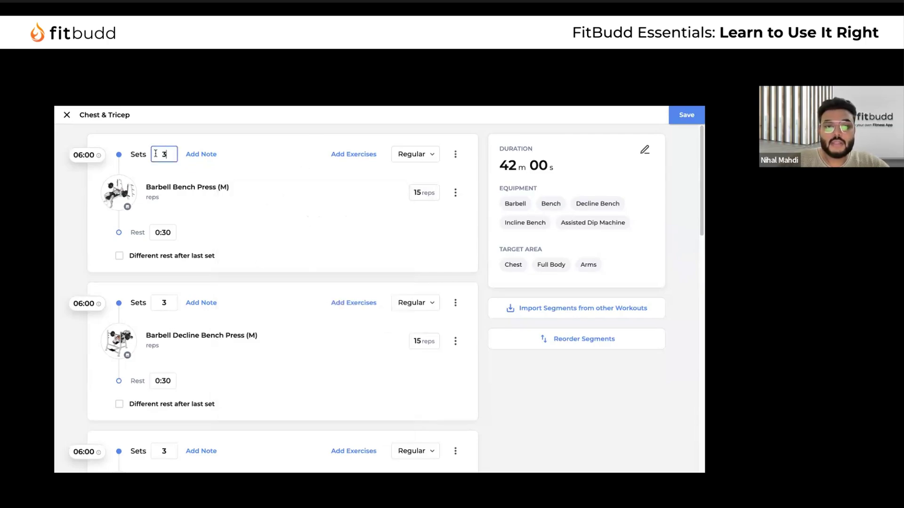
{"action": "key", "text": "BackSpace"}
{"action": "type", "text": "4"}
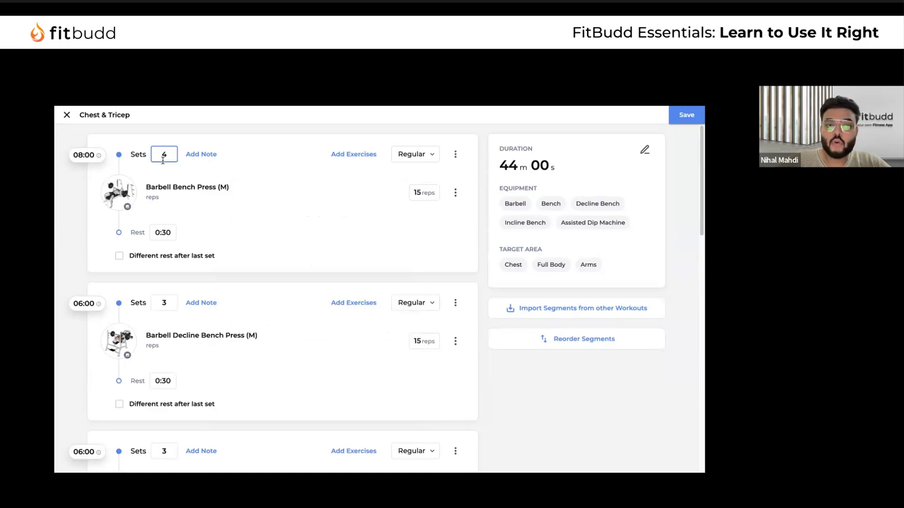
Make Barbell Bench Press reps a min–max range of 8 to 12
{"action": "left_click", "coordinate": [428, 191]}
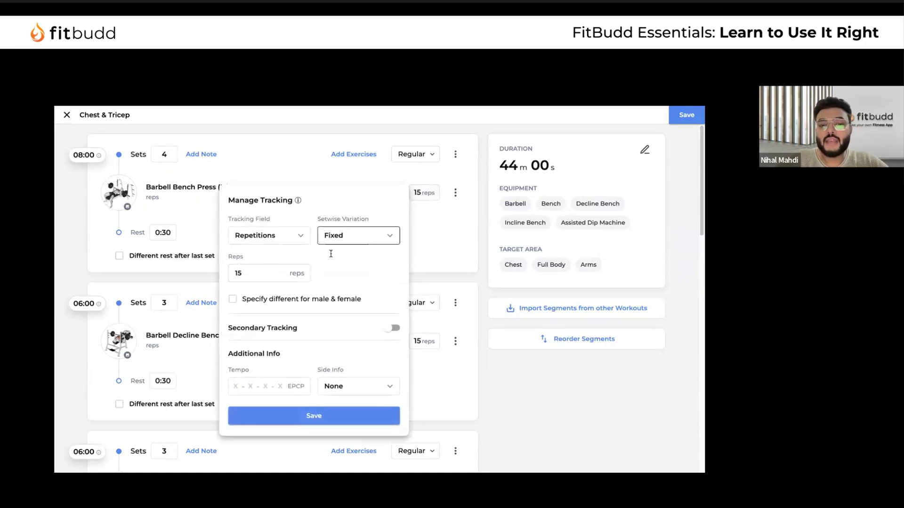
{"action": "left_click", "coordinate": [266, 272]}
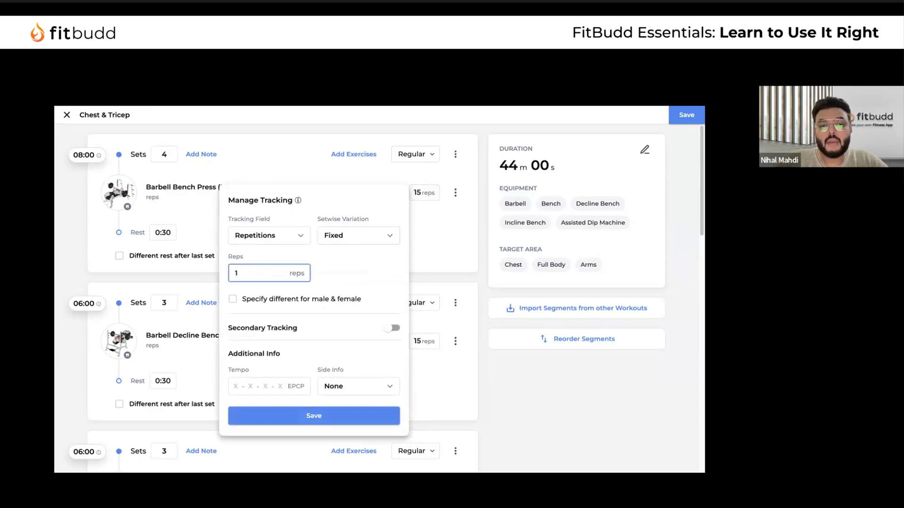
{"action": "left_click", "coordinate": [372, 242]}
{"action": "left_click", "coordinate": [357, 258]}
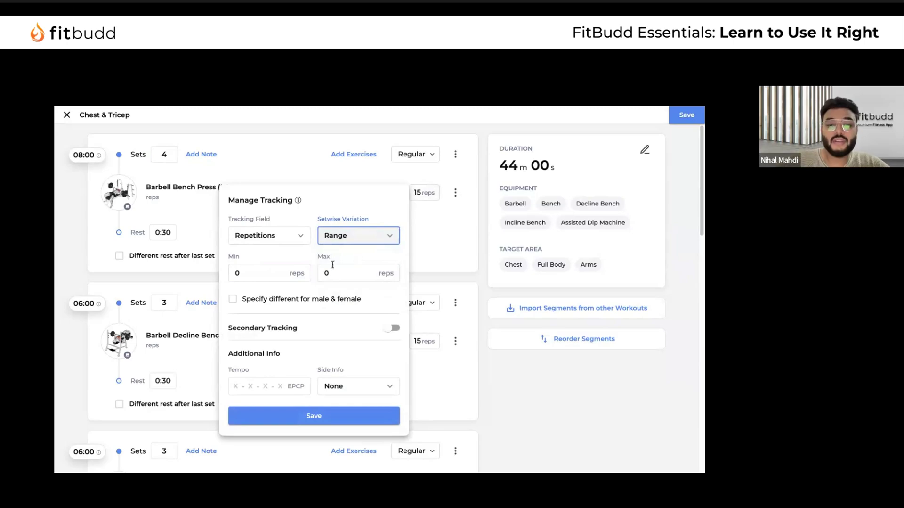
{"action": "left_click", "coordinate": [246, 276]}
{"action": "type", "text": "8"}
{"action": "key", "text": "Tab"}
{"action": "type", "text": "12"}
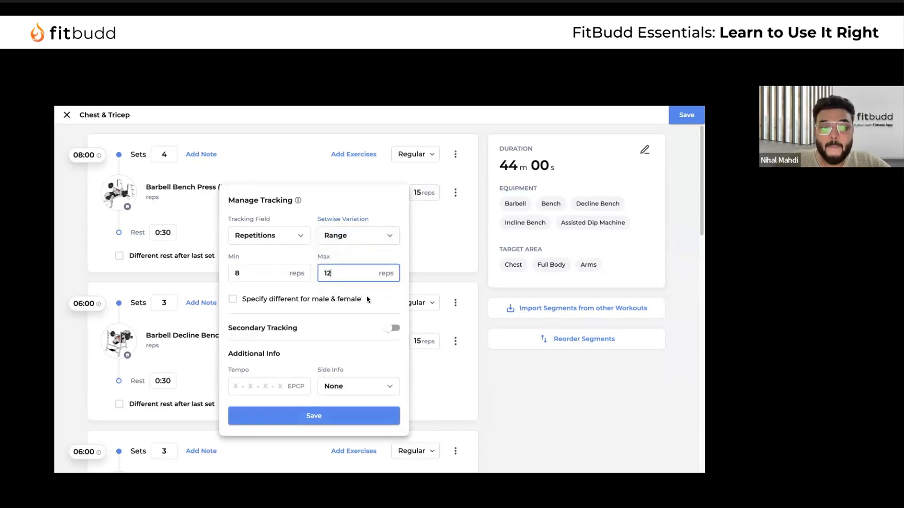
Enable secondary weight tracking with Side Info Per Leg and save the settings
{"action": "left_click", "coordinate": [389, 334]}
{"action": "scroll", "coordinate": [301, 344], "scroll_direction": "down", "scroll_amount": 2}
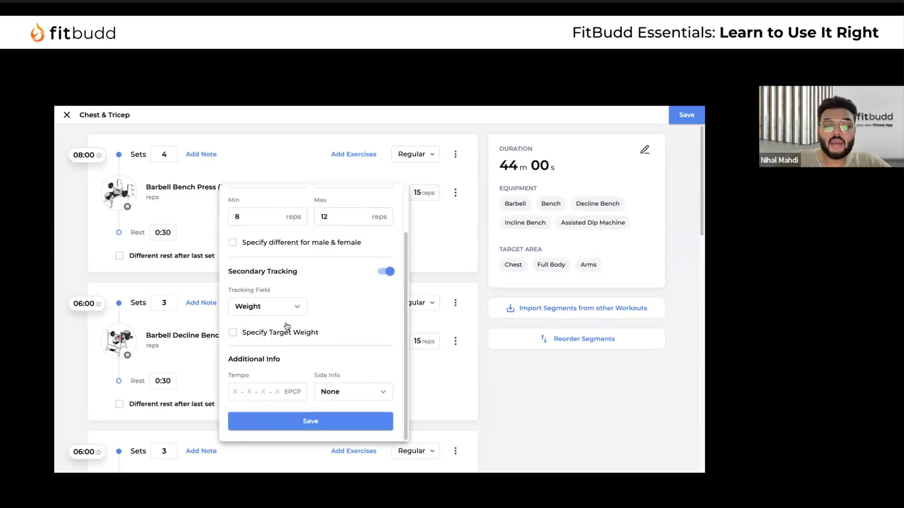
{"action": "left_click", "coordinate": [233, 332]}
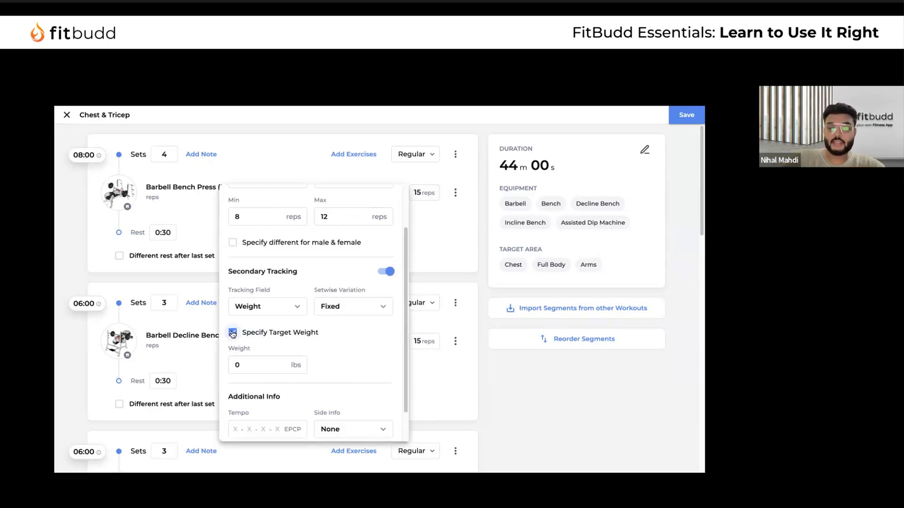
{"action": "left_click", "coordinate": [232, 332]}
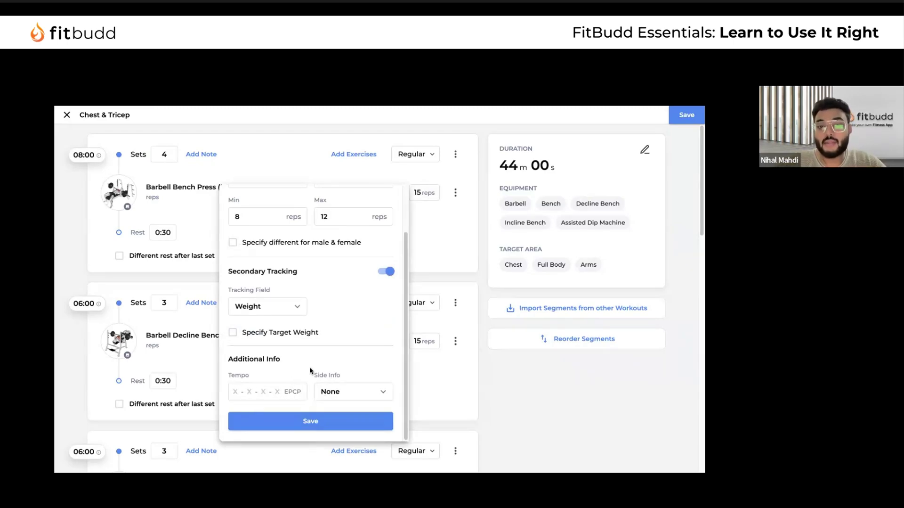
{"action": "left_click_drag", "start_coordinate": [226, 376], "coordinate": [313, 401]}
{"action": "left_click", "coordinate": [359, 396]}
{"action": "left_click", "coordinate": [351, 431]}
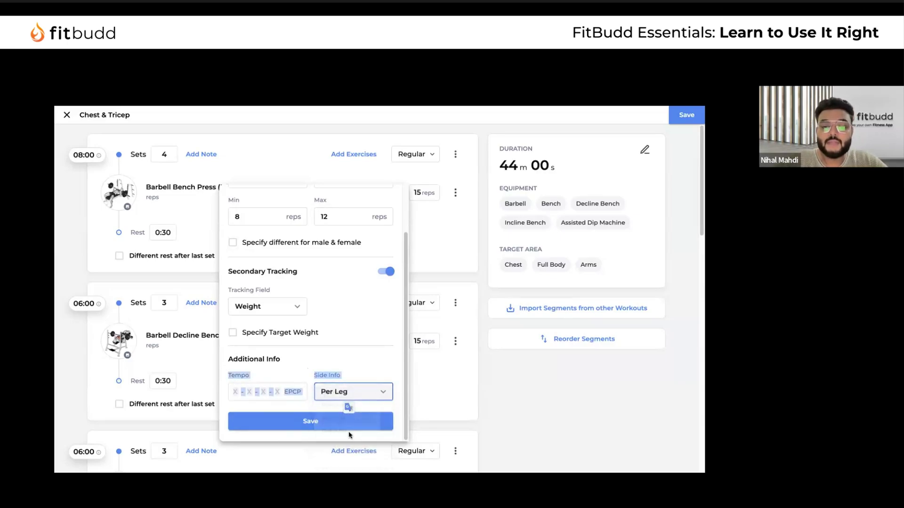
{"action": "left_click", "coordinate": [332, 361]}
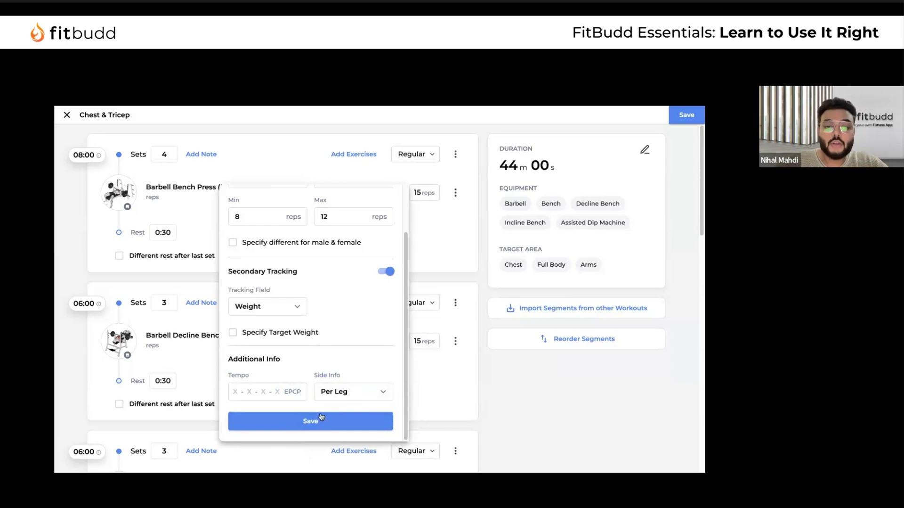
{"action": "left_click", "coordinate": [309, 426]}
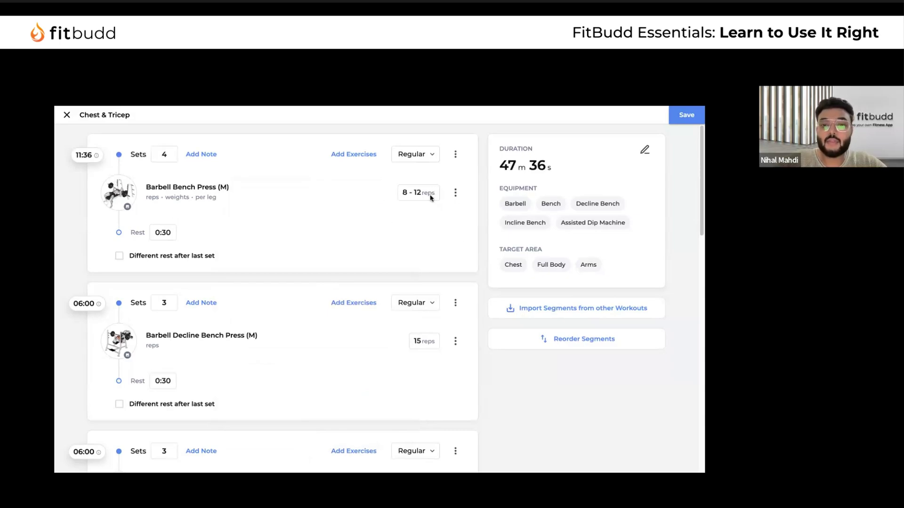
Set the Barbell Bench Press rest time to 1 m 30 s
{"action": "left_click", "coordinate": [163, 232]}
{"action": "left_click", "coordinate": [140, 314]}
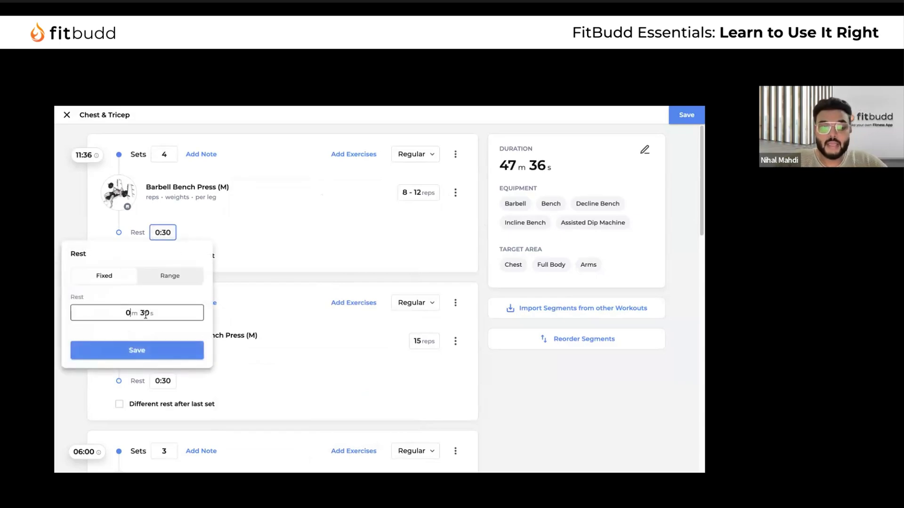
{"action": "type", "text": "1"}
{"action": "left_click", "coordinate": [140, 351]}
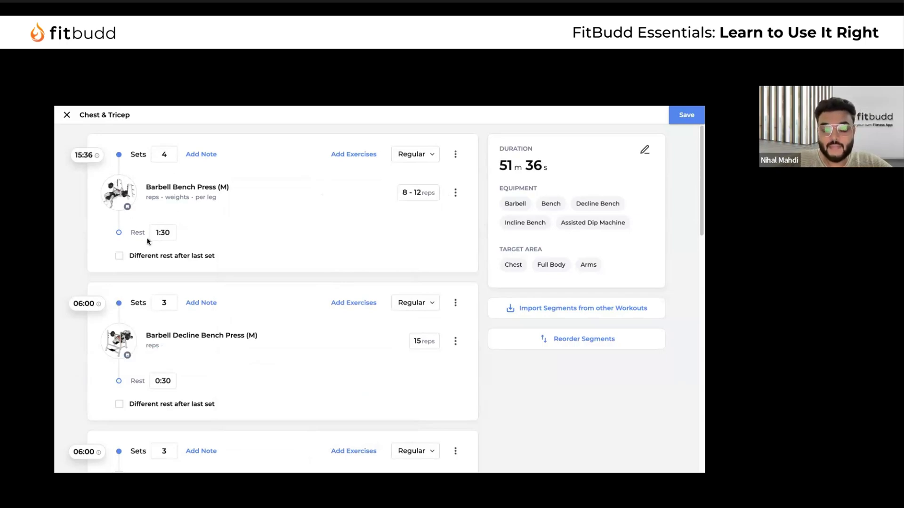
{"action": "scroll", "coordinate": [210, 276], "scroll_direction": "down", "scroll_amount": 1}
{"action": "scroll", "coordinate": [210, 275], "scroll_direction": "up", "scroll_amount": 1}
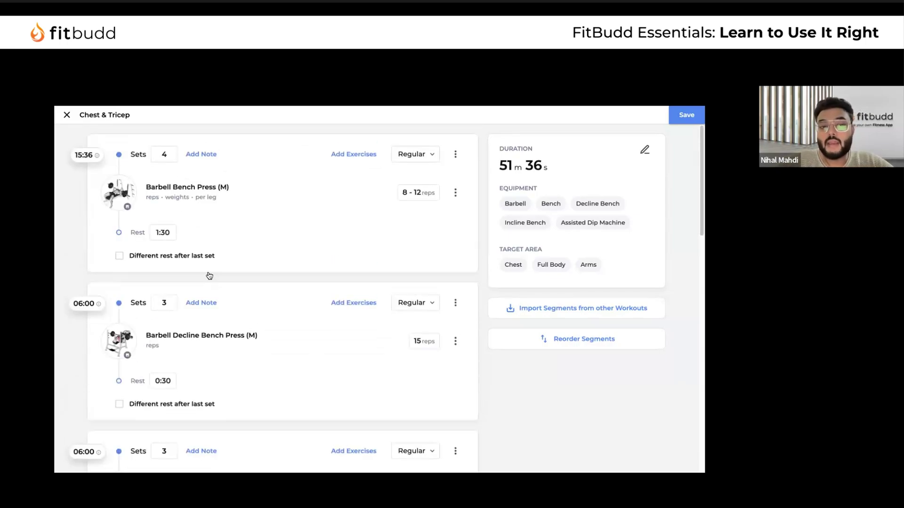
Start a note 'Explaining' on the first segment, then discard it
{"action": "left_click", "coordinate": [201, 153]}
{"action": "type", "text": "Explaining"}
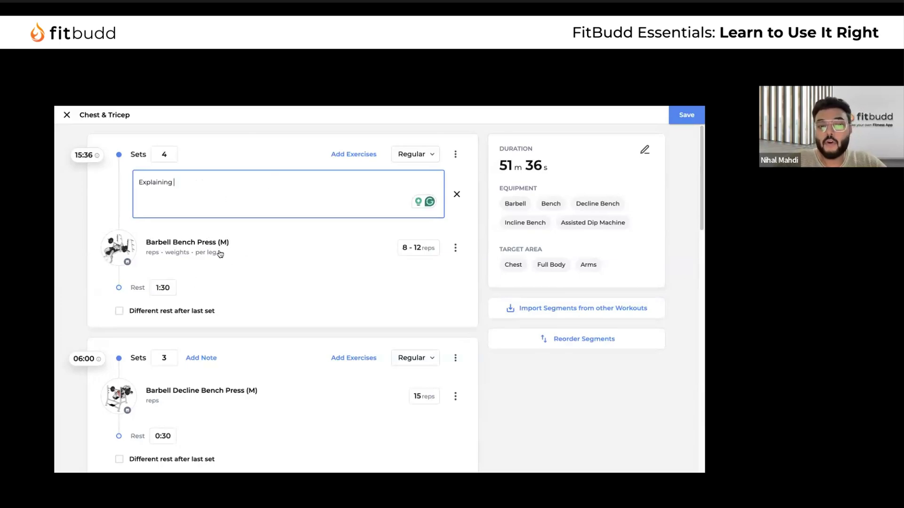
{"action": "left_click", "coordinate": [457, 196]}
{"action": "scroll", "coordinate": [304, 284], "scroll_direction": "down", "scroll_amount": 10}
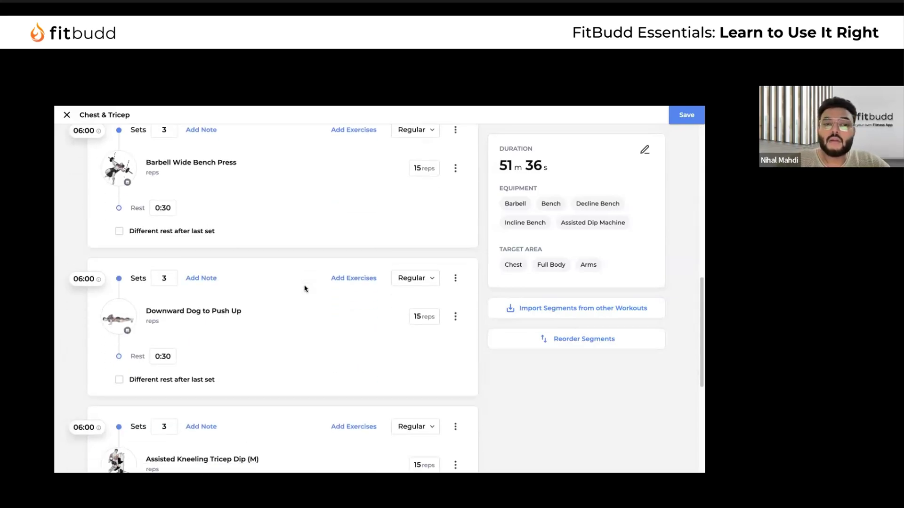
{"action": "scroll", "coordinate": [283, 280], "scroll_direction": "up", "scroll_amount": 5}
{"action": "scroll", "coordinate": [243, 277], "scroll_direction": "up", "scroll_amount": 6}
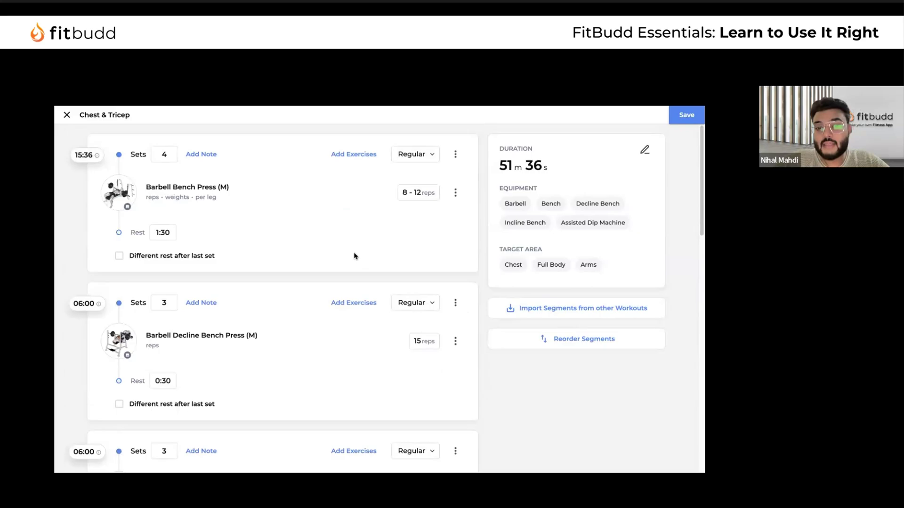
{"action": "scroll", "coordinate": [325, 297], "scroll_direction": "down", "scroll_amount": 12}
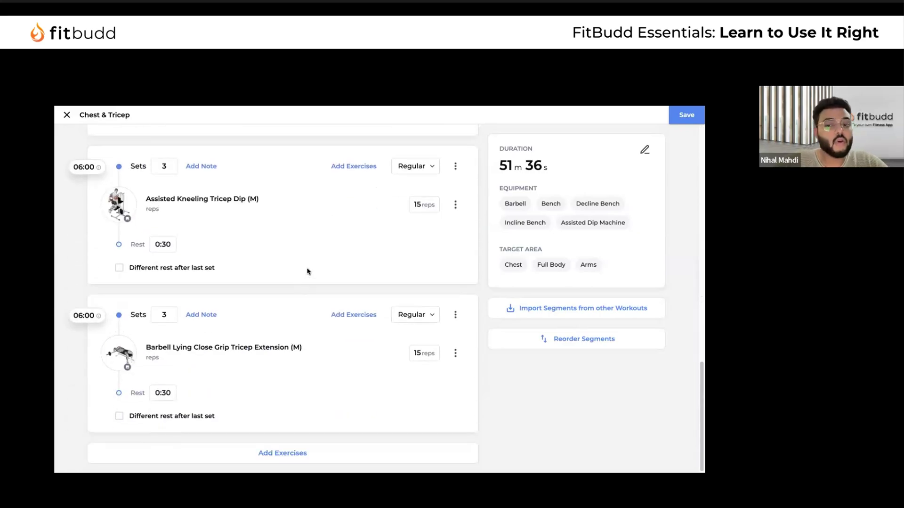
{"action": "scroll", "coordinate": [335, 229], "scroll_direction": "up", "scroll_amount": 12}
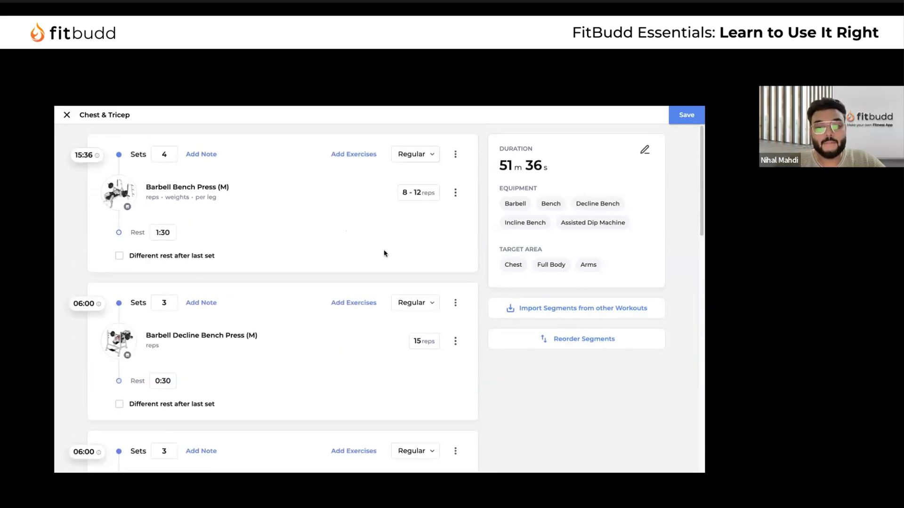
Search 'chest' workouts to import from and open Intermediate Fat Loss: Gym [Chest & Abs] - Day 1
{"action": "left_click", "coordinate": [570, 310]}
{"action": "left_click", "coordinate": [338, 200]}
{"action": "type", "text": "chest"}
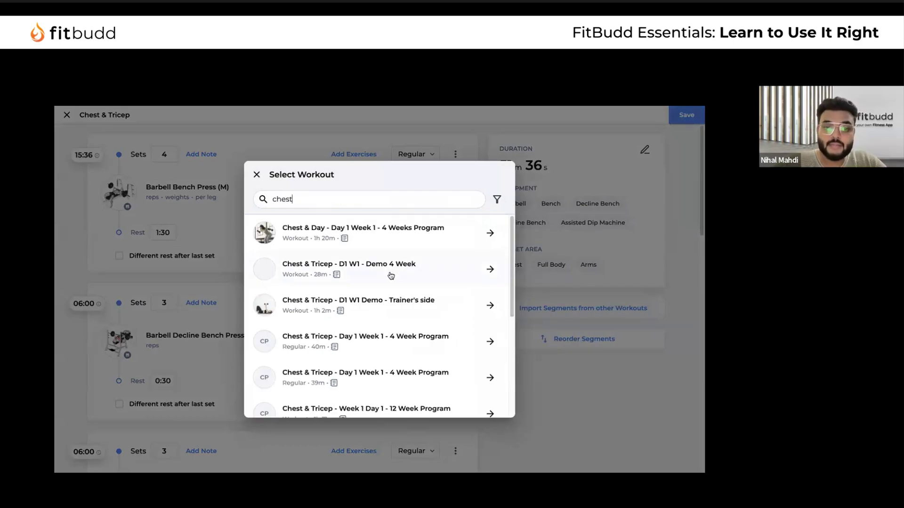
{"action": "scroll", "coordinate": [383, 328], "scroll_direction": "down", "scroll_amount": 2}
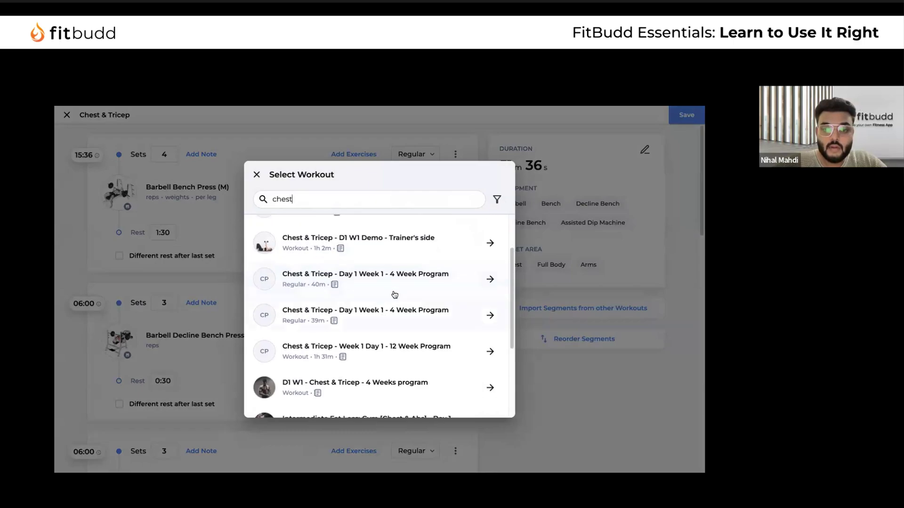
{"action": "left_click", "coordinate": [388, 318]}
{"action": "scroll", "coordinate": [356, 309], "scroll_direction": "down", "scroll_amount": 5}
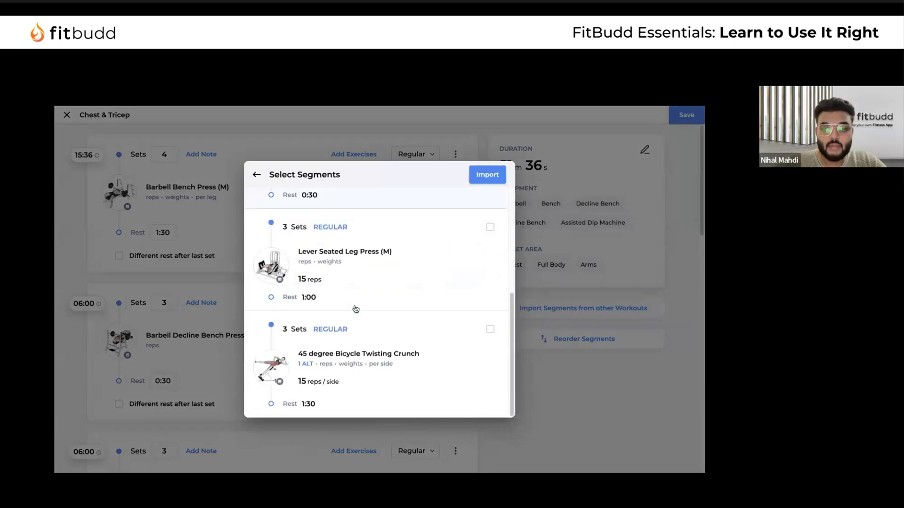
{"action": "scroll", "coordinate": [356, 308], "scroll_direction": "up", "scroll_amount": 5}
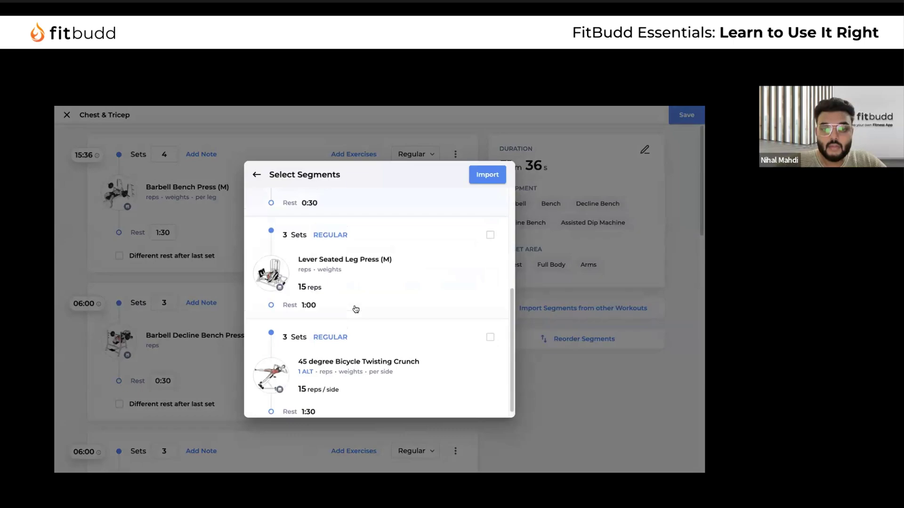
{"action": "left_click", "coordinate": [257, 174]}
{"action": "type", "text": "d"}
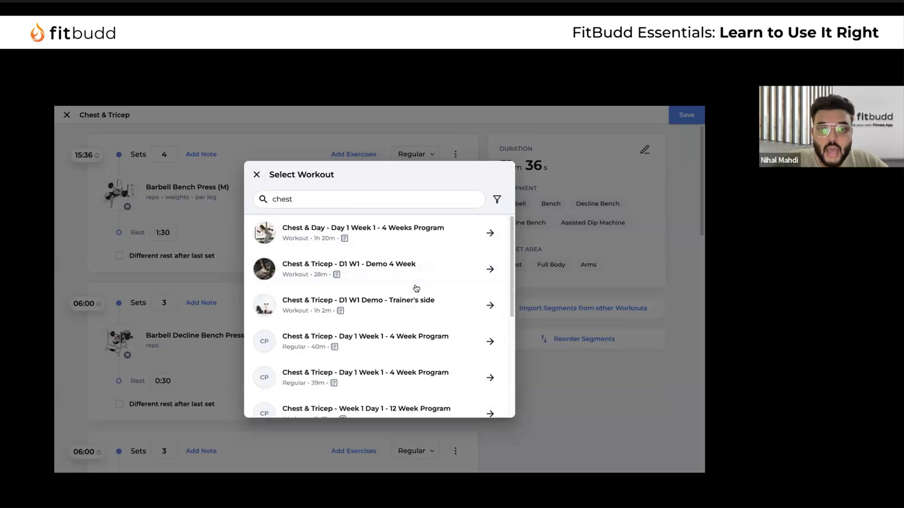
{"action": "scroll", "coordinate": [426, 343], "scroll_direction": "down", "scroll_amount": 5}
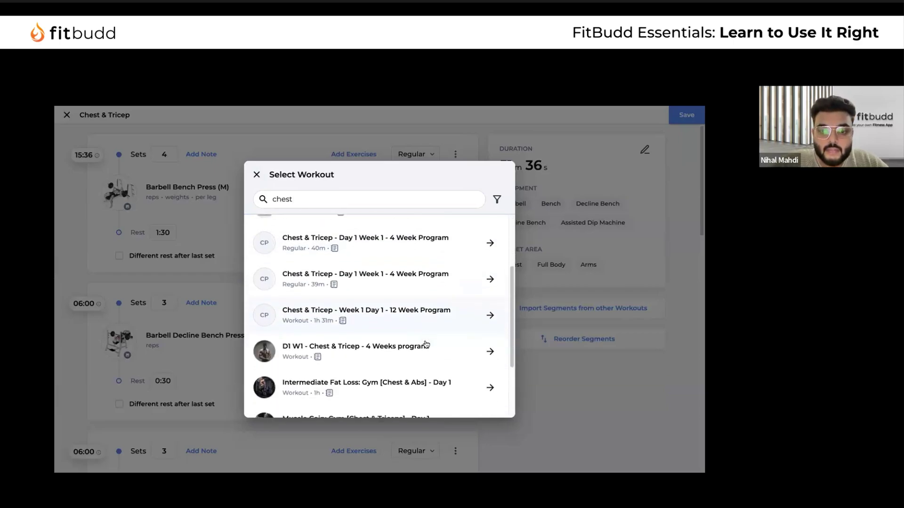
{"action": "left_click", "coordinate": [415, 297]}
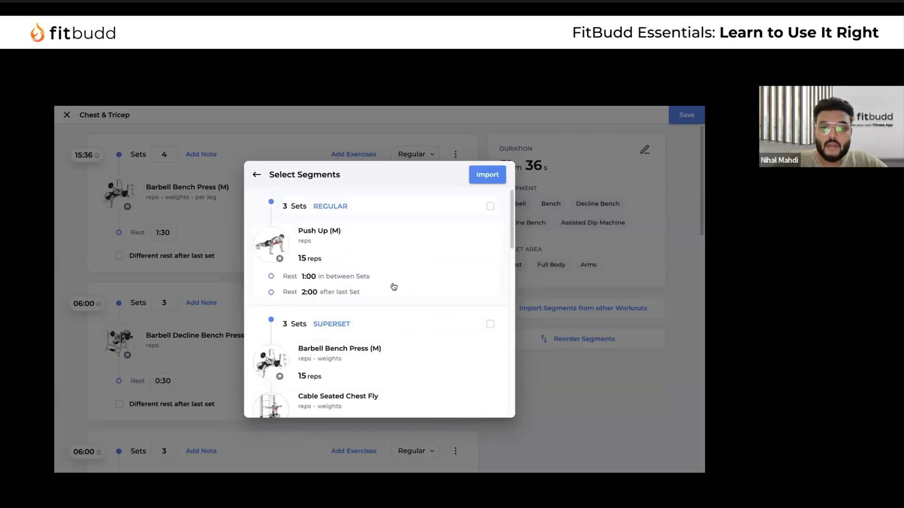
Import the Push Up, both superset, Decline Push Up and Crunch segments
{"action": "scroll", "coordinate": [455, 275], "scroll_direction": "down", "scroll_amount": 1}
{"action": "scroll", "coordinate": [455, 274], "scroll_direction": "up", "scroll_amount": 1}
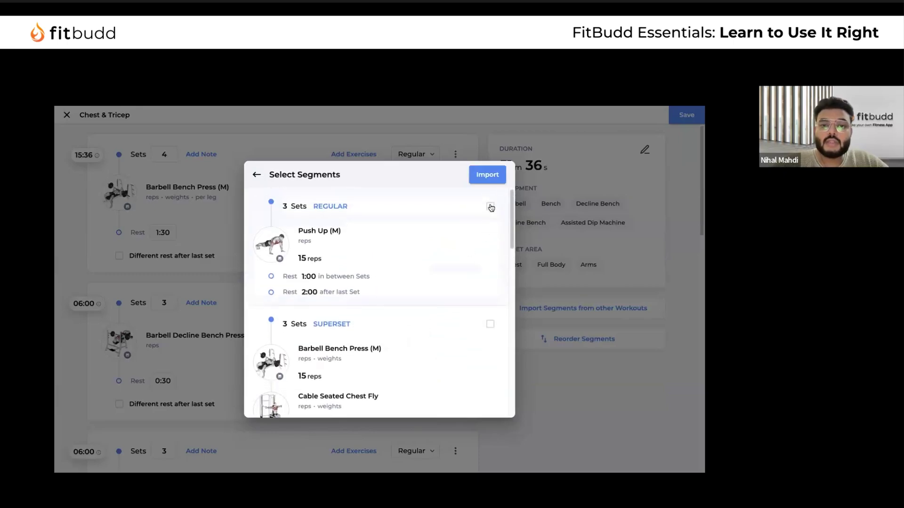
{"action": "left_click", "coordinate": [490, 202]}
{"action": "scroll", "coordinate": [469, 276], "scroll_direction": "down", "scroll_amount": 2}
{"action": "scroll", "coordinate": [471, 276], "scroll_direction": "down", "scroll_amount": 2}
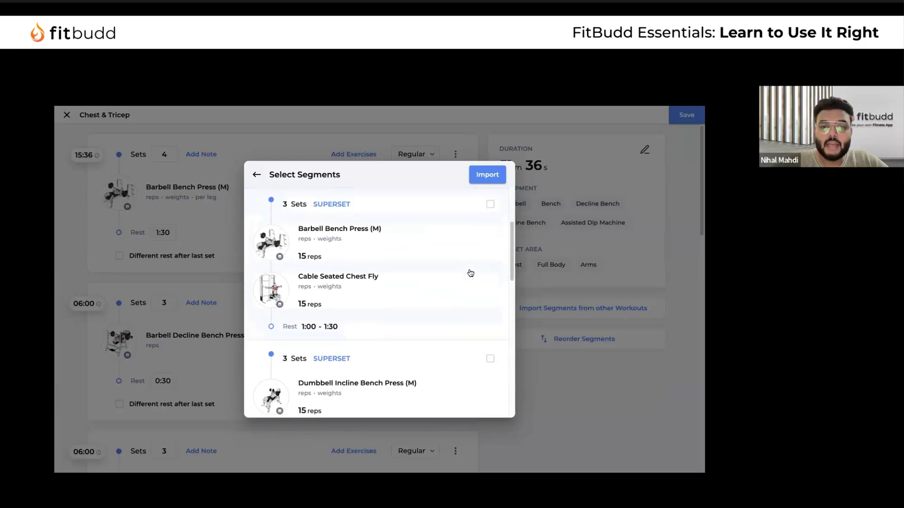
{"action": "left_click", "coordinate": [490, 208]}
{"action": "scroll", "coordinate": [450, 284], "scroll_direction": "down", "scroll_amount": 3}
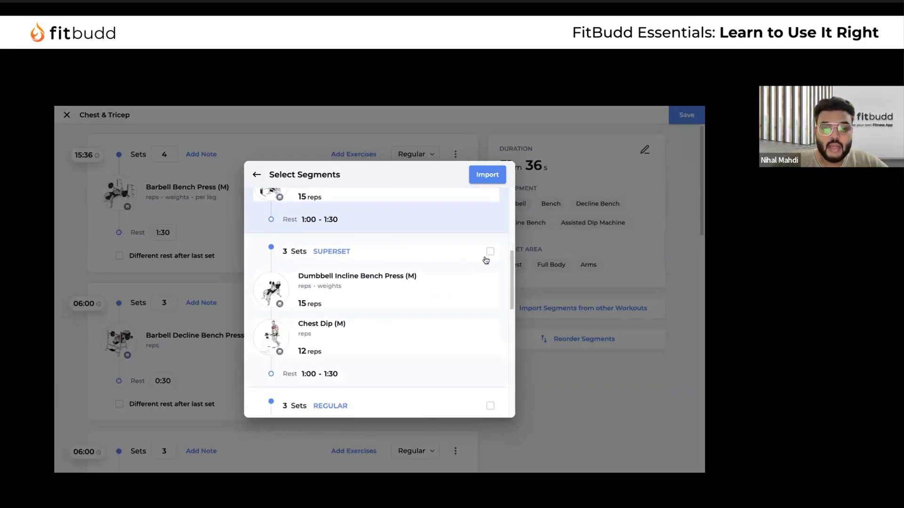
{"action": "left_click", "coordinate": [490, 251]}
{"action": "scroll", "coordinate": [455, 332], "scroll_direction": "down", "scroll_amount": 3}
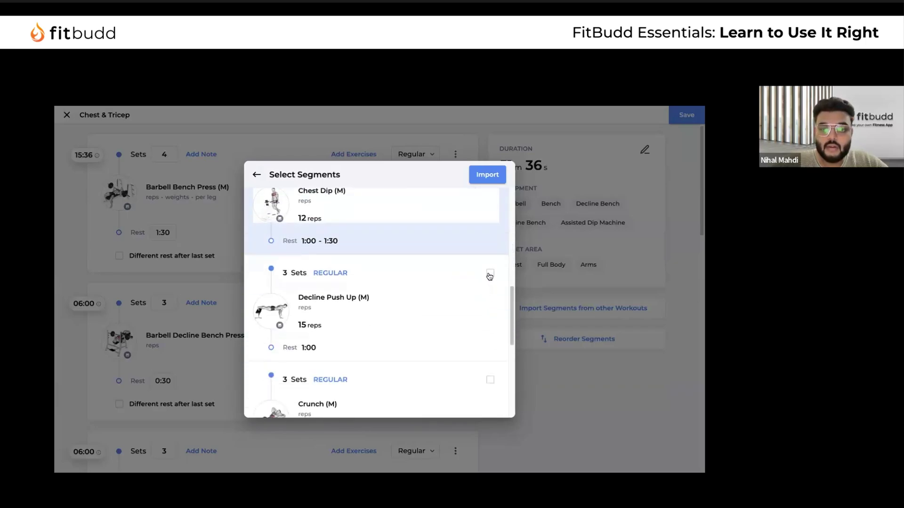
{"action": "left_click", "coordinate": [464, 337]}
{"action": "scroll", "coordinate": [461, 340], "scroll_direction": "down", "scroll_amount": 1}
{"action": "scroll", "coordinate": [461, 341], "scroll_direction": "down", "scroll_amount": 2}
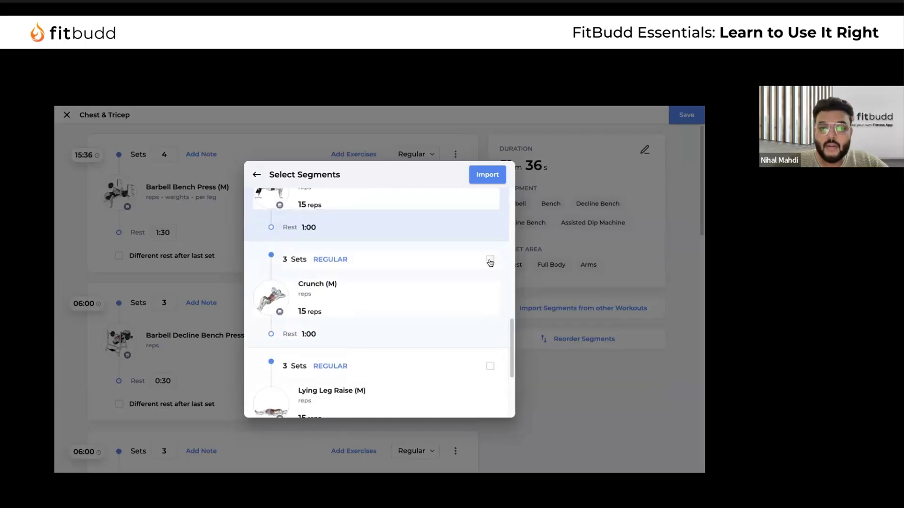
{"action": "left_click", "coordinate": [491, 259]}
{"action": "left_click", "coordinate": [488, 174]}
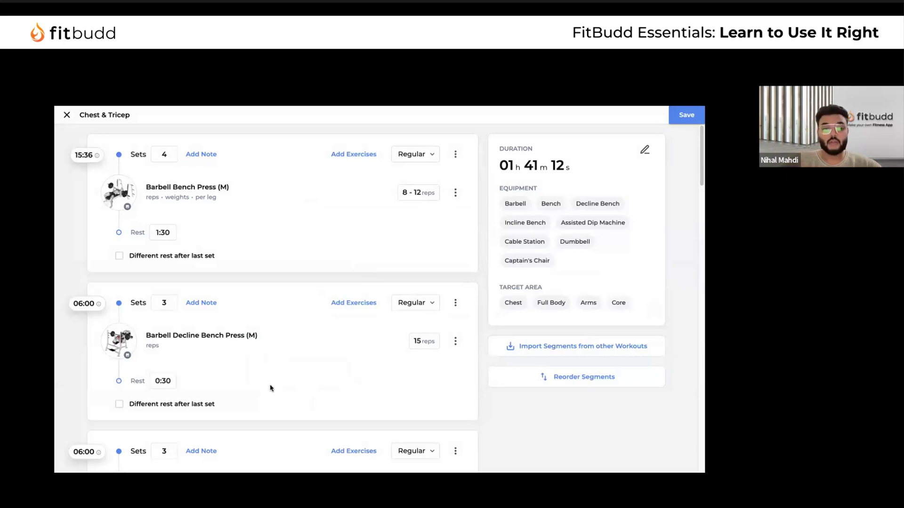
{"action": "scroll", "coordinate": [271, 387], "scroll_direction": "down", "scroll_amount": 10}
{"action": "scroll", "coordinate": [270, 384], "scroll_direction": "down", "scroll_amount": 5}
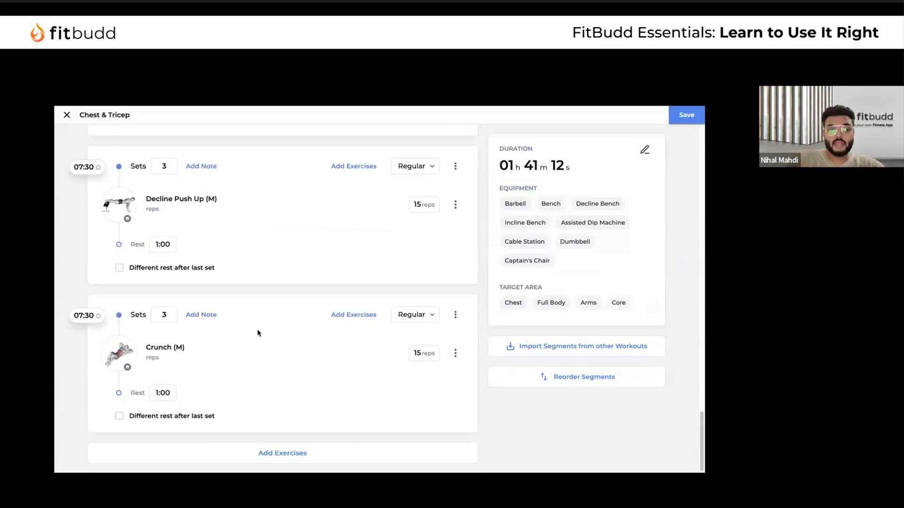
{"action": "scroll", "coordinate": [257, 333], "scroll_direction": "up", "scroll_amount": 10}
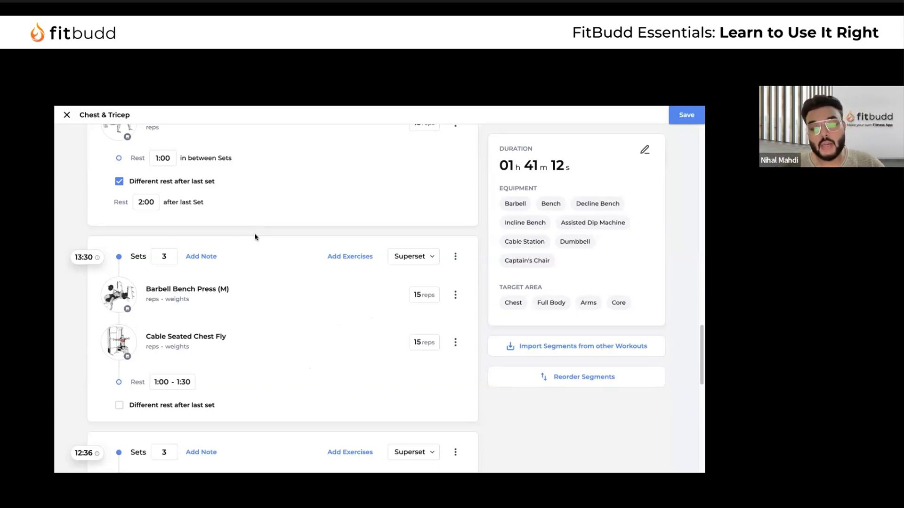
{"action": "scroll", "coordinate": [254, 236], "scroll_direction": "up", "scroll_amount": 10}
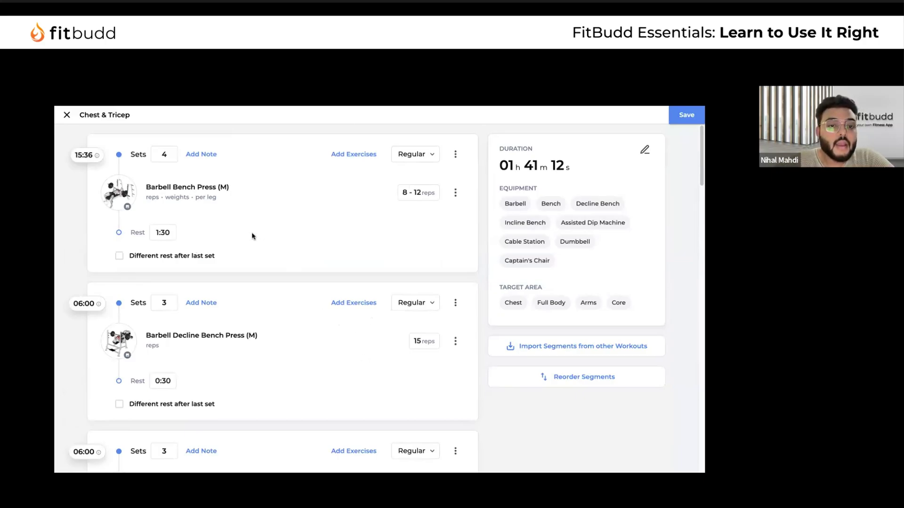
{"action": "scroll", "coordinate": [232, 313], "scroll_direction": "down", "scroll_amount": 15}
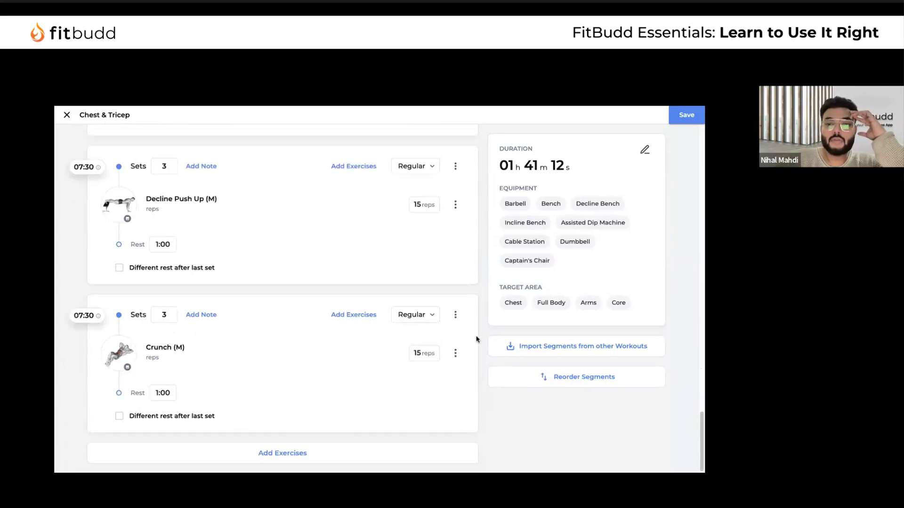
{"action": "scroll", "coordinate": [451, 285], "scroll_direction": "up", "scroll_amount": 15}
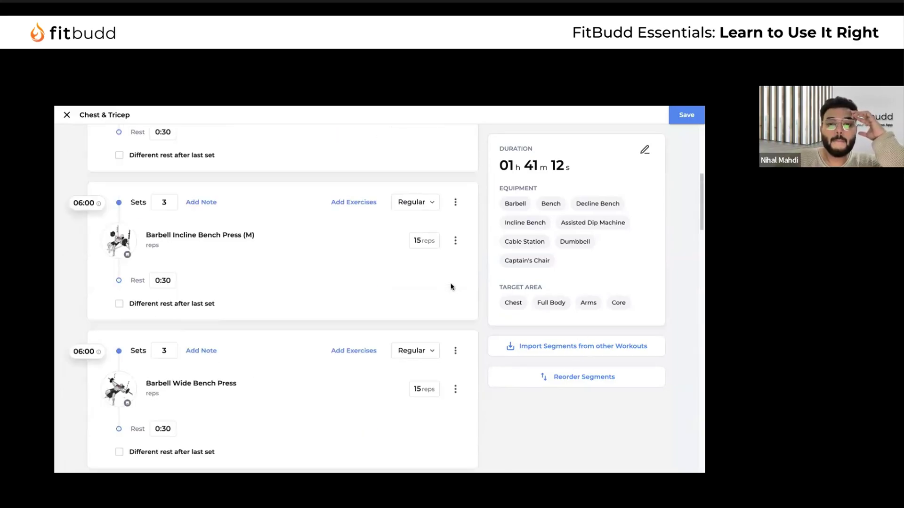
Save the updated Chest & Tricep workout
{"action": "left_click", "coordinate": [687, 117]}
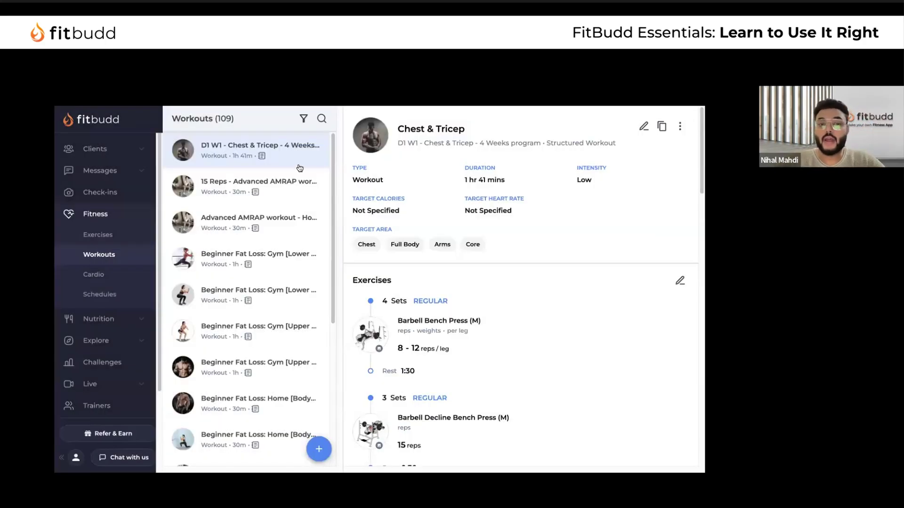
{"action": "scroll", "coordinate": [466, 280], "scroll_direction": "down", "scroll_amount": 15}
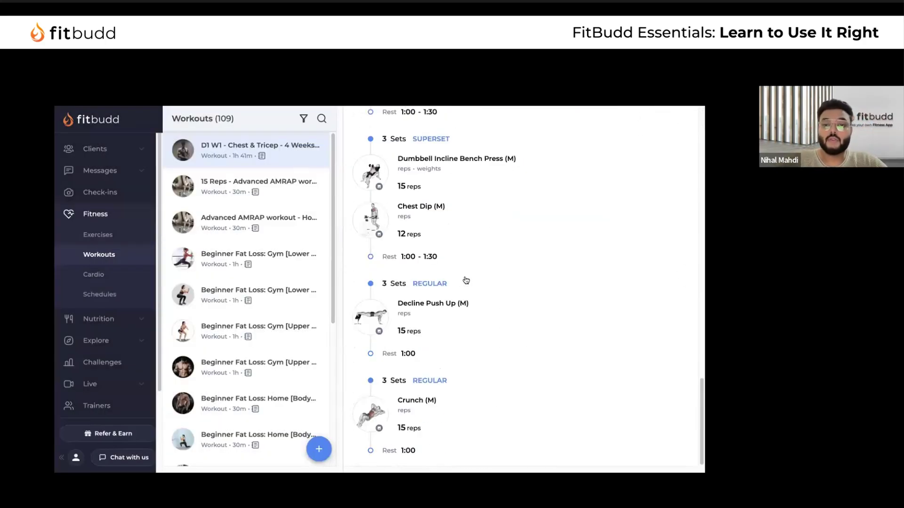
{"action": "scroll", "coordinate": [467, 279], "scroll_direction": "up", "scroll_amount": 15}
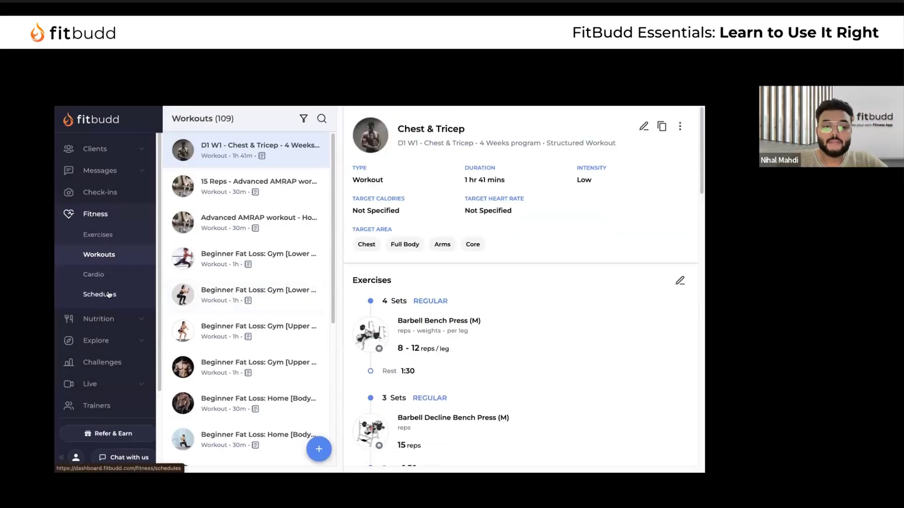
View the Chest & Tricep and Burn Fat with AMRAP workouts, then open Schedules
{"action": "left_click", "coordinate": [96, 276]}
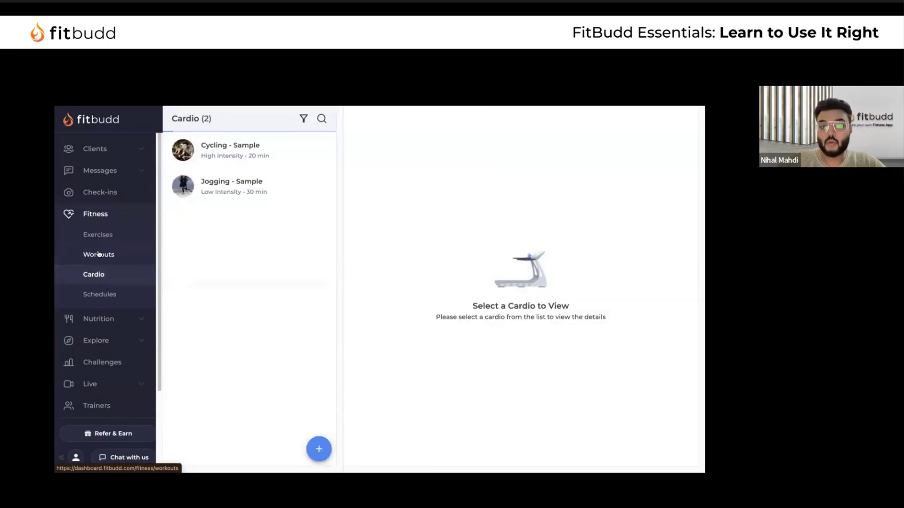
{"action": "left_click", "coordinate": [99, 255]}
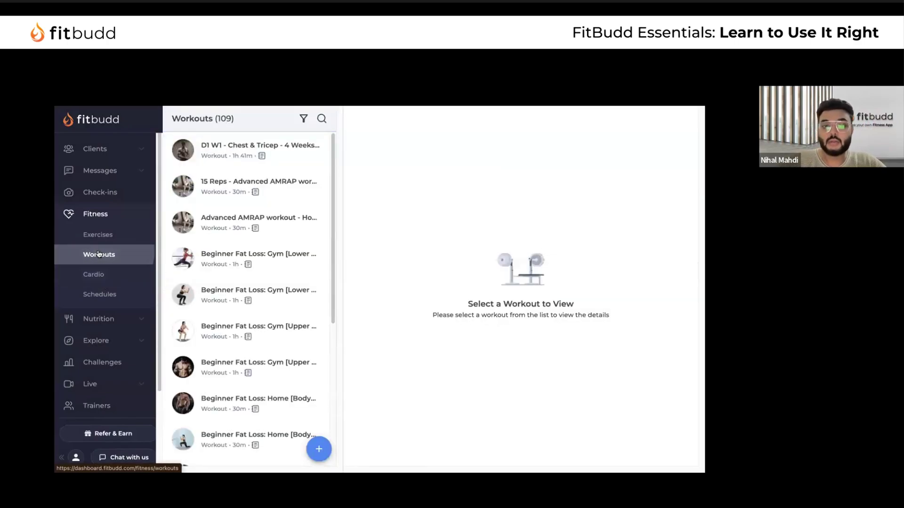
{"action": "left_click", "coordinate": [275, 157]}
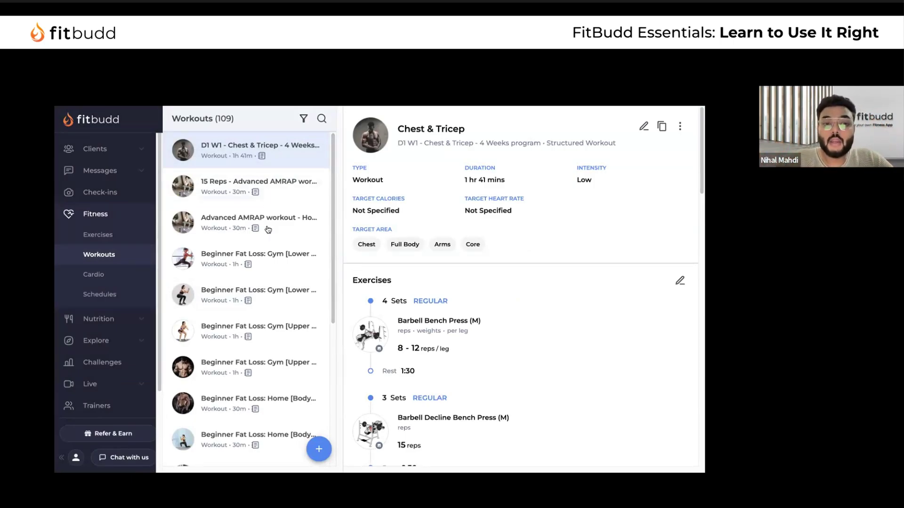
{"action": "scroll", "coordinate": [268, 229], "scroll_direction": "down", "scroll_amount": 5}
{"action": "scroll", "coordinate": [262, 221], "scroll_direction": "up", "scroll_amount": 5}
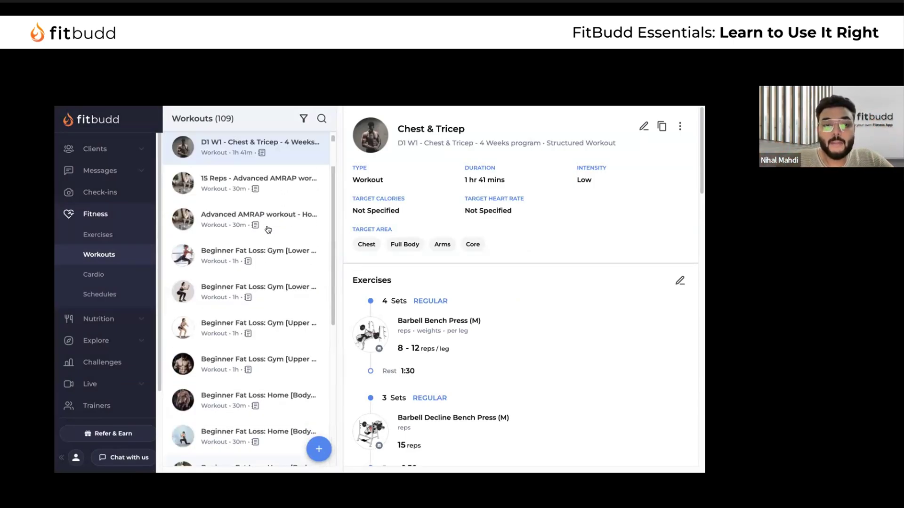
{"action": "left_click", "coordinate": [261, 193]}
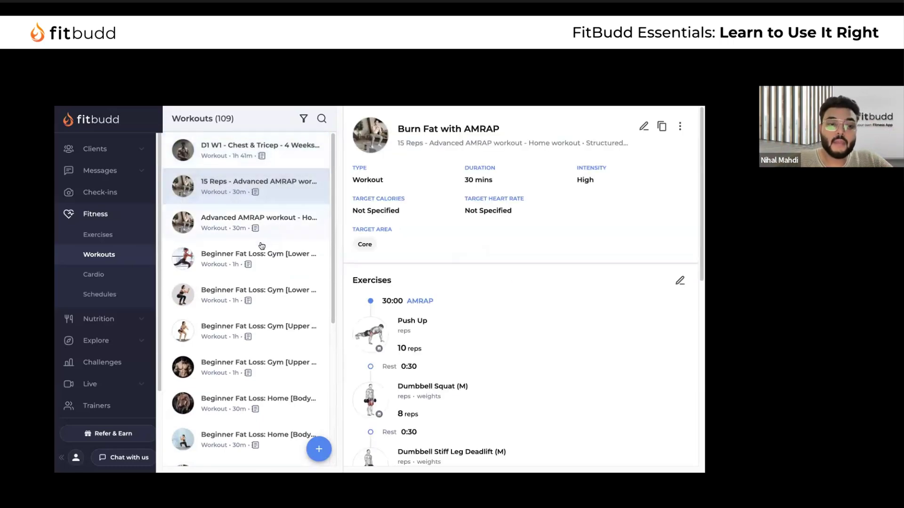
{"action": "left_click", "coordinate": [109, 296]}
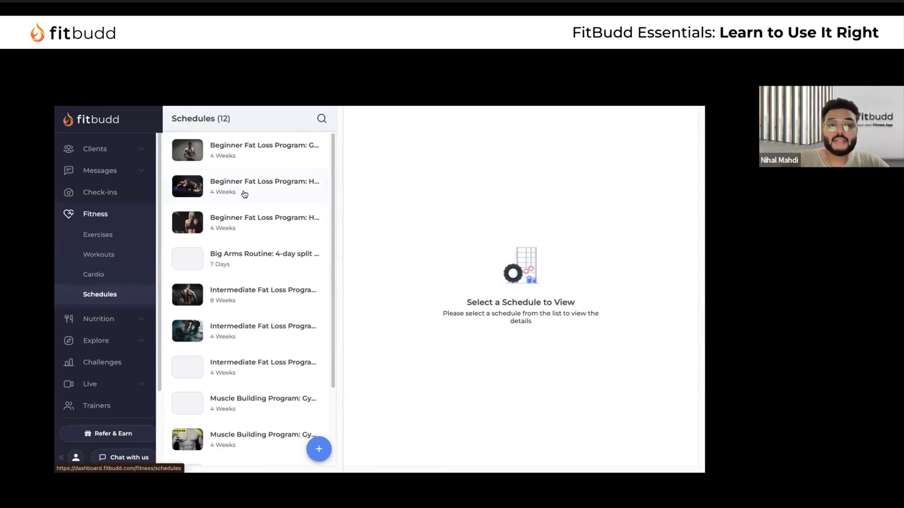
Browse the beginner fat loss schedules and their weekly plans
{"action": "left_click", "coordinate": [244, 194]}
{"action": "left_click", "coordinate": [245, 160]}
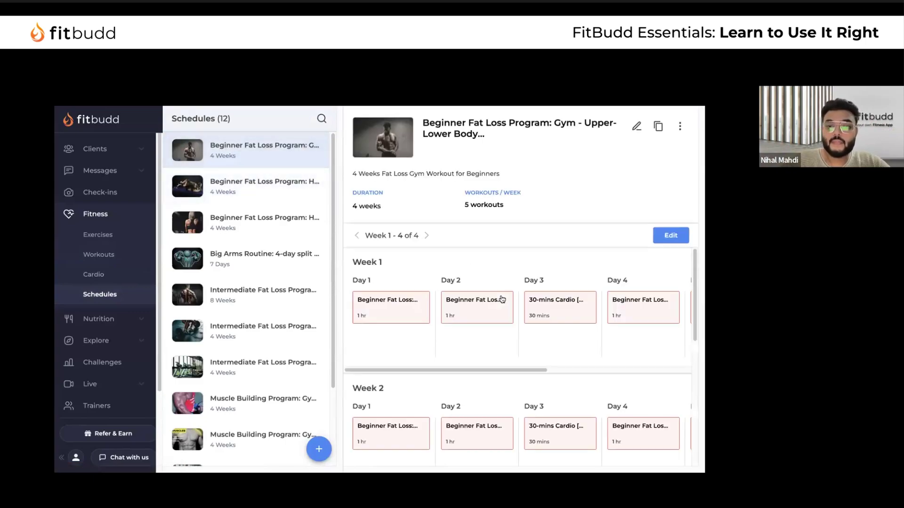
{"action": "scroll", "coordinate": [565, 290], "scroll_direction": "down", "scroll_amount": 2}
{"action": "scroll", "coordinate": [567, 292], "scroll_direction": "up", "scroll_amount": 2}
{"action": "scroll", "coordinate": [572, 303], "scroll_direction": "right", "scroll_amount": 5}
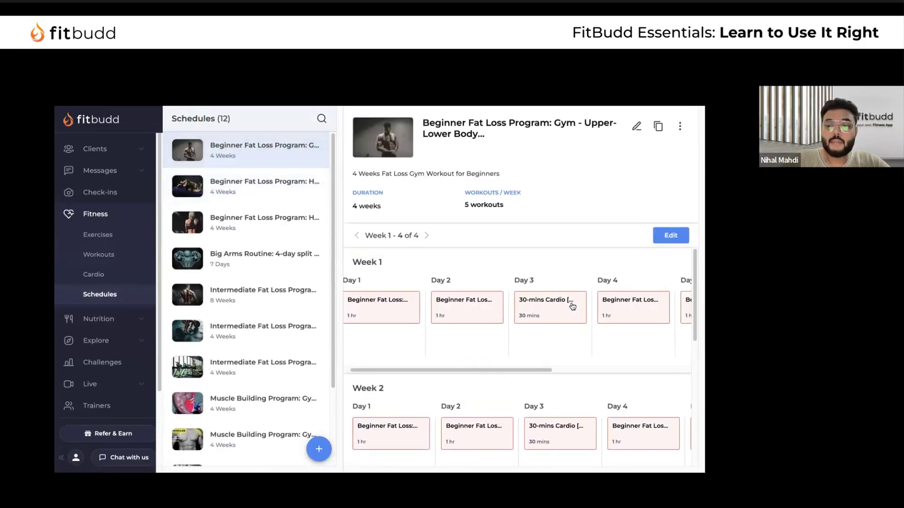
{"action": "scroll", "coordinate": [563, 349], "scroll_direction": "left", "scroll_amount": 5}
{"action": "scroll", "coordinate": [601, 323], "scroll_direction": "down", "scroll_amount": 2}
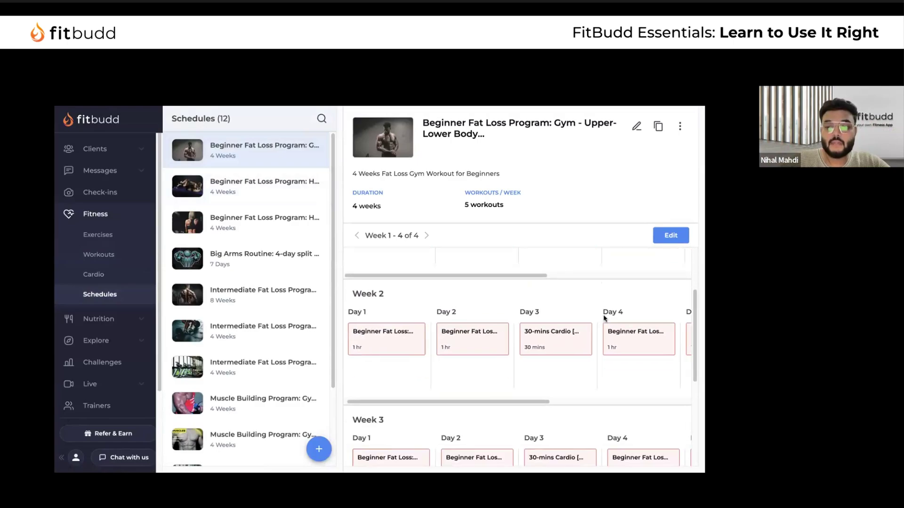
{"action": "scroll", "coordinate": [604, 318], "scroll_direction": "right", "scroll_amount": 5}
{"action": "scroll", "coordinate": [584, 337], "scroll_direction": "left", "scroll_amount": 5}
{"action": "scroll", "coordinate": [591, 330], "scroll_direction": "down", "scroll_amount": 3}
{"action": "scroll", "coordinate": [596, 307], "scroll_direction": "right", "scroll_amount": 5}
{"action": "scroll", "coordinate": [597, 306], "scroll_direction": "left", "scroll_amount": 5}
{"action": "scroll", "coordinate": [596, 329], "scroll_direction": "down", "scroll_amount": 1}
{"action": "scroll", "coordinate": [597, 381], "scroll_direction": "right", "scroll_amount": 5}
{"action": "scroll", "coordinate": [579, 376], "scroll_direction": "left", "scroll_amount": 5}
{"action": "scroll", "coordinate": [545, 326], "scroll_direction": "up", "scroll_amount": 8}
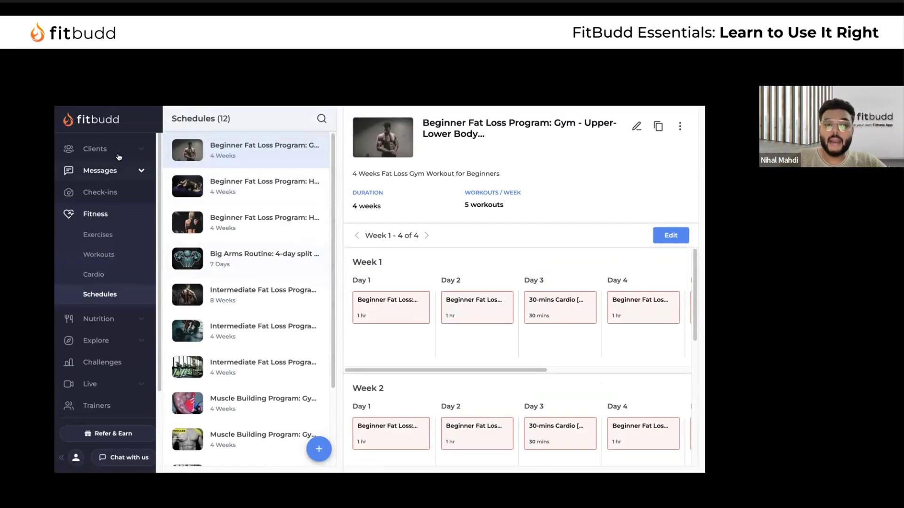
{"action": "scroll", "coordinate": [128, 325], "scroll_direction": "down", "scroll_amount": 3}
View the 3 Months Transformation Plan's automation settings under Payment Plans
{"action": "left_click", "coordinate": [122, 354]}
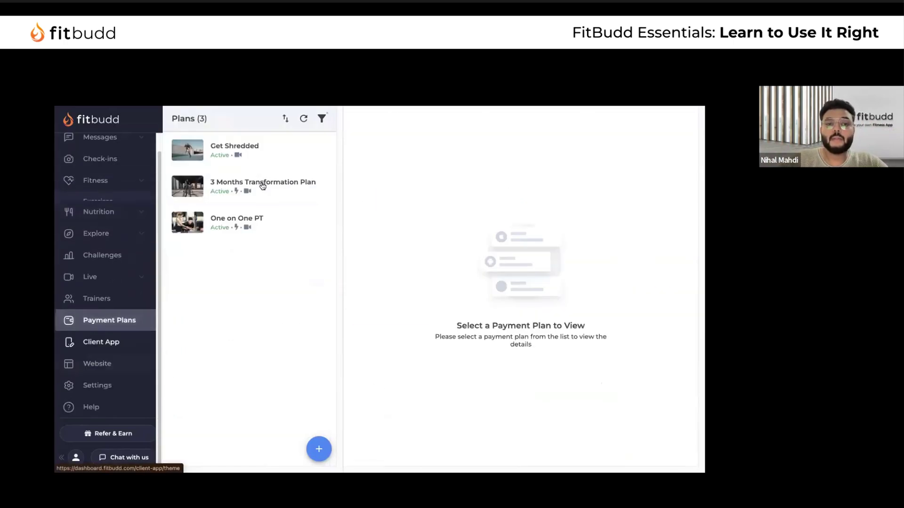
{"action": "left_click", "coordinate": [262, 197]}
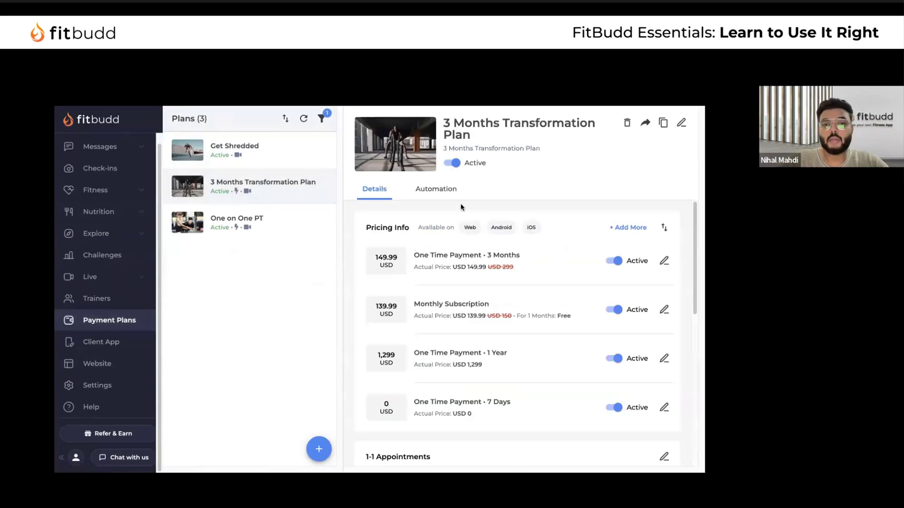
{"action": "left_click", "coordinate": [437, 192]}
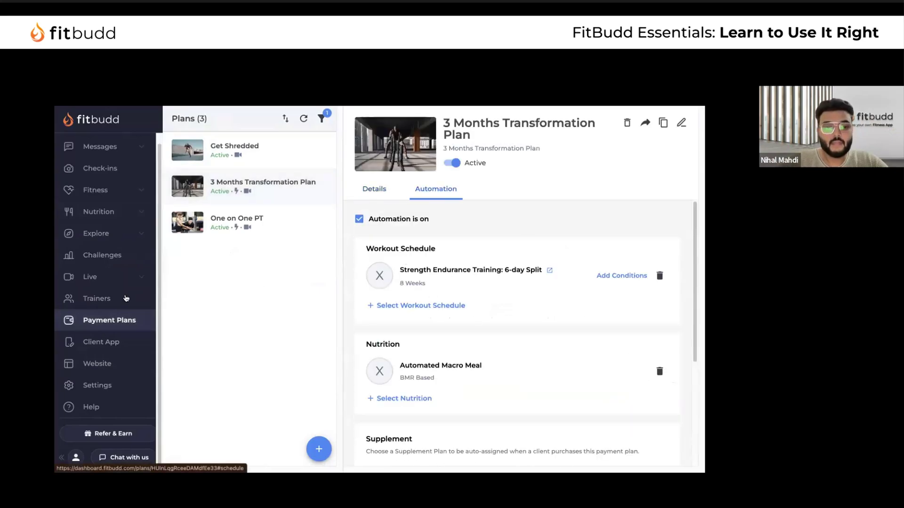
{"action": "scroll", "coordinate": [111, 259], "scroll_direction": "up", "scroll_amount": 2}
Open the Cardio library and begin adding a new cardio session
{"action": "left_click", "coordinate": [95, 231]}
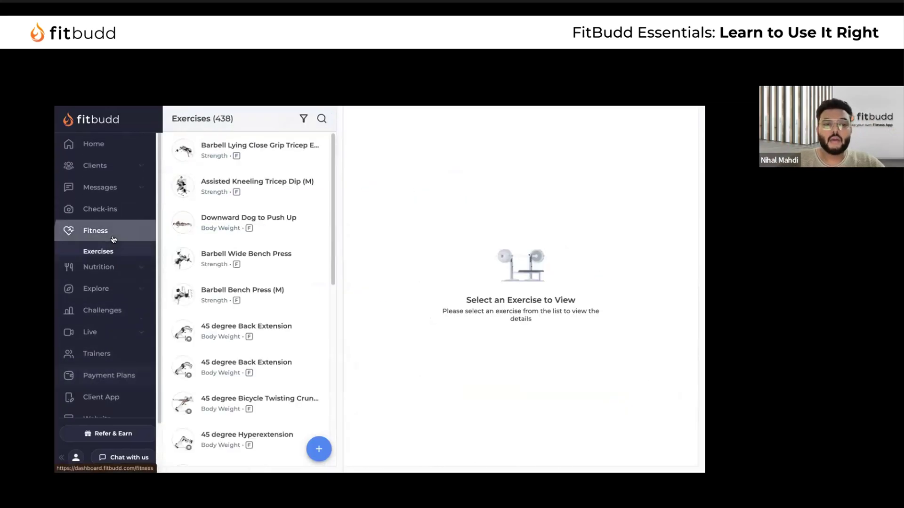
{"action": "left_click", "coordinate": [107, 310]}
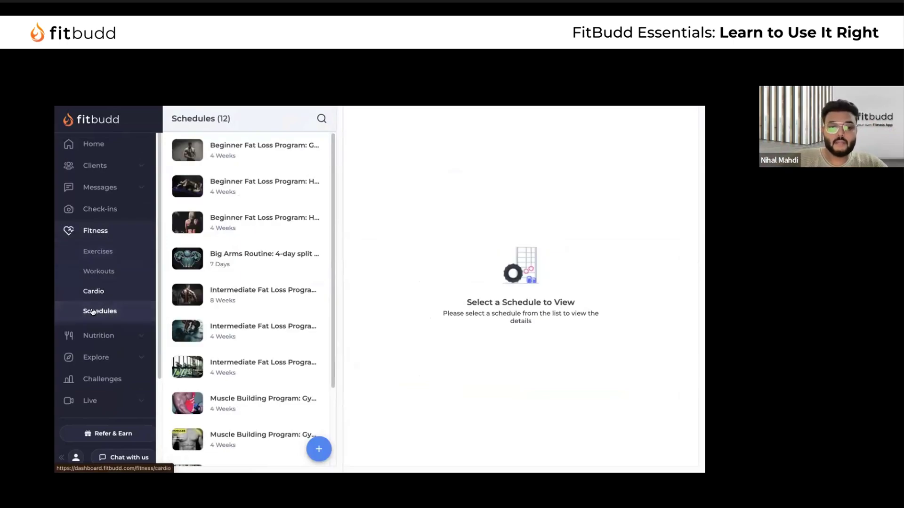
{"action": "left_click", "coordinate": [94, 293]}
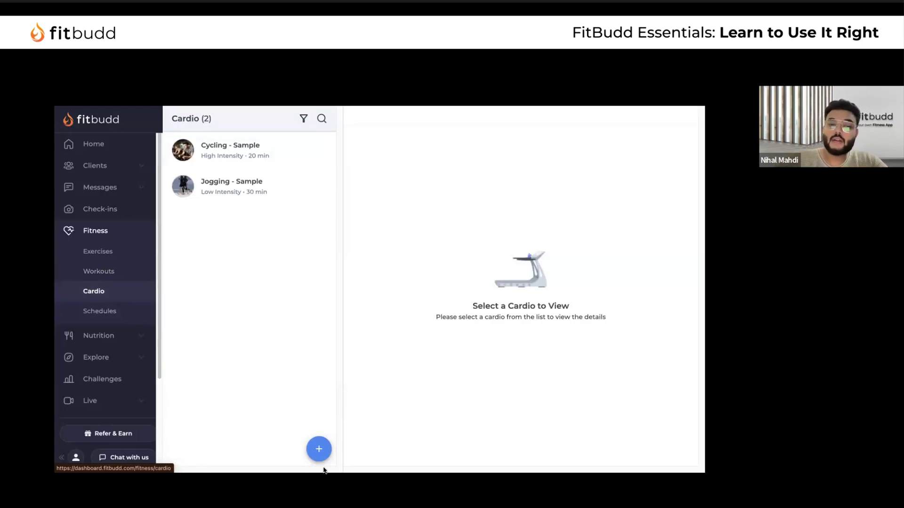
{"action": "left_click", "coordinate": [319, 449]}
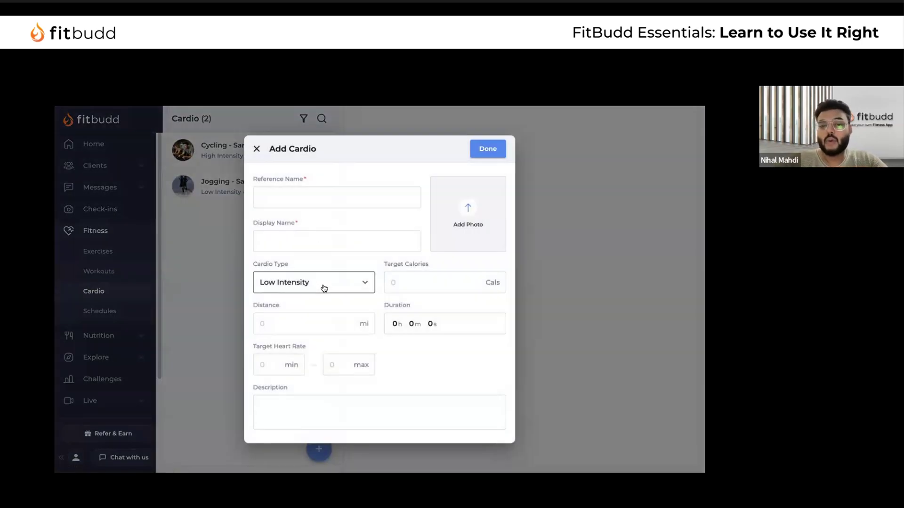
{"action": "left_click", "coordinate": [323, 287]}
{"action": "left_click", "coordinate": [314, 306]}
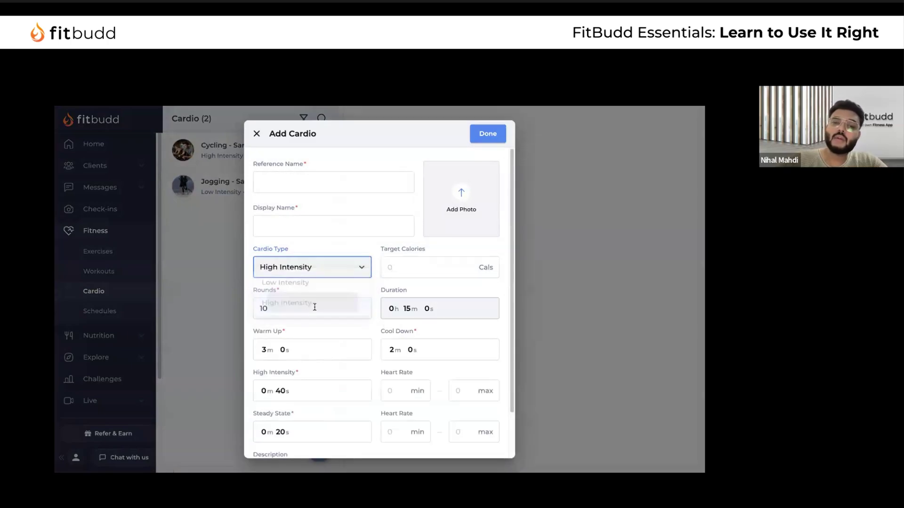
{"action": "left_click", "coordinate": [333, 269]}
{"action": "left_click", "coordinate": [300, 247]}
{"action": "left_click", "coordinate": [280, 203]}
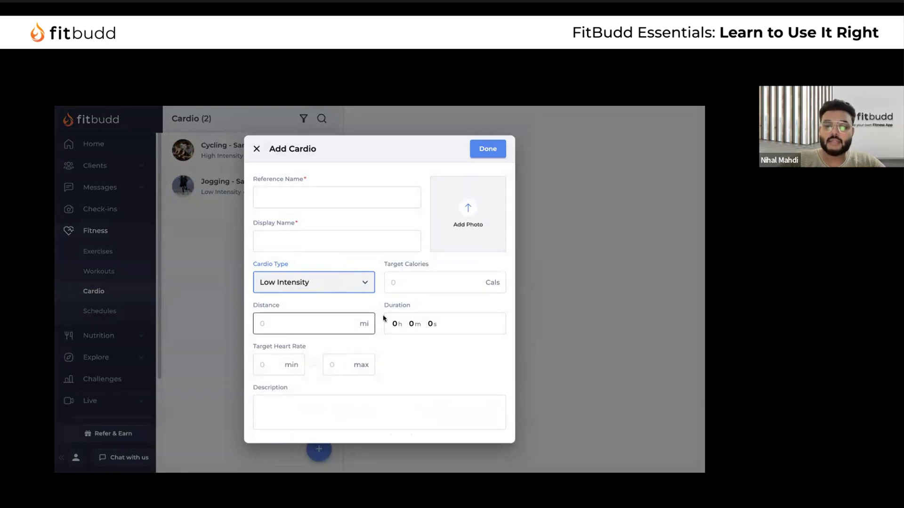
{"action": "left_click", "coordinate": [350, 284]}
{"action": "left_click", "coordinate": [315, 302]}
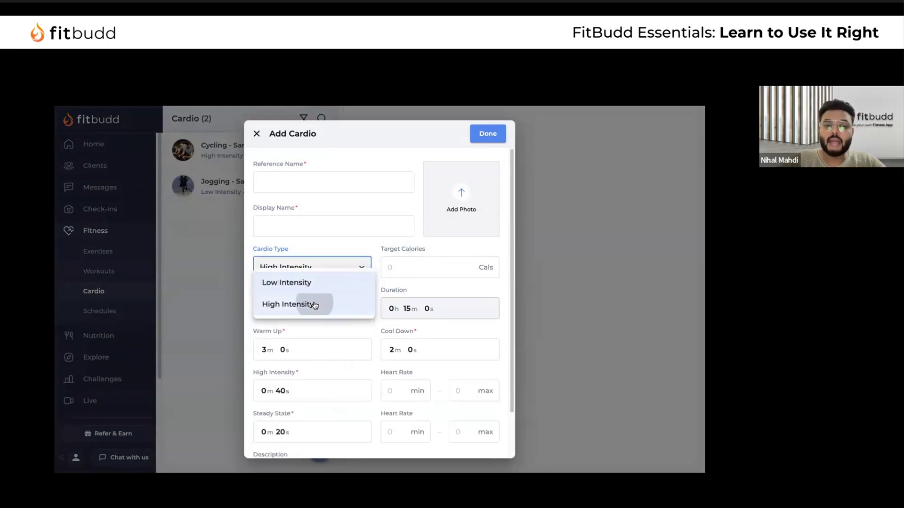
{"action": "scroll", "coordinate": [322, 366], "scroll_direction": "down", "scroll_amount": 1}
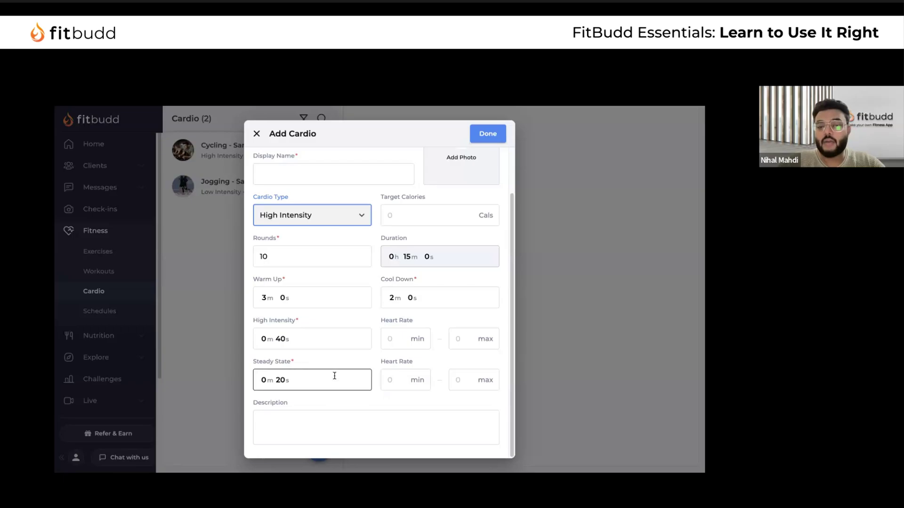
{"action": "scroll", "coordinate": [379, 236], "scroll_direction": "up", "scroll_amount": 2}
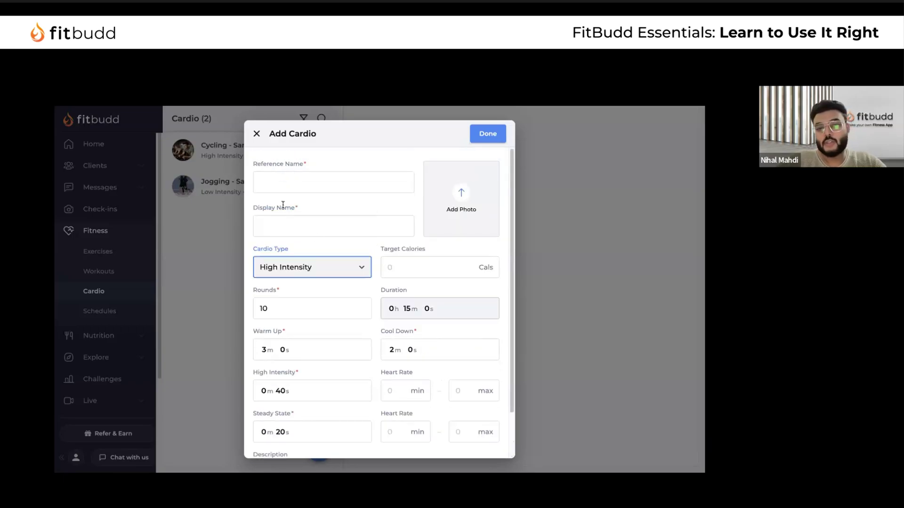
{"action": "left_click", "coordinate": [259, 134]}
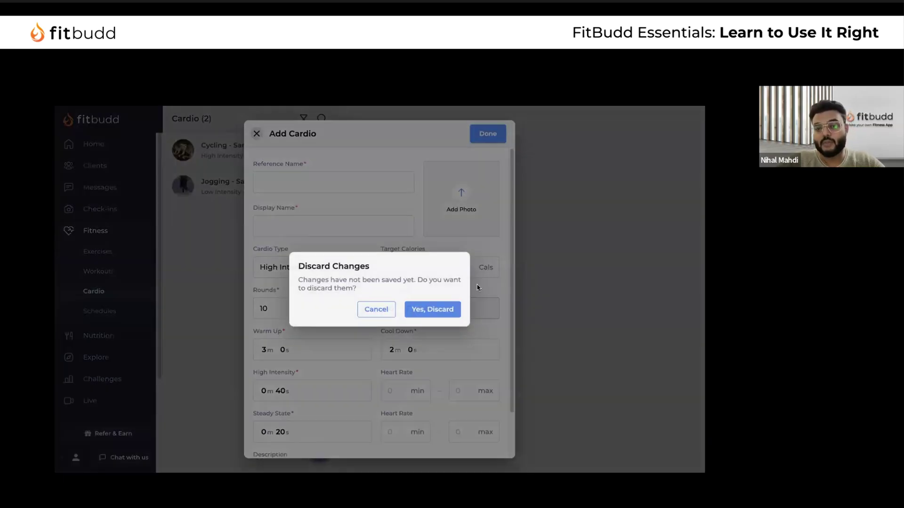
{"action": "left_click", "coordinate": [443, 311]}
Read the Cycling sample's full description, then check the Jogging sample's 30 min duration
{"action": "left_click", "coordinate": [279, 157]}
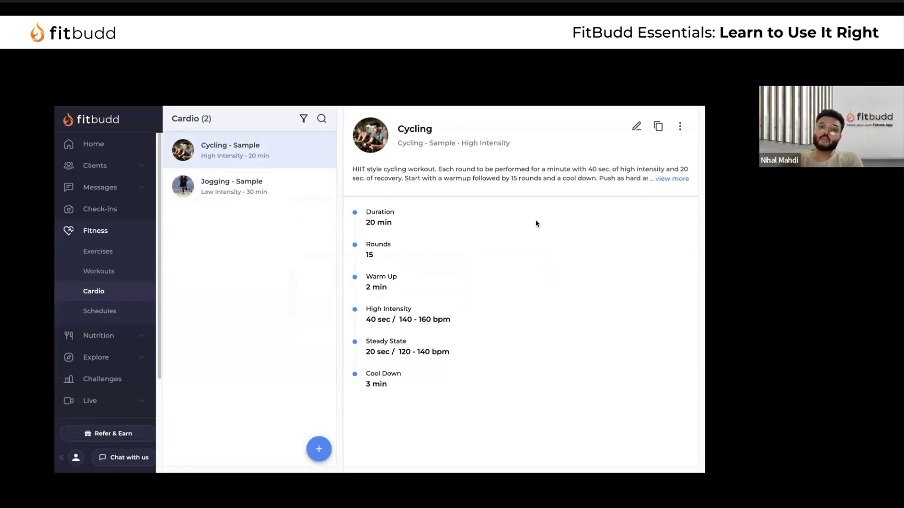
{"action": "left_click", "coordinate": [671, 179]}
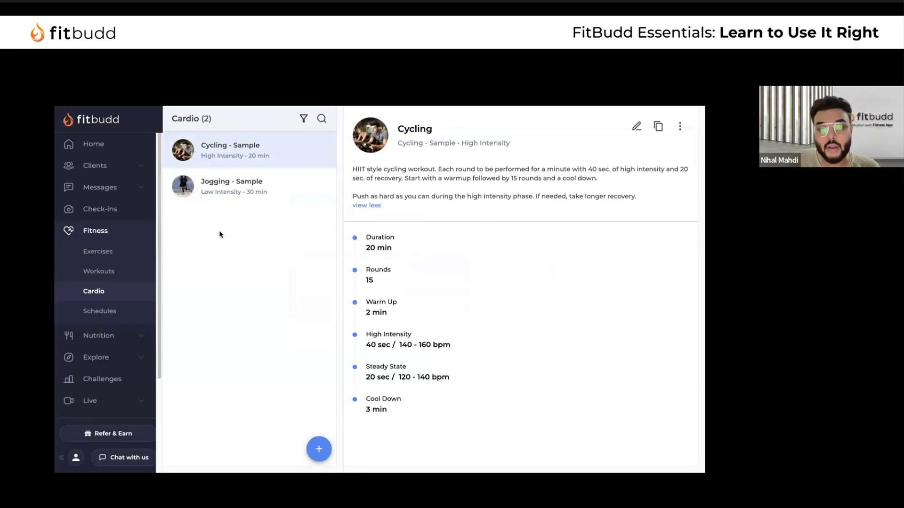
{"action": "left_click", "coordinate": [265, 186]}
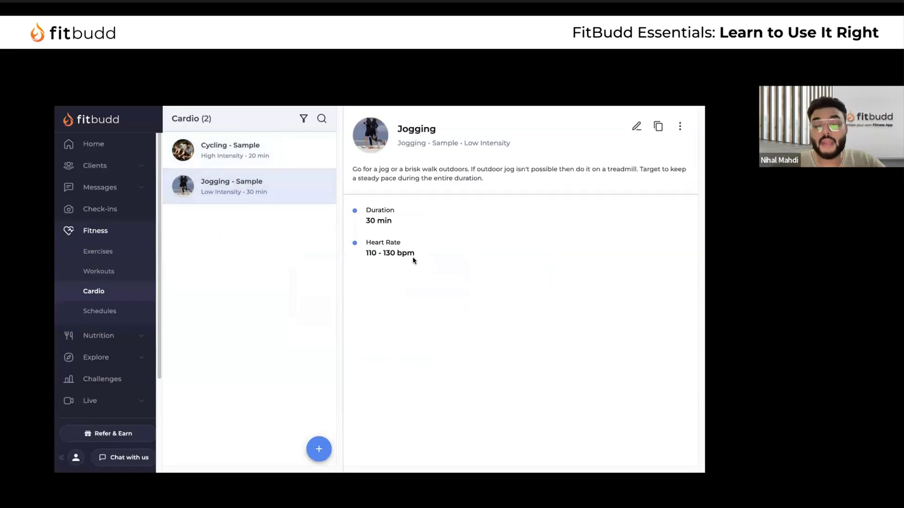
{"action": "left_click_drag", "start_coordinate": [369, 221], "coordinate": [406, 219]}
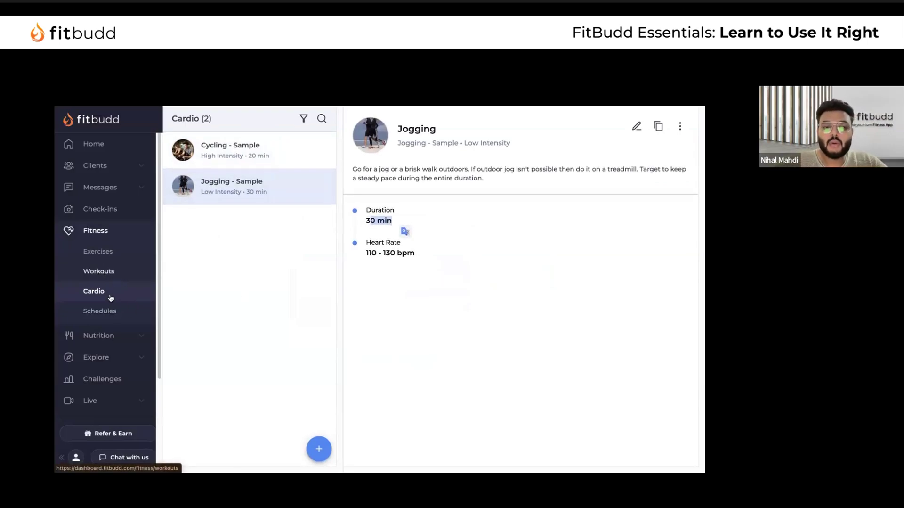
Browse the Intermediate Fat Loss and Muscle Building schedules in the Schedules library
{"action": "left_click", "coordinate": [116, 314]}
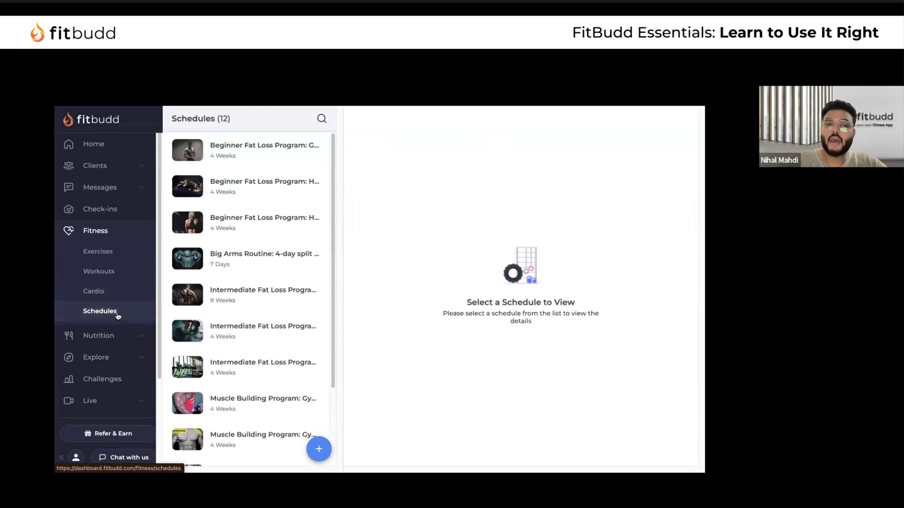
{"action": "scroll", "coordinate": [247, 282], "scroll_direction": "down", "scroll_amount": 3}
{"action": "scroll", "coordinate": [243, 281], "scroll_direction": "up", "scroll_amount": 3}
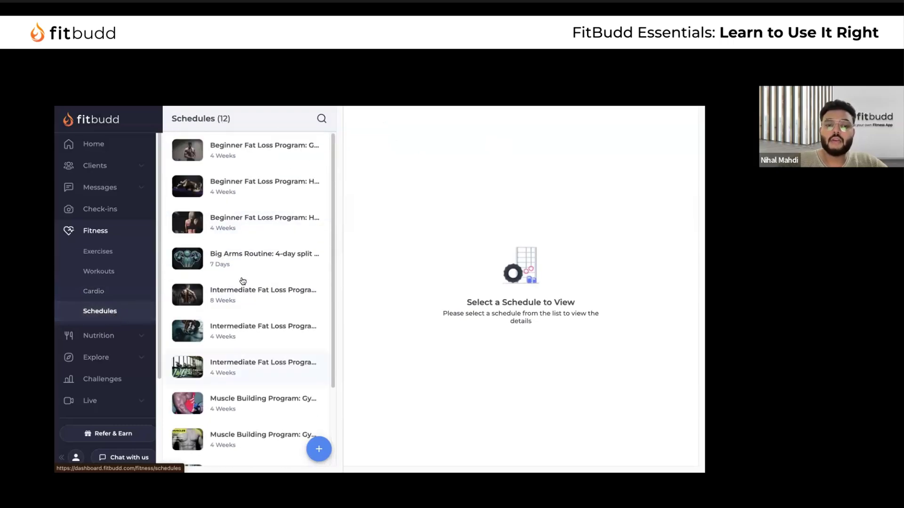
{"action": "left_click", "coordinate": [255, 168]}
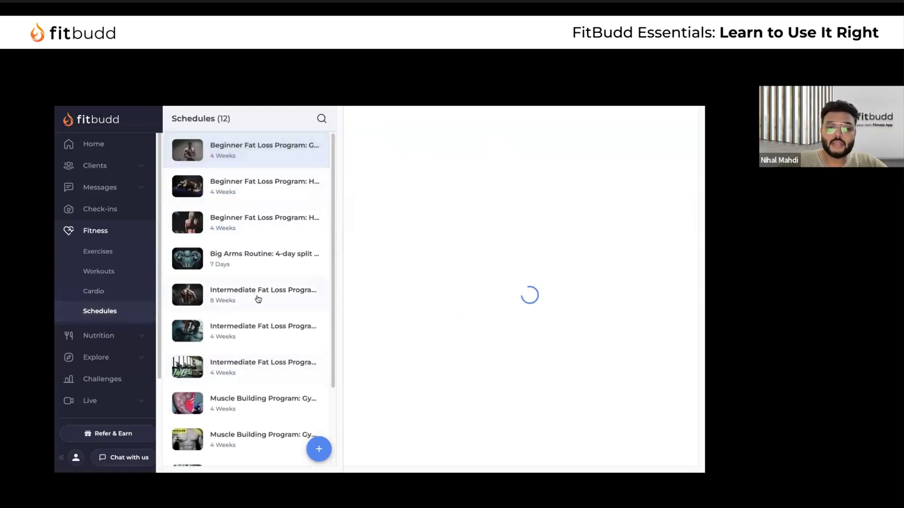
{"action": "left_click", "coordinate": [256, 298]}
{"action": "scroll", "coordinate": [558, 301], "scroll_direction": "right", "scroll_amount": 5}
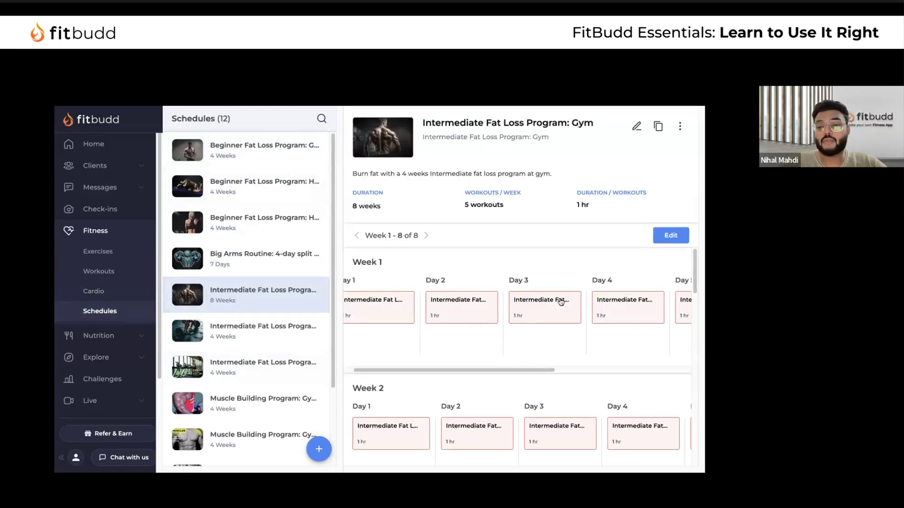
{"action": "scroll", "coordinate": [560, 302], "scroll_direction": "left", "scroll_amount": 5}
{"action": "scroll", "coordinate": [529, 389], "scroll_direction": "down", "scroll_amount": 6}
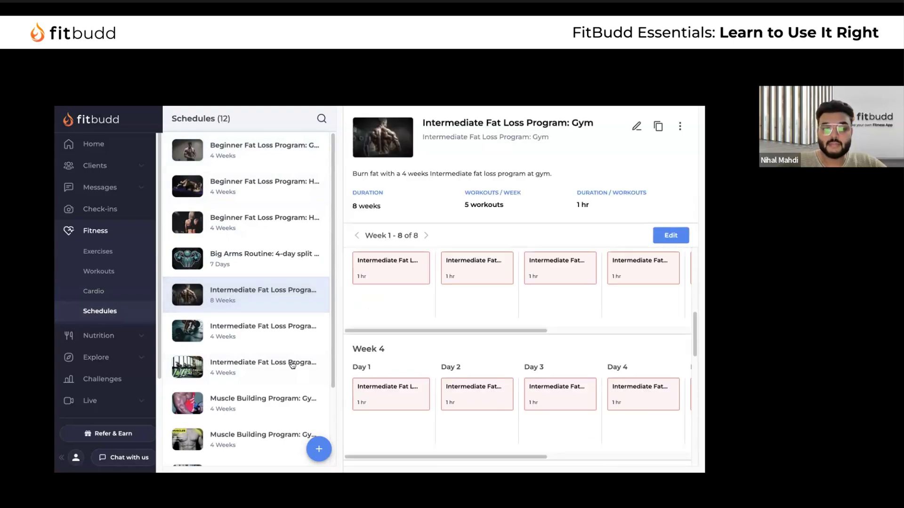
{"action": "scroll", "coordinate": [293, 363], "scroll_direction": "down", "scroll_amount": 3}
{"action": "left_click", "coordinate": [275, 347]}
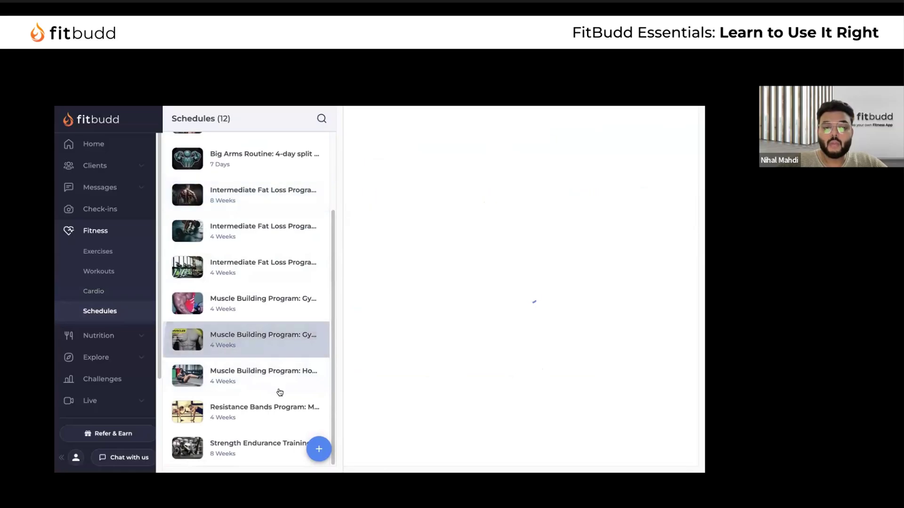
{"action": "left_click", "coordinate": [281, 388]}
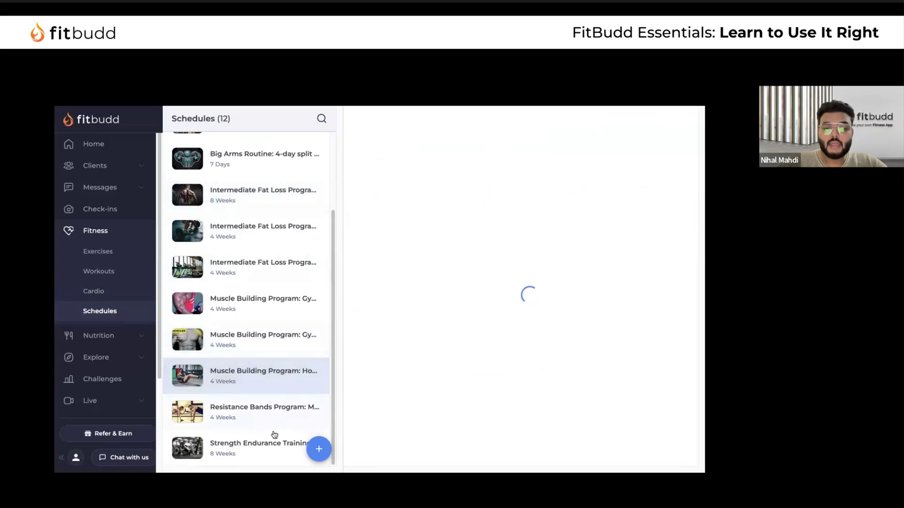
Create a schedule with reference name, display name and description all '4 Week program'
{"action": "left_click", "coordinate": [316, 450]}
{"action": "left_click", "coordinate": [283, 240]}
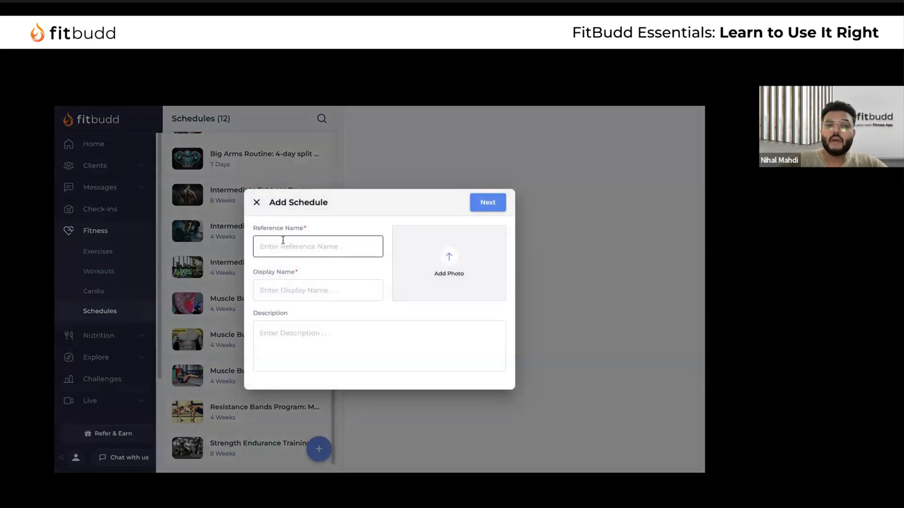
{"action": "left_click", "coordinate": [328, 242]}
{"action": "type", "text": "4 Week program"}
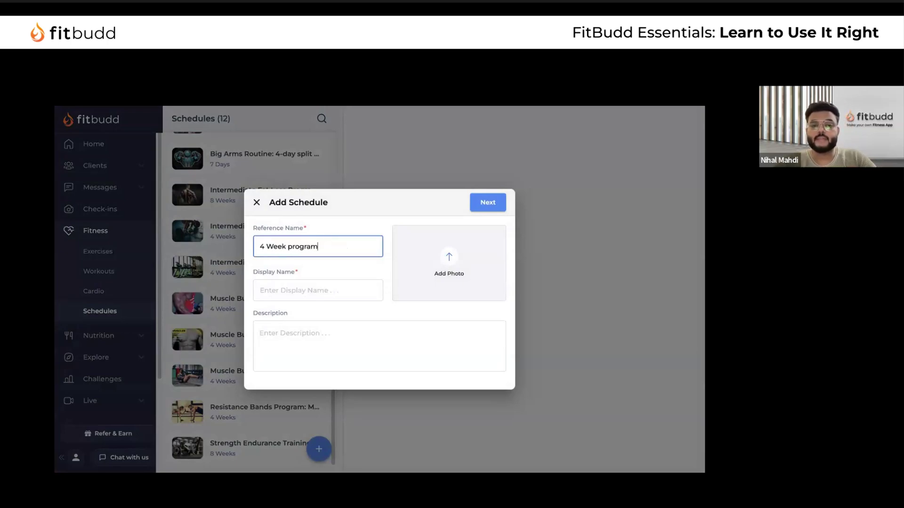
{"action": "key", "text": "ctrl+a"}
{"action": "key", "text": "ctrl+c"}
{"action": "left_click", "coordinate": [323, 289]}
{"action": "key", "text": "ctrl+v"}
{"action": "left_click", "coordinate": [291, 338]}
{"action": "key", "text": "ctrl+v"}
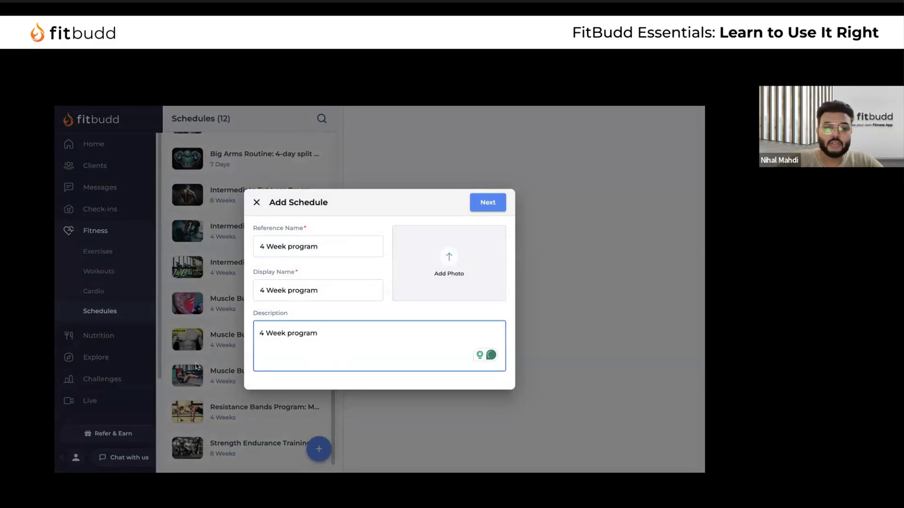
{"action": "left_click", "coordinate": [488, 203]}
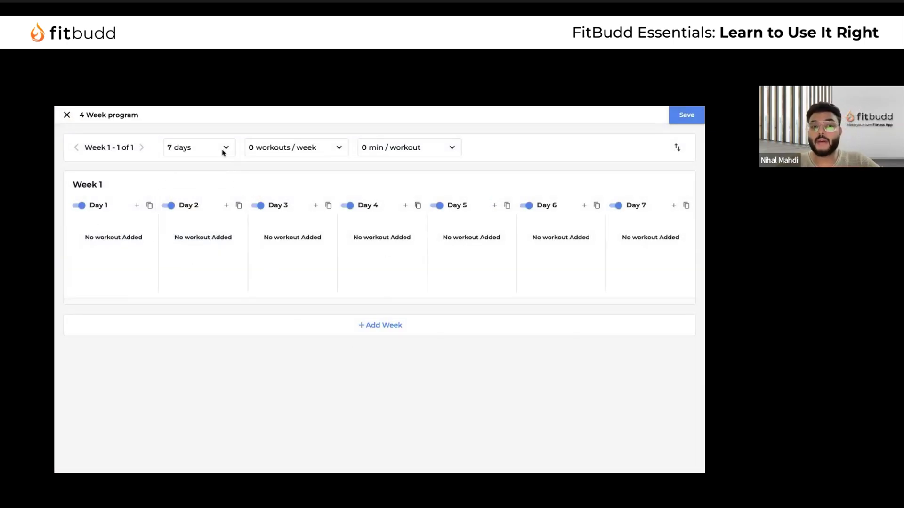
Change the schedule duration from 7 days to 4 weeks
{"action": "left_click", "coordinate": [224, 152]}
{"action": "left_click", "coordinate": [161, 186]}
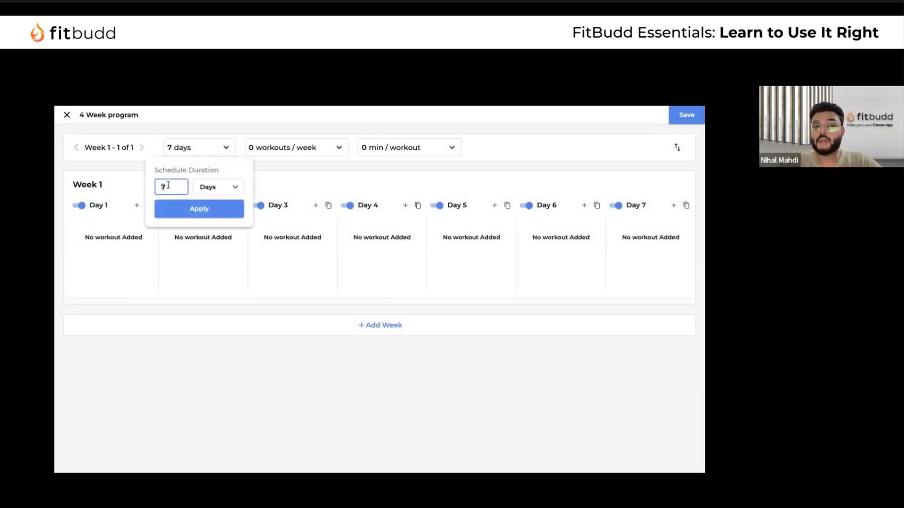
{"action": "key", "text": "BackSpace"}
{"action": "type", "text": "4"}
{"action": "left_click", "coordinate": [217, 187]}
{"action": "left_click", "coordinate": [219, 168]}
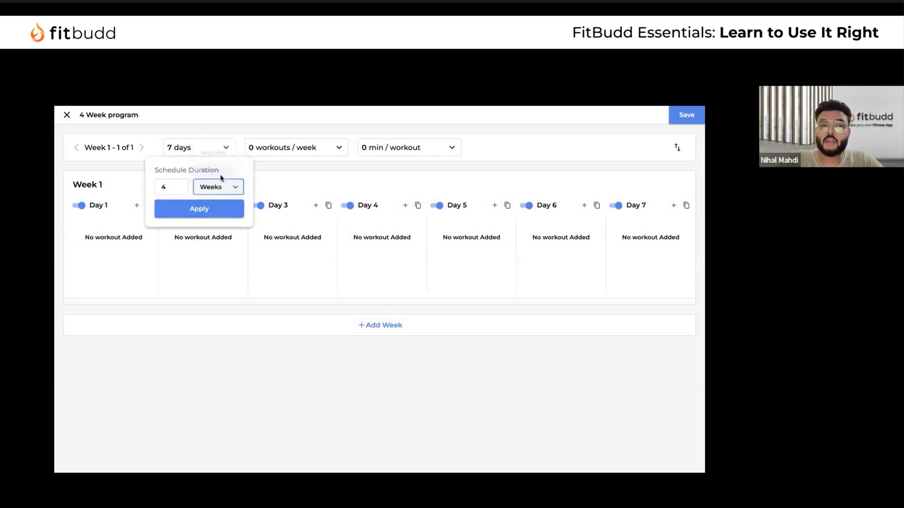
{"action": "left_click", "coordinate": [198, 209]}
Bring up the workout picker for Week 1 Day 1
{"action": "scroll", "coordinate": [199, 299], "scroll_direction": "down", "scroll_amount": 3}
{"action": "scroll", "coordinate": [200, 298], "scroll_direction": "down", "scroll_amount": 3}
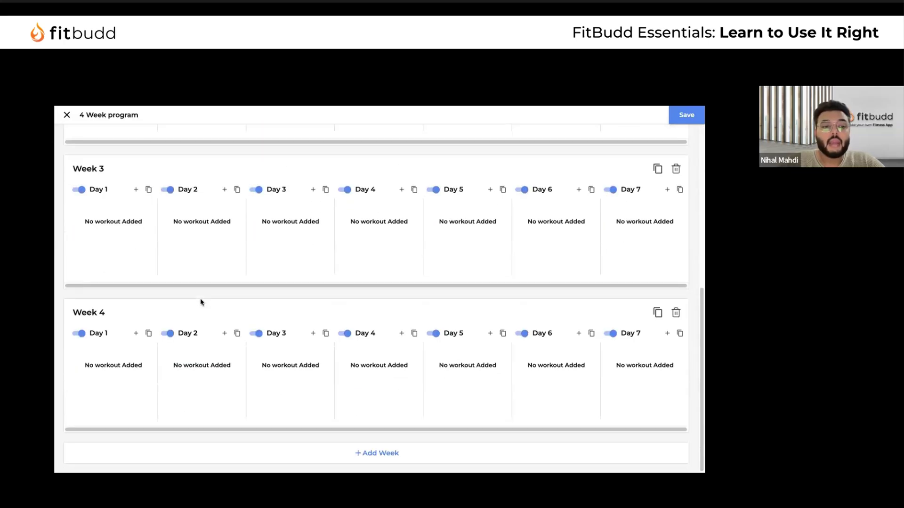
{"action": "scroll", "coordinate": [121, 247], "scroll_direction": "up", "scroll_amount": 10}
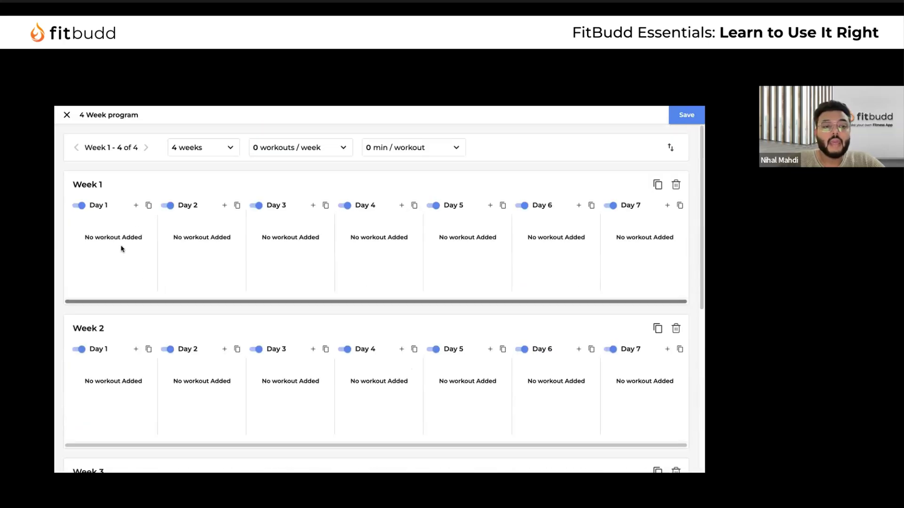
{"action": "left_click", "coordinate": [136, 205]}
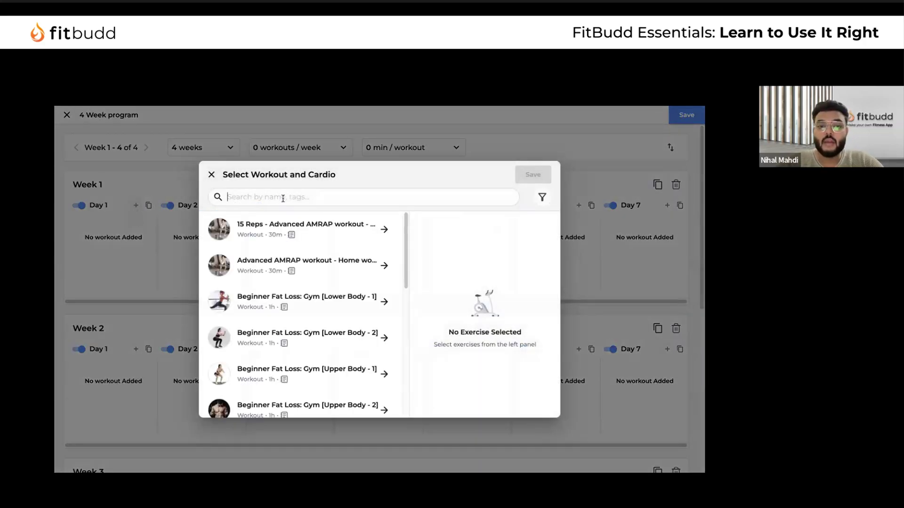
Search '4 Week pr' and select the D1 W1 - Chest & Tricep - 4 Weeks program workout
{"action": "type", "text": "4 We"}
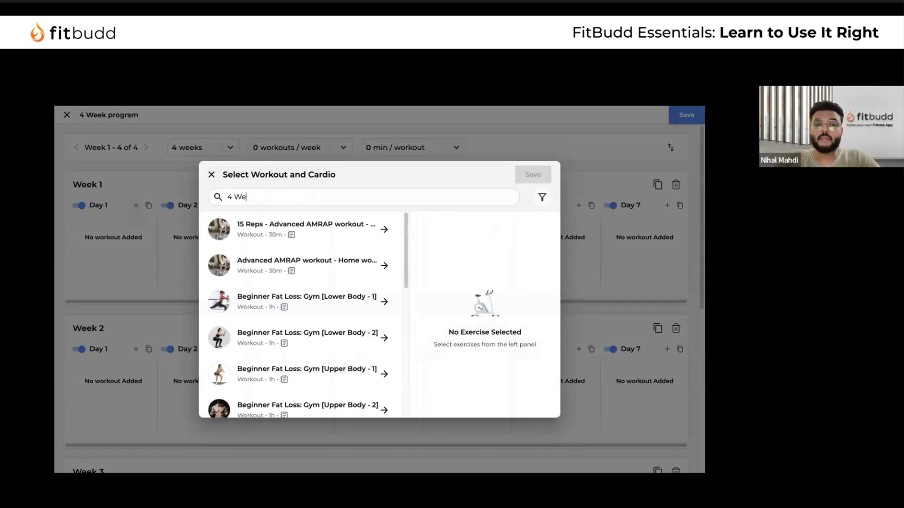
{"action": "type", "text": "ek pr"}
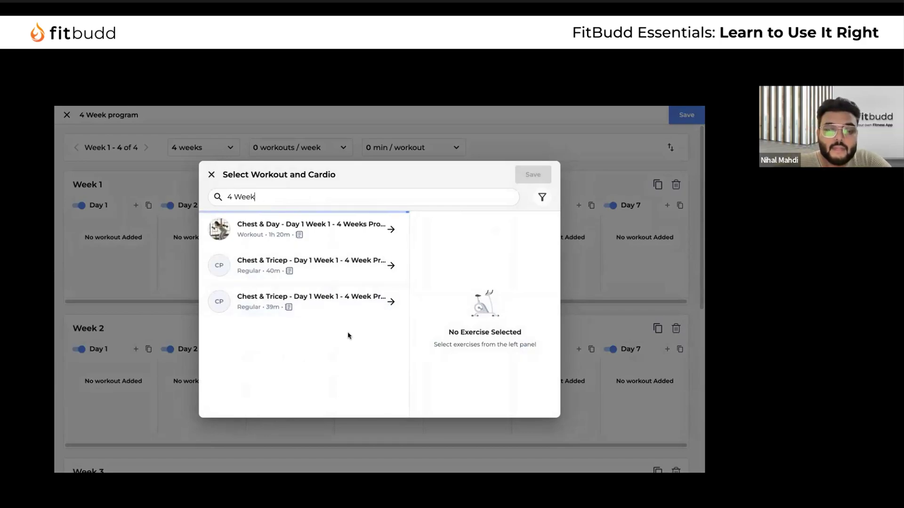
{"action": "scroll", "coordinate": [346, 312], "scroll_direction": "down", "scroll_amount": 2}
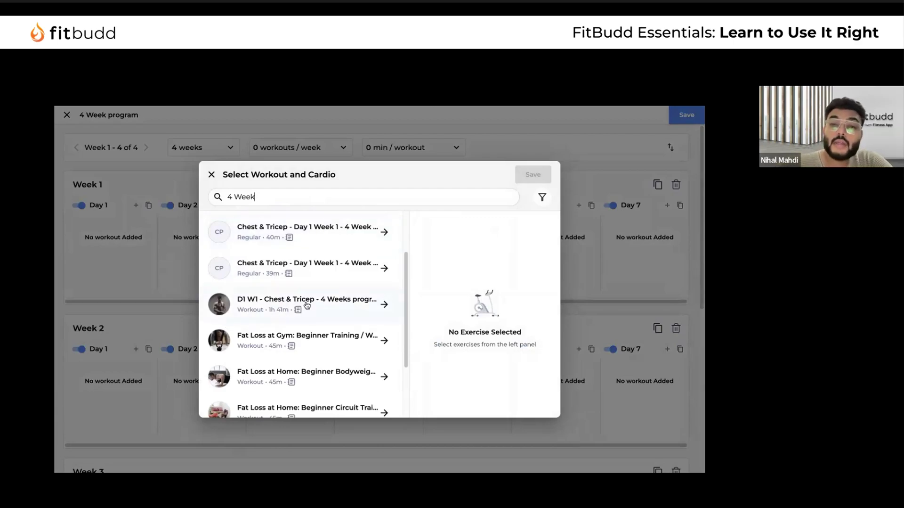
{"action": "scroll", "coordinate": [289, 281], "scroll_direction": "up", "scroll_amount": 2}
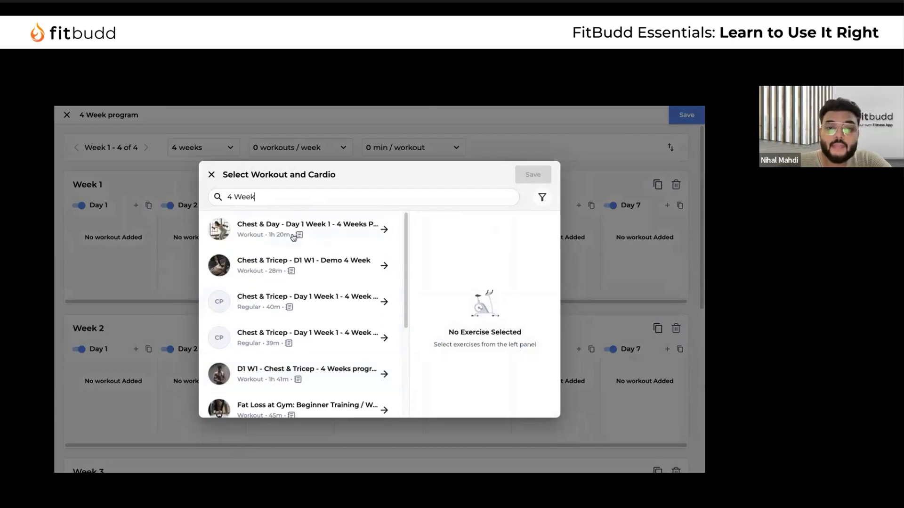
{"action": "triple_click", "coordinate": [270, 195]}
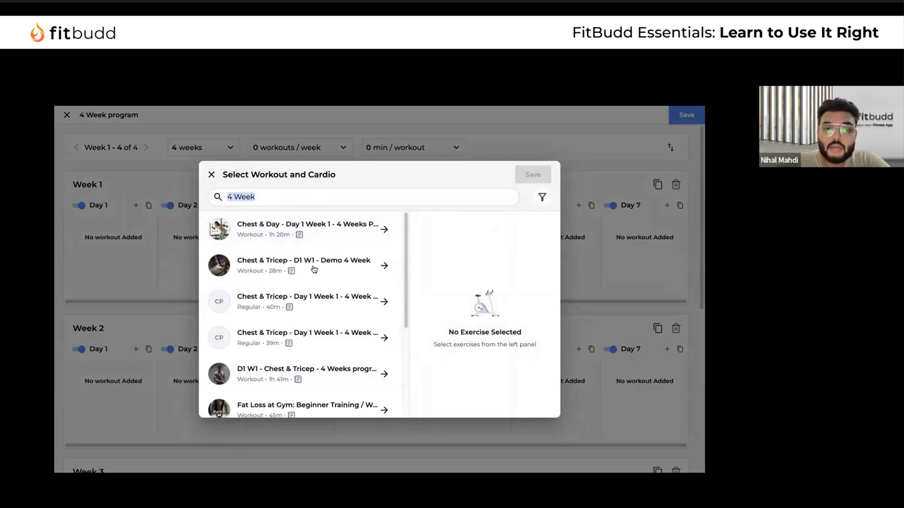
{"action": "scroll", "coordinate": [314, 269], "scroll_direction": "down", "scroll_amount": 4}
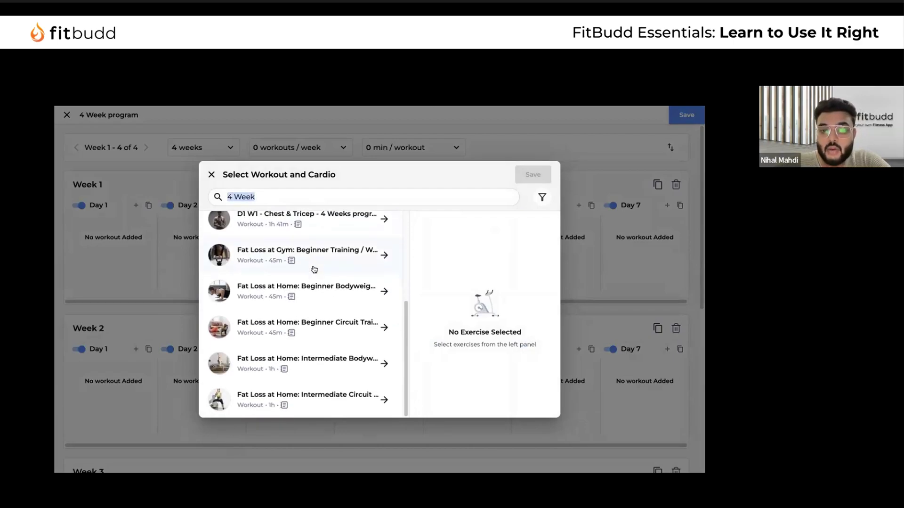
{"action": "scroll", "coordinate": [314, 269], "scroll_direction": "up", "scroll_amount": 1}
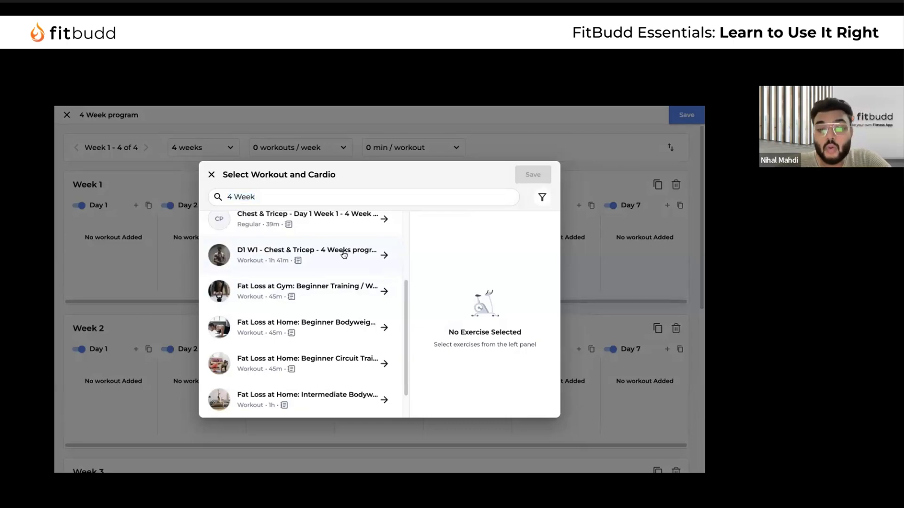
{"action": "left_click", "coordinate": [344, 254]}
Search 'Day 2' and select the Muscle Gain: Gym [Legs] - Day 2 workout
{"action": "triple_click", "coordinate": [275, 196]}
{"action": "type", "text": "d1 w1"}
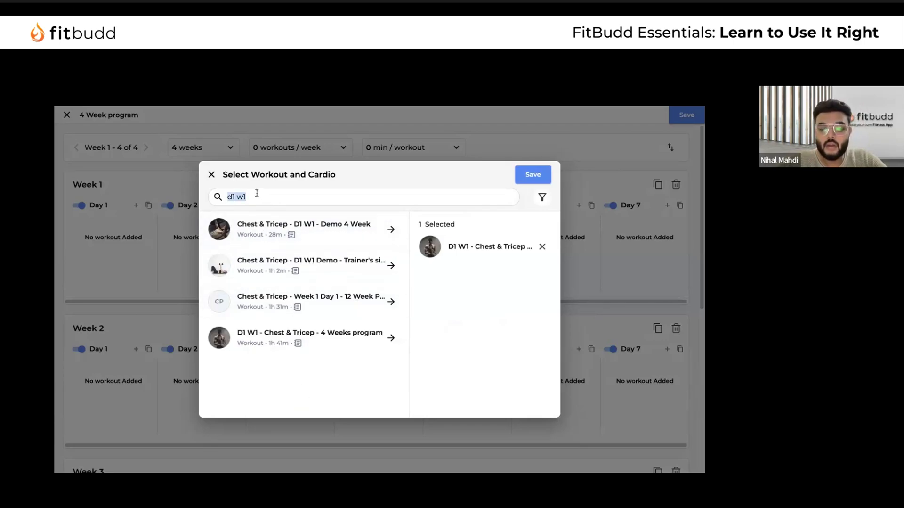
{"action": "type", "text": "D12"}
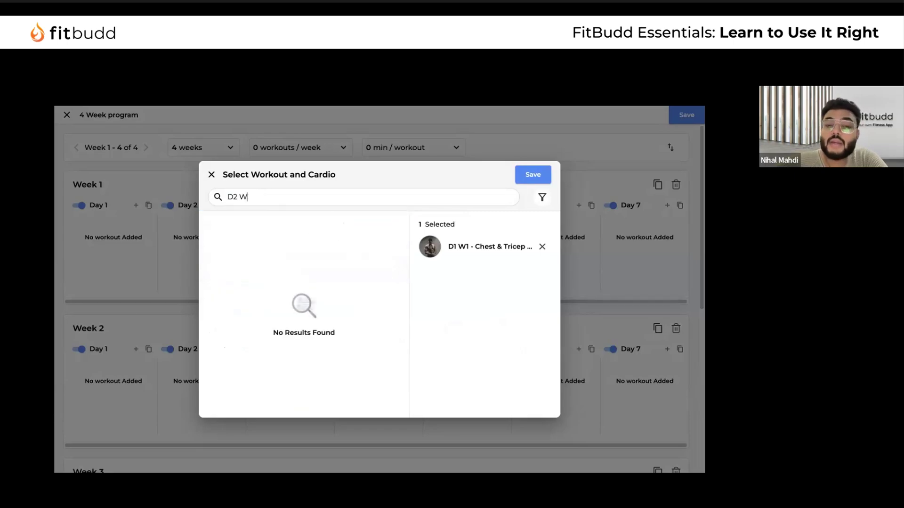
{"action": "key", "text": "BackSpace"}
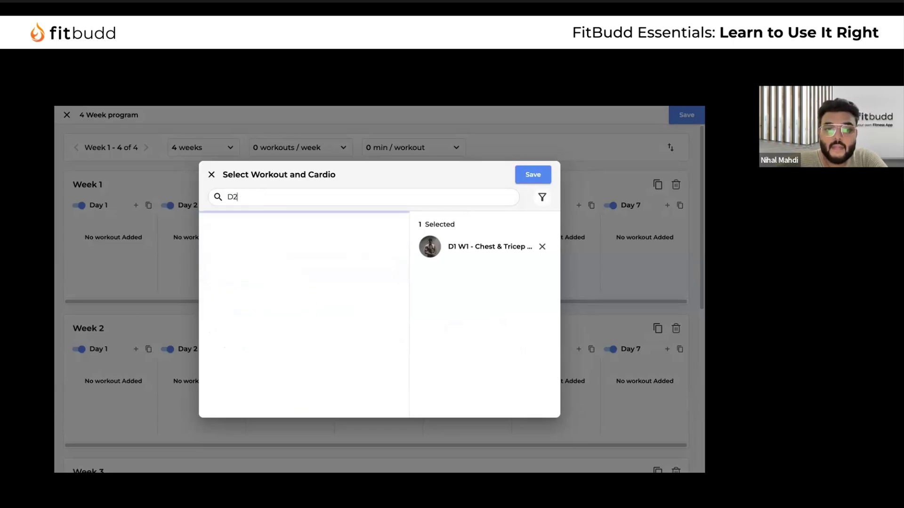
{"action": "type", "text": "ay"}
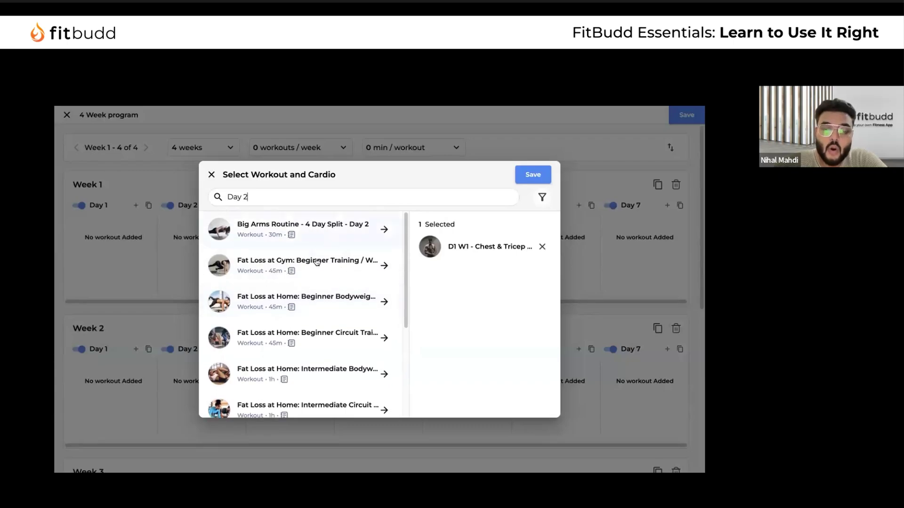
{"action": "scroll", "coordinate": [319, 356], "scroll_direction": "down", "scroll_amount": 5}
{"action": "scroll", "coordinate": [318, 357], "scroll_direction": "up", "scroll_amount": 2}
{"action": "scroll", "coordinate": [330, 339], "scroll_direction": "down", "scroll_amount": 2}
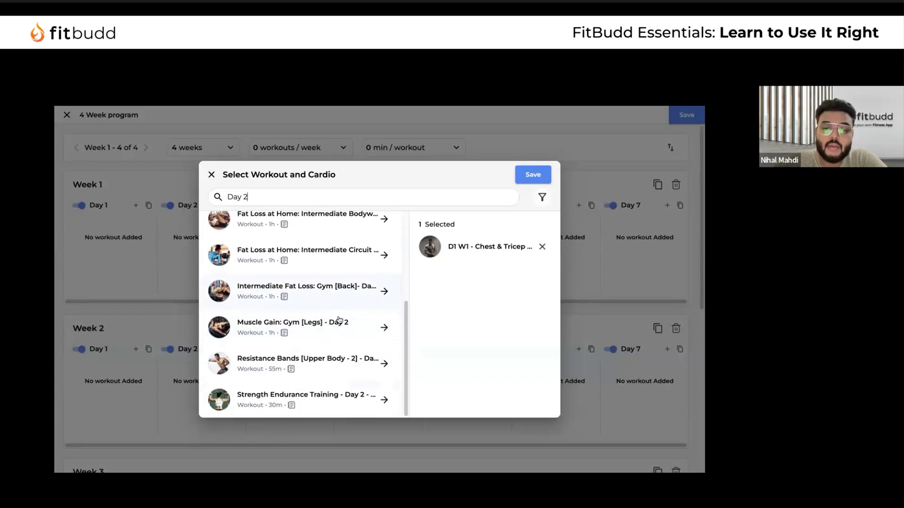
{"action": "left_click", "coordinate": [341, 324]}
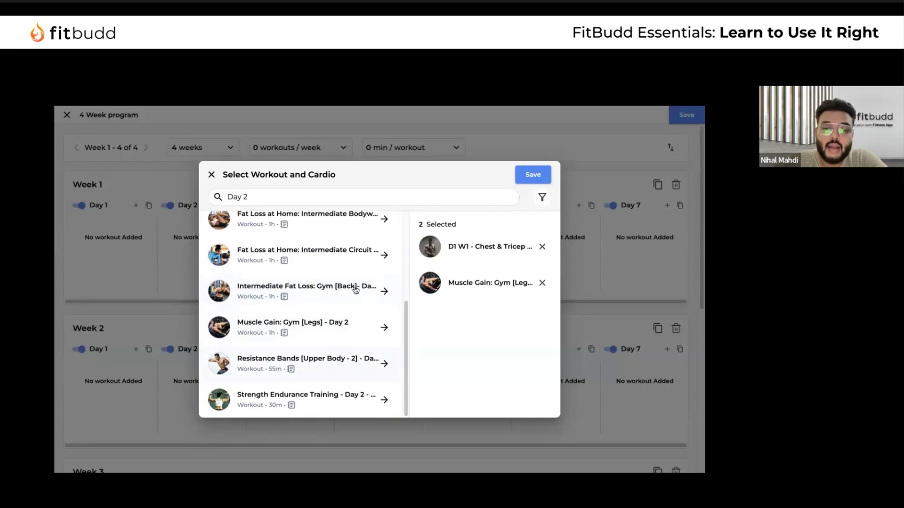
Also select Big Arms Routine Day 2 and three beginner Fat Loss workouts, then save
{"action": "scroll", "coordinate": [329, 238], "scroll_direction": "up", "scroll_amount": 4}
{"action": "left_click", "coordinate": [333, 233]}
{"action": "left_click", "coordinate": [324, 267]}
{"action": "left_click", "coordinate": [326, 309]}
{"action": "left_click", "coordinate": [327, 328]}
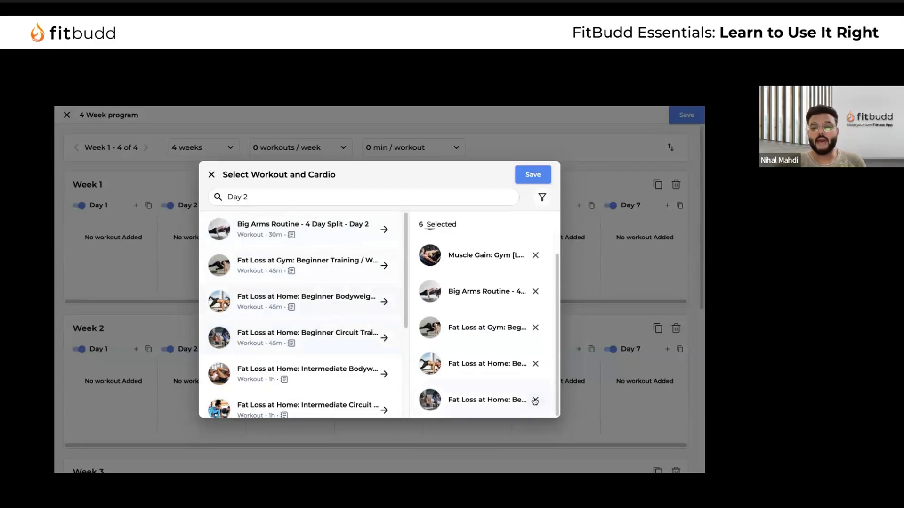
{"action": "scroll", "coordinate": [535, 400], "scroll_direction": "up", "scroll_amount": 3}
{"action": "left_click", "coordinate": [533, 174]}
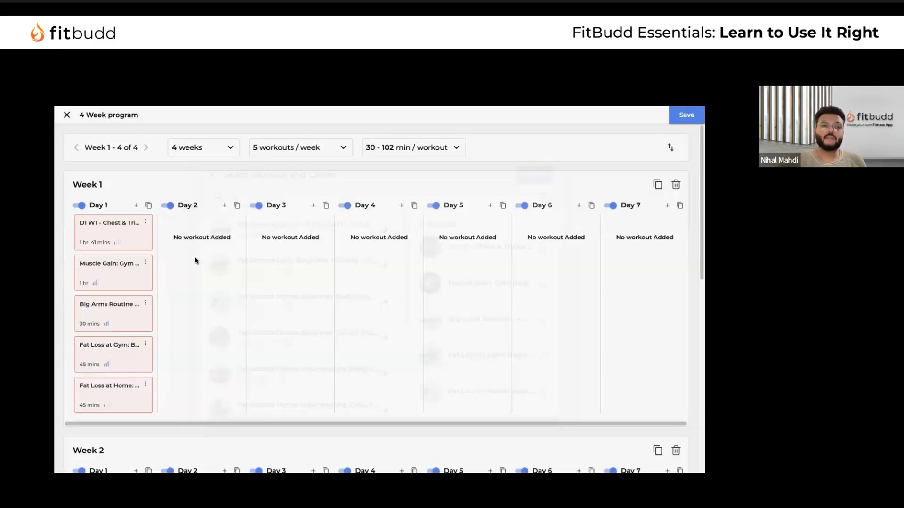
Drag the Muscle Gain, Big Arms and Fat Loss at Gym workouts onto Days 2–4
{"action": "left_click_drag", "start_coordinate": [105, 262], "coordinate": [285, 234]}
{"action": "left_click_drag", "start_coordinate": [91, 273], "coordinate": [377, 232]}
{"action": "left_click_drag", "start_coordinate": [113, 270], "coordinate": [537, 248]}
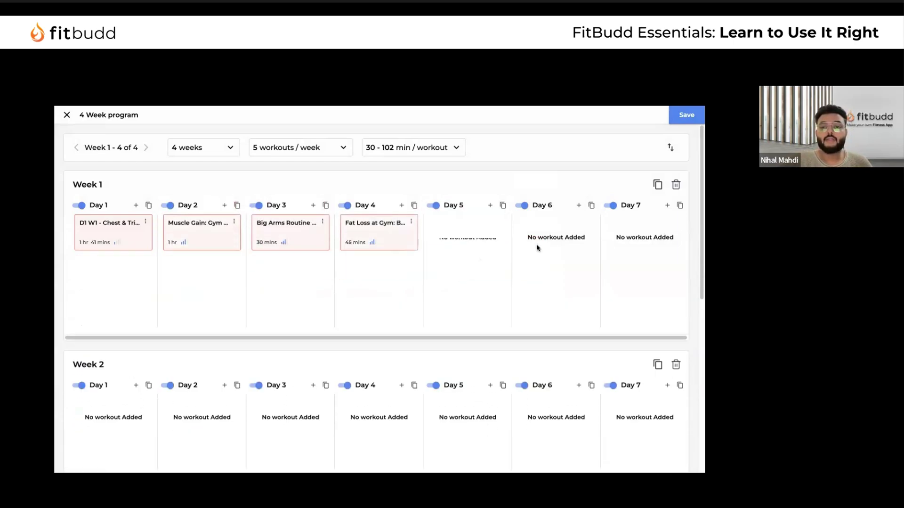
{"action": "left_click", "coordinate": [608, 206]}
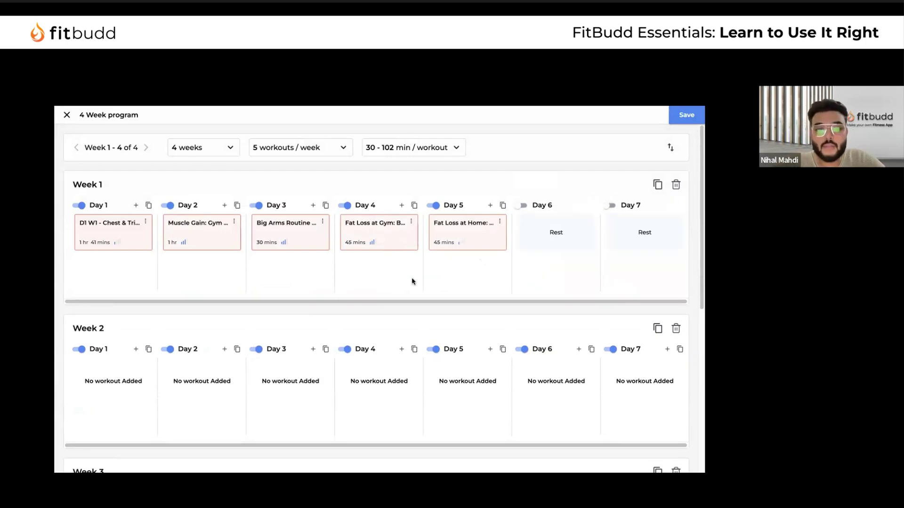
Move workouts onto Days 3, 5, 6 and 7, and make Days 2 and 4 rest days
{"action": "left_click_drag", "start_coordinate": [203, 235], "coordinate": [292, 233]}
{"action": "left_click_drag", "start_coordinate": [441, 245], "coordinate": [452, 268]}
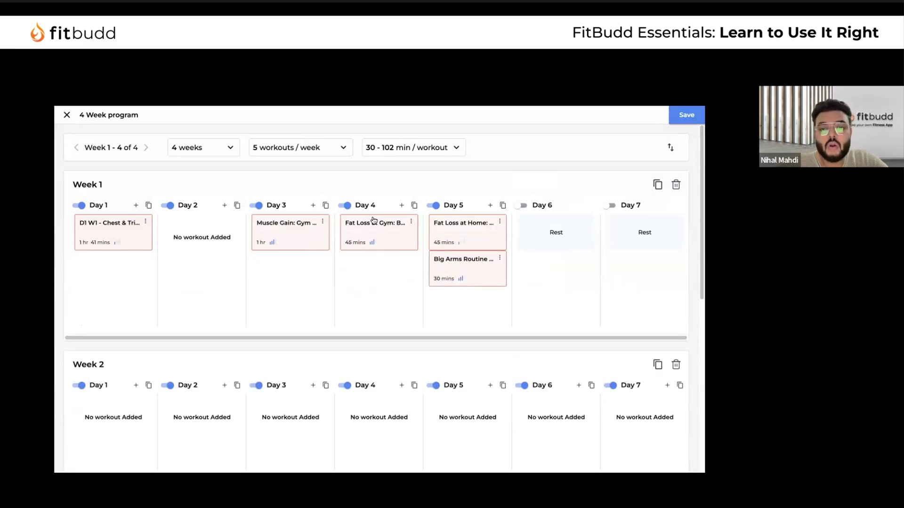
{"action": "left_click_drag", "start_coordinate": [358, 233], "coordinate": [612, 223]}
{"action": "left_click_drag", "start_coordinate": [476, 234], "coordinate": [508, 238]}
{"action": "left_click", "coordinate": [168, 206]}
{"action": "left_click", "coordinate": [345, 205]}
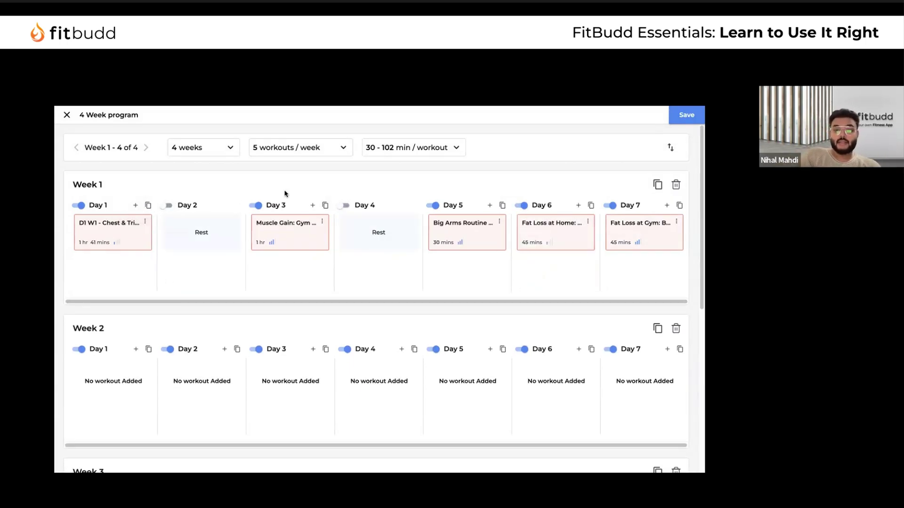
{"action": "scroll", "coordinate": [226, 325], "scroll_direction": "down", "scroll_amount": 5}
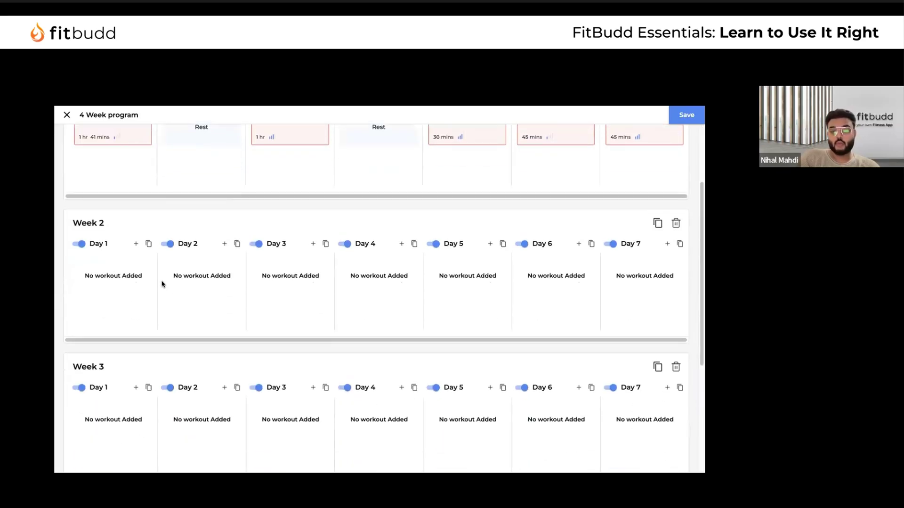
{"action": "scroll", "coordinate": [233, 322], "scroll_direction": "down", "scroll_amount": 2}
{"action": "scroll", "coordinate": [234, 322], "scroll_direction": "up", "scroll_amount": 8}
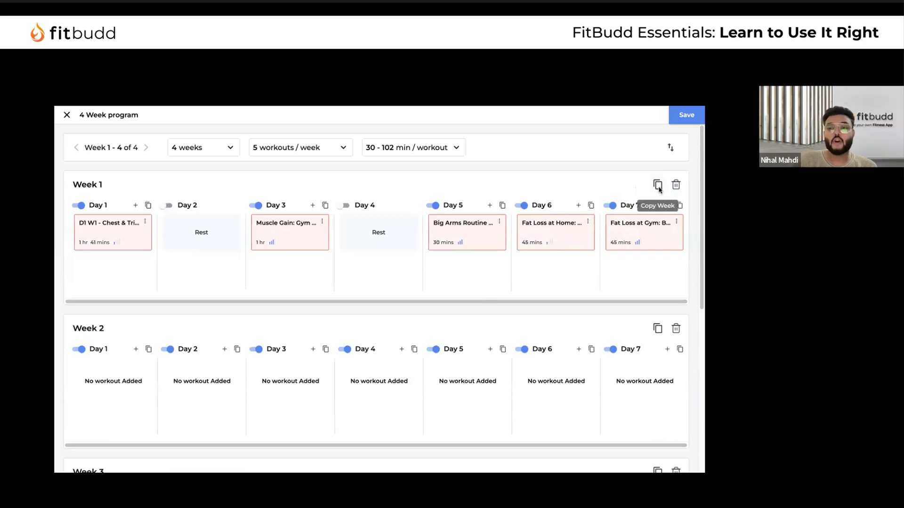
Copy Week 1's layout into Weeks 2, 3 and 4, then save the 4 Week program
{"action": "left_click", "coordinate": [658, 185]}
{"action": "scroll", "coordinate": [659, 198], "scroll_direction": "down", "scroll_amount": 2}
{"action": "left_click", "coordinate": [661, 222]}
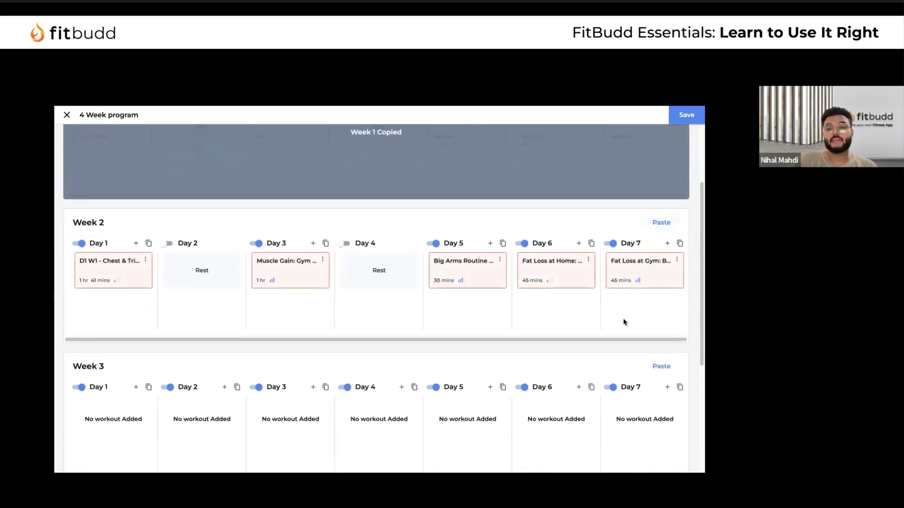
{"action": "scroll", "coordinate": [654, 292], "scroll_direction": "down", "scroll_amount": 2}
{"action": "left_click", "coordinate": [660, 272]}
{"action": "scroll", "coordinate": [664, 396], "scroll_direction": "down", "scroll_amount": 2}
{"action": "left_click", "coordinate": [661, 311]}
{"action": "scroll", "coordinate": [572, 288], "scroll_direction": "up", "scroll_amount": 5}
{"action": "left_click", "coordinate": [672, 183]}
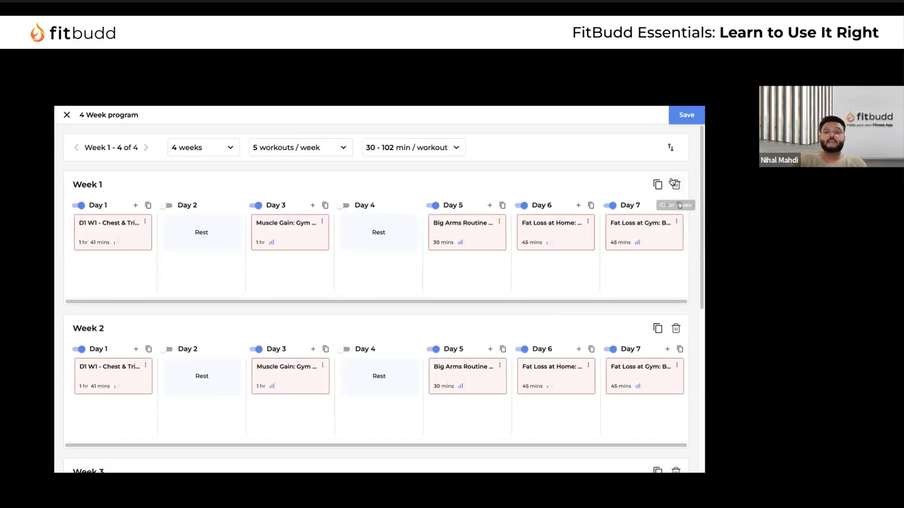
{"action": "left_click", "coordinate": [680, 121]}
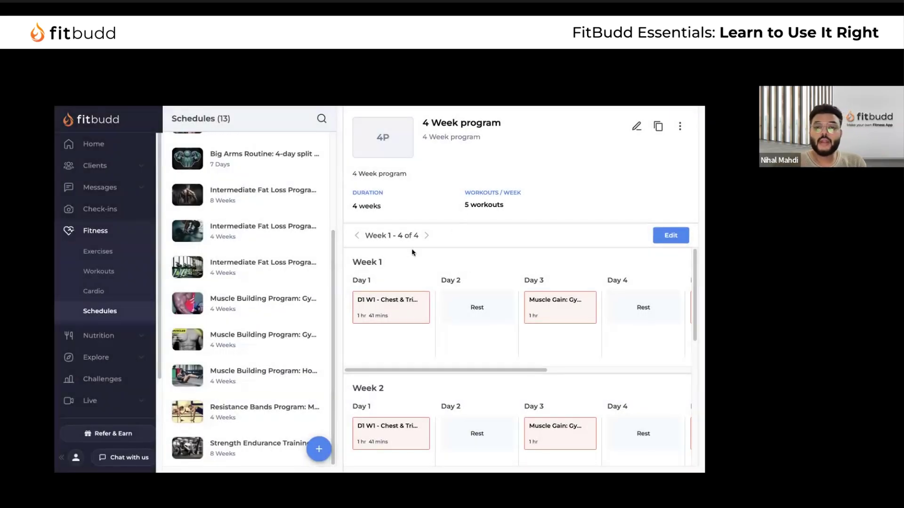
Open the Big Arms Routine schedule from the Schedules list
{"action": "scroll", "coordinate": [543, 307], "scroll_direction": "down", "scroll_amount": 5}
{"action": "scroll", "coordinate": [543, 307], "scroll_direction": "up", "scroll_amount": 5}
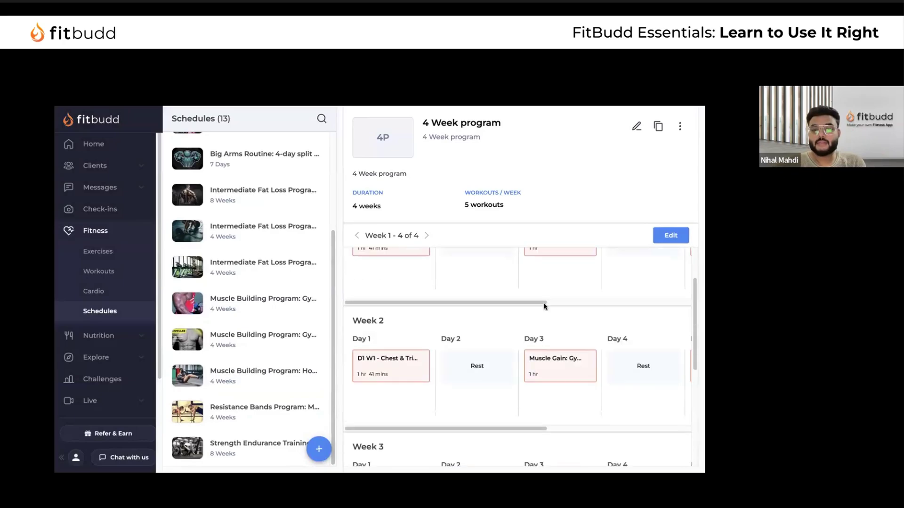
{"action": "scroll", "coordinate": [294, 297], "scroll_direction": "up", "scroll_amount": 5}
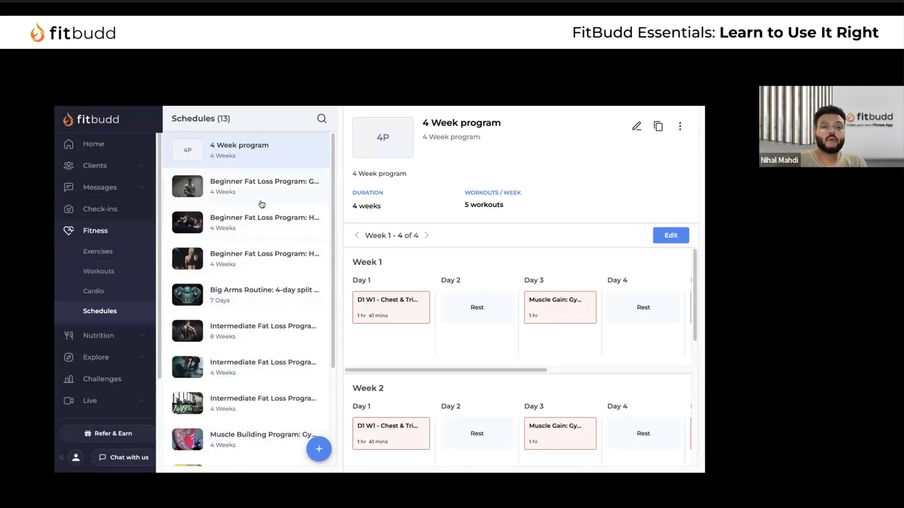
{"action": "left_click", "coordinate": [261, 202]}
{"action": "scroll", "coordinate": [273, 239], "scroll_direction": "down", "scroll_amount": 2}
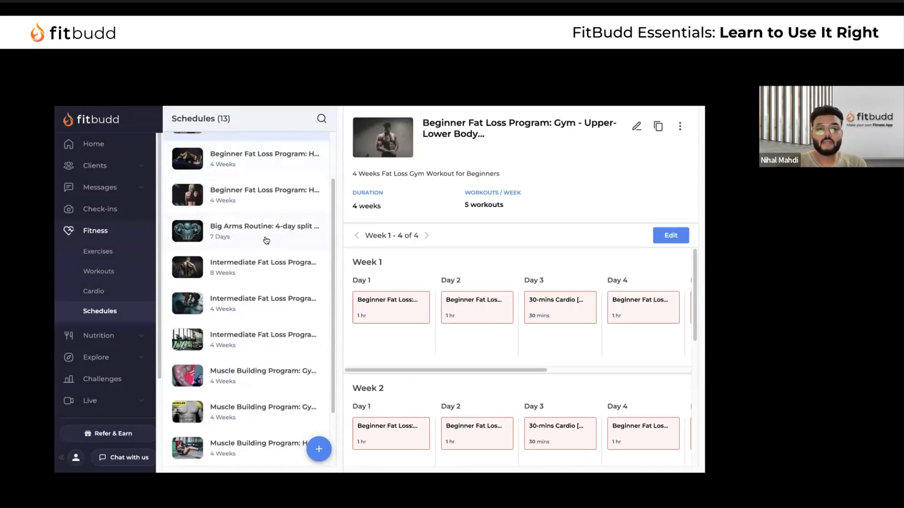
{"action": "left_click", "coordinate": [273, 236]}
{"action": "scroll", "coordinate": [541, 299], "scroll_direction": "right", "scroll_amount": 5}
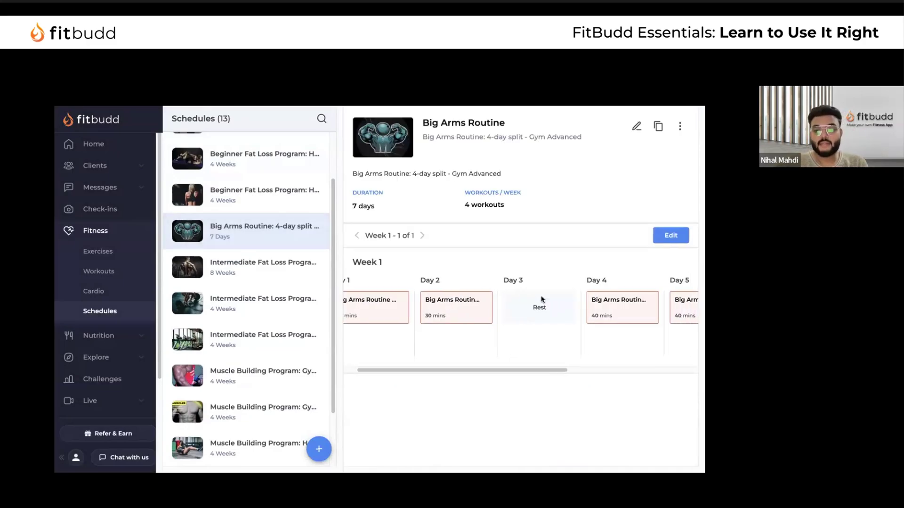
{"action": "scroll", "coordinate": [541, 299], "scroll_direction": "left", "scroll_amount": 5}
Review the Day 1 Big Arms workout's exercises and close its panel
{"action": "left_click", "coordinate": [395, 314]}
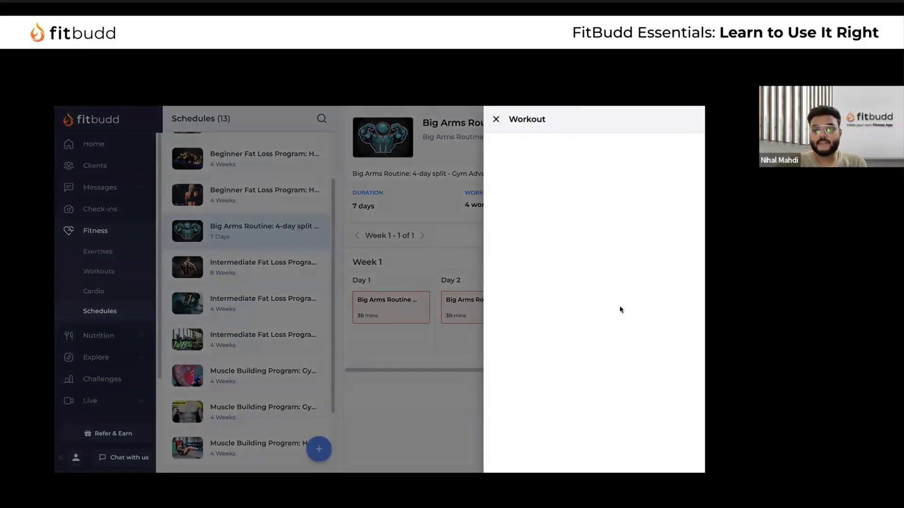
{"action": "scroll", "coordinate": [619, 309], "scroll_direction": "down", "scroll_amount": 4}
{"action": "scroll", "coordinate": [620, 309], "scroll_direction": "down", "scroll_amount": 5}
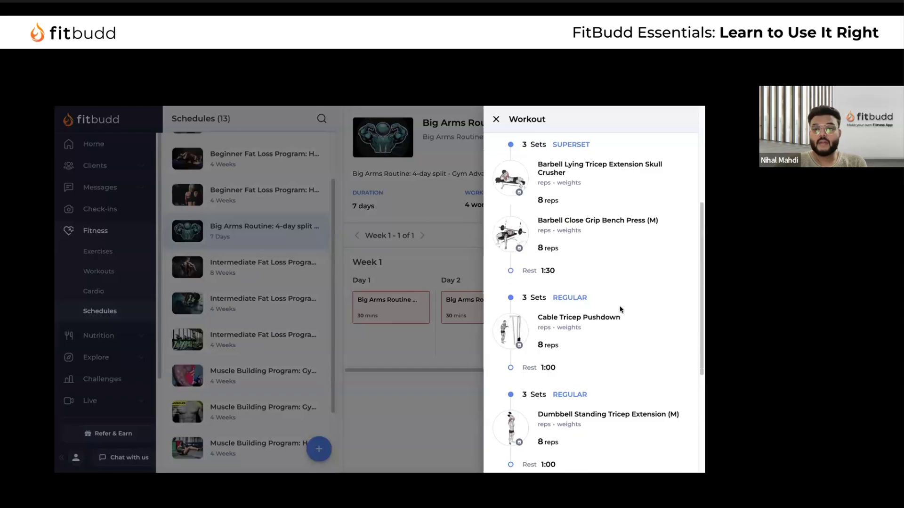
{"action": "scroll", "coordinate": [620, 309], "scroll_direction": "up", "scroll_amount": 10}
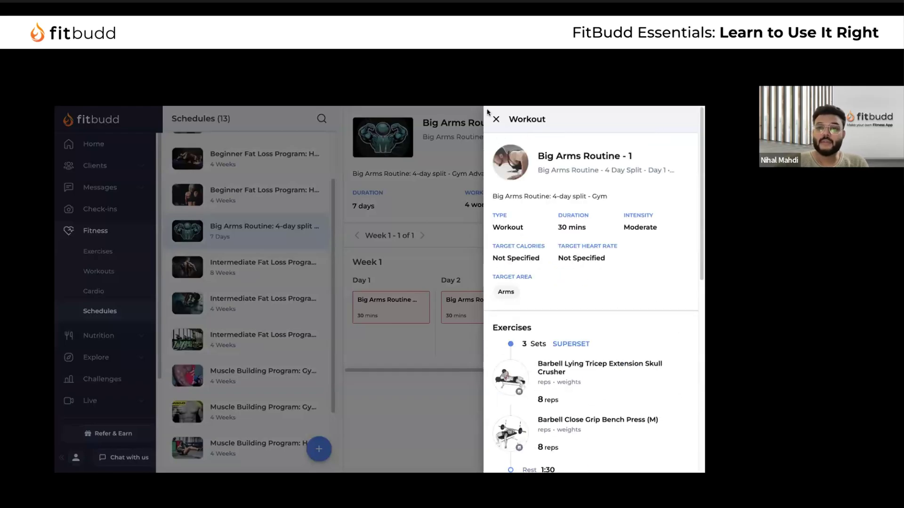
{"action": "left_click", "coordinate": [496, 120]}
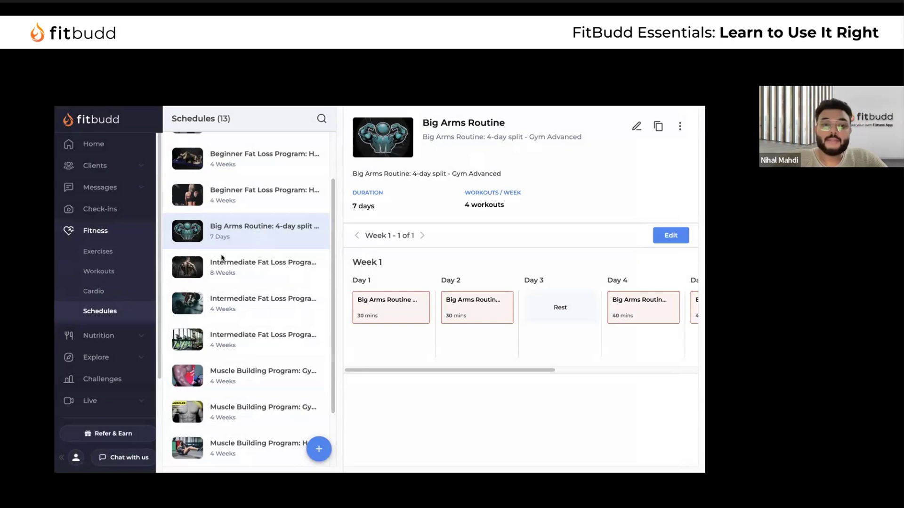
{"action": "scroll", "coordinate": [120, 292], "scroll_direction": "down", "scroll_amount": 1}
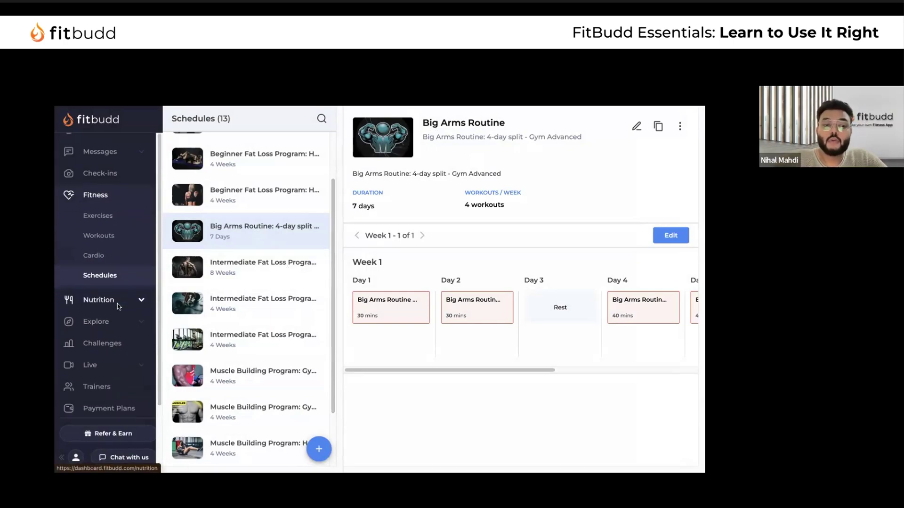
Open Nutrition's Food Items library listing 88 foods like Almonds and Apple
{"action": "left_click", "coordinate": [118, 301]}
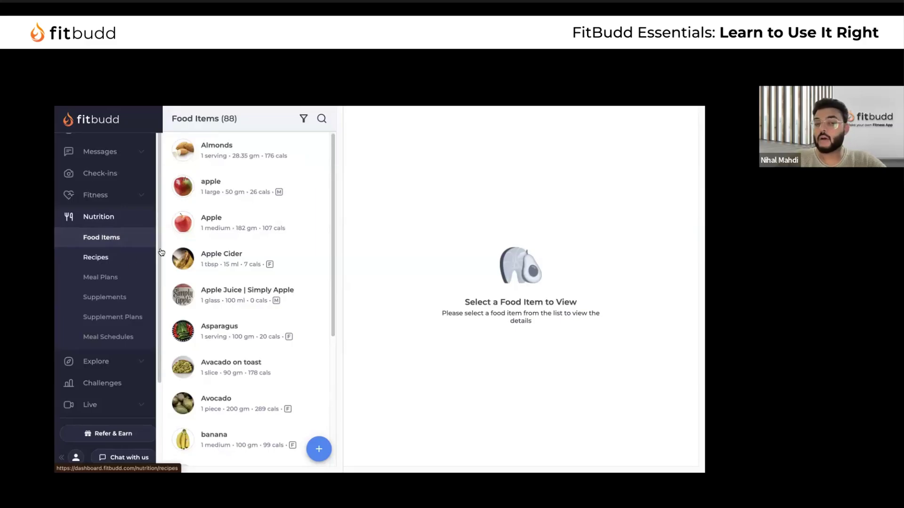
Search the Food Database for 'Egg' and scroll through results like Fried Egg and Large Egg
{"action": "left_click", "coordinate": [319, 448]}
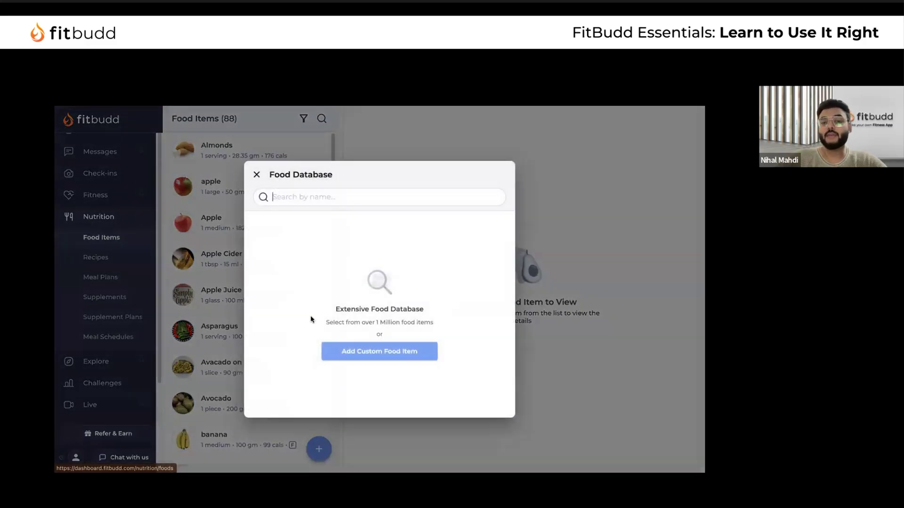
{"action": "left_click", "coordinate": [256, 174]}
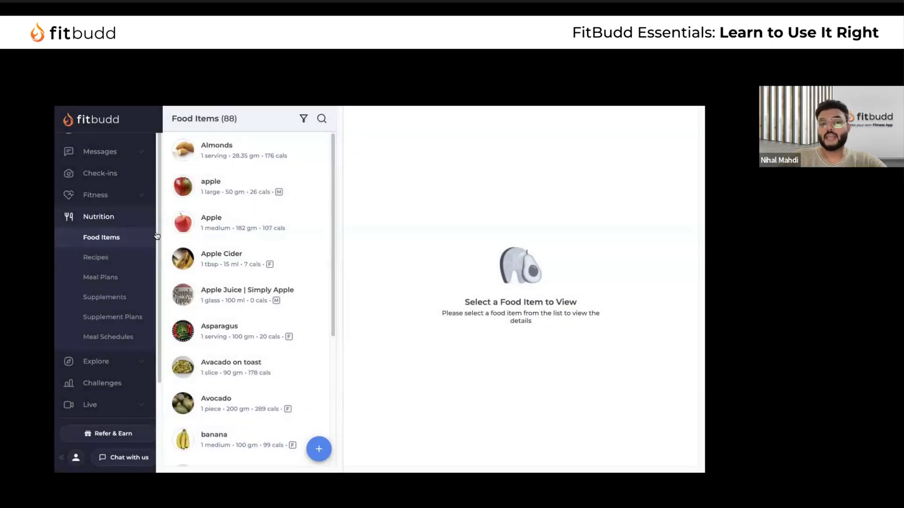
{"action": "left_click", "coordinate": [328, 450]}
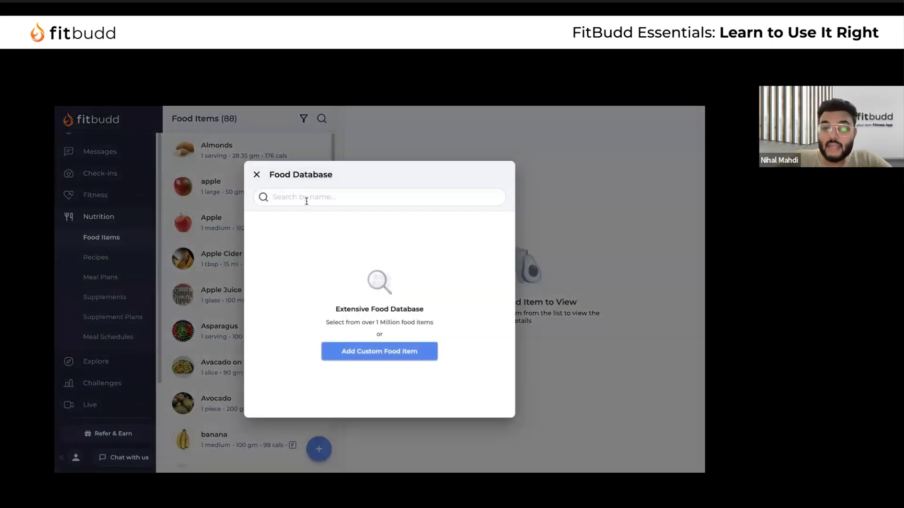
{"action": "left_click", "coordinate": [318, 193]}
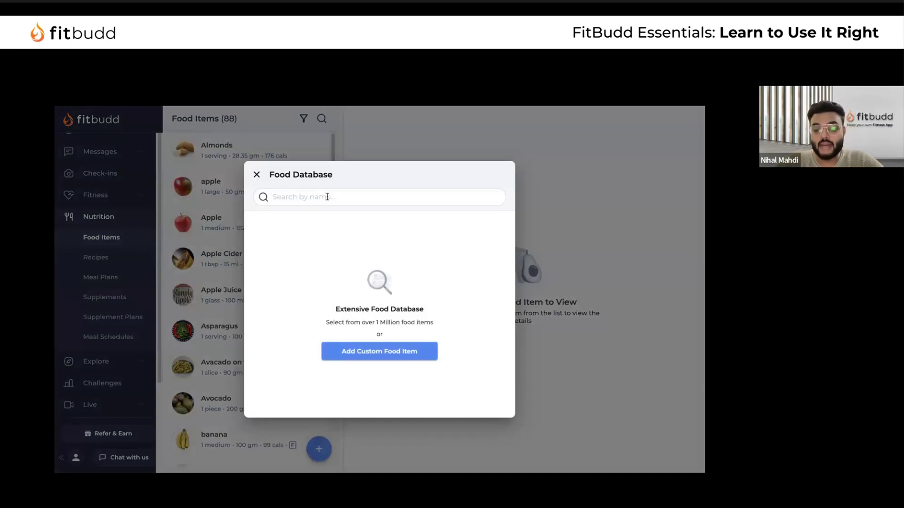
{"action": "type", "text": "Egg"}
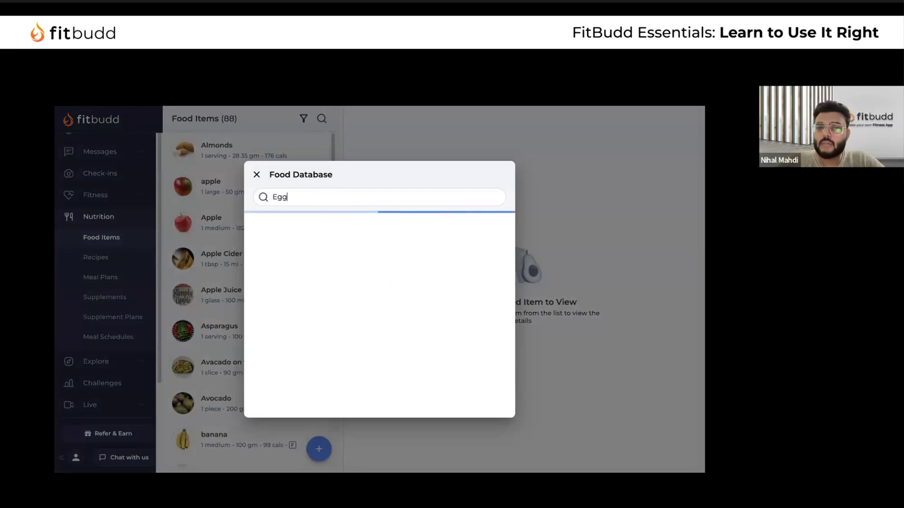
{"action": "scroll", "coordinate": [381, 273], "scroll_direction": "down", "scroll_amount": 5}
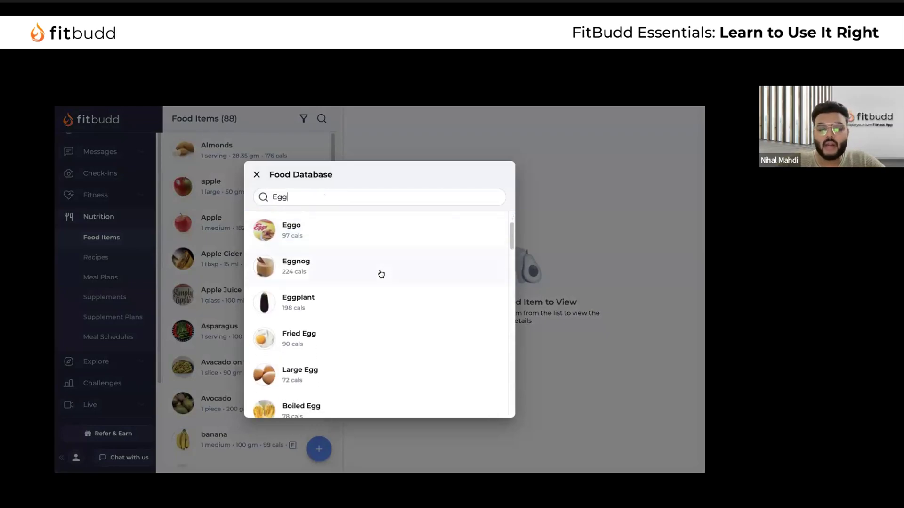
{"action": "scroll", "coordinate": [381, 273], "scroll_direction": "down", "scroll_amount": 7}
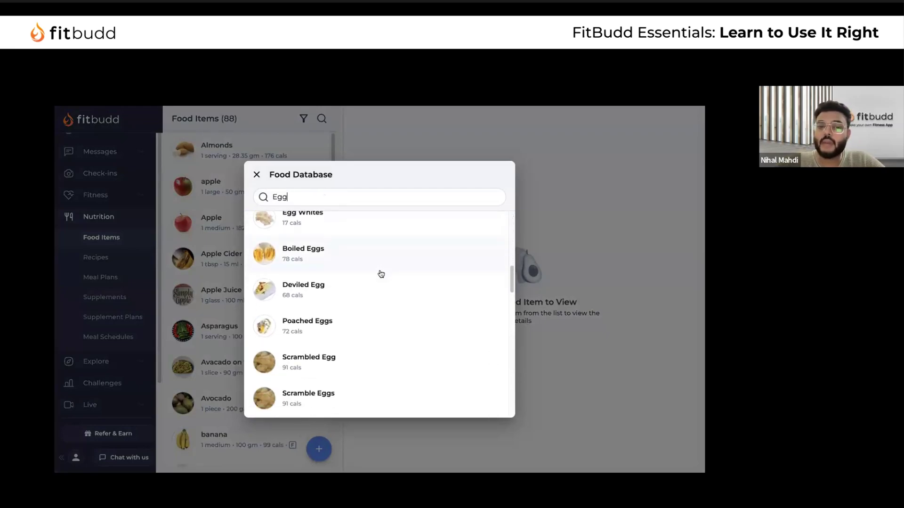
{"action": "scroll", "coordinate": [381, 273], "scroll_direction": "down", "scroll_amount": 5}
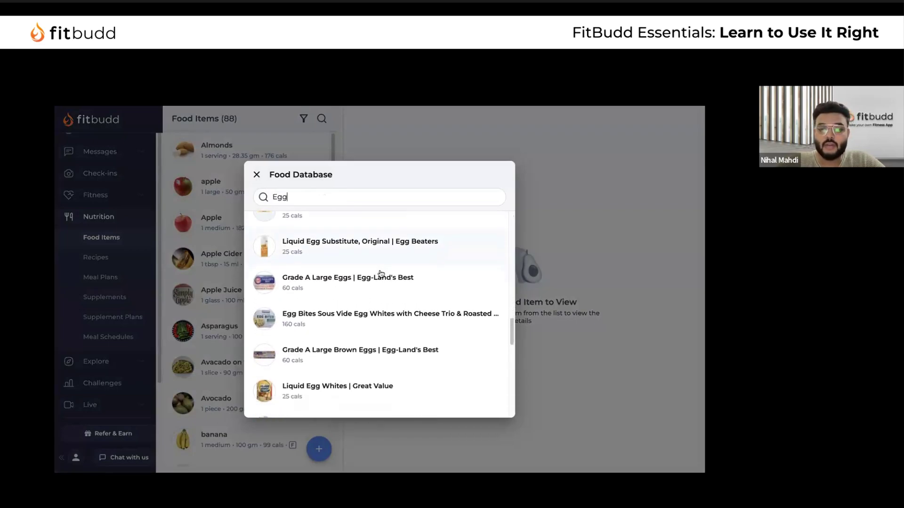
{"action": "scroll", "coordinate": [396, 281], "scroll_direction": "up", "scroll_amount": 10}
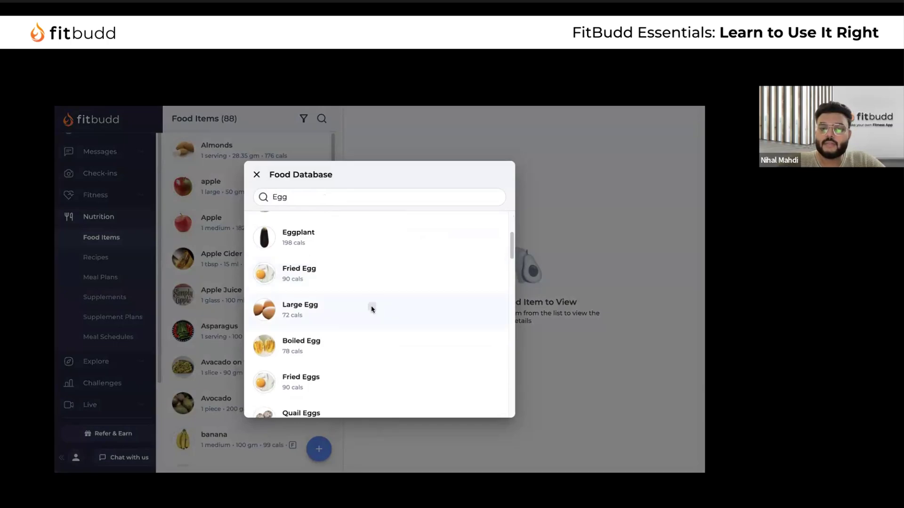
Add large egg (72 cals per 50 gm) to the library with a Medium serving of 40 gm
{"action": "left_click", "coordinate": [371, 308]}
{"action": "scroll", "coordinate": [408, 336], "scroll_direction": "down", "scroll_amount": 3}
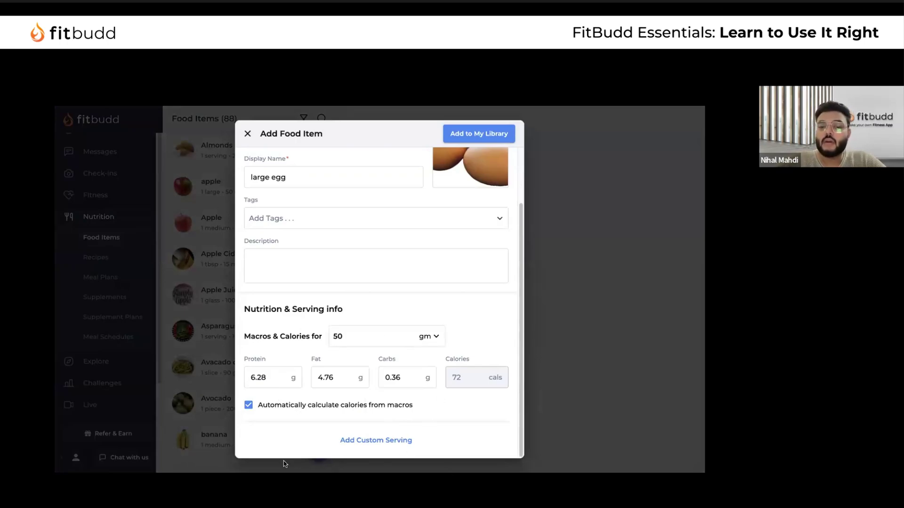
{"action": "left_click", "coordinate": [380, 442]}
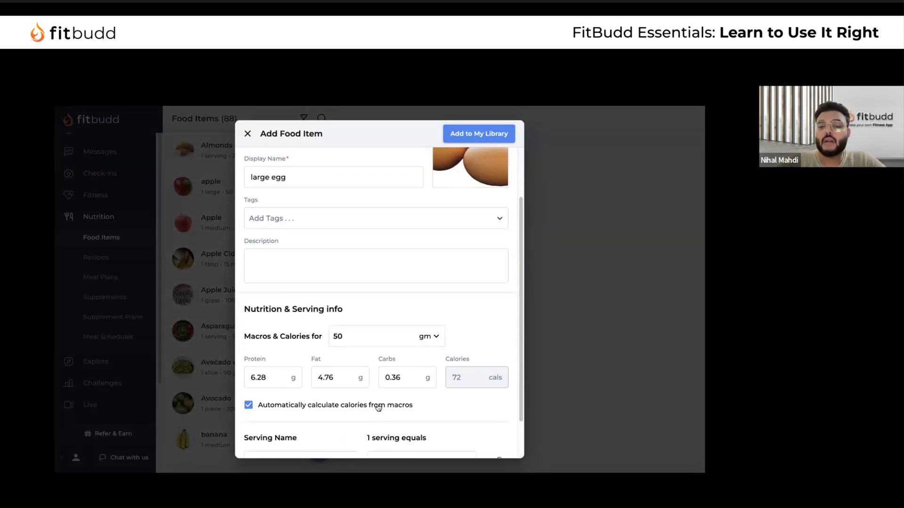
{"action": "scroll", "coordinate": [377, 405], "scroll_direction": "down", "scroll_amount": 1}
{"action": "left_click", "coordinate": [325, 406]}
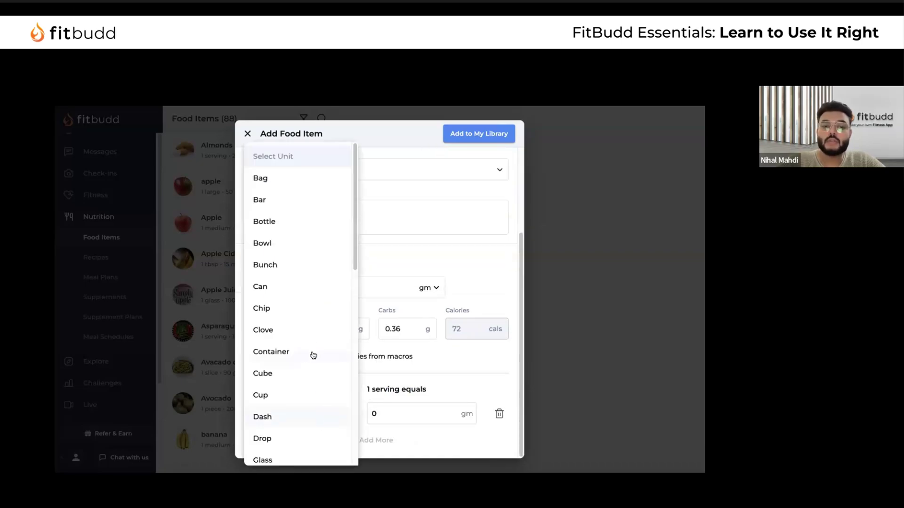
{"action": "scroll", "coordinate": [307, 291], "scroll_direction": "down", "scroll_amount": 2}
{"action": "scroll", "coordinate": [307, 292], "scroll_direction": "down", "scroll_amount": 4}
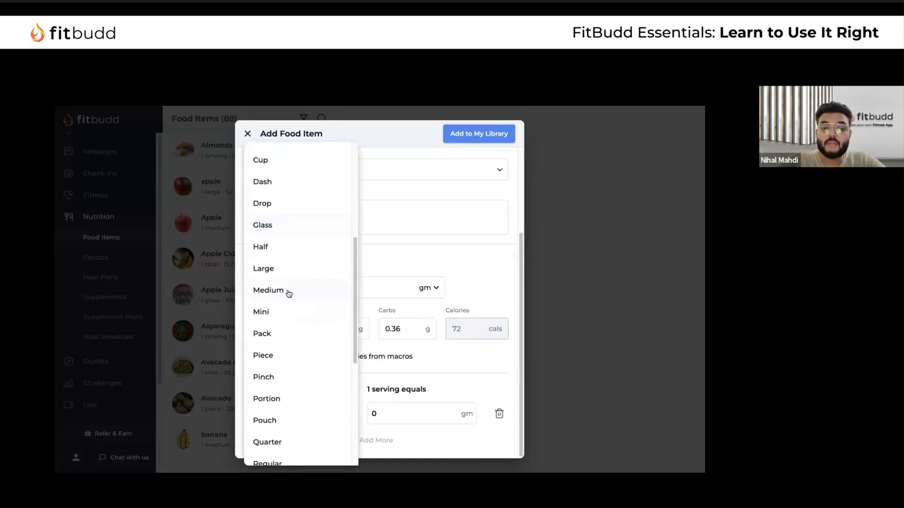
{"action": "left_click", "coordinate": [294, 288]}
{"action": "left_click", "coordinate": [401, 411]}
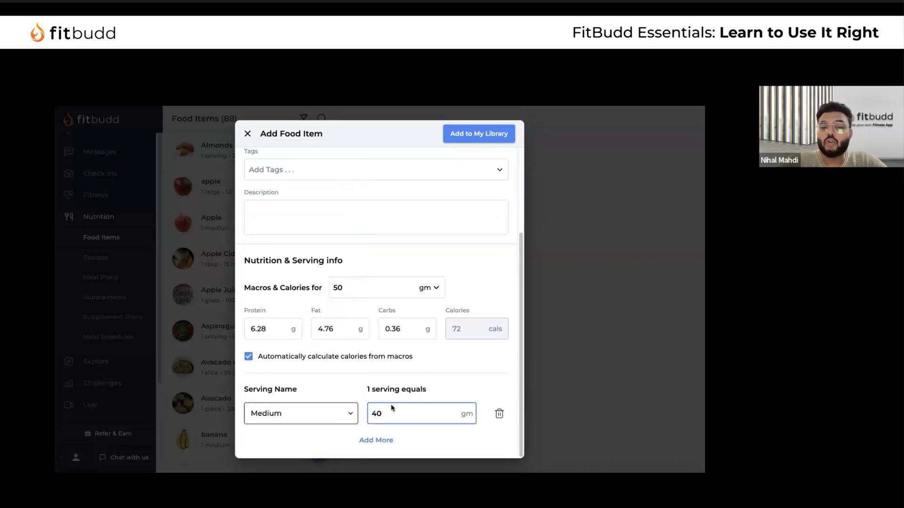
{"action": "left_click", "coordinate": [496, 138]}
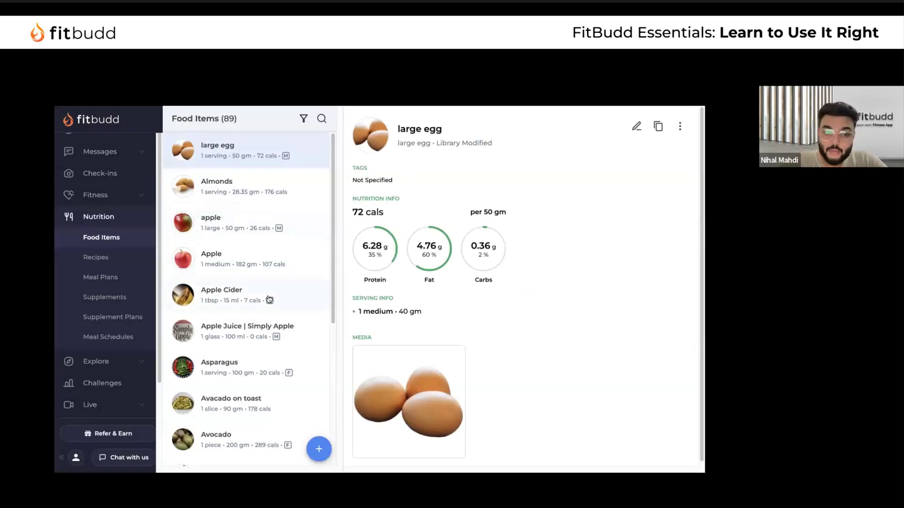
{"action": "scroll", "coordinate": [274, 250], "scroll_direction": "down", "scroll_amount": 5}
{"action": "scroll", "coordinate": [275, 249], "scroll_direction": "up", "scroll_amount": 5}
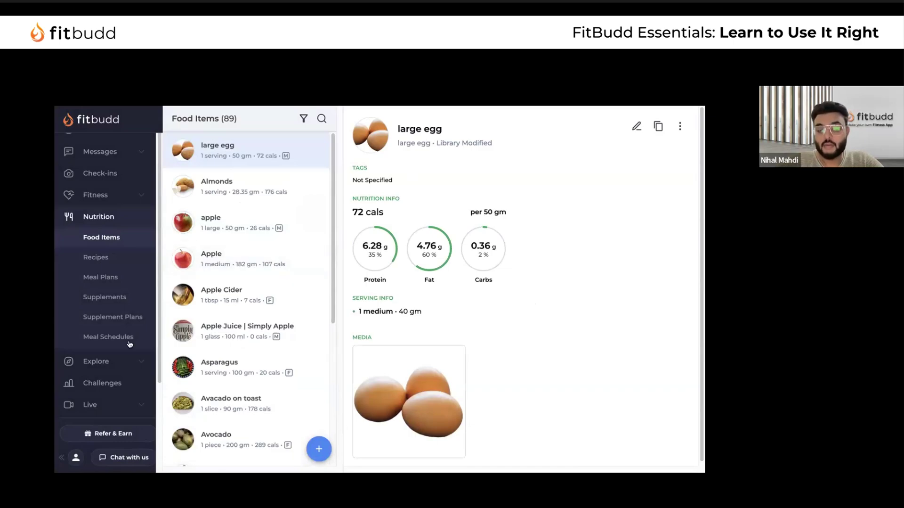
Open Meal Plans and look through the 16:8 Fasting - Sample plan
{"action": "left_click", "coordinate": [105, 278]}
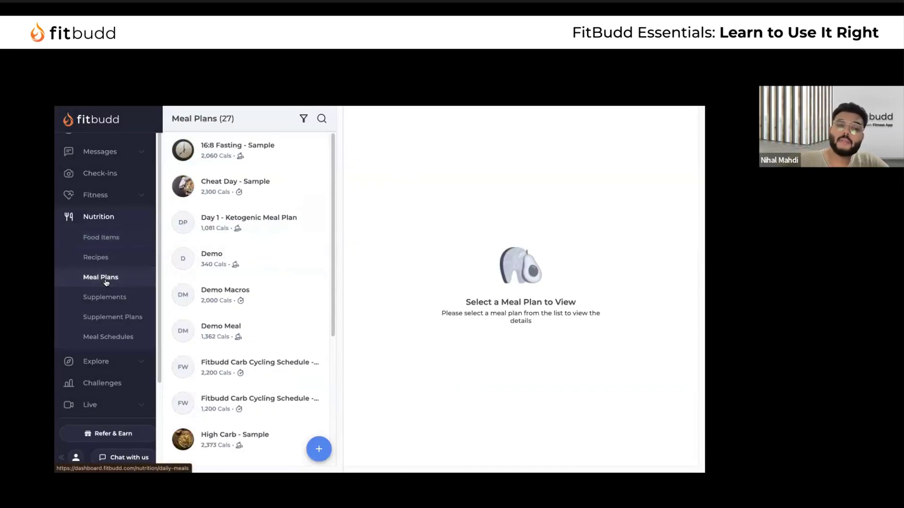
{"action": "left_click", "coordinate": [264, 161]}
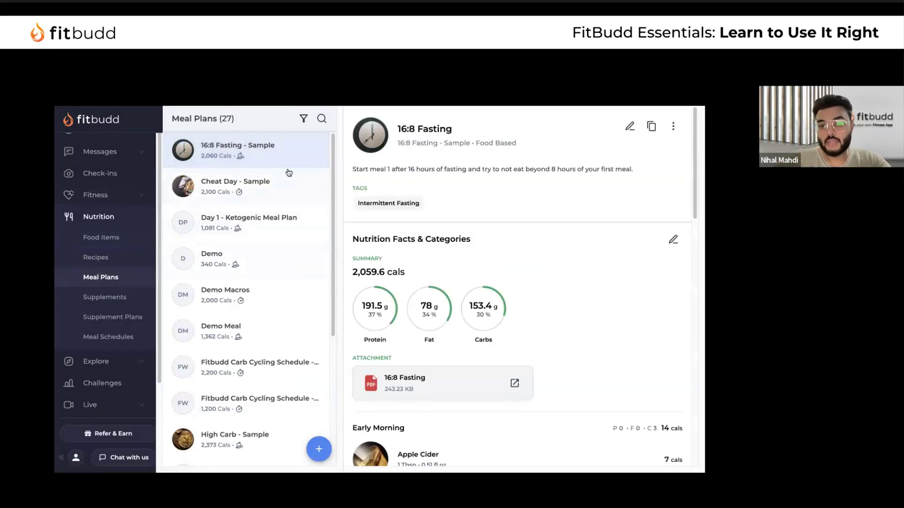
{"action": "scroll", "coordinate": [462, 295], "scroll_direction": "down", "scroll_amount": 8}
{"action": "scroll", "coordinate": [462, 296], "scroll_direction": "down", "scroll_amount": 8}
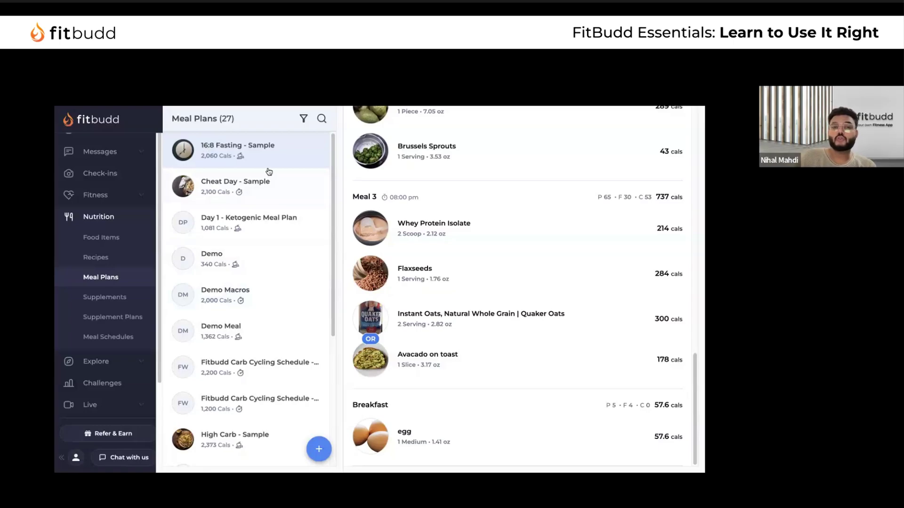
{"action": "scroll", "coordinate": [279, 371], "scroll_direction": "down", "scroll_amount": 4}
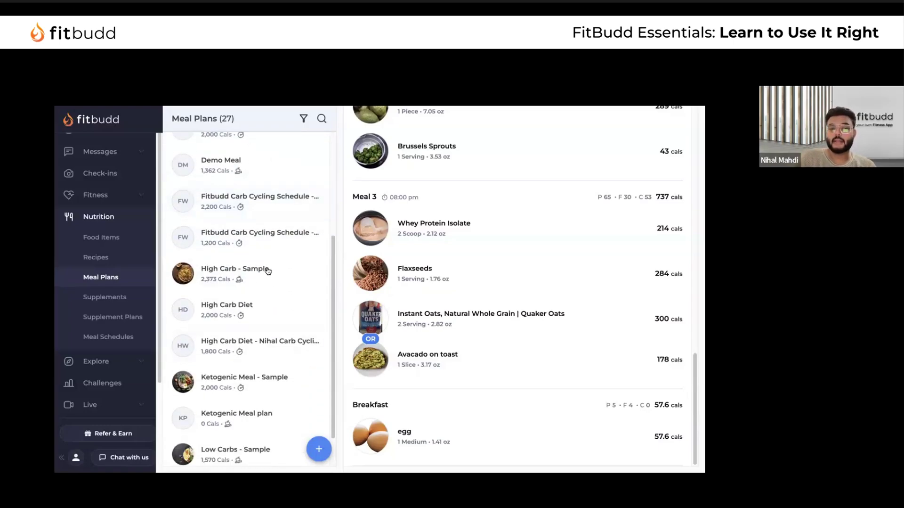
{"action": "scroll", "coordinate": [282, 393], "scroll_direction": "down", "scroll_amount": 2}
View the 6 Week Nutrition program in Meal Schedules, then return to Meal Plans
{"action": "left_click", "coordinate": [110, 336]}
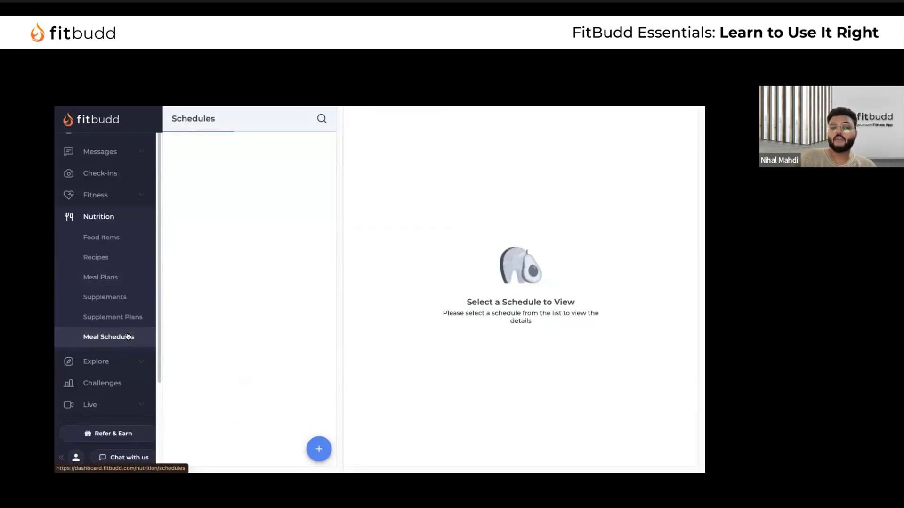
{"action": "left_click", "coordinate": [246, 155]}
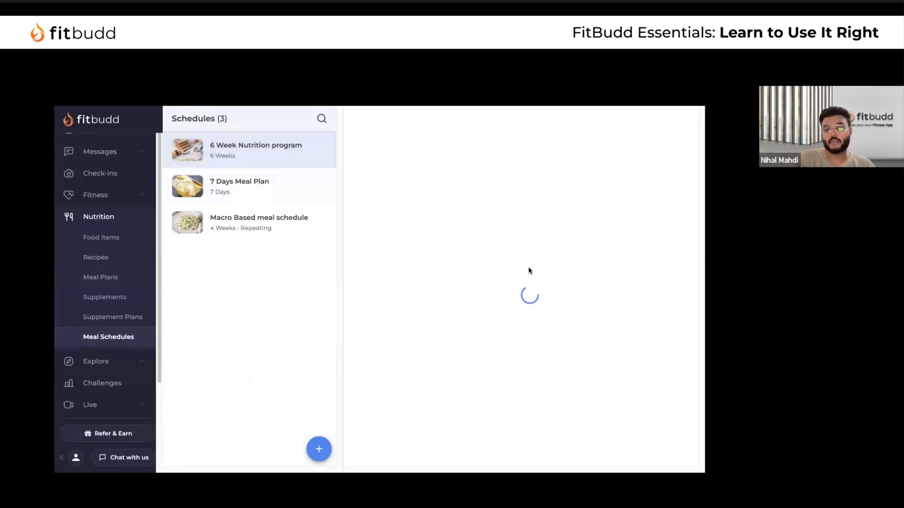
{"action": "scroll", "coordinate": [597, 316], "scroll_direction": "right", "scroll_amount": 5}
{"action": "scroll", "coordinate": [579, 316], "scroll_direction": "left", "scroll_amount": 5}
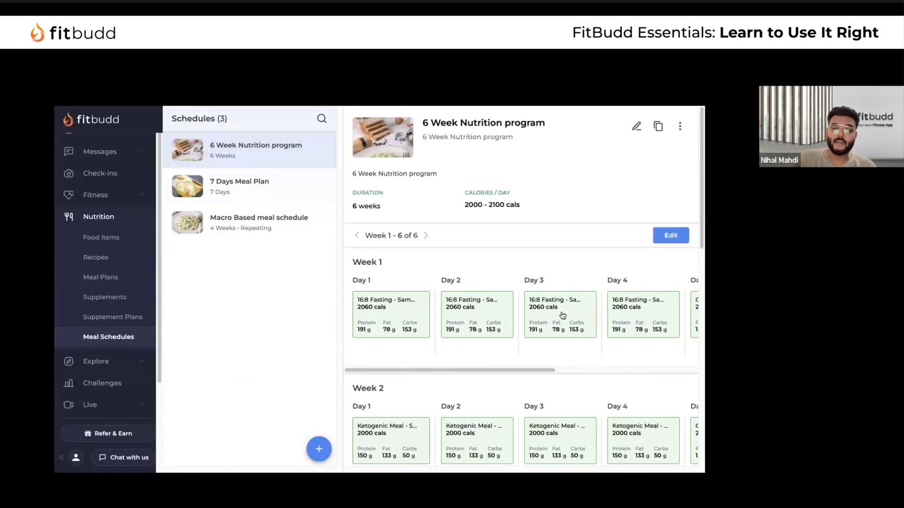
{"action": "left_click", "coordinate": [100, 276]}
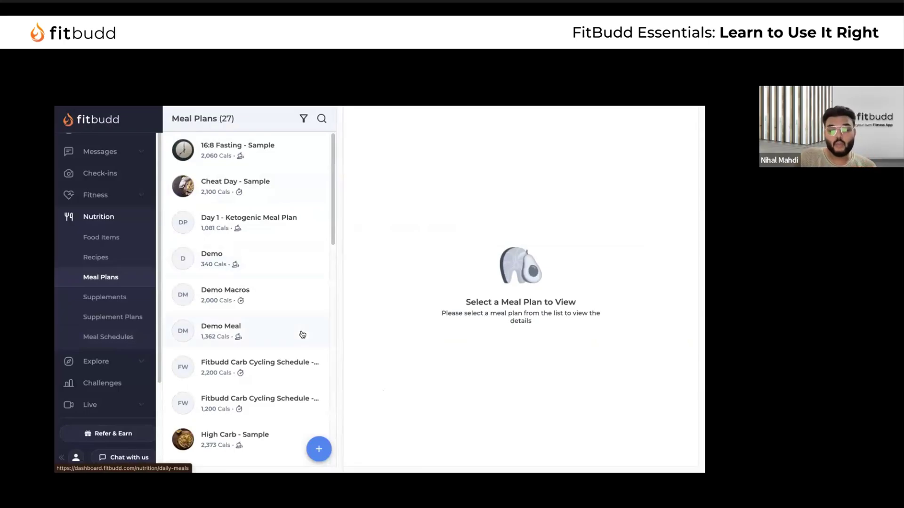
Start a new Macros Based meal plan, then discard it unsaved
{"action": "left_click", "coordinate": [318, 448]}
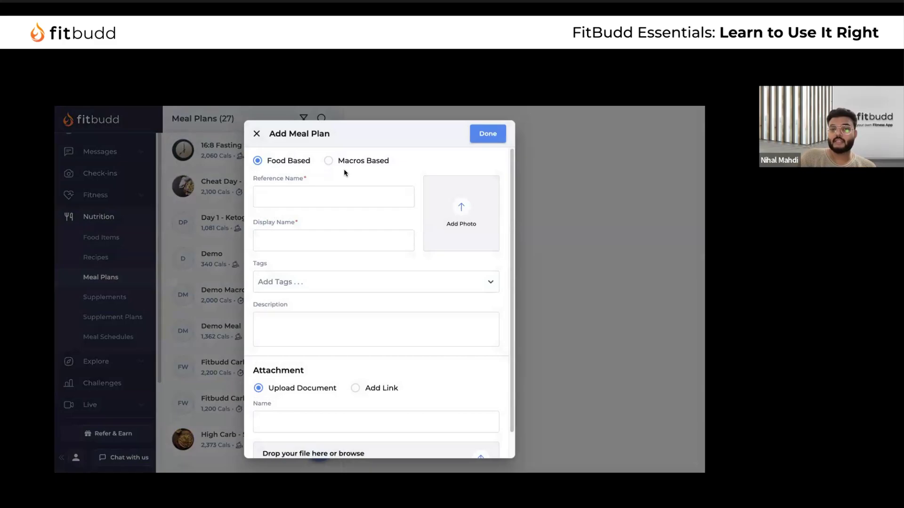
{"action": "left_click", "coordinate": [338, 162]}
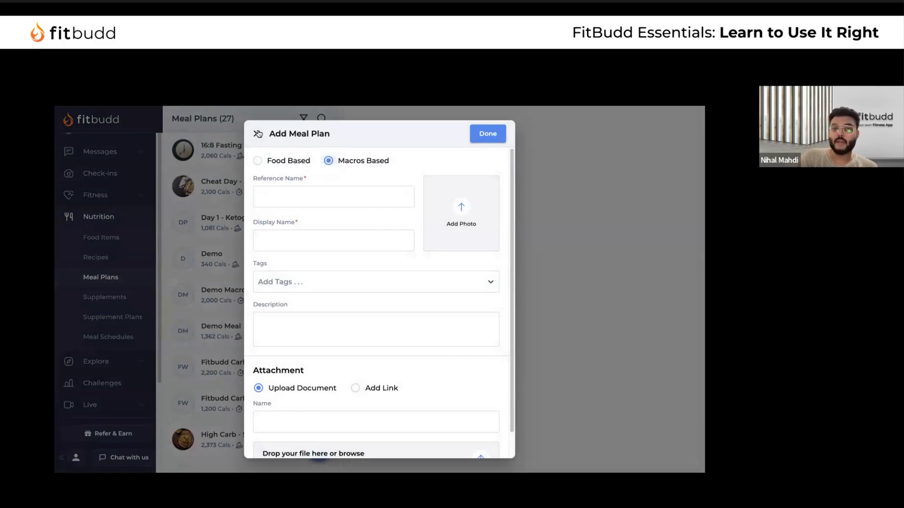
{"action": "left_click", "coordinate": [257, 133]}
{"action": "left_click", "coordinate": [438, 313]}
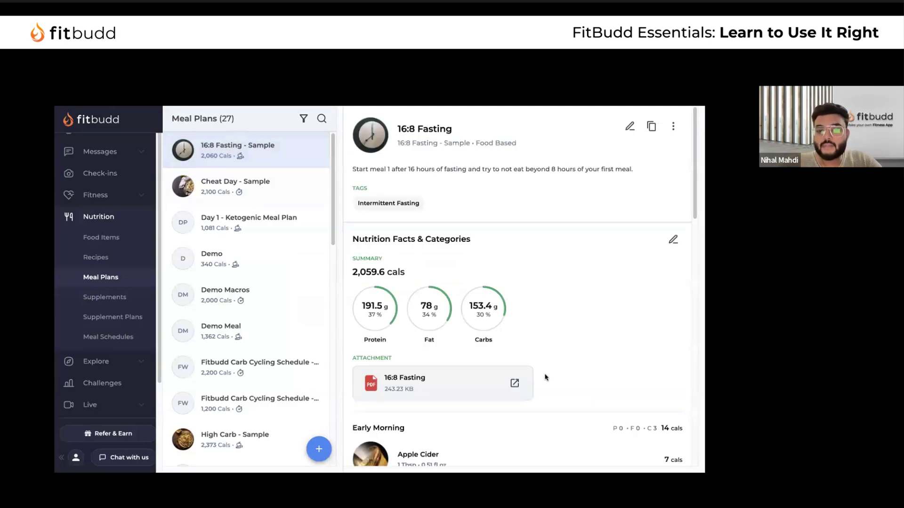
Inspect the Early Morning Apple Cider serving, close its details, and open Cheat Day - Sample
{"action": "scroll", "coordinate": [546, 377], "scroll_direction": "down", "scroll_amount": 5}
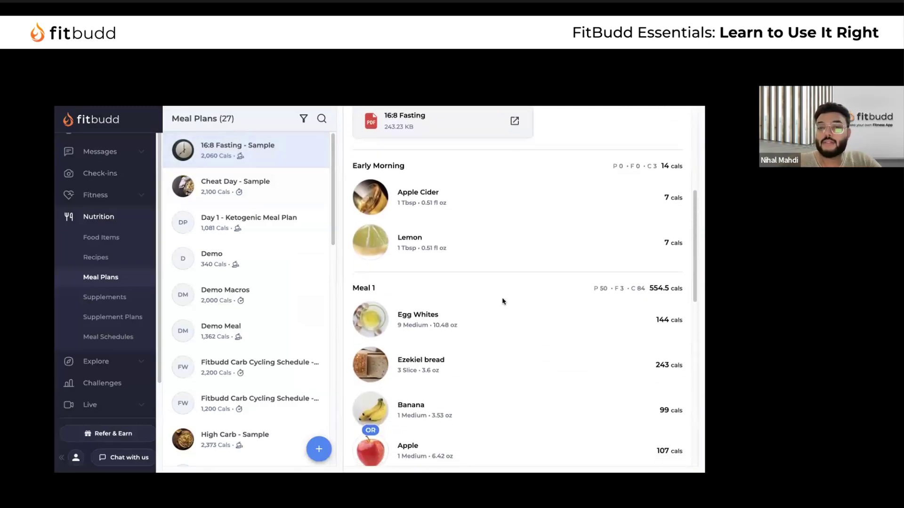
{"action": "left_click_drag", "start_coordinate": [351, 168], "coordinate": [460, 254]}
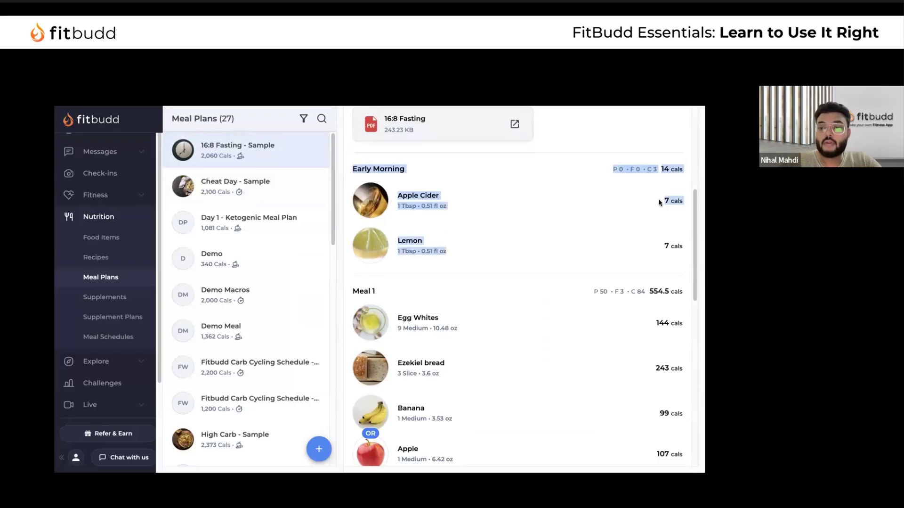
{"action": "left_click_drag", "start_coordinate": [397, 207], "coordinate": [453, 209]}
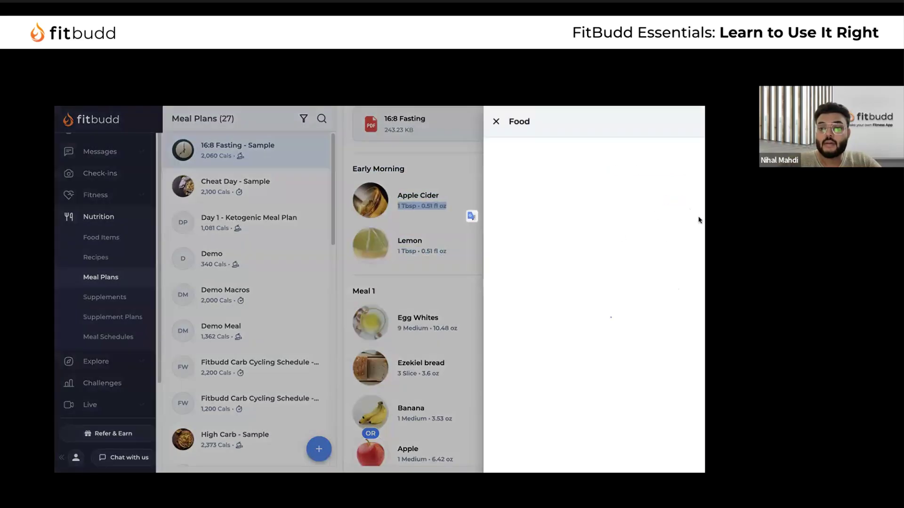
{"action": "scroll", "coordinate": [620, 341], "scroll_direction": "down", "scroll_amount": 1}
{"action": "scroll", "coordinate": [620, 341], "scroll_direction": "up", "scroll_amount": 1}
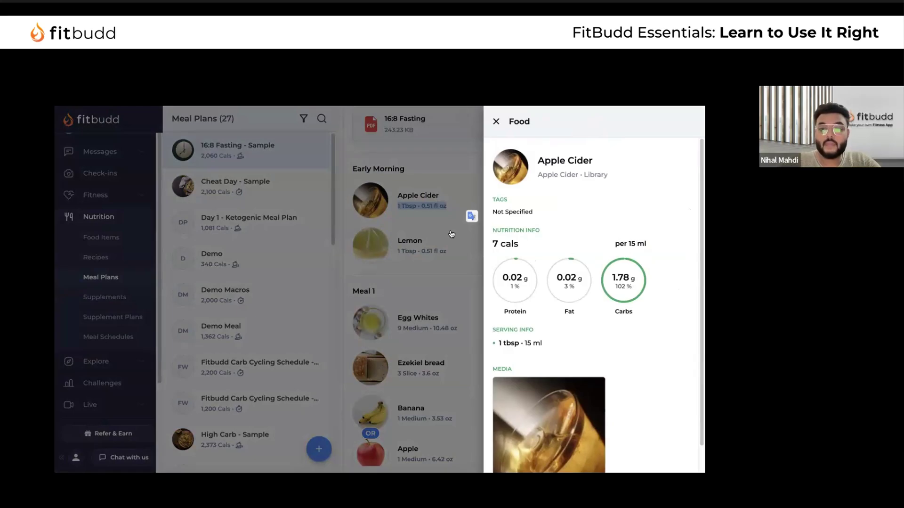
{"action": "left_click", "coordinate": [451, 233]}
{"action": "left_click", "coordinate": [252, 191]}
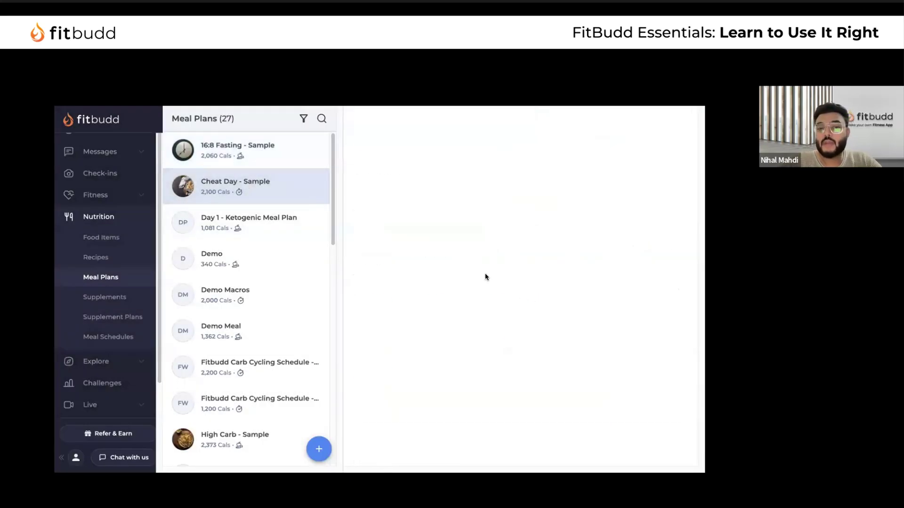
Review Cheat Day's Breakfast 500 cals and macro totals, then open bnf-s-7-day-meal-planner.pdf in a new tab
{"action": "scroll", "coordinate": [617, 329], "scroll_direction": "down", "scroll_amount": 1}
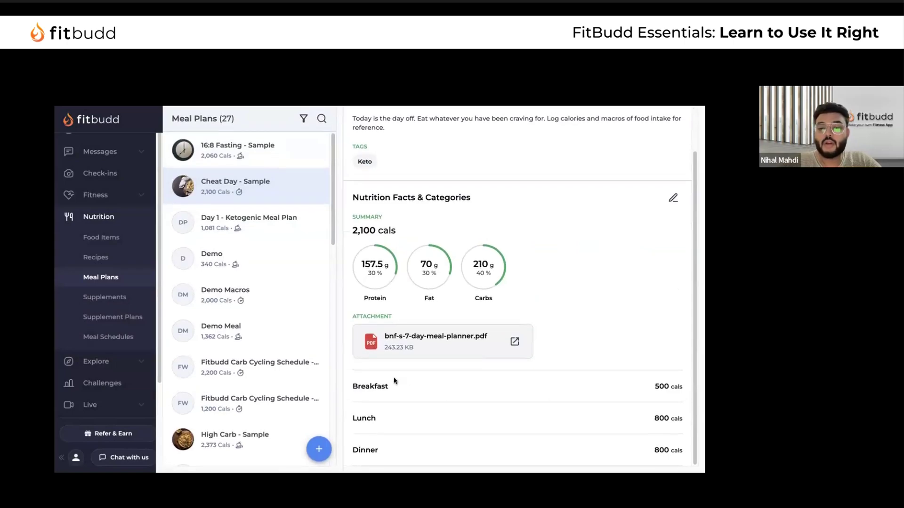
{"action": "left_click_drag", "start_coordinate": [350, 389], "coordinate": [430, 393]}
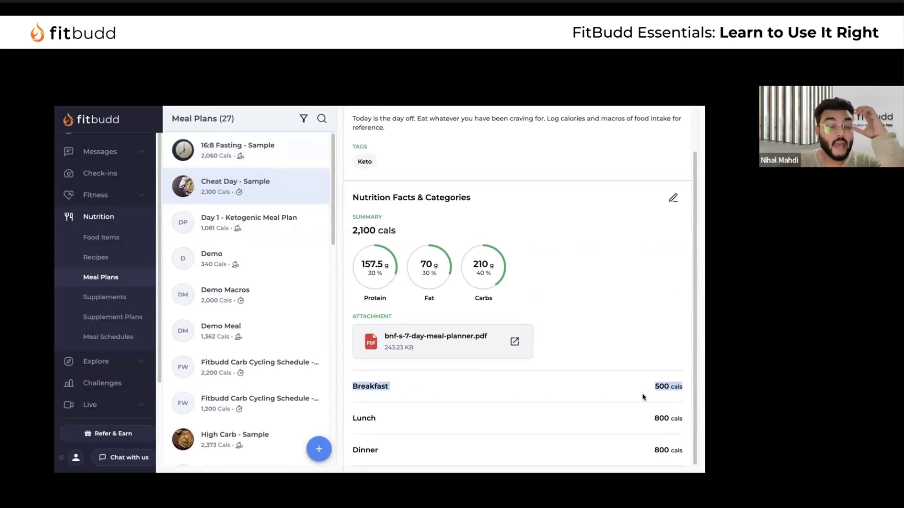
{"action": "left_click_drag", "start_coordinate": [360, 262], "coordinate": [519, 304]}
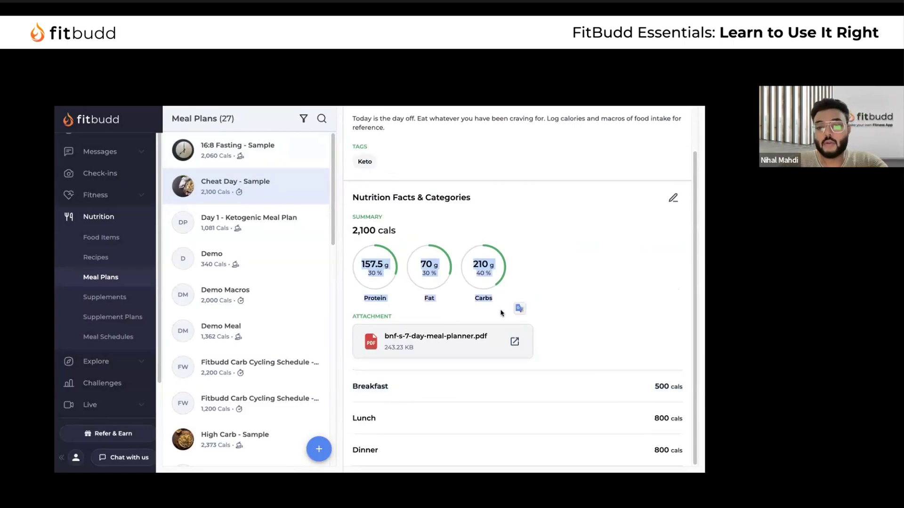
{"action": "left_click", "coordinate": [518, 343]}
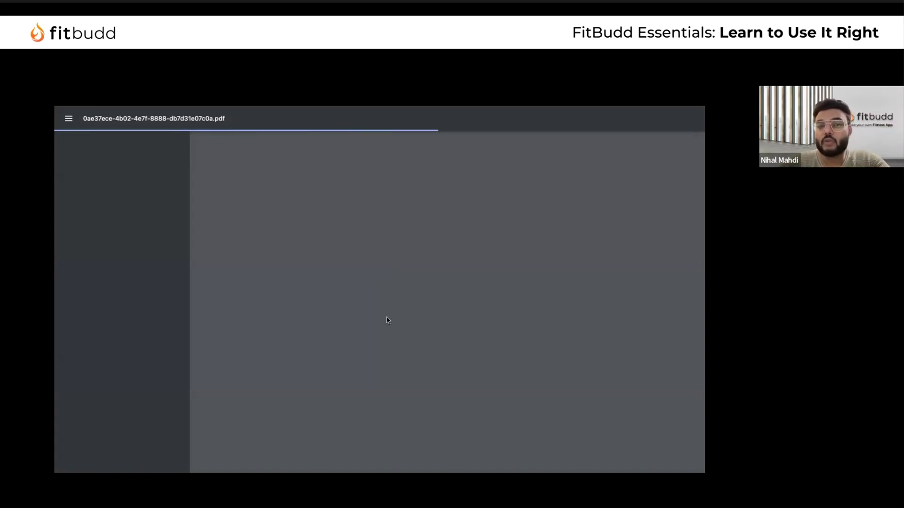
Scroll through the Adult weekly meal plan PDF and close its tab with Ctrl+W
{"action": "scroll", "coordinate": [368, 293], "scroll_direction": "down", "scroll_amount": 10}
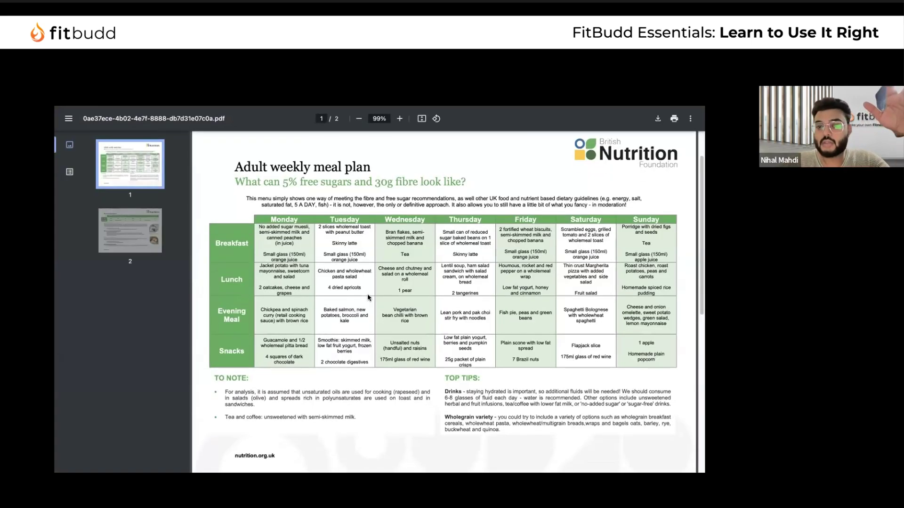
{"action": "scroll", "coordinate": [367, 293], "scroll_direction": "up", "scroll_amount": 10}
{"action": "key", "text": "ctrl+w"}
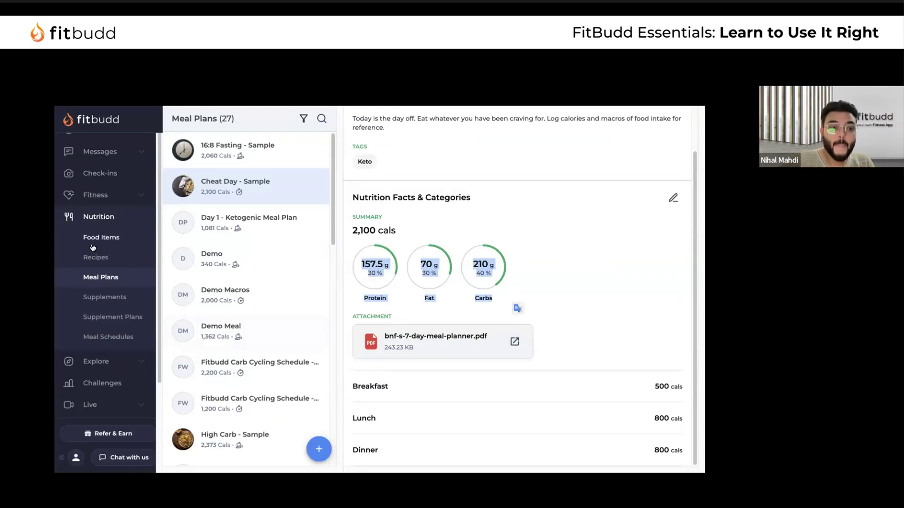
Browse the Recipes list, viewing Grilled chicken and Mashed Sweet Potato
{"action": "left_click", "coordinate": [103, 258]}
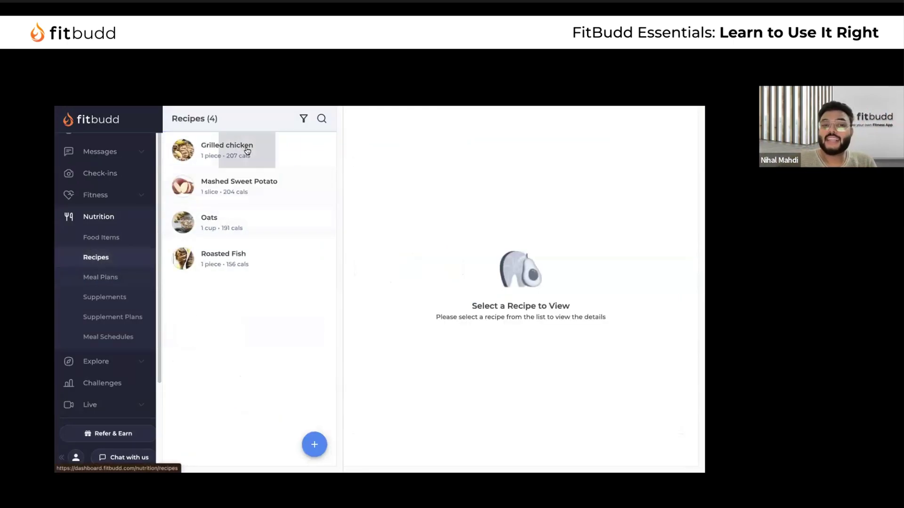
{"action": "left_click", "coordinate": [269, 159]}
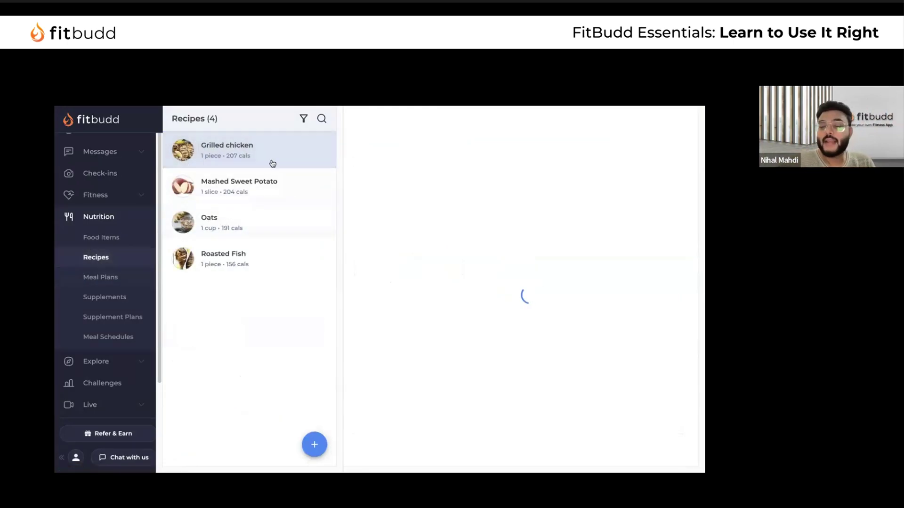
{"action": "left_click", "coordinate": [282, 186]}
Start a new recipe, then close the empty Add Recipe form
{"action": "left_click", "coordinate": [314, 444]}
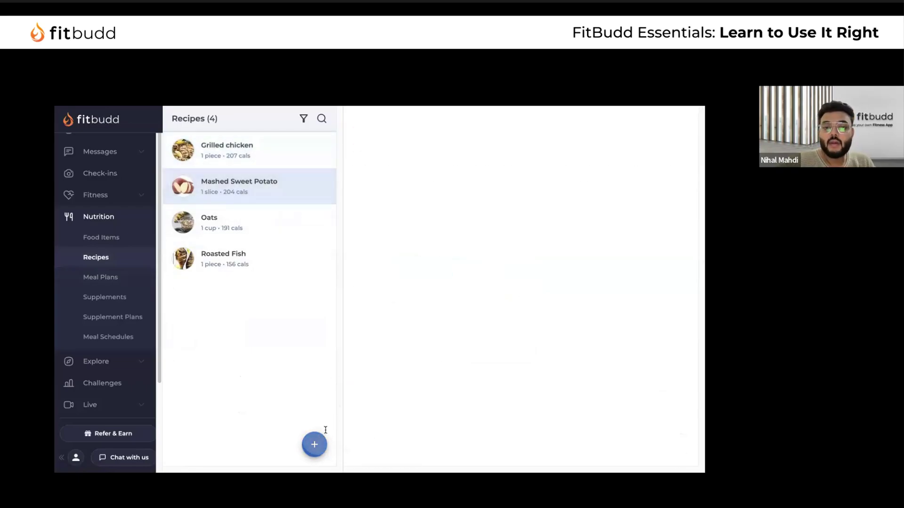
{"action": "scroll", "coordinate": [308, 280], "scroll_direction": "down", "scroll_amount": 5}
{"action": "scroll", "coordinate": [309, 280], "scroll_direction": "up", "scroll_amount": 5}
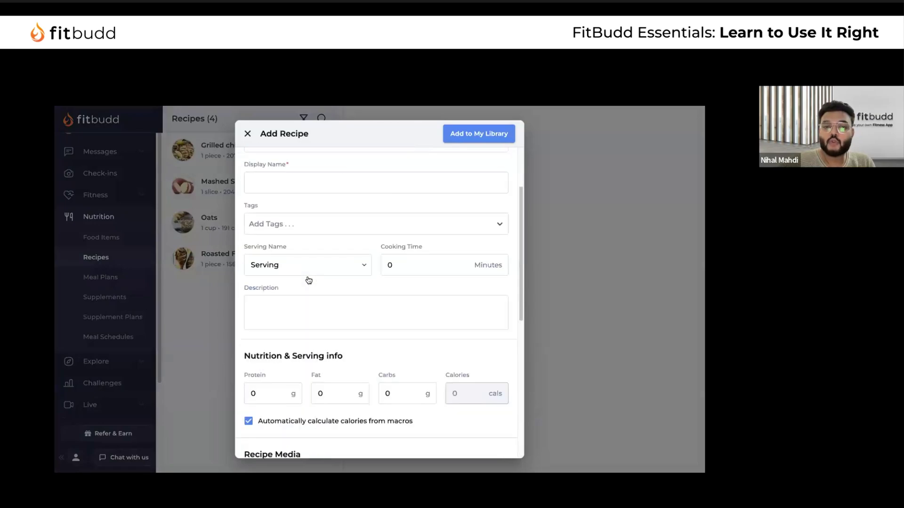
{"action": "left_click", "coordinate": [284, 179]}
{"action": "left_click", "coordinate": [284, 179]}
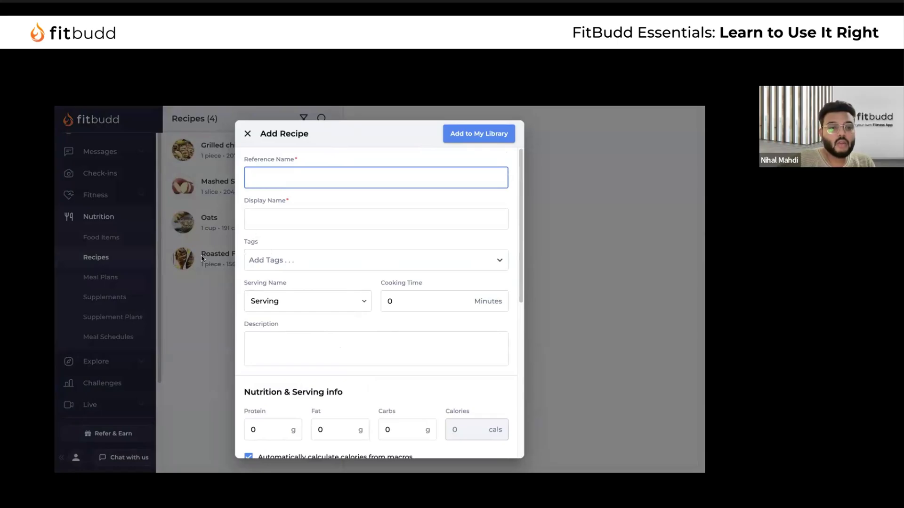
{"action": "left_click", "coordinate": [247, 133]}
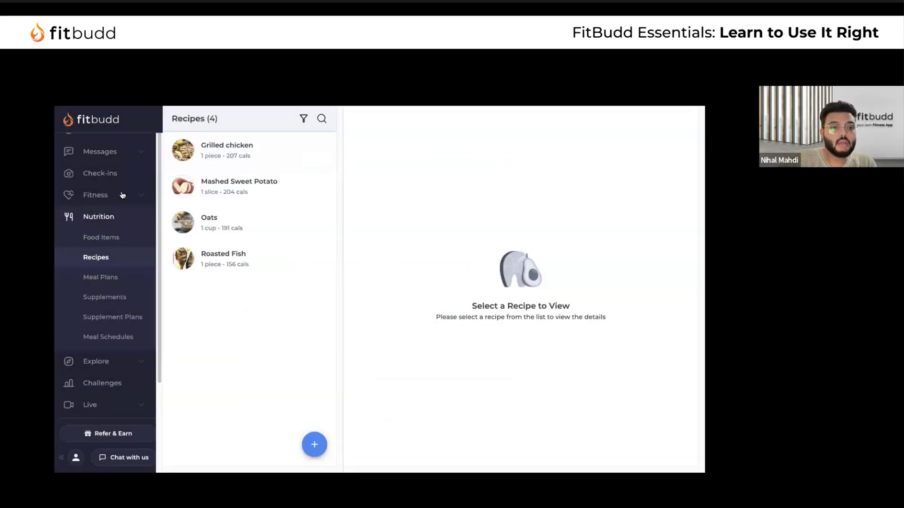
Open the Chest & Tricep workout under Fitness > Workouts and start editing its exercises
{"action": "left_click", "coordinate": [122, 195]}
{"action": "left_click", "coordinate": [114, 236]}
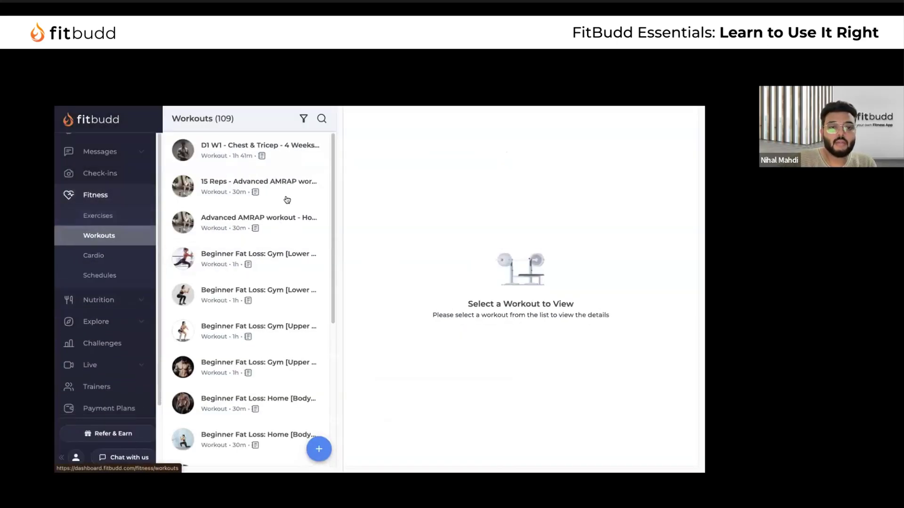
{"action": "left_click", "coordinate": [230, 155]}
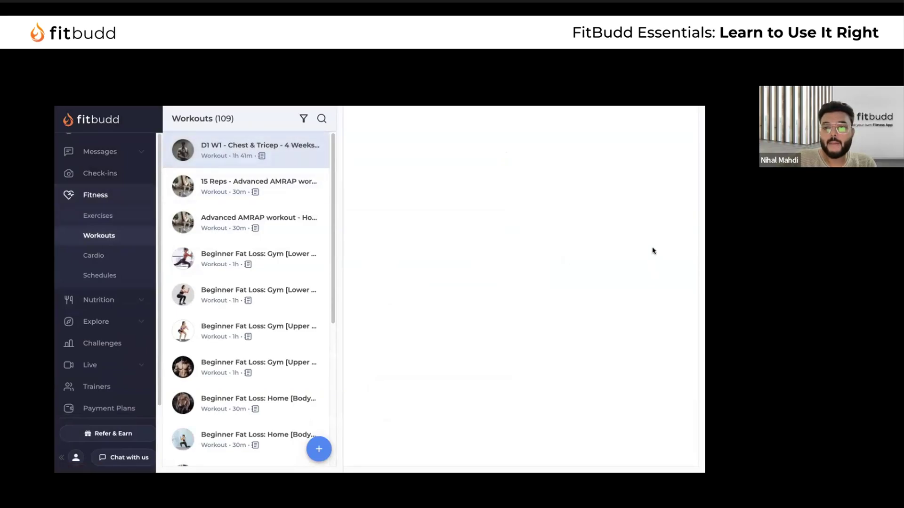
{"action": "left_click", "coordinate": [679, 284]}
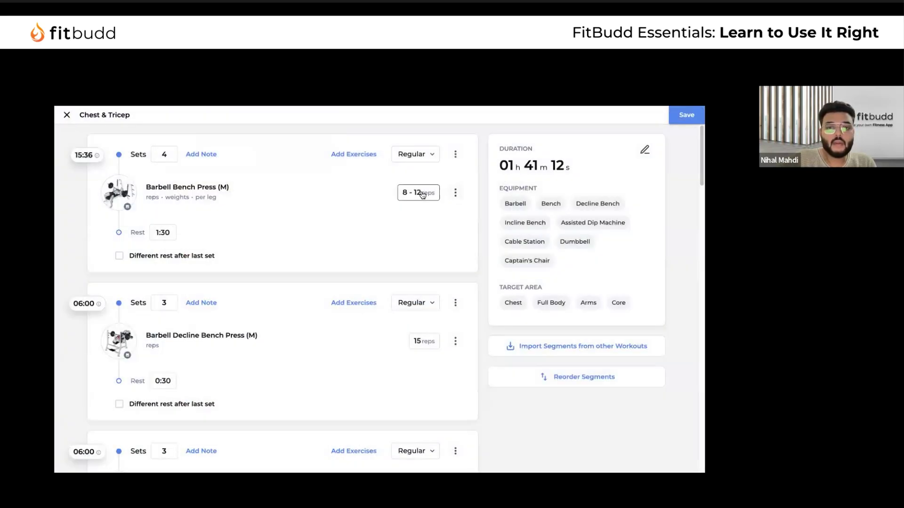
Try Distance as the bench press tracking field, exit without saving, and open Nutrition > Food Items
{"action": "left_click", "coordinate": [420, 193]}
{"action": "left_click", "coordinate": [267, 235]}
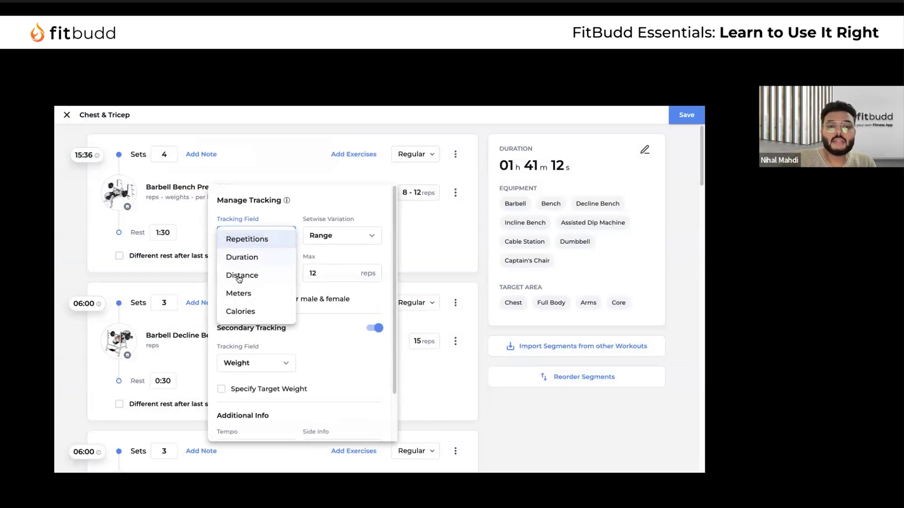
{"action": "left_click", "coordinate": [257, 278]}
{"action": "left_click", "coordinate": [281, 234]}
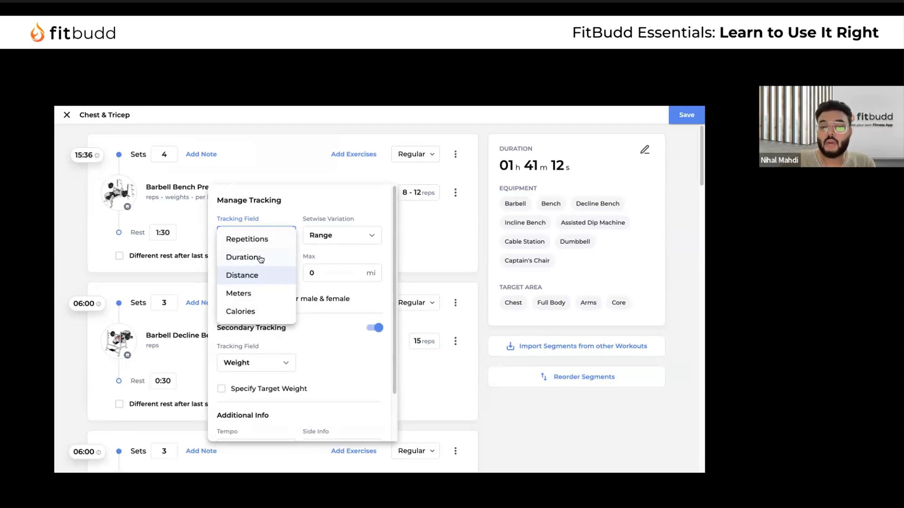
{"action": "left_click", "coordinate": [67, 117]}
{"action": "left_click", "coordinate": [69, 117]}
{"action": "left_click", "coordinate": [67, 116]}
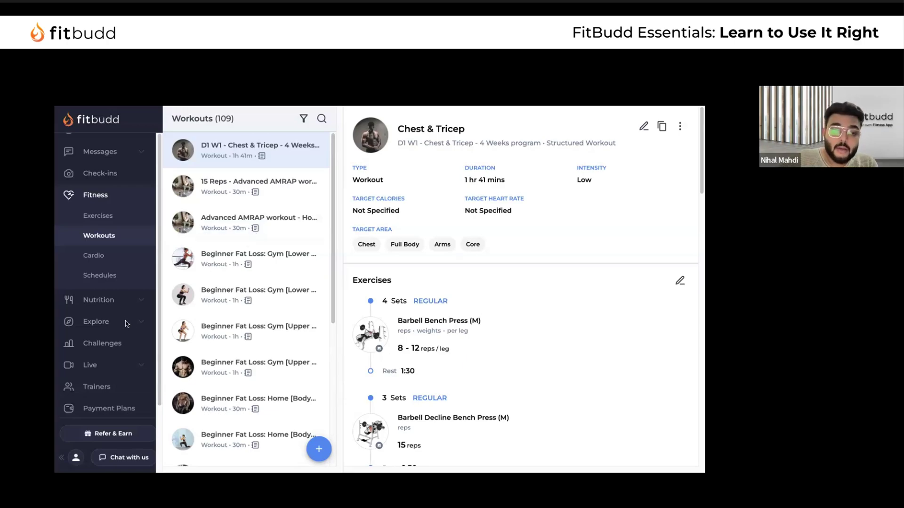
{"action": "left_click", "coordinate": [124, 305]}
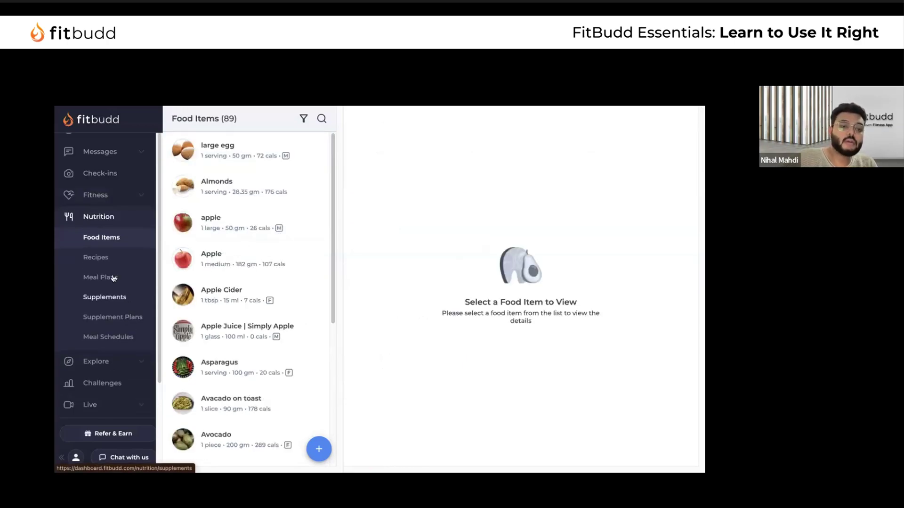
Start a new Food Based meal plan from the Meal Plans list
{"action": "left_click", "coordinate": [113, 277]}
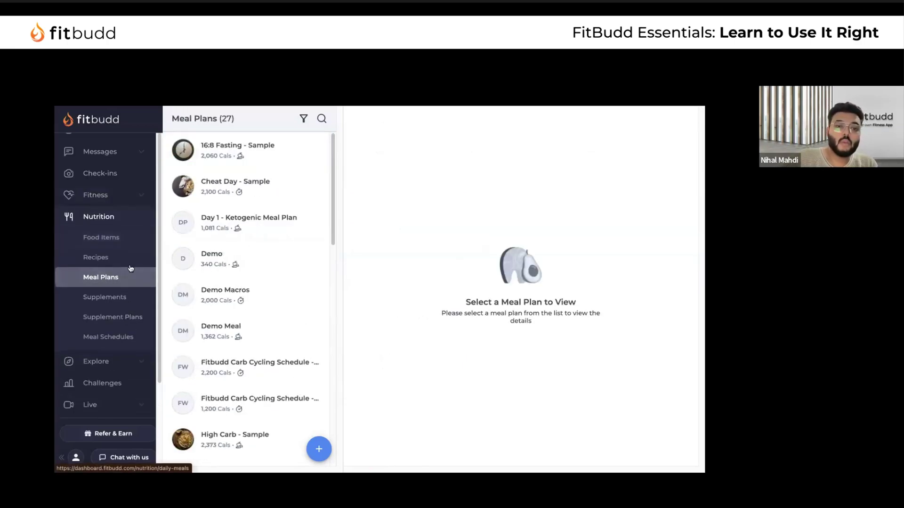
{"action": "left_click", "coordinate": [322, 455]}
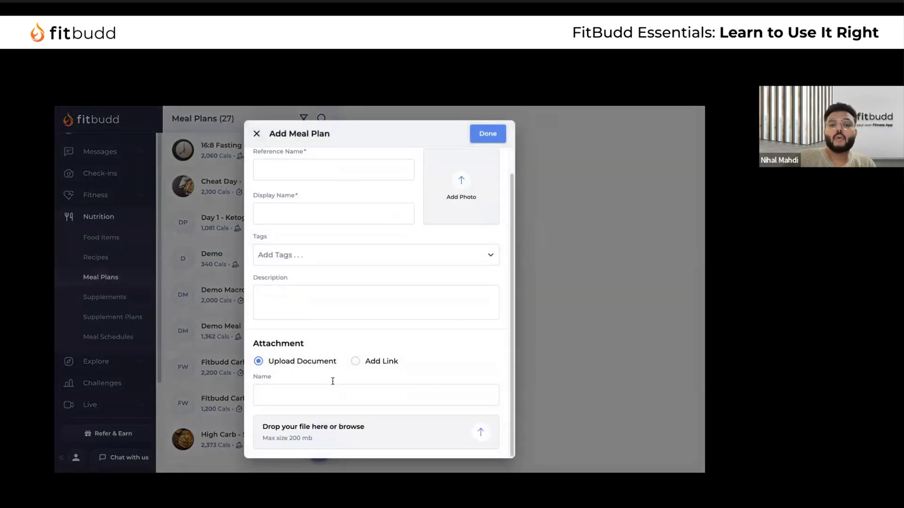
{"action": "left_click", "coordinate": [305, 395]}
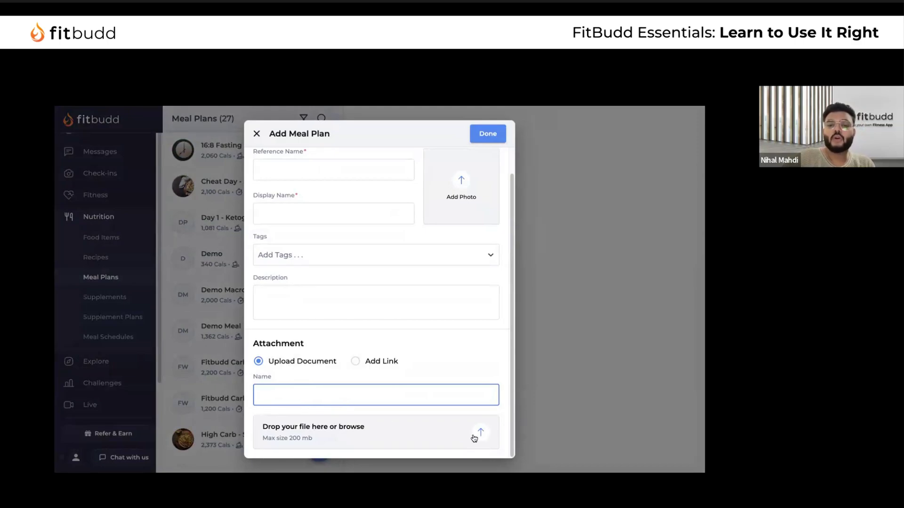
{"action": "scroll", "coordinate": [440, 354], "scroll_direction": "up", "scroll_amount": 1}
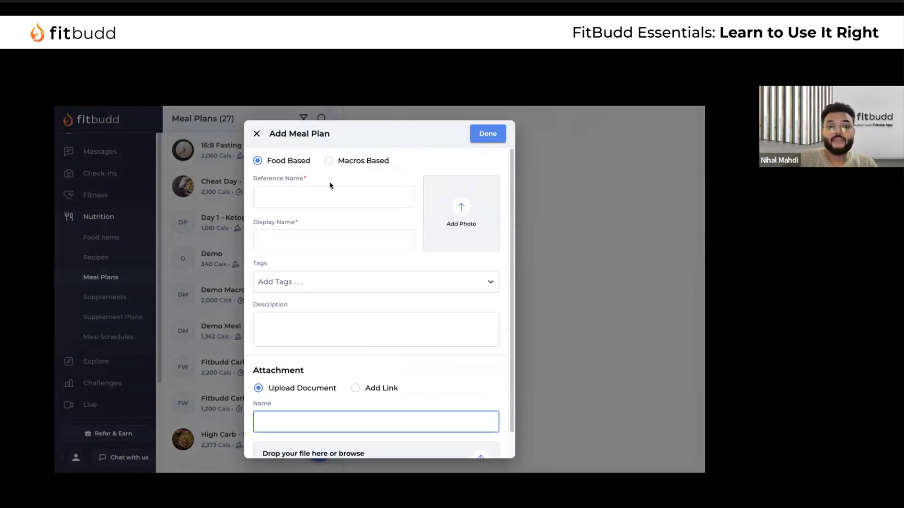
{"action": "left_click", "coordinate": [307, 194]}
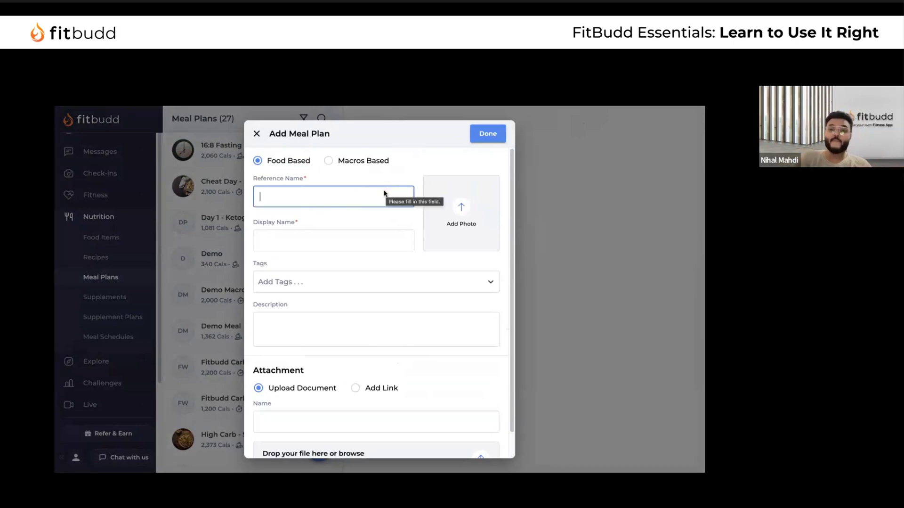
{"action": "left_click", "coordinate": [329, 162]}
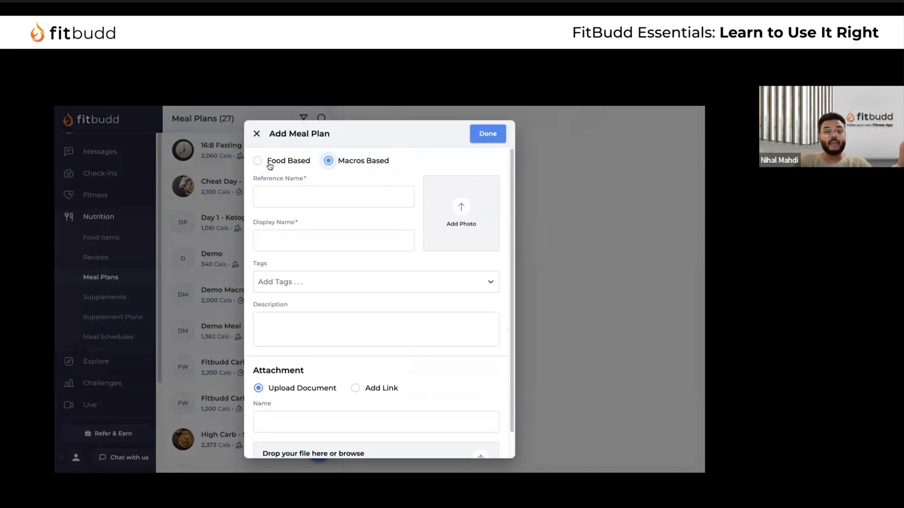
{"action": "left_click", "coordinate": [294, 198]}
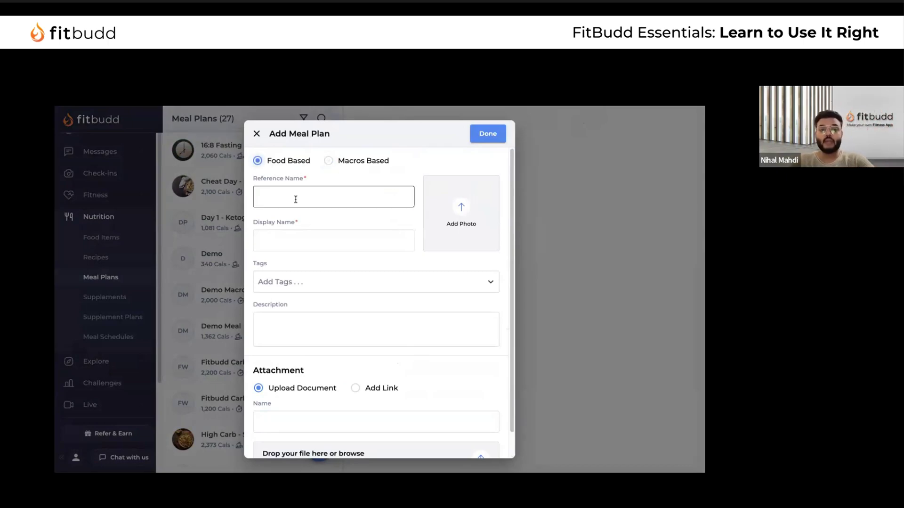
Enter Demo as the plan's reference name, display name and description
{"action": "type", "text": "Demo"}
{"action": "key", "text": "Tab"}
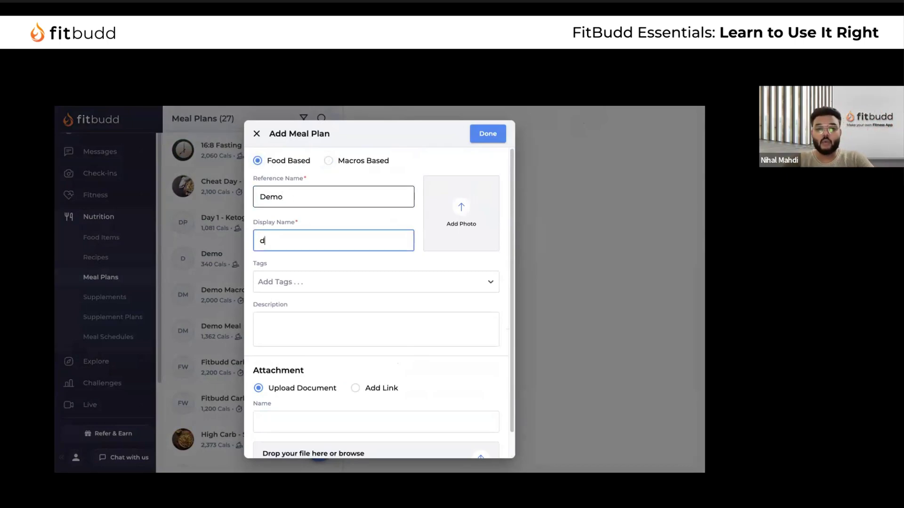
{"action": "type", "text": "Demo"}
{"action": "left_click", "coordinate": [289, 194]}
{"action": "double_click", "coordinate": [293, 197]}
{"action": "key", "text": "ctrl+c"}
{"action": "left_click", "coordinate": [292, 325]}
{"action": "key", "text": "ctrl+v"}
{"action": "scroll", "coordinate": [327, 351], "scroll_direction": "down", "scroll_amount": 1}
{"action": "left_click", "coordinate": [316, 391]}
{"action": "key", "text": "ctrl+v"}
{"action": "double_click", "coordinate": [271, 395]}
{"action": "key", "text": "BackSpace"}
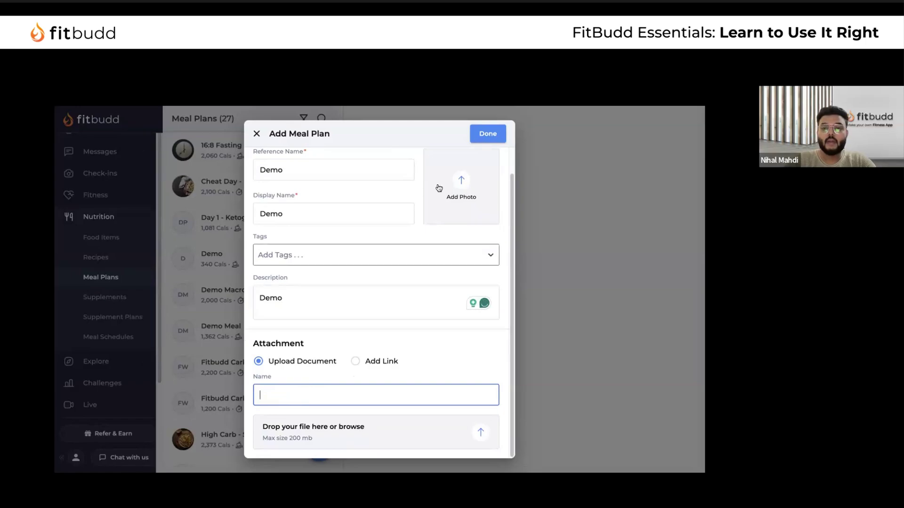
Attach the stuffed-peppers photo and save the Demo plan
{"action": "left_click", "coordinate": [461, 186]}
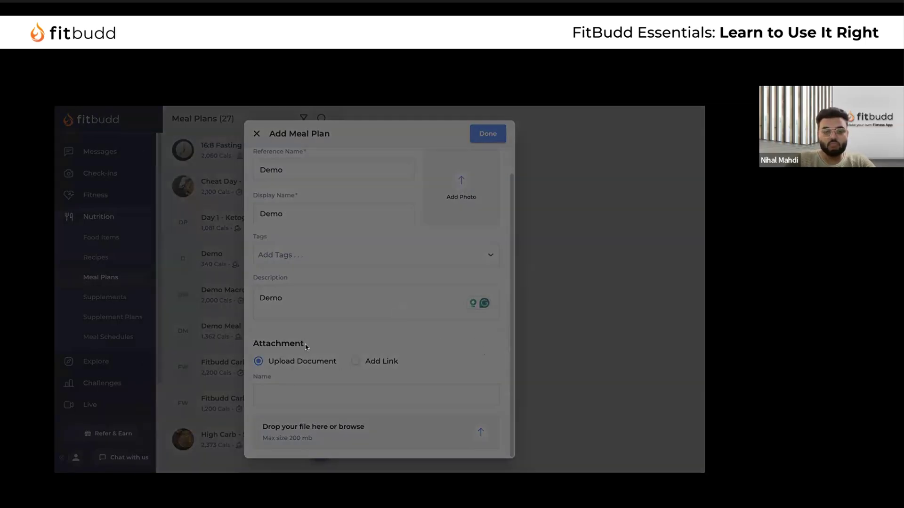
{"action": "left_click", "coordinate": [508, 455]}
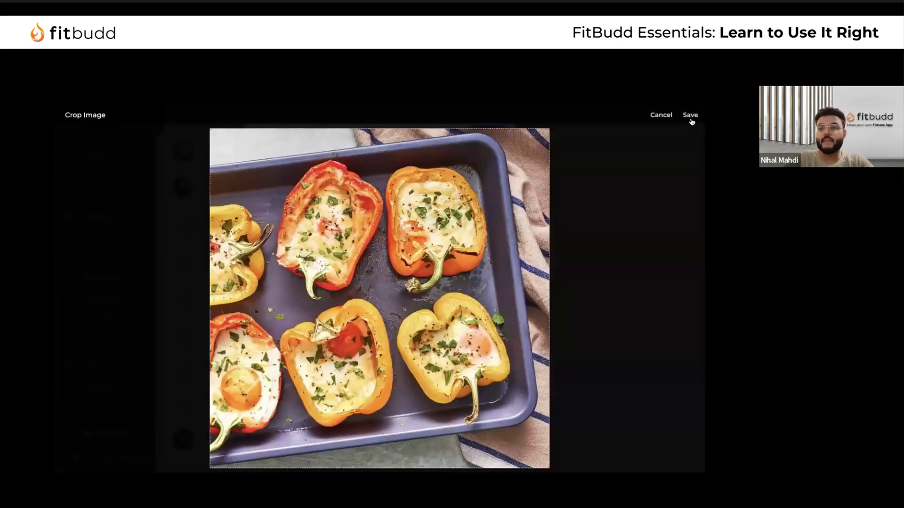
{"action": "left_click", "coordinate": [690, 116]}
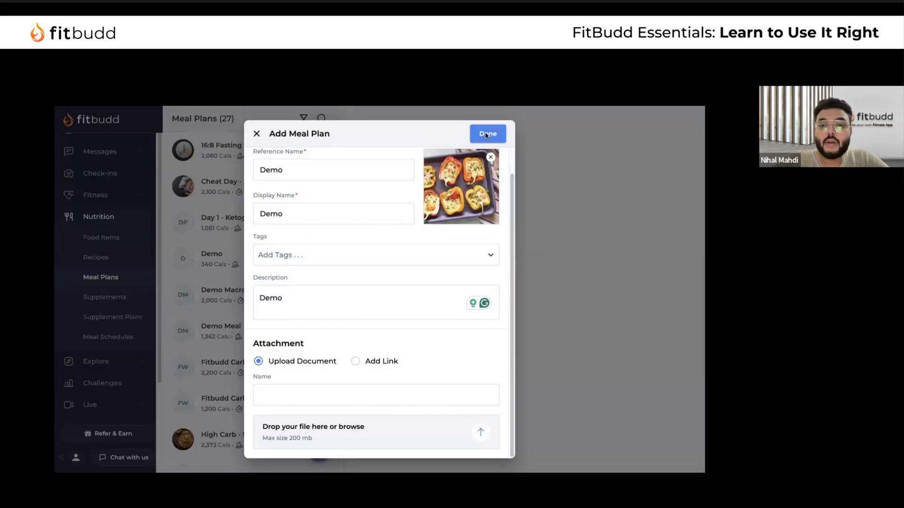
{"action": "left_click", "coordinate": [488, 134]}
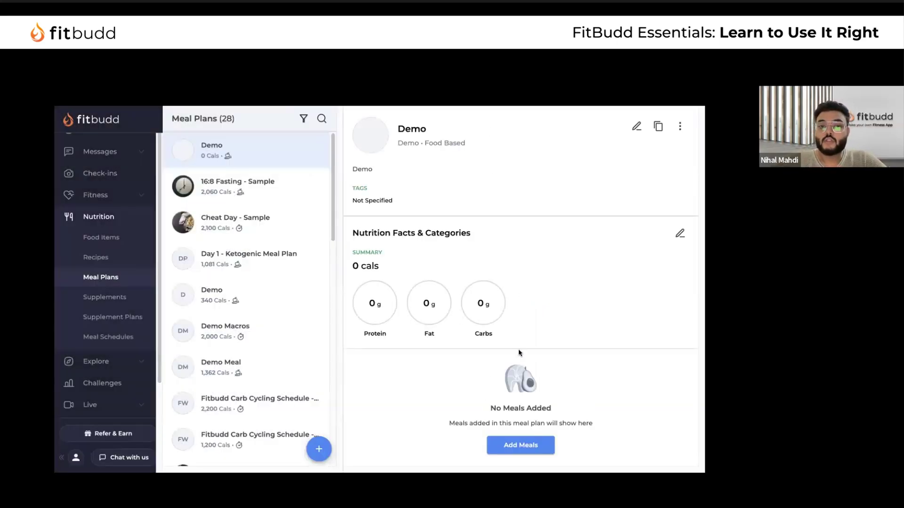
Add Breakfast, Lunch and Dinner meal sections to the Demo plan
{"action": "left_click", "coordinate": [523, 448]}
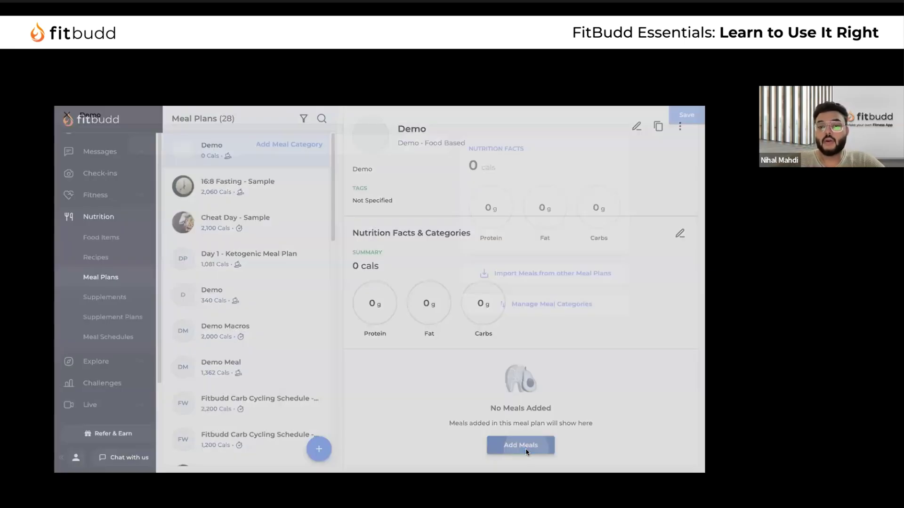
{"action": "left_click", "coordinate": [284, 148]}
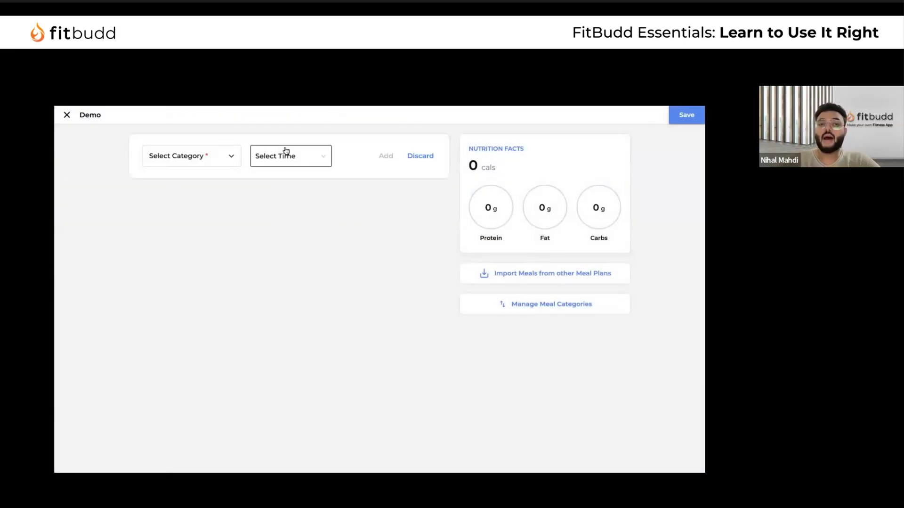
{"action": "left_click", "coordinate": [227, 154]}
{"action": "left_click", "coordinate": [221, 219]}
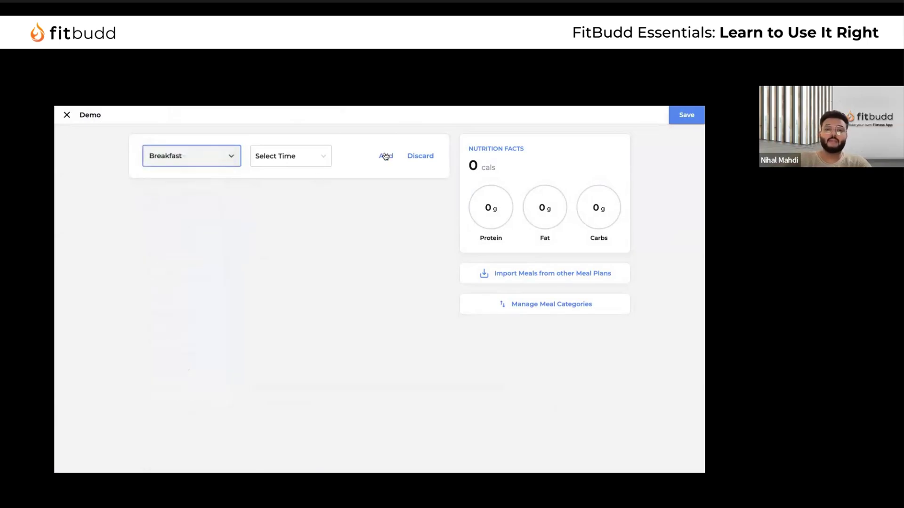
{"action": "left_click", "coordinate": [384, 156]}
{"action": "left_click", "coordinate": [287, 196]}
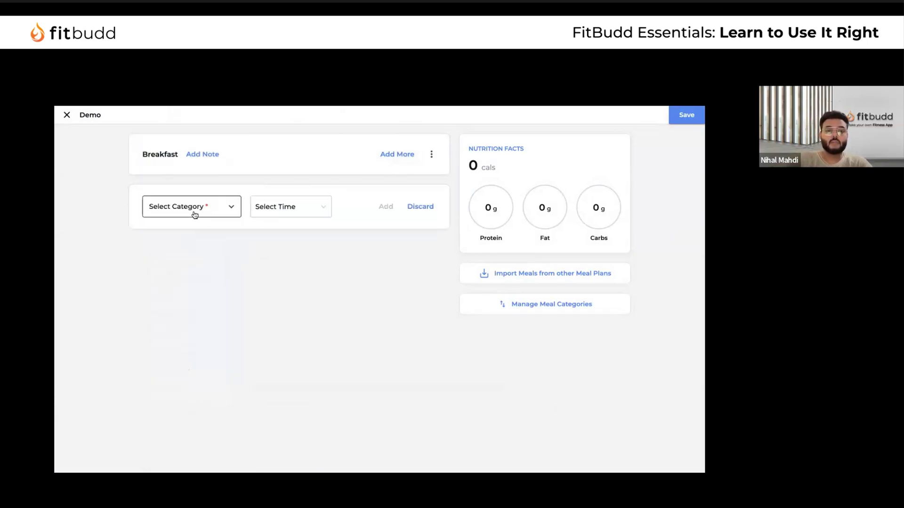
{"action": "left_click", "coordinate": [193, 208]}
{"action": "left_click", "coordinate": [188, 308]}
{"action": "left_click", "coordinate": [387, 207]}
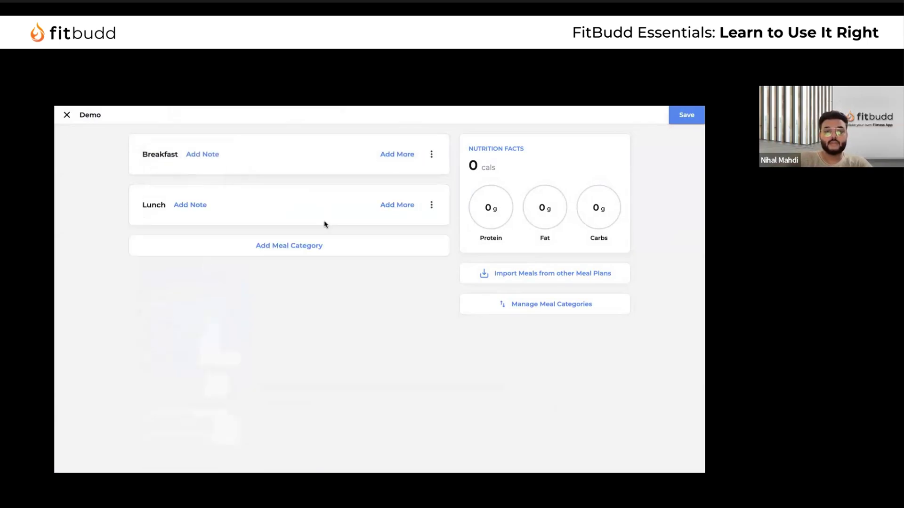
{"action": "left_click", "coordinate": [303, 245]}
{"action": "left_click", "coordinate": [202, 263]}
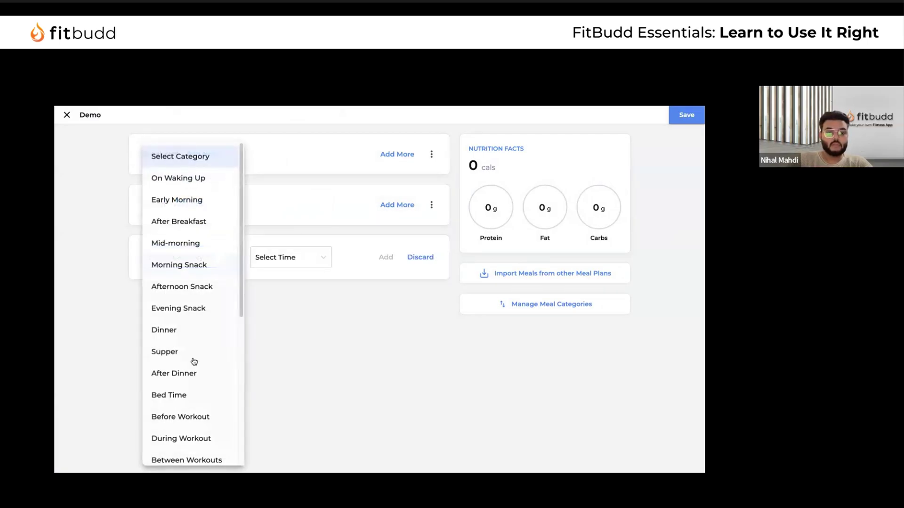
{"action": "left_click", "coordinate": [194, 329]}
{"action": "left_click", "coordinate": [385, 258]}
Add Snack 1 and Snack 2 meal sections, then bring up Breakfast's food picker
{"action": "left_click", "coordinate": [283, 305]}
{"action": "left_click", "coordinate": [228, 310]}
{"action": "scroll", "coordinate": [206, 375], "scroll_direction": "down", "scroll_amount": 5}
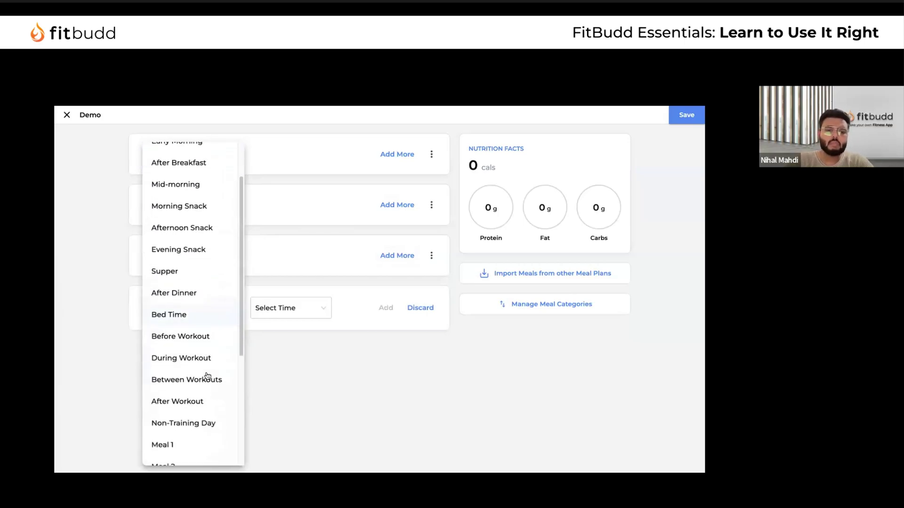
{"action": "left_click", "coordinate": [196, 278]}
{"action": "left_click", "coordinate": [220, 309]}
{"action": "scroll", "coordinate": [210, 369], "scroll_direction": "down", "scroll_amount": 2}
{"action": "left_click", "coordinate": [178, 386]}
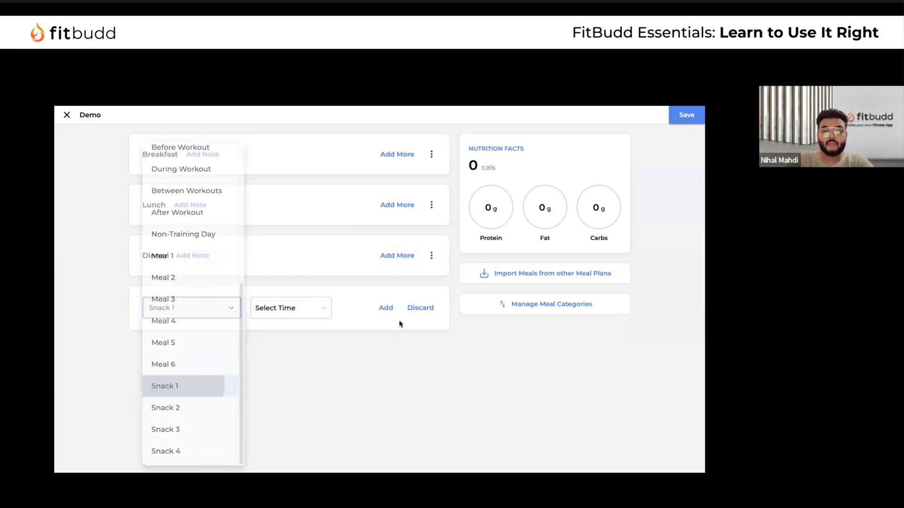
{"action": "left_click", "coordinate": [386, 310]}
{"action": "left_click", "coordinate": [258, 349]}
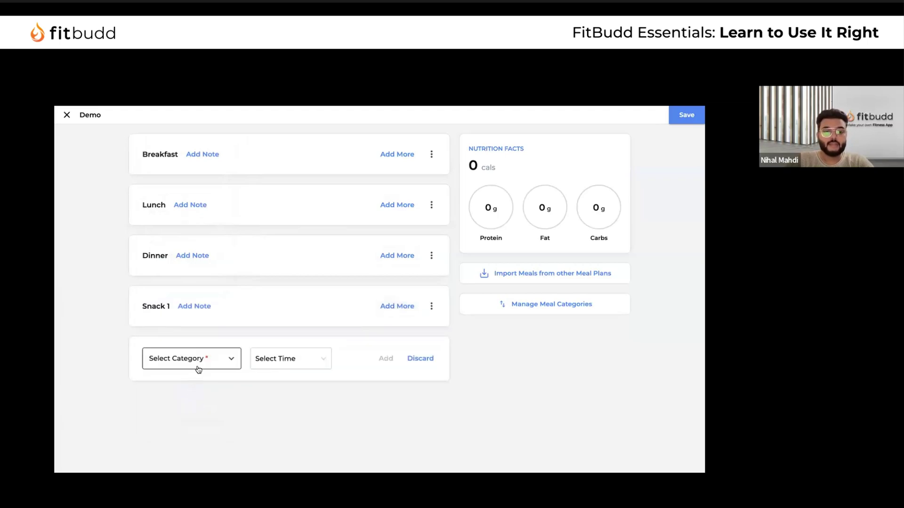
{"action": "left_click", "coordinate": [195, 367]}
{"action": "scroll", "coordinate": [197, 401], "scroll_direction": "down", "scroll_amount": 5}
{"action": "left_click", "coordinate": [184, 405]}
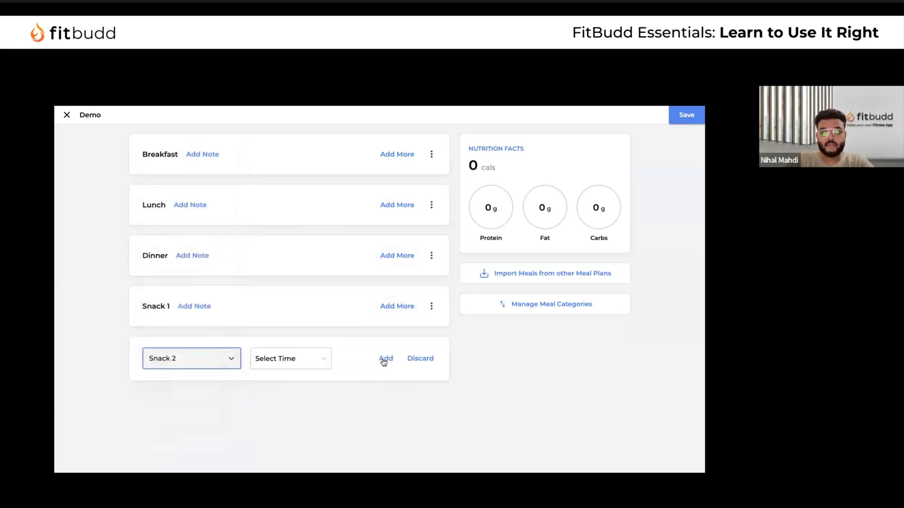
{"action": "left_click", "coordinate": [385, 359]}
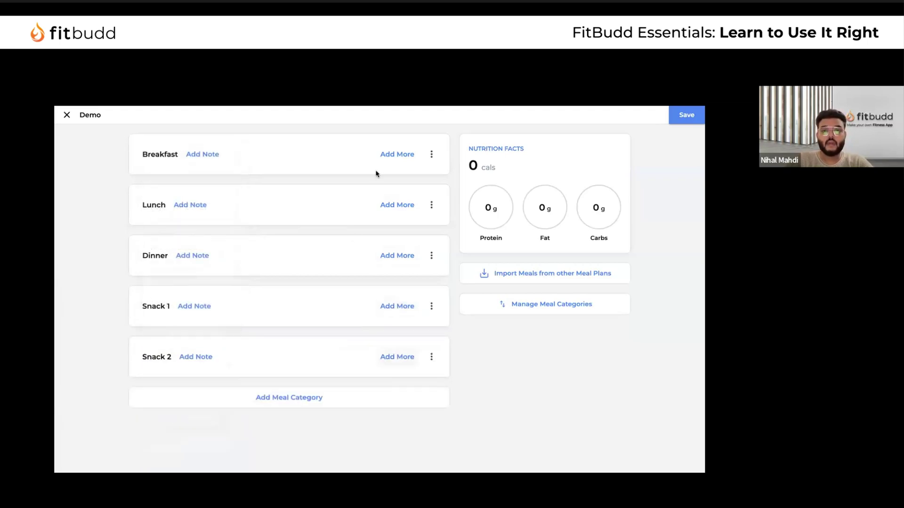
{"action": "left_click", "coordinate": [406, 152]}
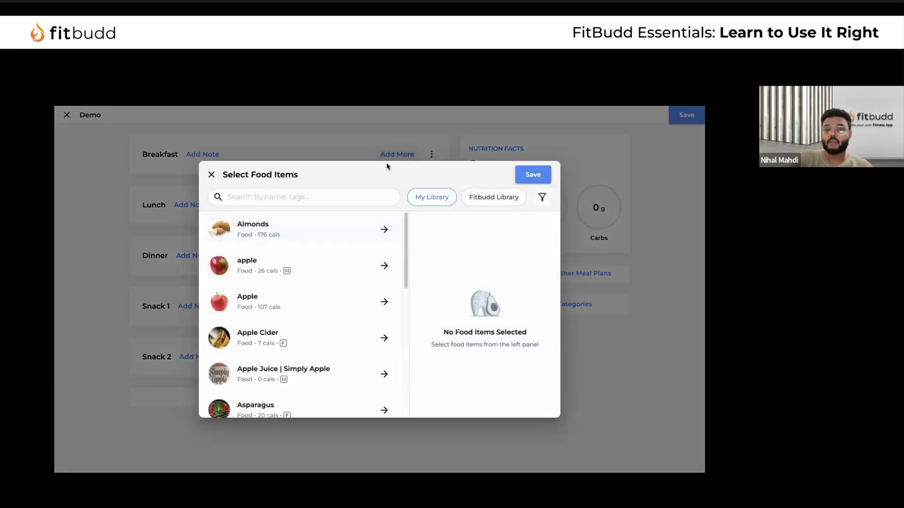
Search the FitBudd Library and add Egg, reusing the existing library copy
{"action": "left_click", "coordinate": [471, 201]}
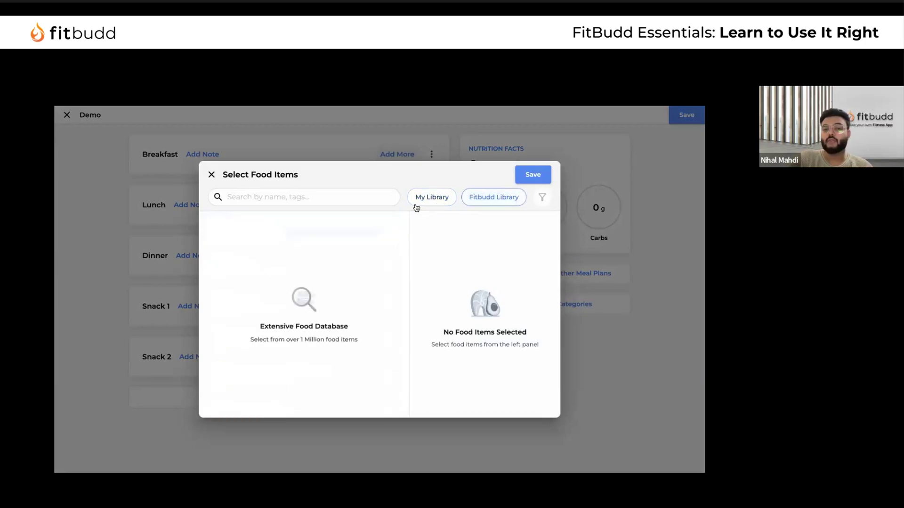
{"action": "left_click", "coordinate": [342, 199]}
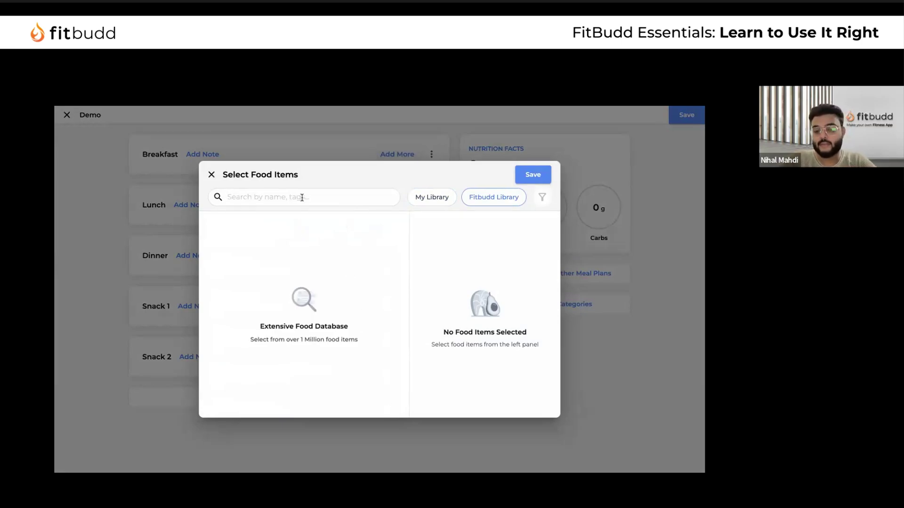
{"action": "type", "text": "Eggs"}
{"action": "key", "text": "ctrl+a"}
{"action": "type", "text": "Oats"}
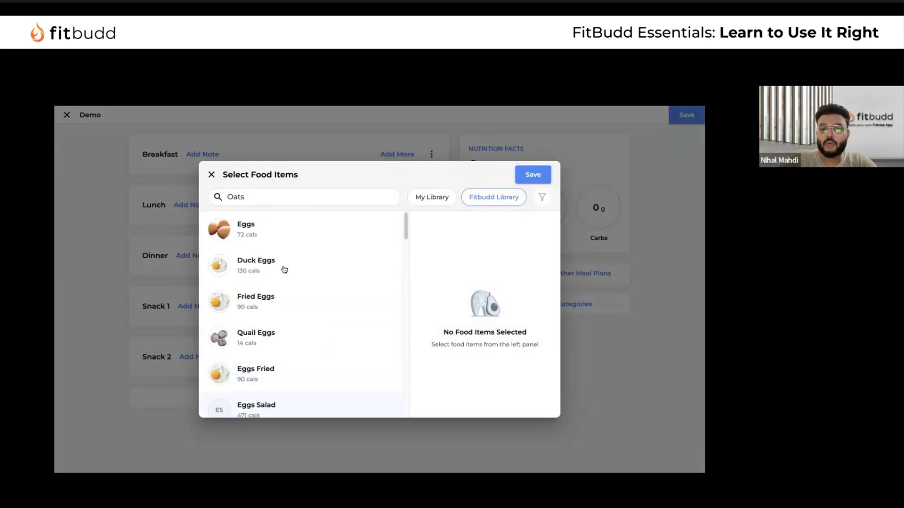
{"action": "key", "text": "ctrl+a"}
{"action": "key", "text": "BackSpace"}
{"action": "type", "text": "Egg"}
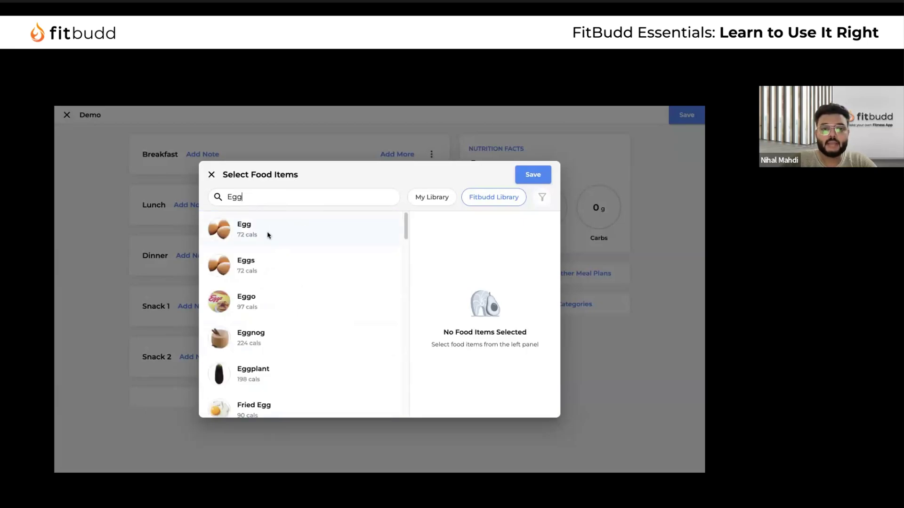
{"action": "left_click", "coordinate": [267, 230]}
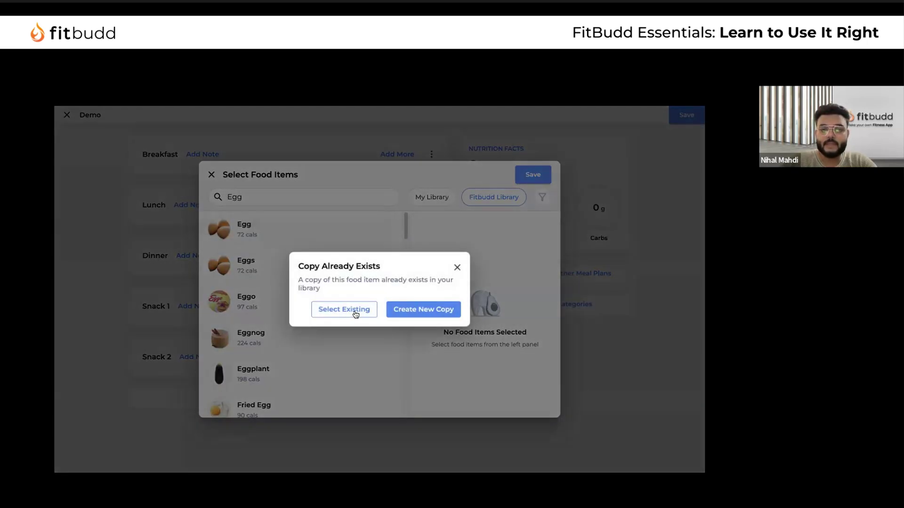
{"action": "left_click", "coordinate": [353, 311]}
Add Oats and Berries, reusing existing copies, and save the three foods to Breakfast
{"action": "double_click", "coordinate": [294, 198]}
{"action": "type", "text": "Oats"}
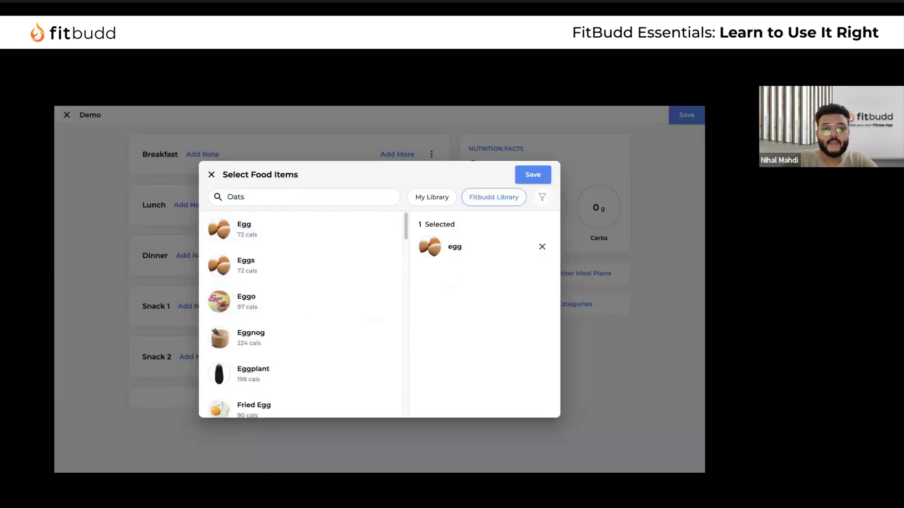
{"action": "left_click", "coordinate": [289, 223]}
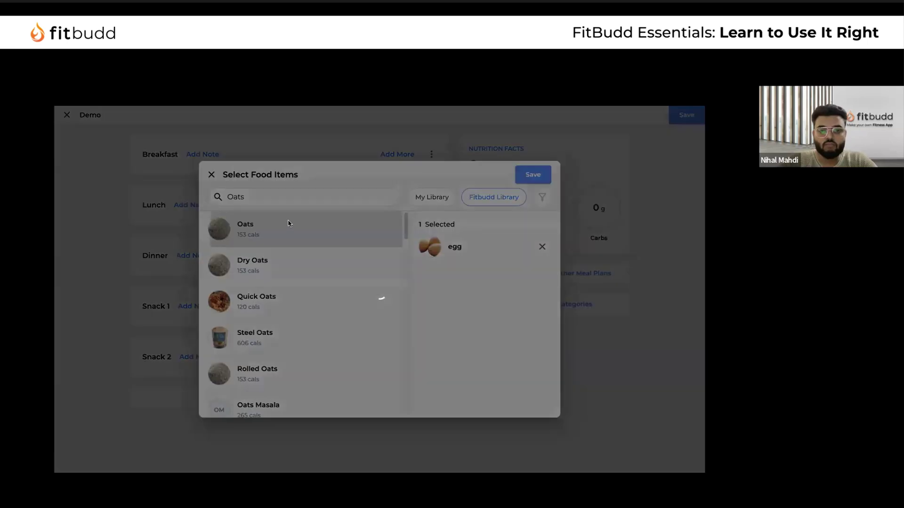
{"action": "left_click", "coordinate": [335, 313]}
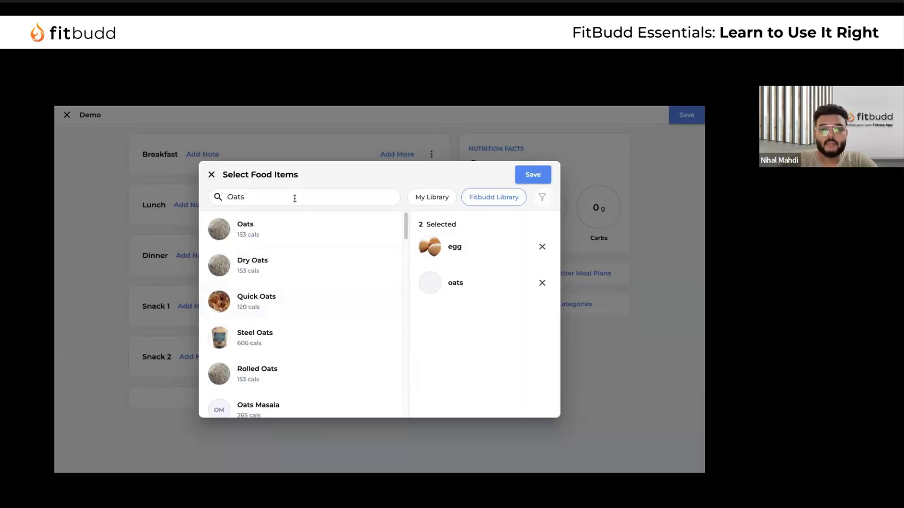
{"action": "double_click", "coordinate": [295, 198]}
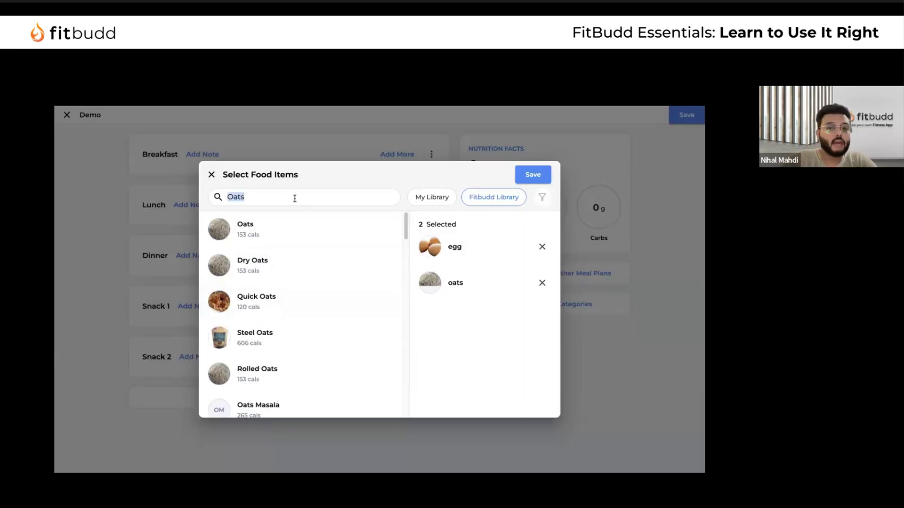
{"action": "type", "text": "Nuts"}
{"action": "key", "text": "ctrl+a"}
{"action": "type", "text": "B"}
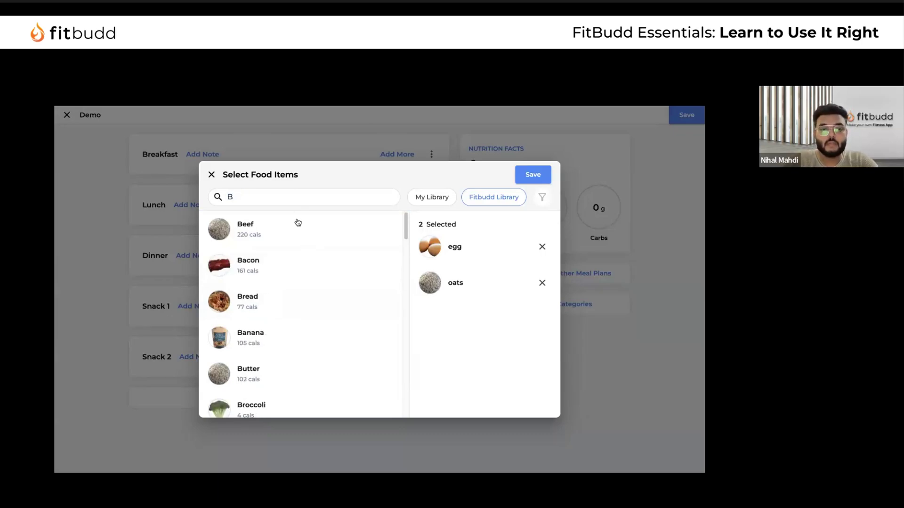
{"action": "type", "text": "errie"}
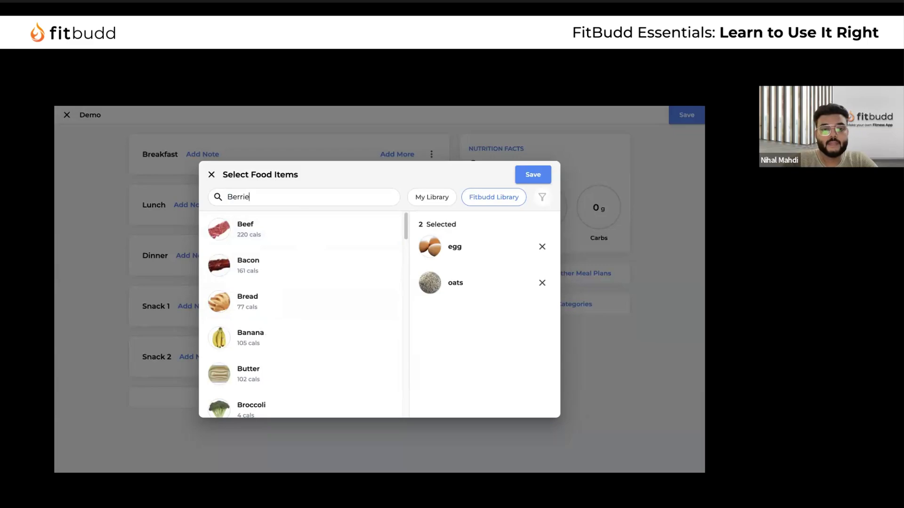
{"action": "left_click", "coordinate": [285, 261]}
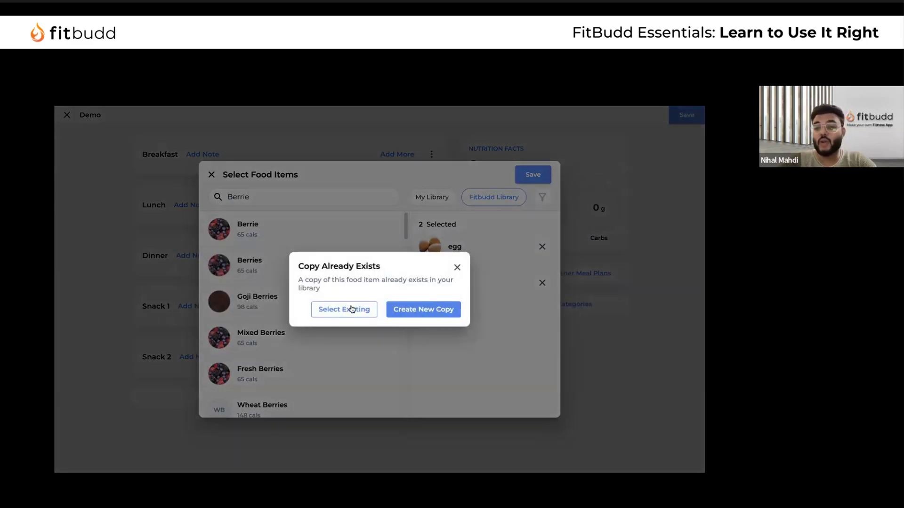
{"action": "left_click", "coordinate": [352, 309]}
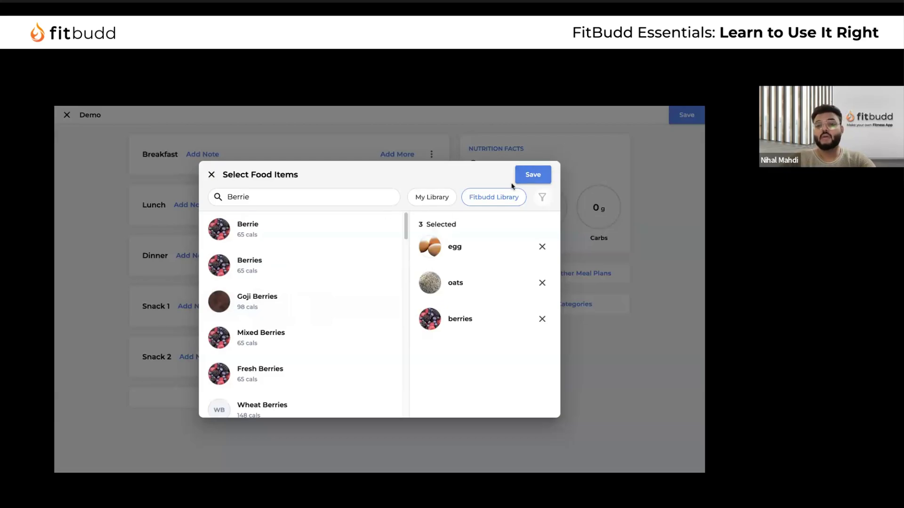
{"action": "left_click", "coordinate": [531, 176]}
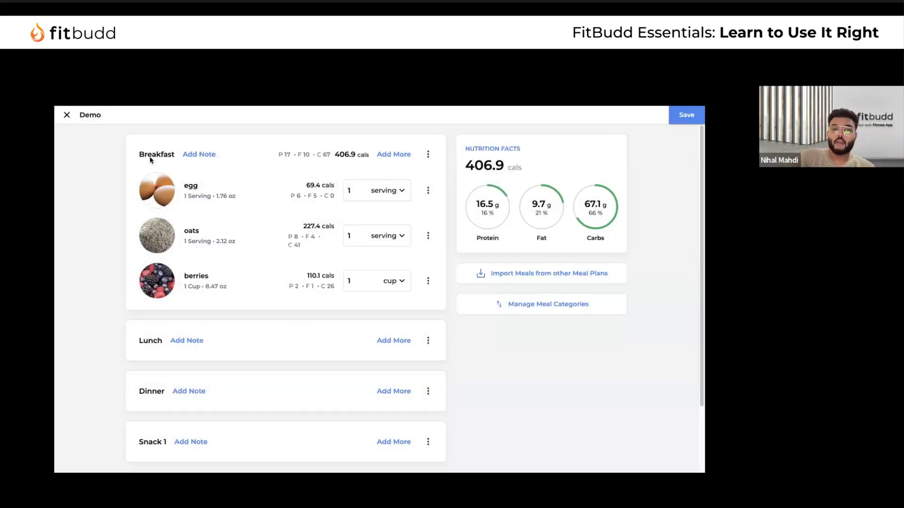
Set the Breakfast egg quantity to 3 servings
{"action": "scroll", "coordinate": [142, 265], "scroll_direction": "down", "scroll_amount": 2}
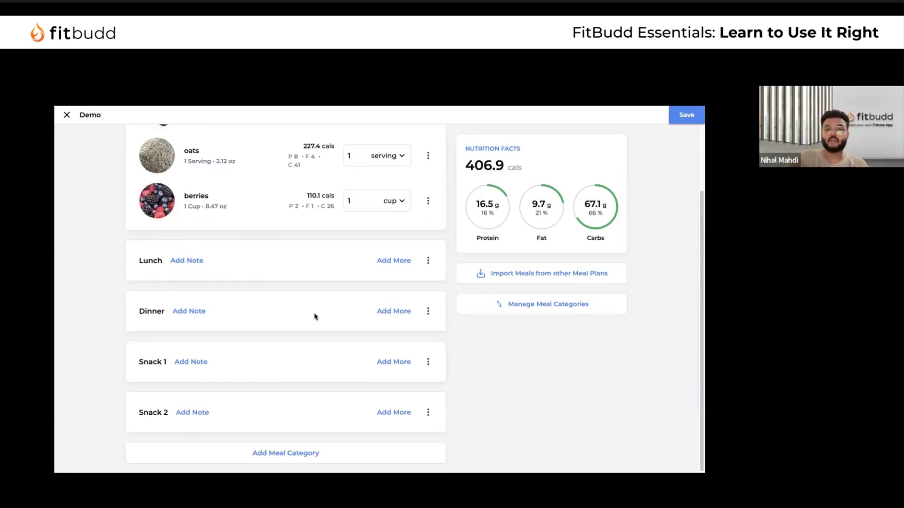
{"action": "scroll", "coordinate": [314, 312], "scroll_direction": "up", "scroll_amount": 2}
{"action": "left_click", "coordinate": [364, 189]}
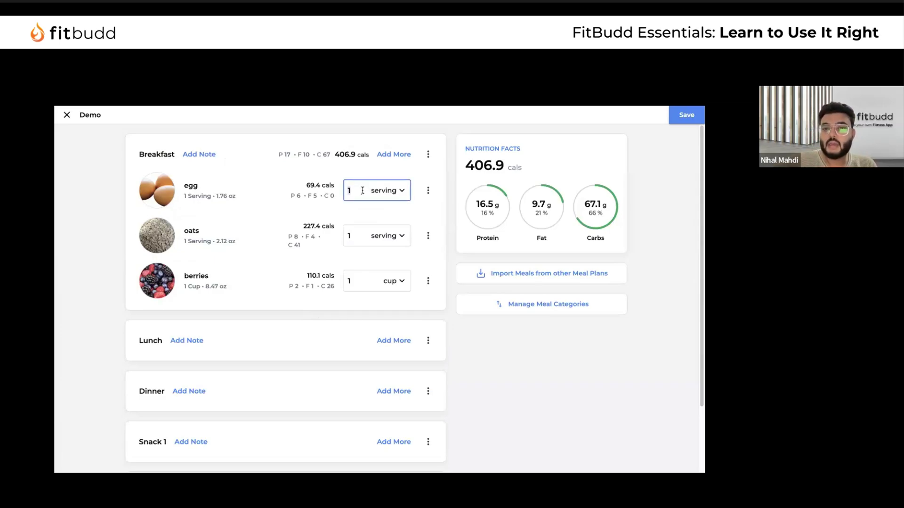
{"action": "left_click", "coordinate": [391, 192]}
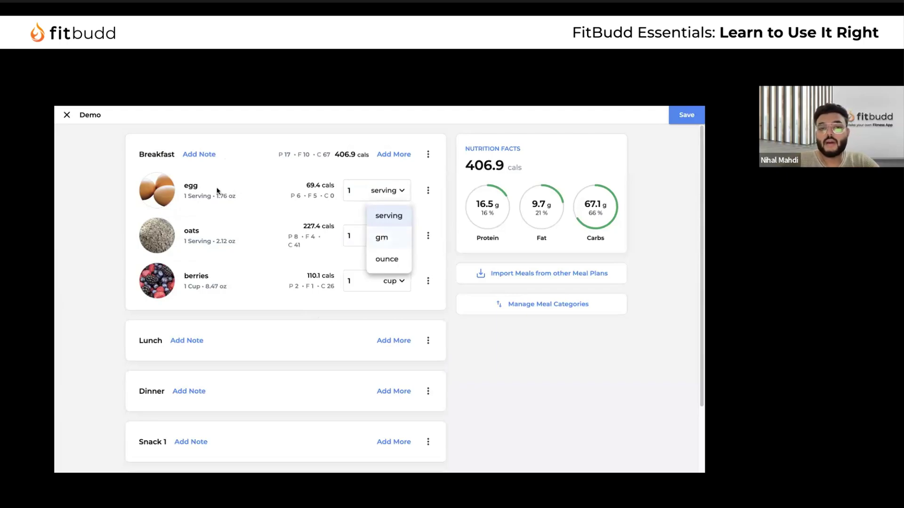
{"action": "left_click", "coordinate": [401, 191]}
{"action": "left_click", "coordinate": [400, 192]}
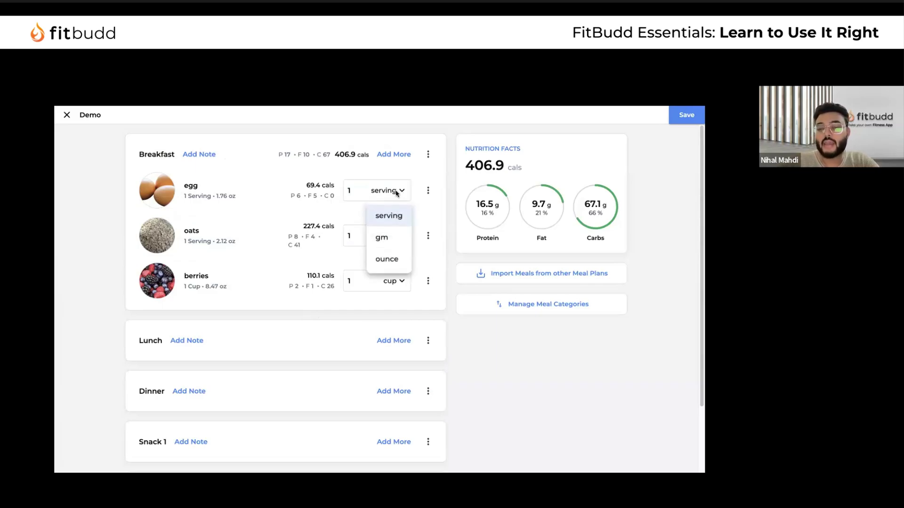
{"action": "left_click", "coordinate": [396, 193]}
{"action": "left_click", "coordinate": [358, 191]}
{"action": "key", "text": "BackSpace"}
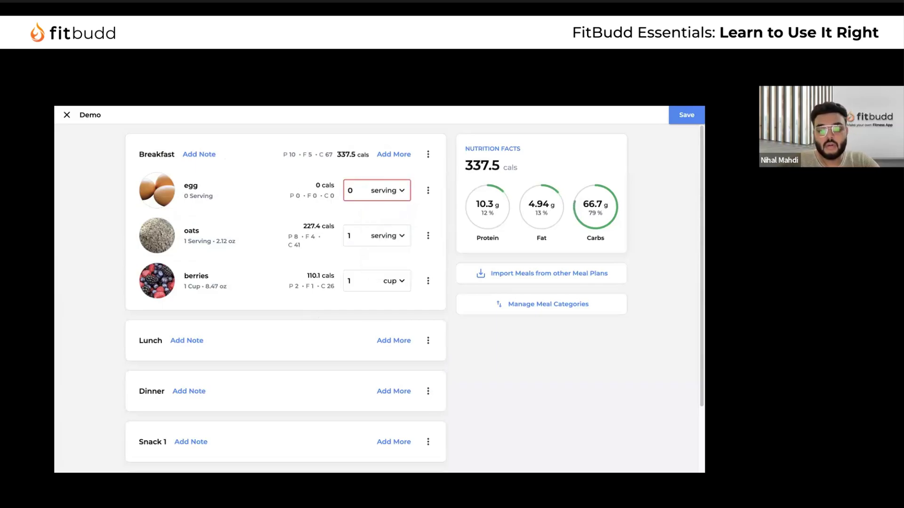
{"action": "type", "text": "3"}
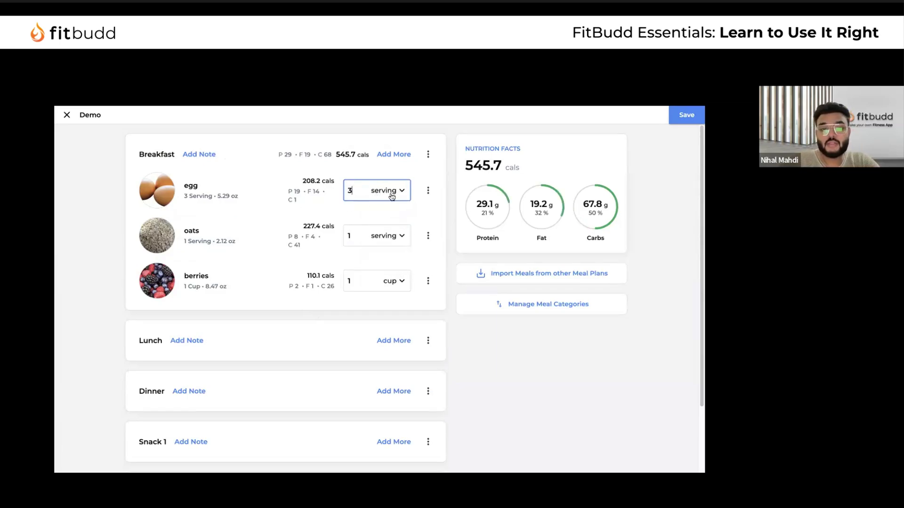
Change oats to 50 gm and keep berries at 1 cup
{"action": "left_click", "coordinate": [356, 237]}
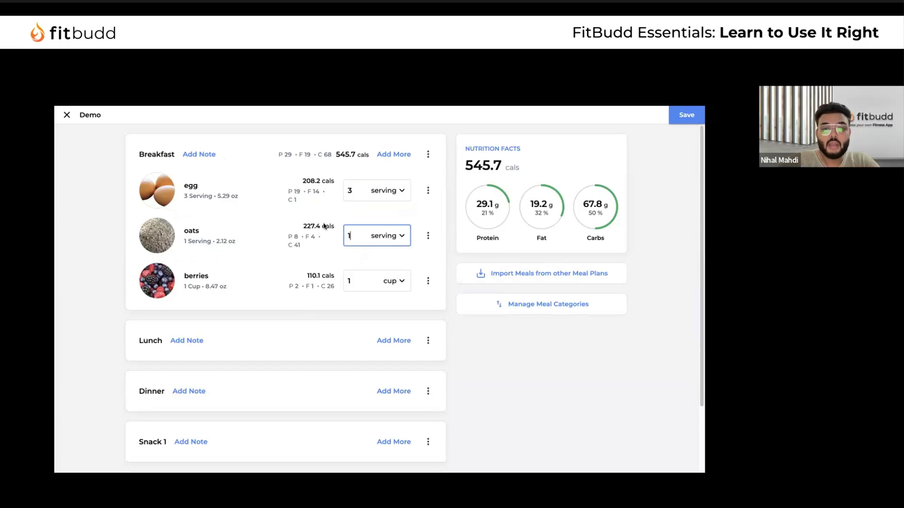
{"action": "left_click", "coordinate": [388, 236]}
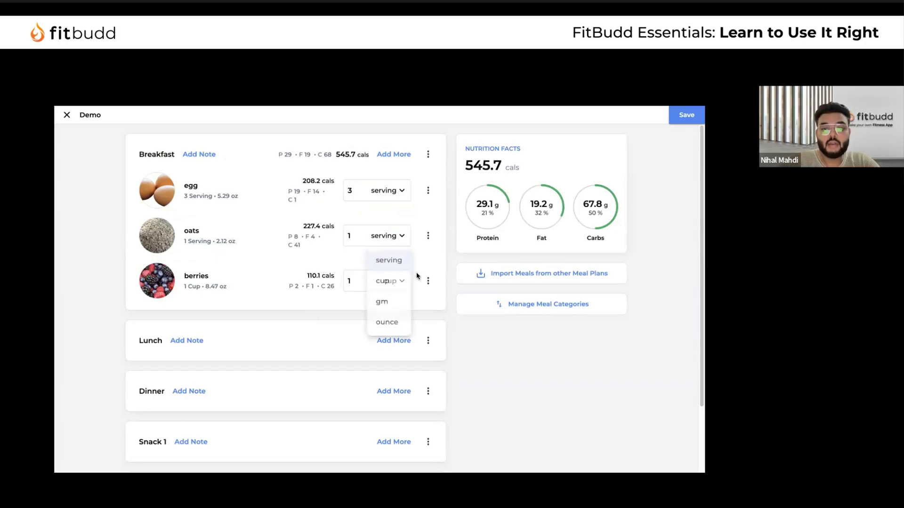
{"action": "left_click", "coordinate": [389, 285]}
{"action": "left_click", "coordinate": [386, 237]}
{"action": "left_click", "coordinate": [398, 304]}
{"action": "left_click", "coordinate": [359, 240]}
{"action": "key", "text": "BackSpace"}
{"action": "type", "text": "50"}
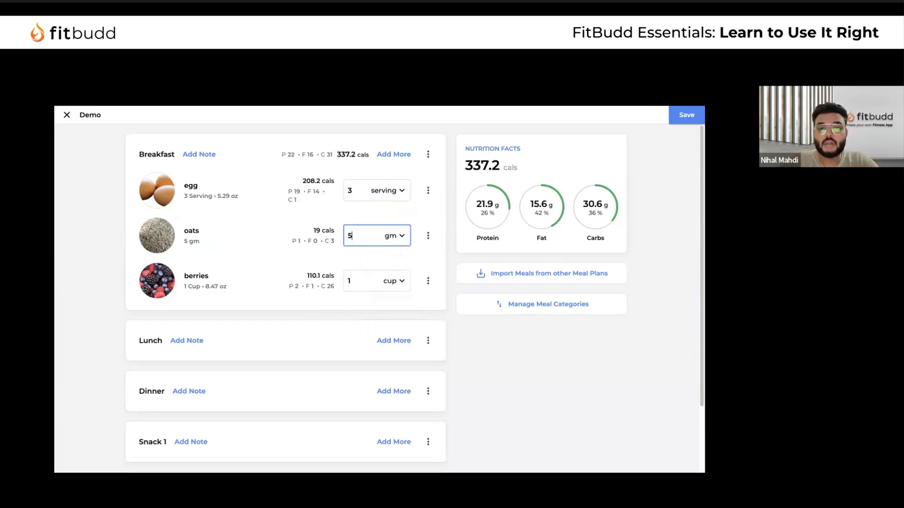
{"action": "left_click", "coordinate": [411, 283]}
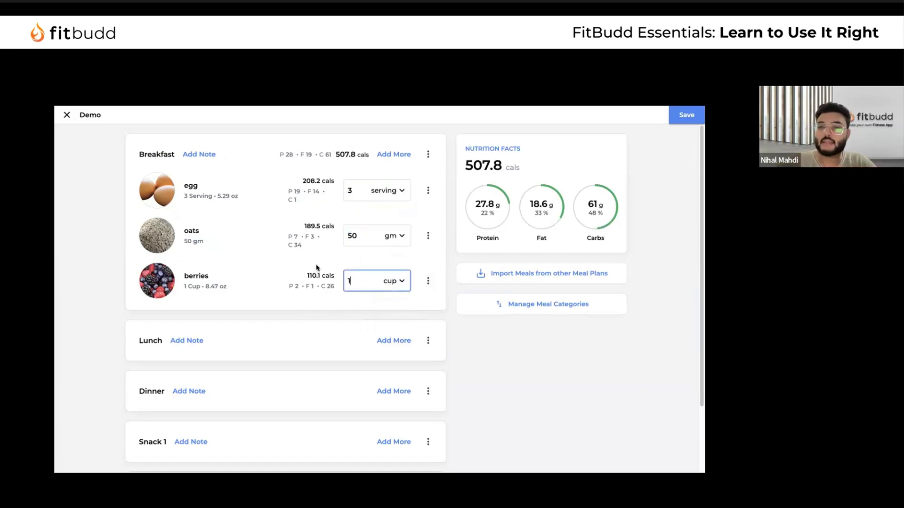
{"action": "left_click", "coordinate": [394, 280]}
{"action": "left_click", "coordinate": [406, 308]}
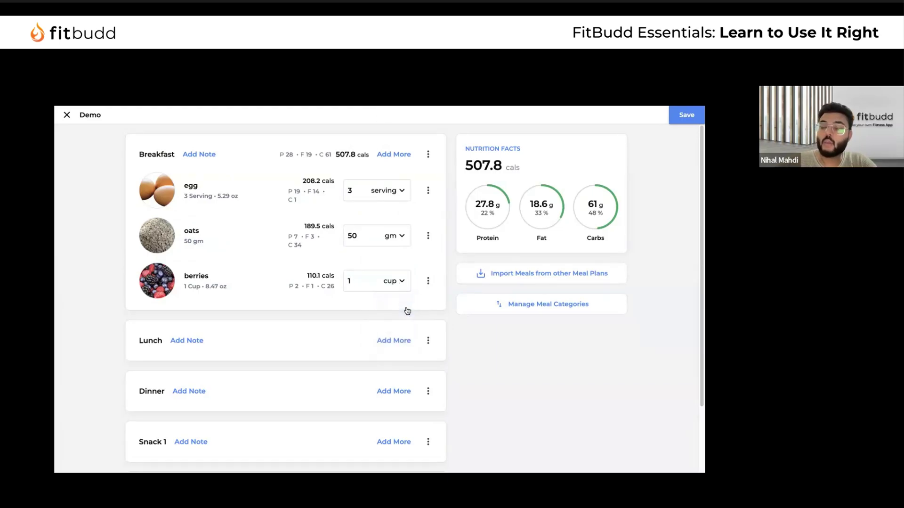
Search the food library for 'ya' and pick Yam for Lunch
{"action": "left_click", "coordinate": [394, 339]}
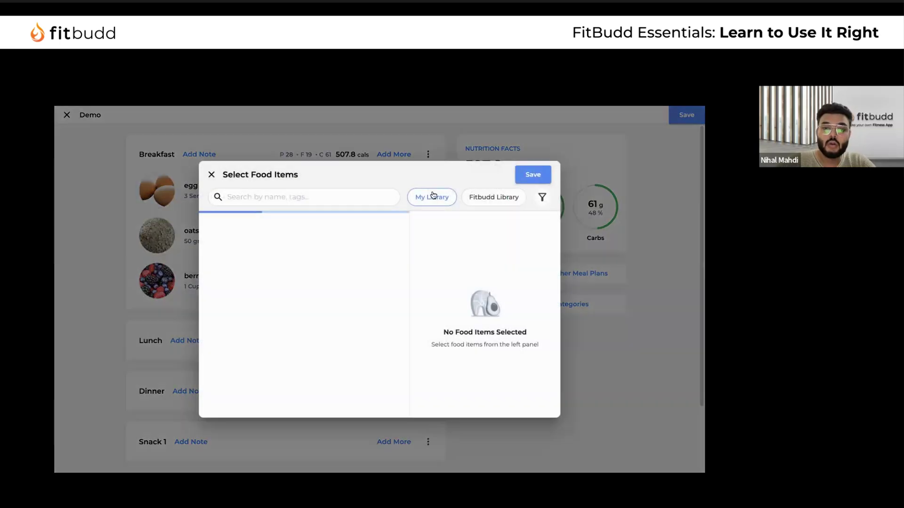
{"action": "left_click", "coordinate": [497, 198]}
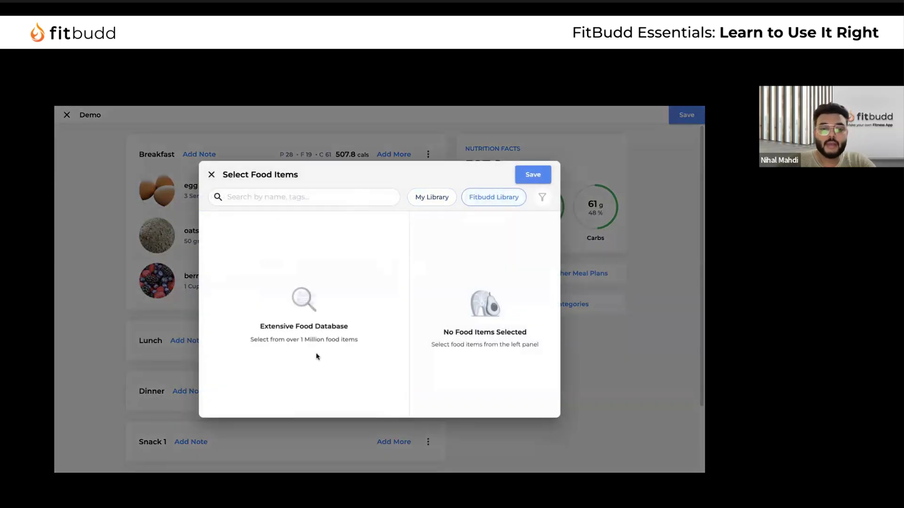
{"action": "type", "text": "yam"}
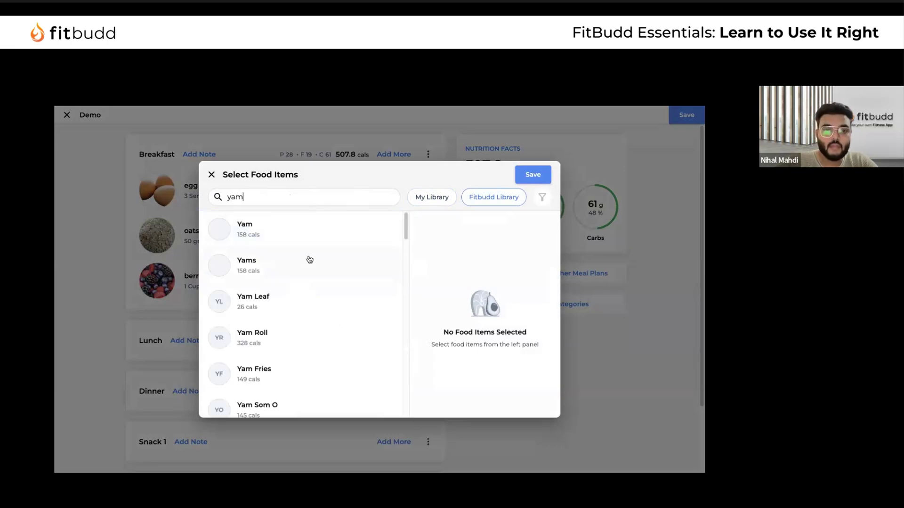
{"action": "left_click", "coordinate": [338, 229]}
{"action": "scroll", "coordinate": [386, 312], "scroll_direction": "down", "scroll_amount": 2}
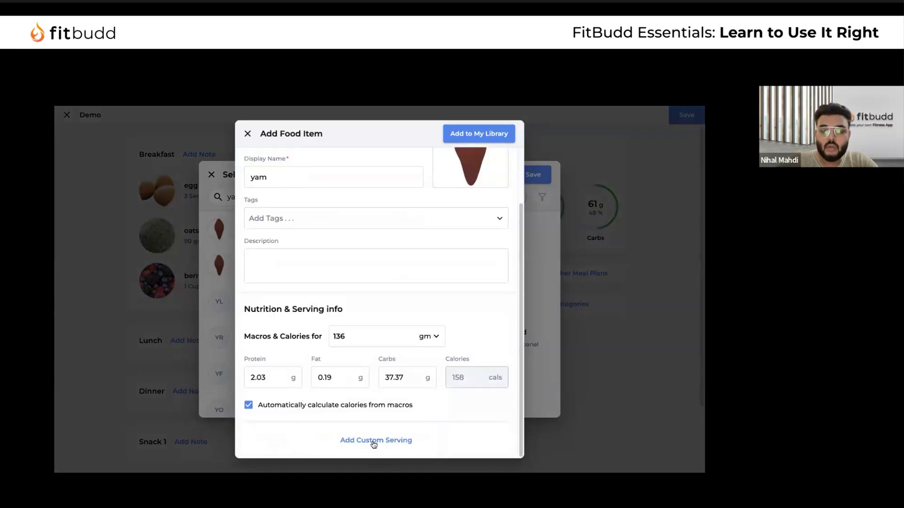
Give yam a custom Slice serving weighing 15 gm
{"action": "left_click", "coordinate": [372, 441]}
{"action": "scroll", "coordinate": [363, 387], "scroll_direction": "down", "scroll_amount": 1}
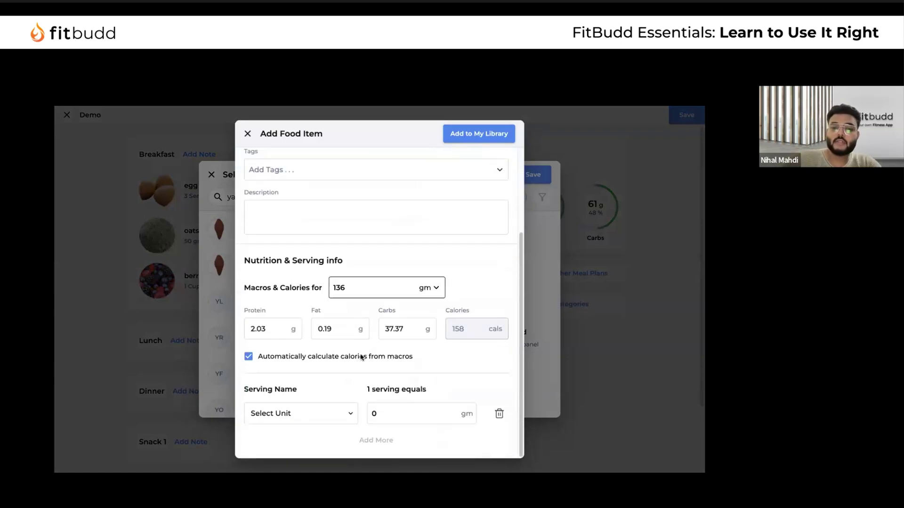
{"action": "left_click", "coordinate": [343, 413]}
{"action": "scroll", "coordinate": [320, 362], "scroll_direction": "down", "scroll_amount": 10}
{"action": "scroll", "coordinate": [317, 320], "scroll_direction": "up", "scroll_amount": 10}
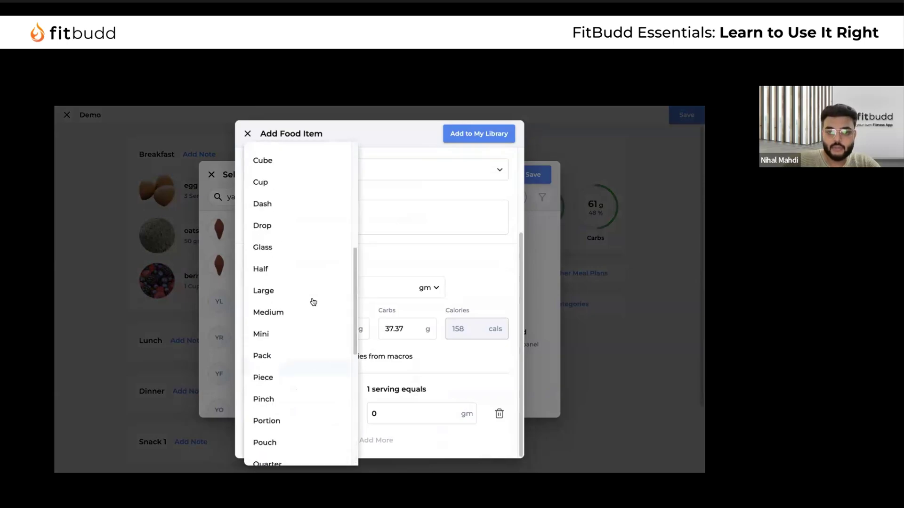
{"action": "scroll", "coordinate": [324, 320], "scroll_direction": "down", "scroll_amount": 8}
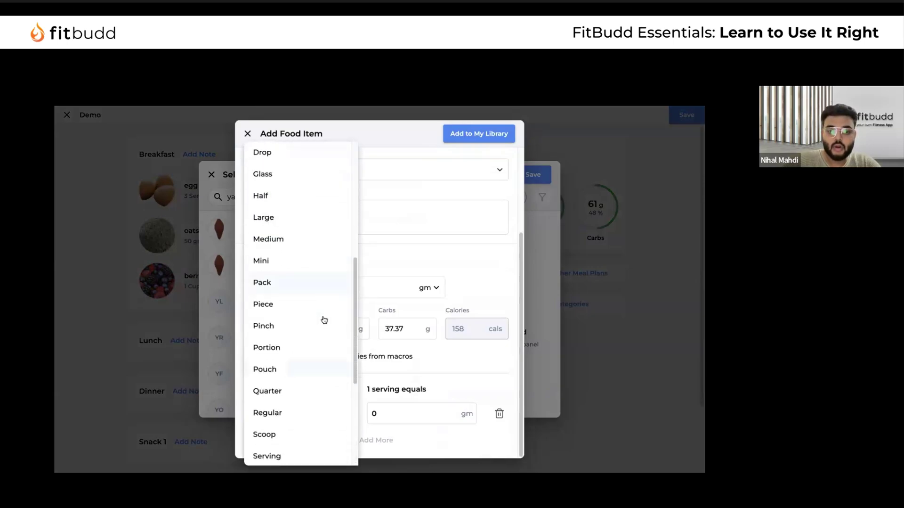
{"action": "scroll", "coordinate": [324, 319], "scroll_direction": "down", "scroll_amount": 1}
{"action": "left_click", "coordinate": [277, 315]}
{"action": "left_click", "coordinate": [408, 413]}
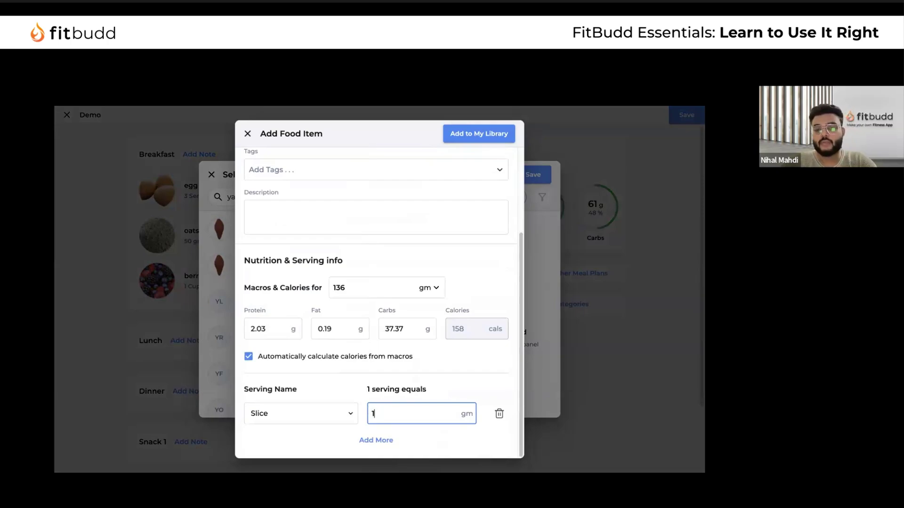
Save yam to My Library and add it to the Lunch meal
{"action": "left_click", "coordinate": [487, 134]}
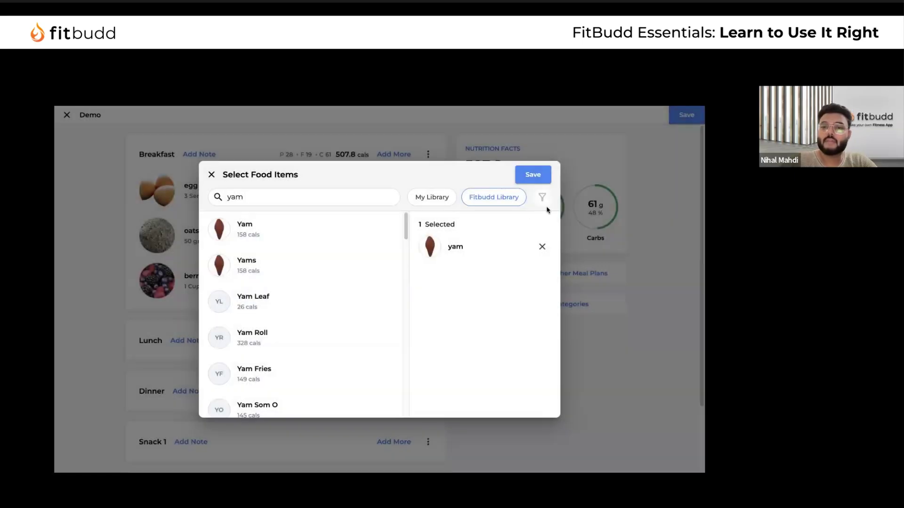
{"action": "left_click", "coordinate": [532, 175]}
{"action": "scroll", "coordinate": [330, 350], "scroll_direction": "down", "scroll_amount": 3}
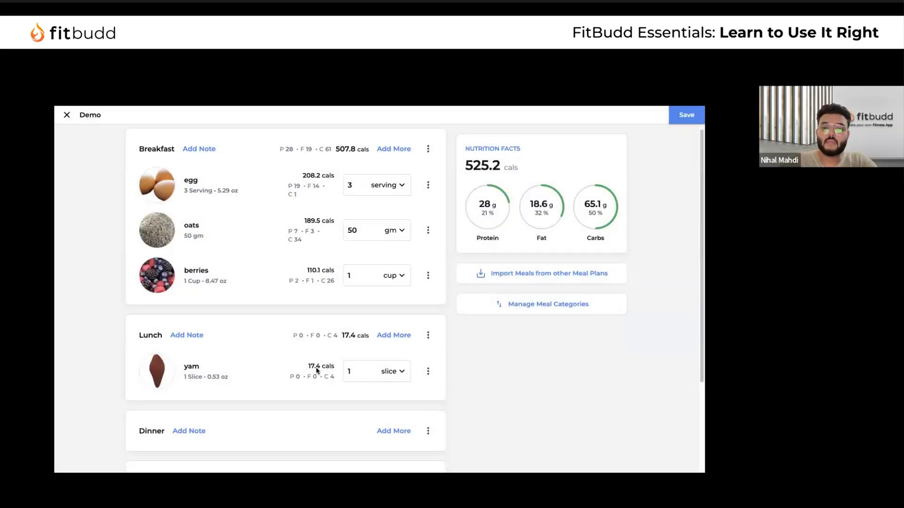
Change the Lunch yam quantity from 1 to 2 slices, now 34.9 cals
{"action": "left_click", "coordinate": [372, 260]}
{"action": "key", "text": "BackSpace"}
{"action": "type", "text": "2"}
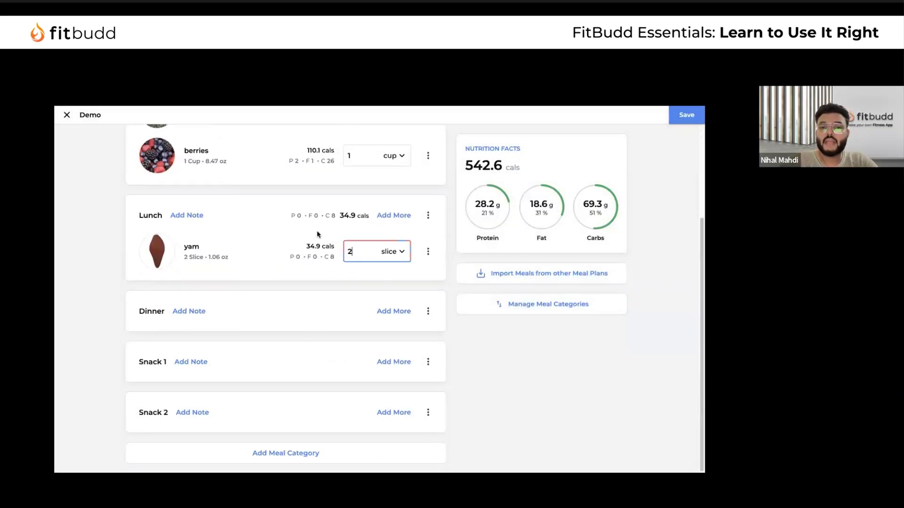
{"action": "left_click_drag", "start_coordinate": [307, 242], "coordinate": [333, 259]}
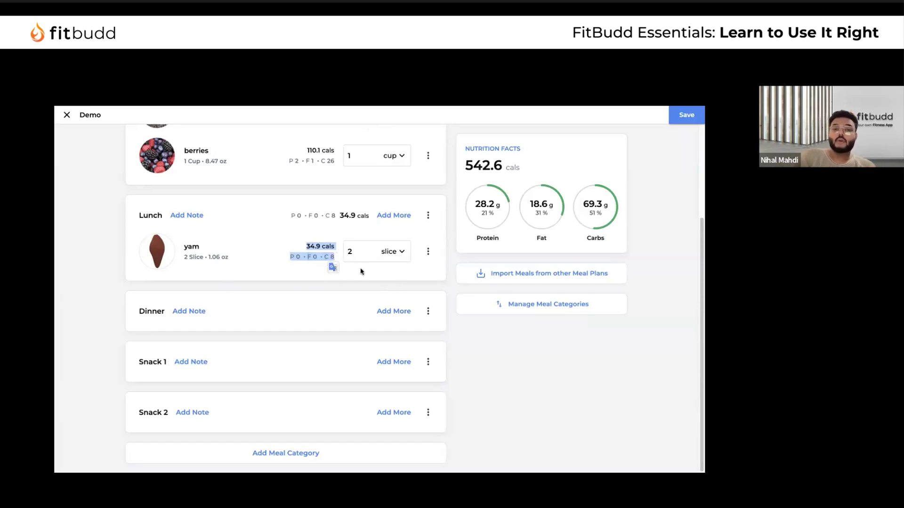
{"action": "scroll", "coordinate": [294, 240], "scroll_direction": "up", "scroll_amount": 3}
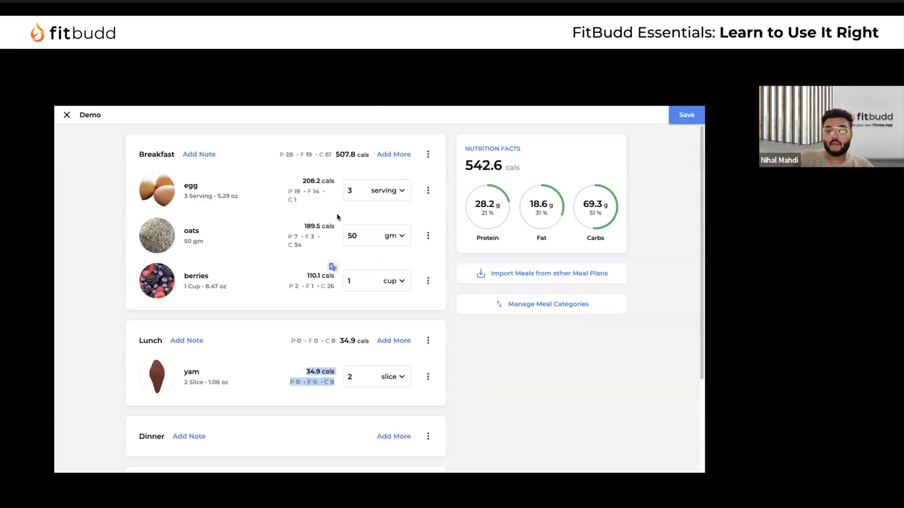
{"action": "scroll", "coordinate": [292, 274], "scroll_direction": "down", "scroll_amount": 3}
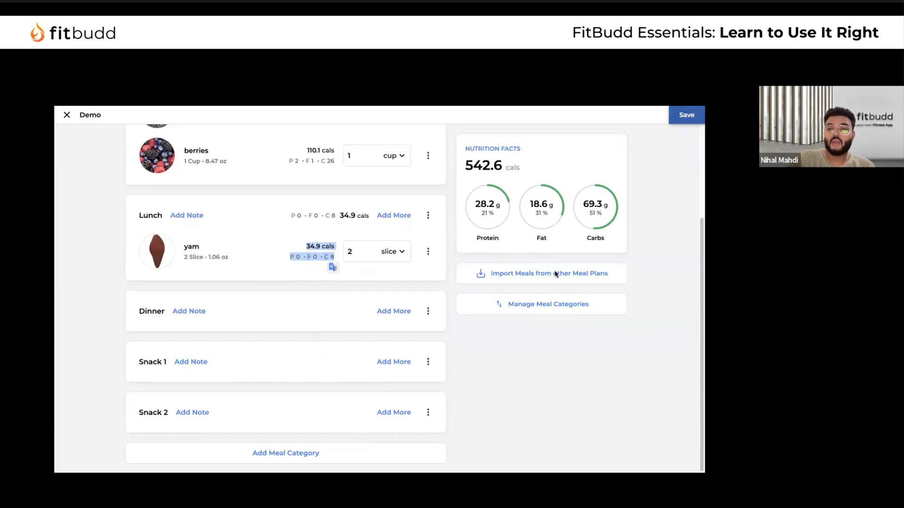
Import Meal 1 and Meal 2 from the Low Carbs - Sample plan
{"action": "left_click", "coordinate": [524, 275]}
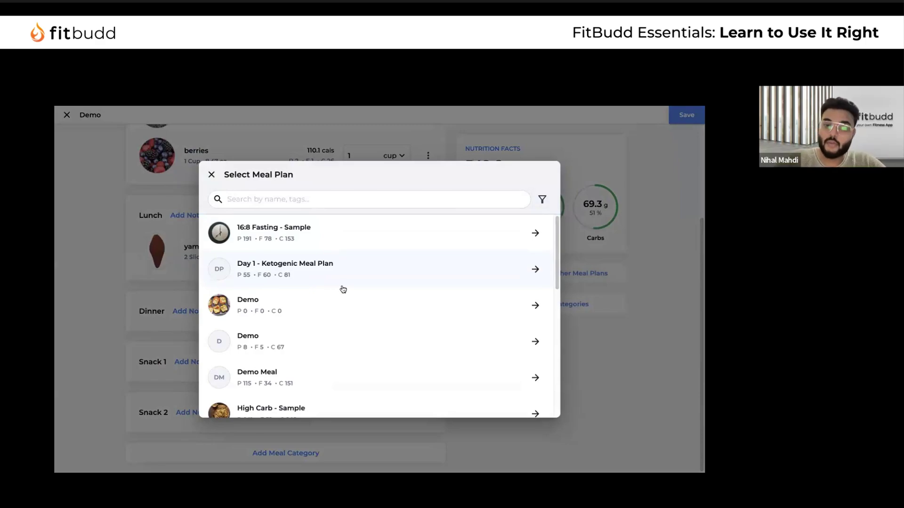
{"action": "scroll", "coordinate": [348, 301], "scroll_direction": "down", "scroll_amount": 5}
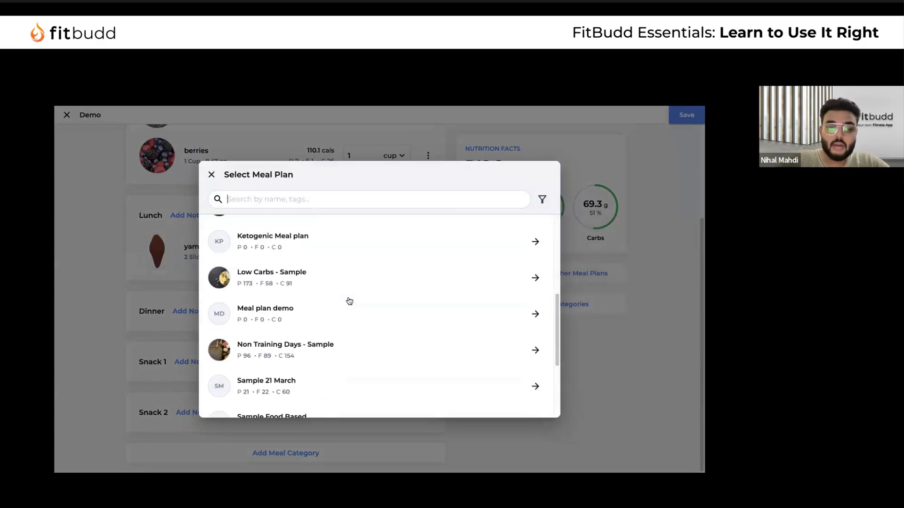
{"action": "left_click", "coordinate": [357, 269]}
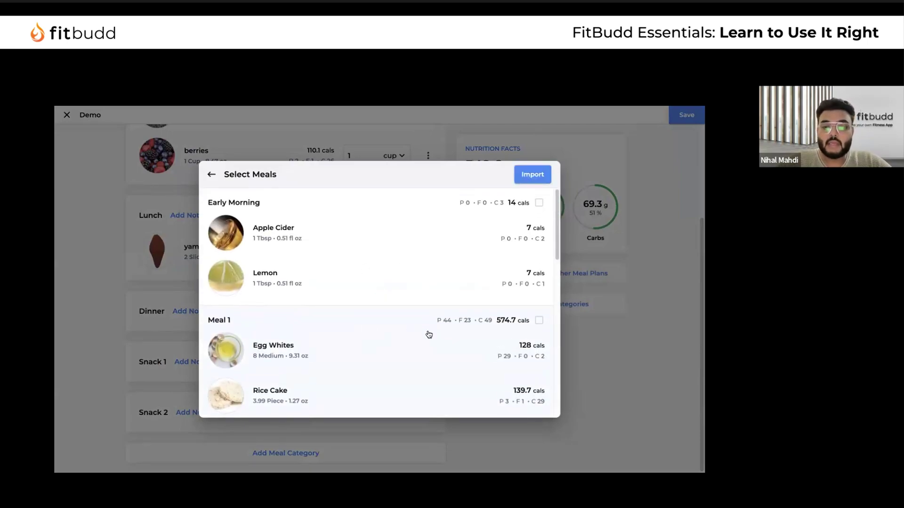
{"action": "scroll", "coordinate": [427, 333], "scroll_direction": "down", "scroll_amount": 2}
{"action": "left_click", "coordinate": [539, 227]}
{"action": "scroll", "coordinate": [480, 329], "scroll_direction": "down", "scroll_amount": 8}
{"action": "scroll", "coordinate": [520, 295], "scroll_direction": "up", "scroll_amount": 3}
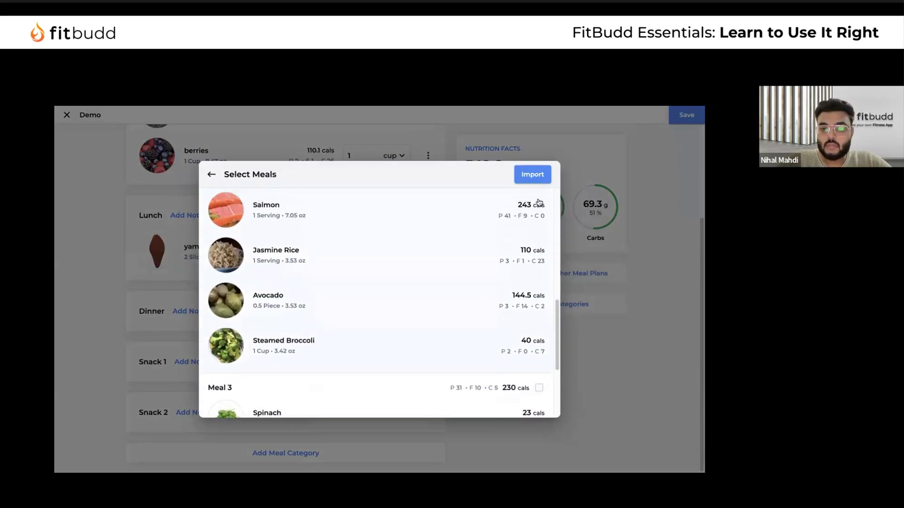
{"action": "scroll", "coordinate": [544, 231], "scroll_direction": "up", "scroll_amount": 2}
{"action": "left_click", "coordinate": [539, 228]}
{"action": "left_click", "coordinate": [533, 174]}
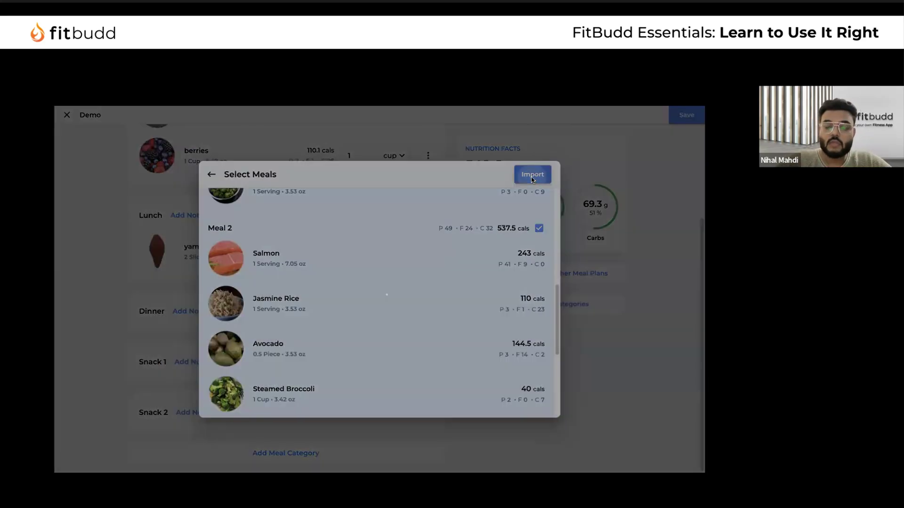
{"action": "scroll", "coordinate": [380, 295], "scroll_direction": "down", "scroll_amount": 5}
{"action": "scroll", "coordinate": [389, 294], "scroll_direction": "up", "scroll_amount": 5}
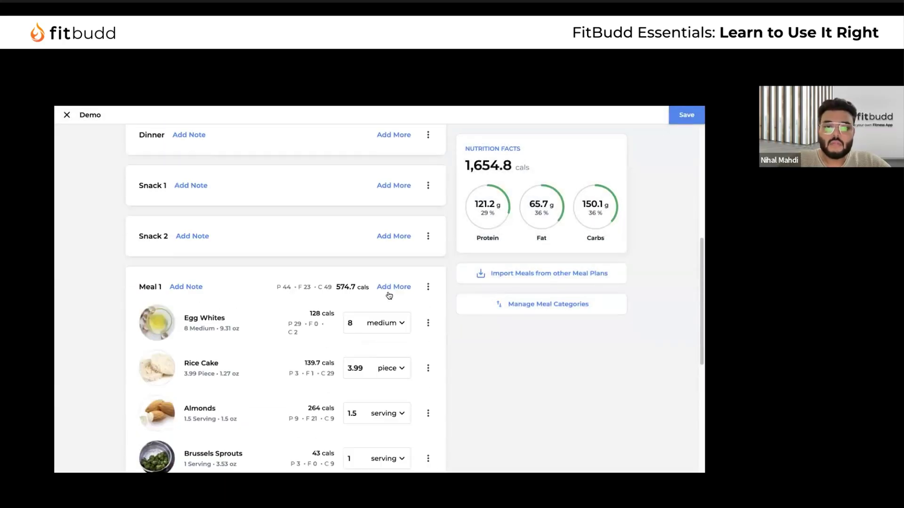
Delete the empty Dinner, Snack 1 and Snack 2 sections
{"action": "left_click", "coordinate": [428, 185]}
{"action": "left_click", "coordinate": [440, 183]}
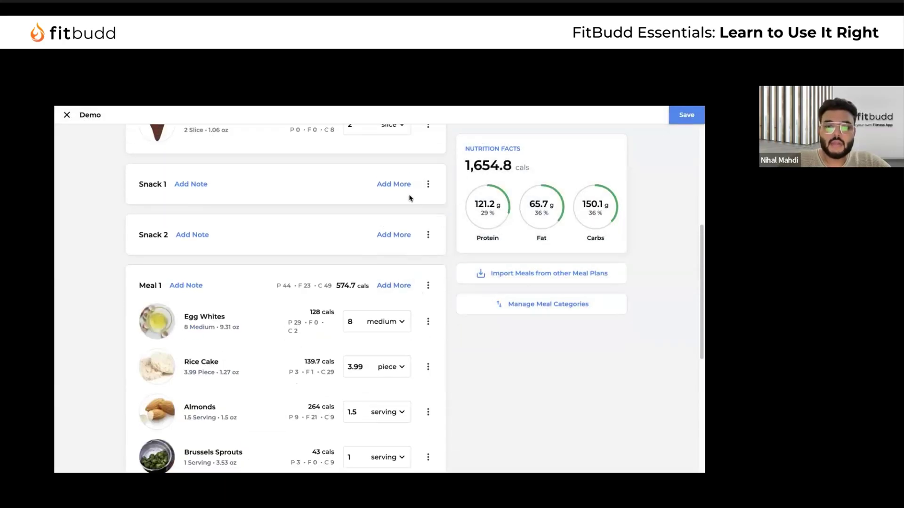
{"action": "left_click", "coordinate": [428, 184]}
{"action": "left_click", "coordinate": [437, 184]}
{"action": "left_click", "coordinate": [428, 184]}
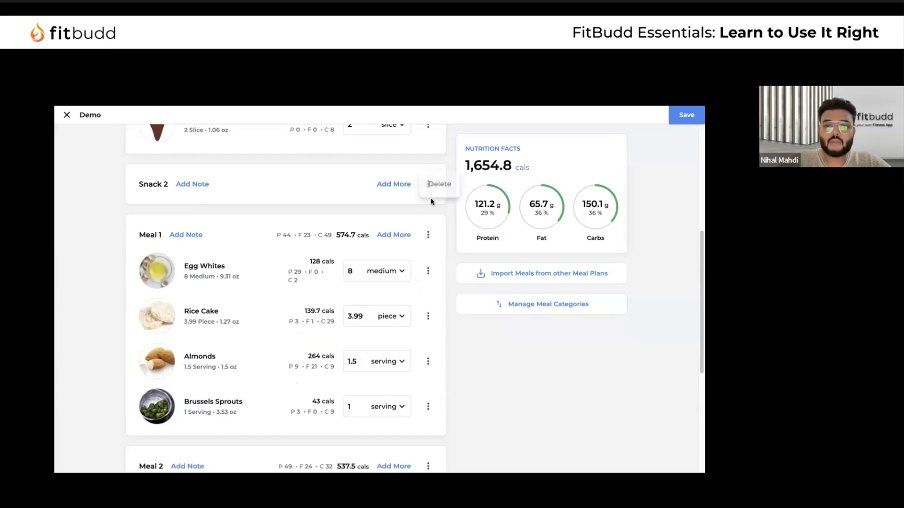
{"action": "left_click", "coordinate": [441, 184]}
Review the finished plan and save the Demo meal plan
{"action": "scroll", "coordinate": [400, 205], "scroll_direction": "down", "scroll_amount": 4}
{"action": "scroll", "coordinate": [349, 253], "scroll_direction": "up", "scroll_amount": 10}
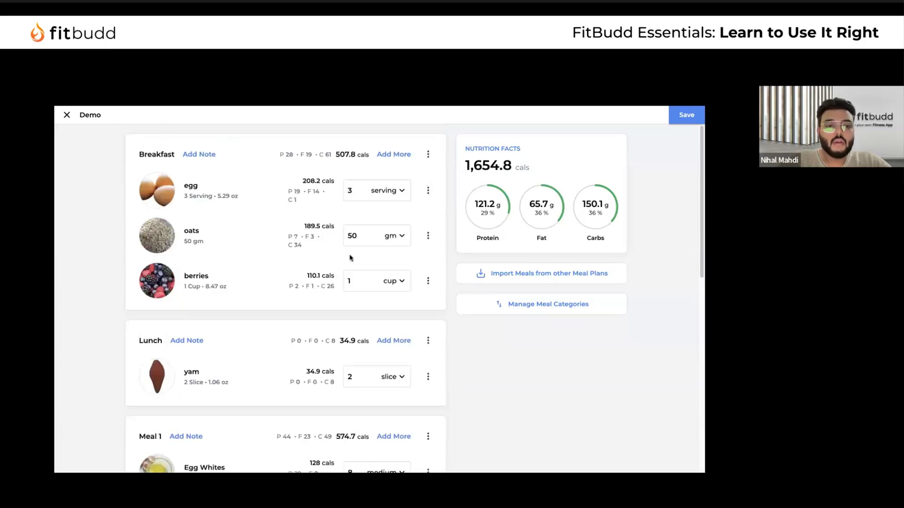
{"action": "scroll", "coordinate": [276, 291], "scroll_direction": "down", "scroll_amount": 8}
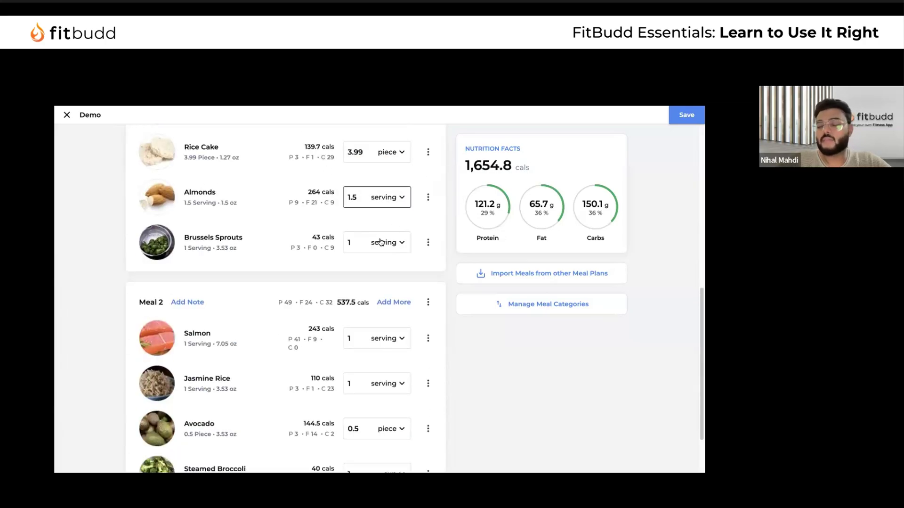
{"action": "scroll", "coordinate": [289, 214], "scroll_direction": "up", "scroll_amount": 8}
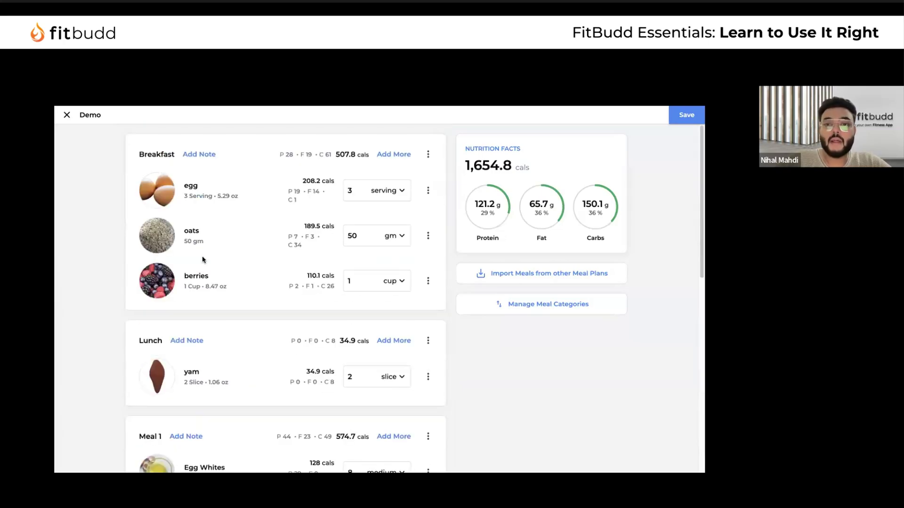
{"action": "left_click", "coordinate": [686, 115]}
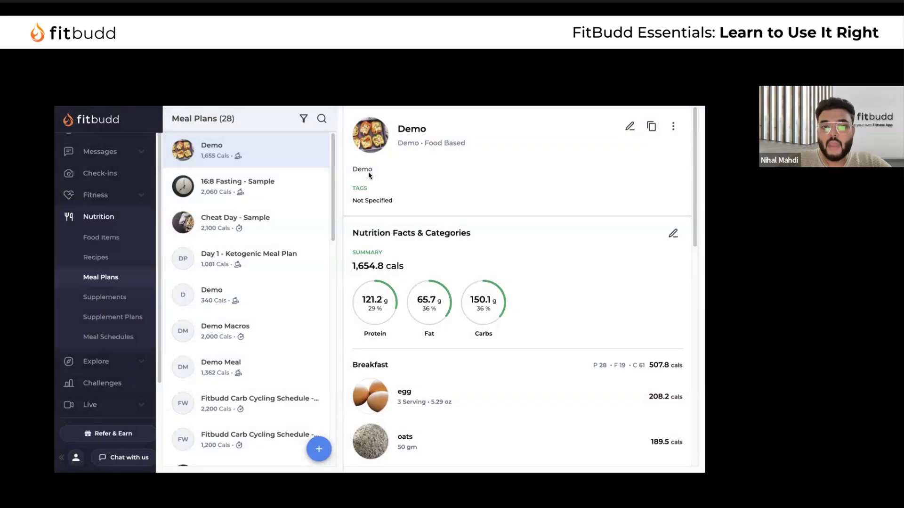
Scroll through the saved Demo plan's details, showing Breakfast at 507.8 cals
{"action": "scroll", "coordinate": [502, 273], "scroll_direction": "down", "scroll_amount": 9}
{"action": "scroll", "coordinate": [496, 257], "scroll_direction": "up", "scroll_amount": 10}
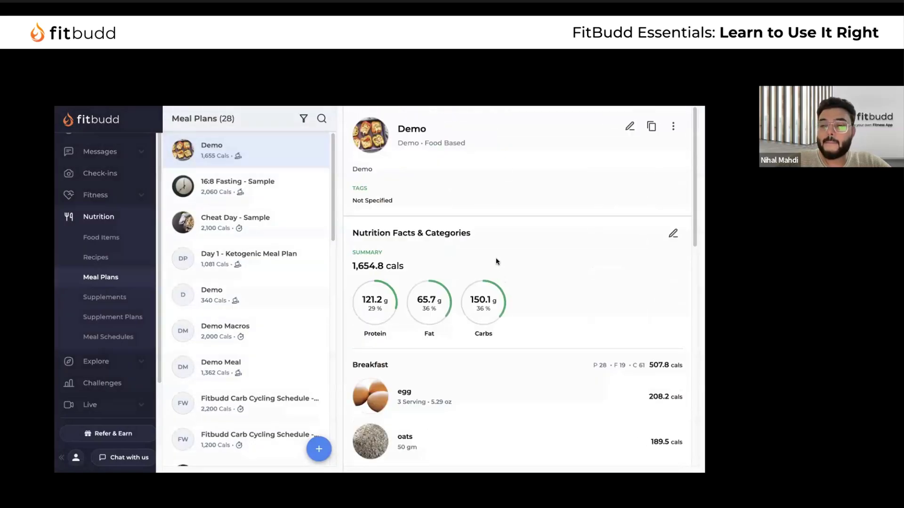
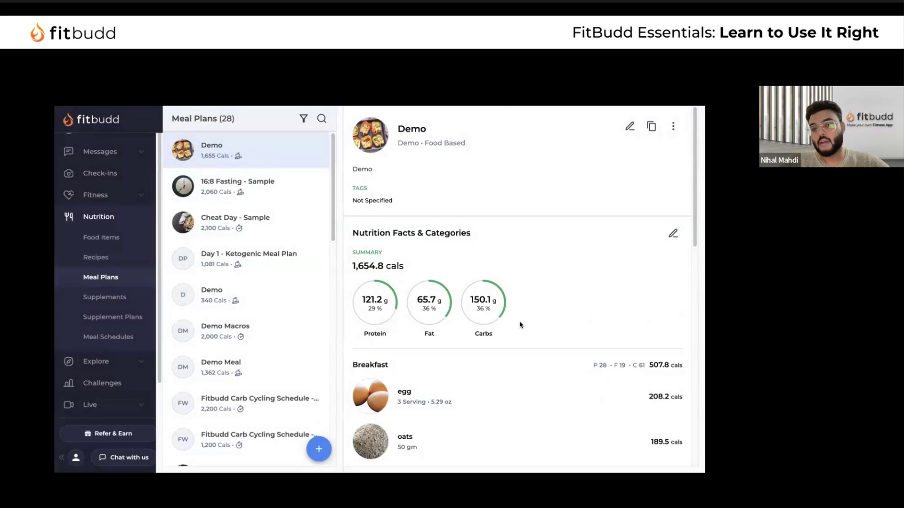
Review the 6 Week Nutrition program's weekly meals, then start adding a new meal schedule
{"action": "scroll", "coordinate": [541, 375], "scroll_direction": "down", "scroll_amount": 8}
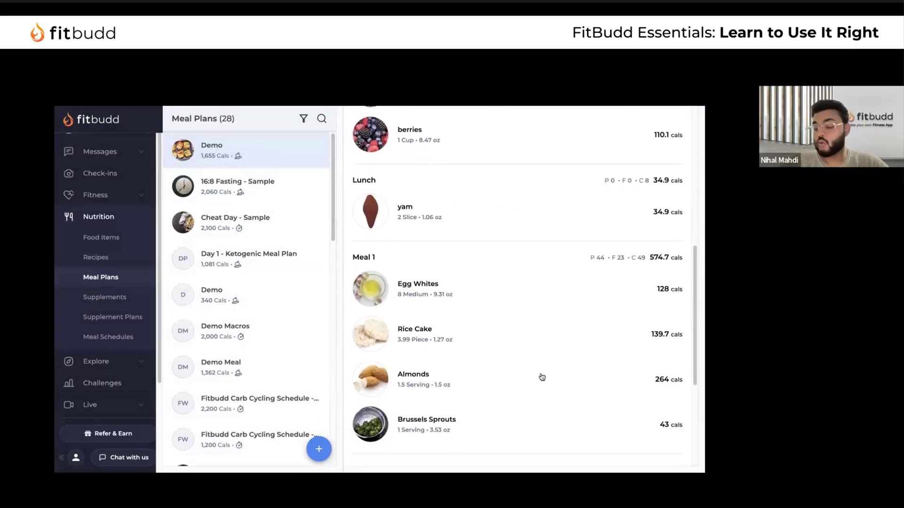
{"action": "left_click", "coordinate": [114, 336]}
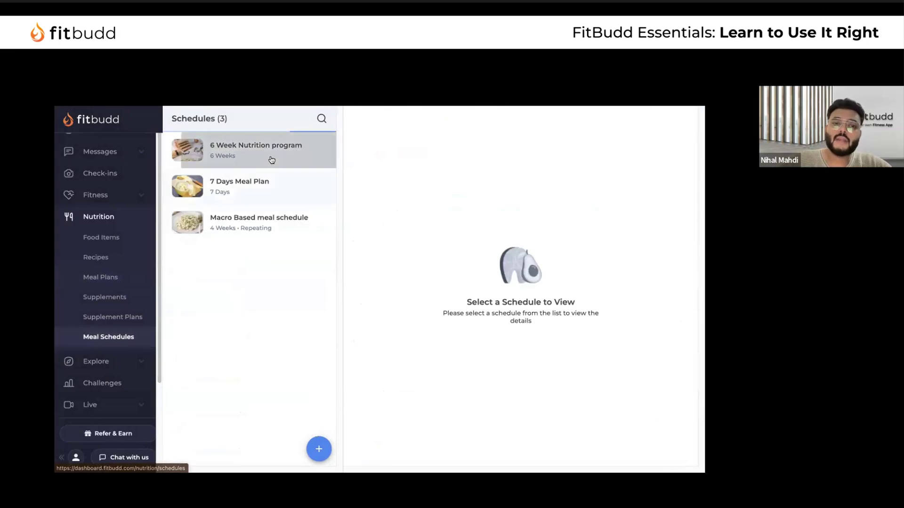
{"action": "left_click", "coordinate": [271, 157]}
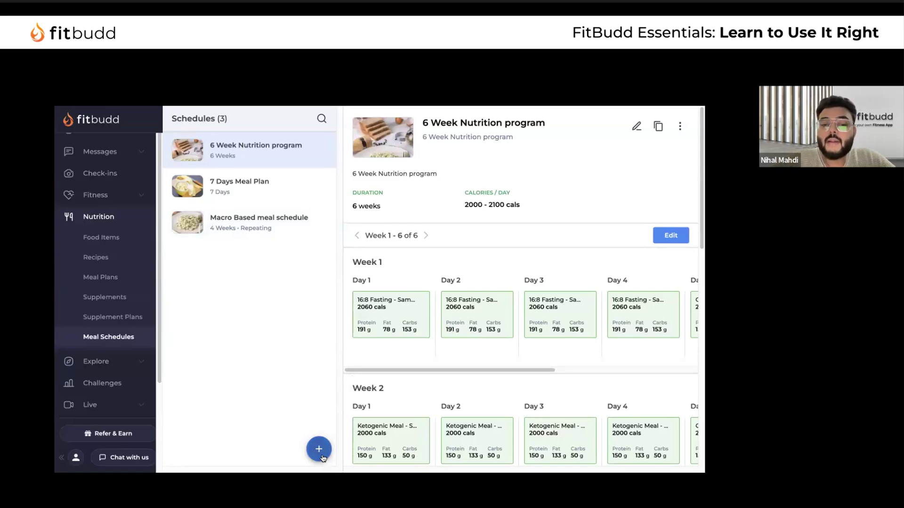
{"action": "scroll", "coordinate": [445, 367], "scroll_direction": "down", "scroll_amount": 5}
{"action": "scroll", "coordinate": [445, 366], "scroll_direction": "up", "scroll_amount": 5}
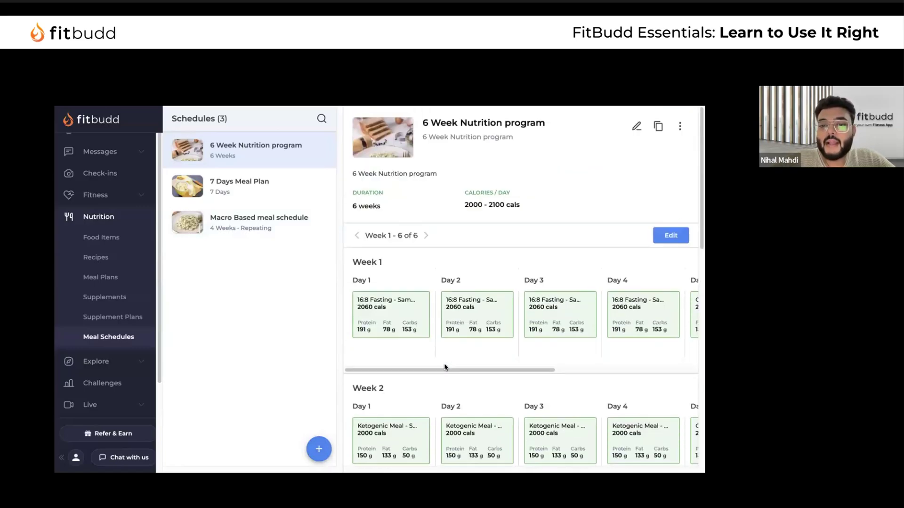
{"action": "left_click", "coordinate": [317, 450]}
Enter 'Nutrition Program' as reference name, display name and description, then continue to the editor
{"action": "left_click", "coordinate": [318, 246]}
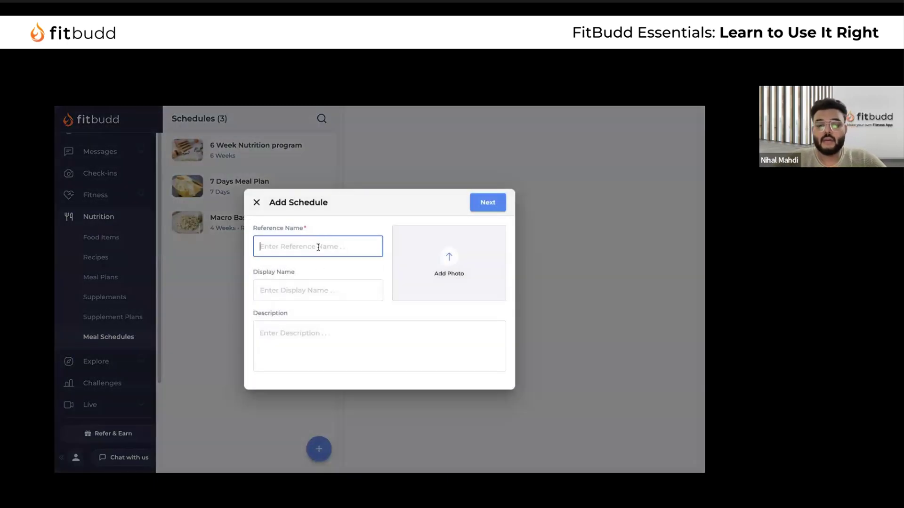
{"action": "type", "text": "Nutrition Progra"}
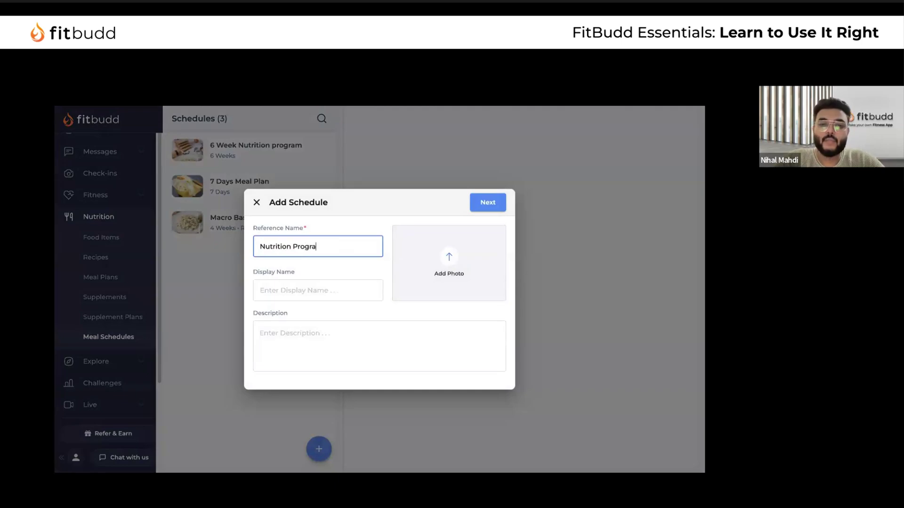
{"action": "left_click", "coordinate": [317, 289]}
{"action": "type", "text": "Nutrition Program"}
{"action": "left_click", "coordinate": [314, 333]}
{"action": "type", "text": "Nutrition Program"}
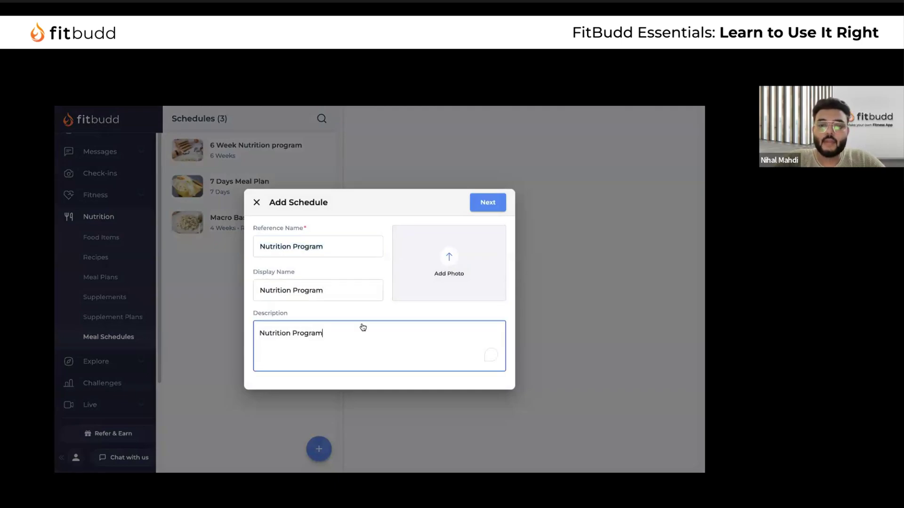
{"action": "left_click", "coordinate": [495, 209]}
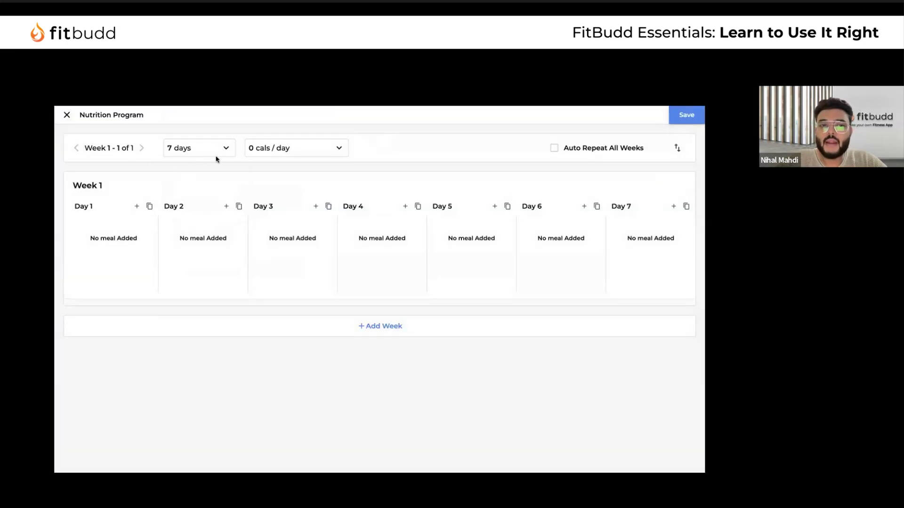
Set the schedule duration to 1 month
{"action": "left_click", "coordinate": [216, 154]}
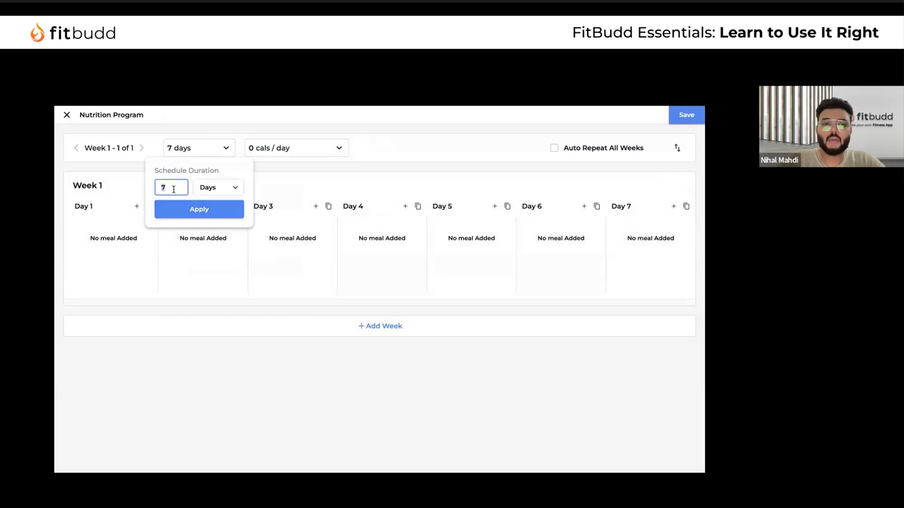
{"action": "type", "text": "1"}
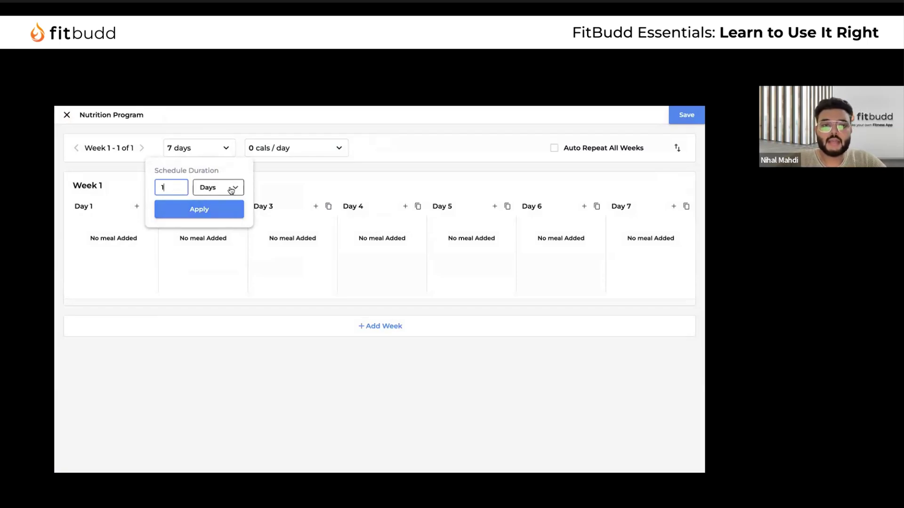
{"action": "left_click", "coordinate": [231, 187]}
{"action": "left_click", "coordinate": [215, 145]}
{"action": "left_click", "coordinate": [207, 210]}
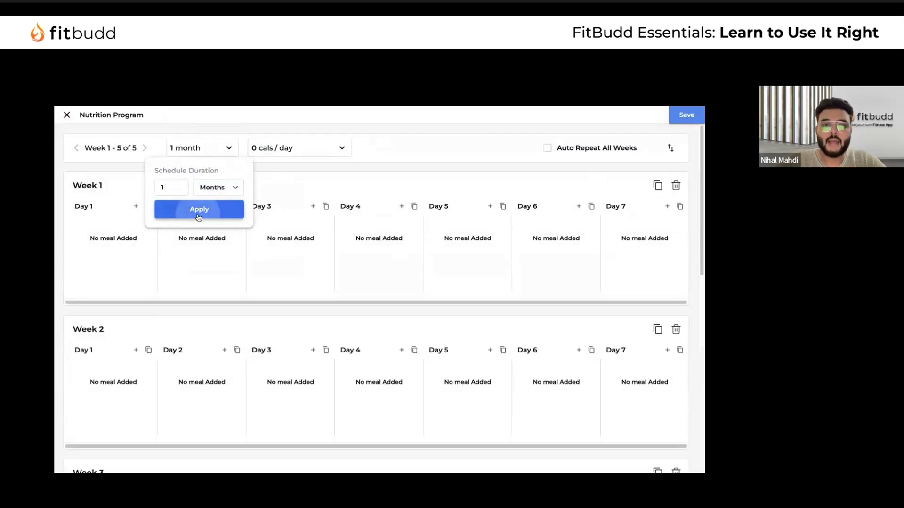
{"action": "scroll", "coordinate": [262, 299], "scroll_direction": "down", "scroll_amount": 10}
{"action": "scroll", "coordinate": [212, 255], "scroll_direction": "up", "scroll_amount": 10}
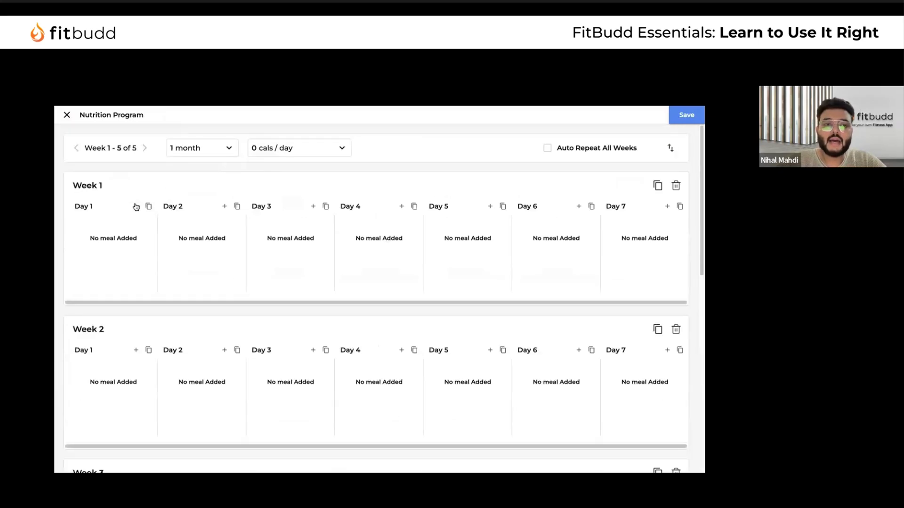
Assign Demo to Day 1, Cheat Day - Sample to Day 2 and High Carb - Sample to Day 3
{"action": "left_click", "coordinate": [135, 206]}
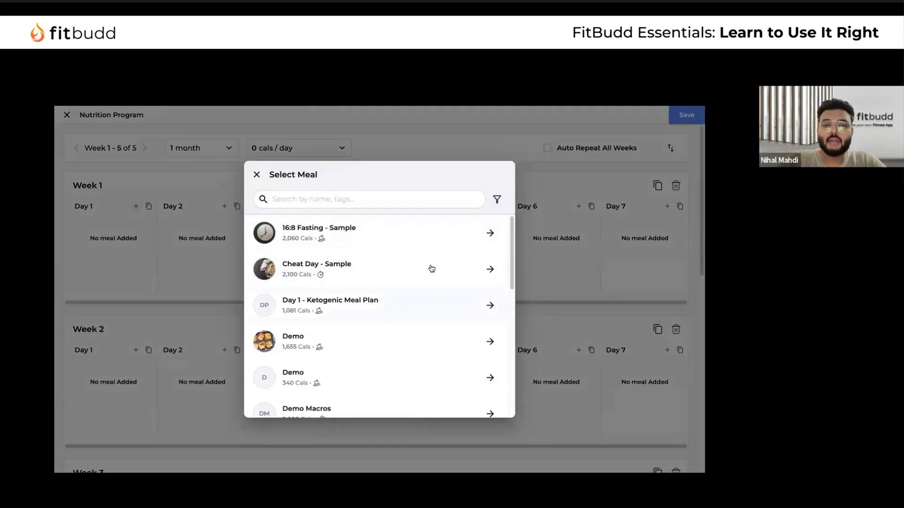
{"action": "left_click", "coordinate": [369, 195]}
{"action": "type", "text": "demo"}
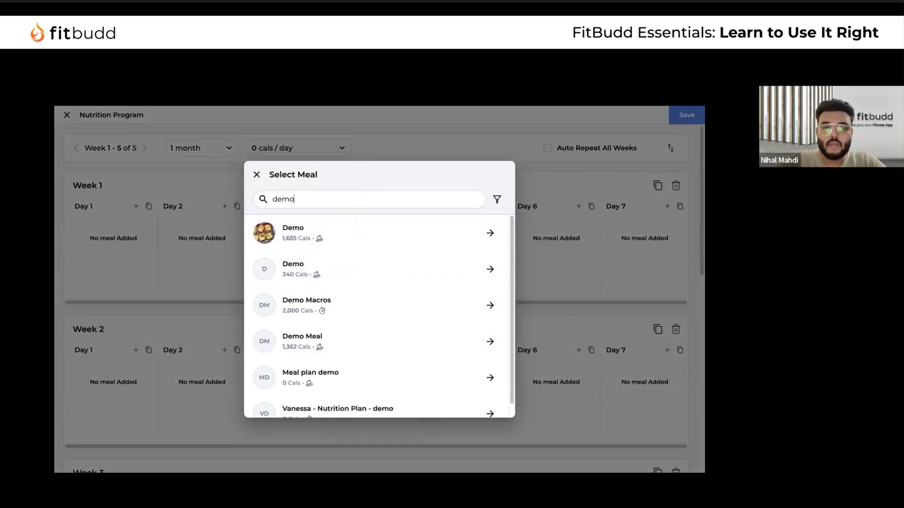
{"action": "left_click", "coordinate": [402, 234]}
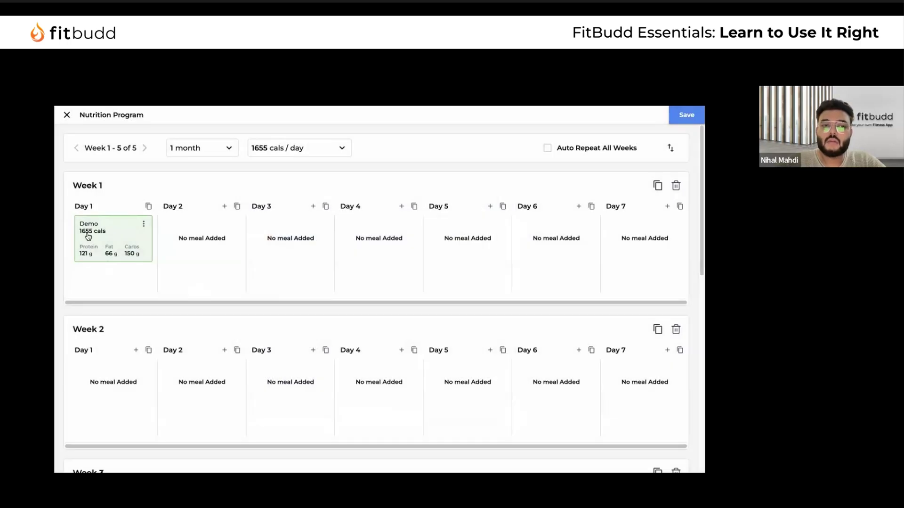
{"action": "left_click", "coordinate": [224, 206]}
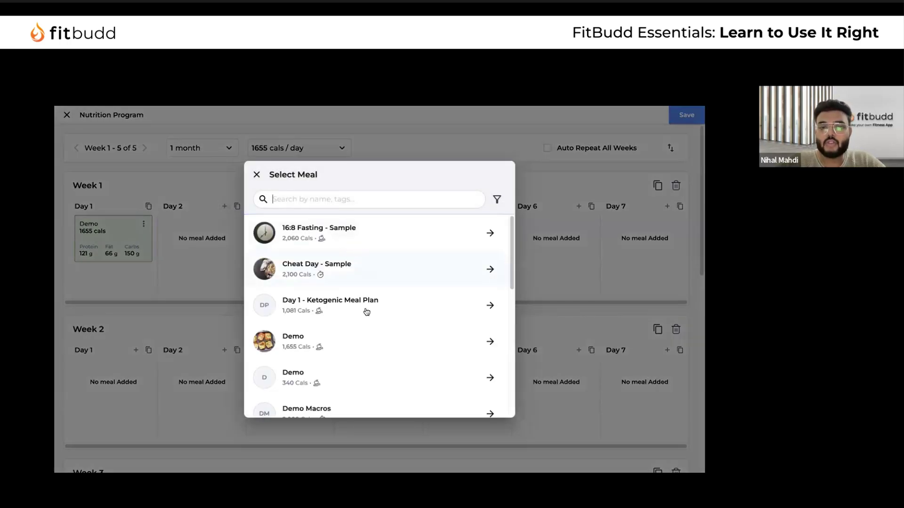
{"action": "left_click", "coordinate": [383, 267]}
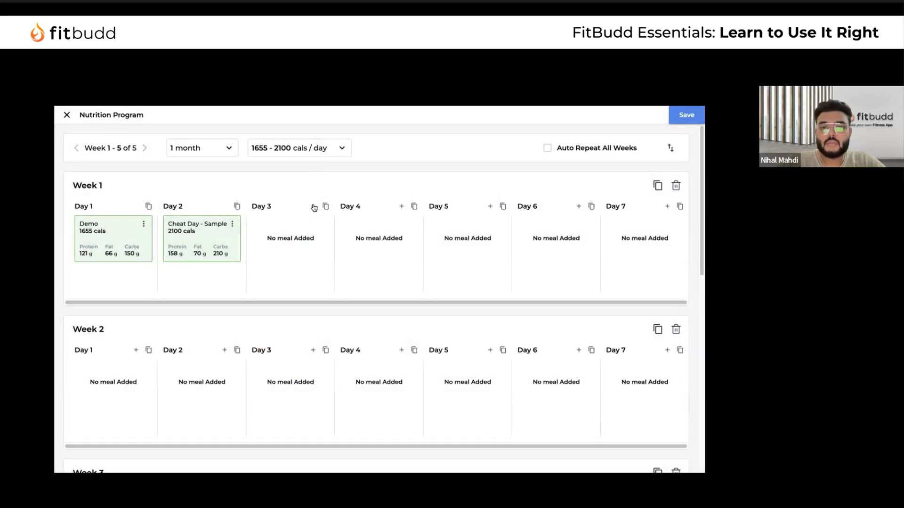
{"action": "left_click", "coordinate": [313, 205]}
{"action": "scroll", "coordinate": [358, 325], "scroll_direction": "down", "scroll_amount": 3}
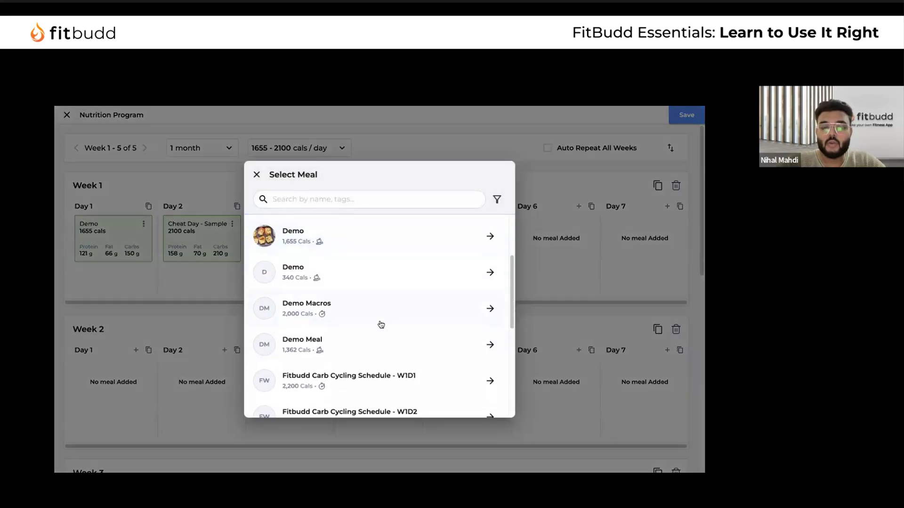
{"action": "scroll", "coordinate": [379, 318], "scroll_direction": "down", "scroll_amount": 5}
{"action": "left_click", "coordinate": [369, 231]}
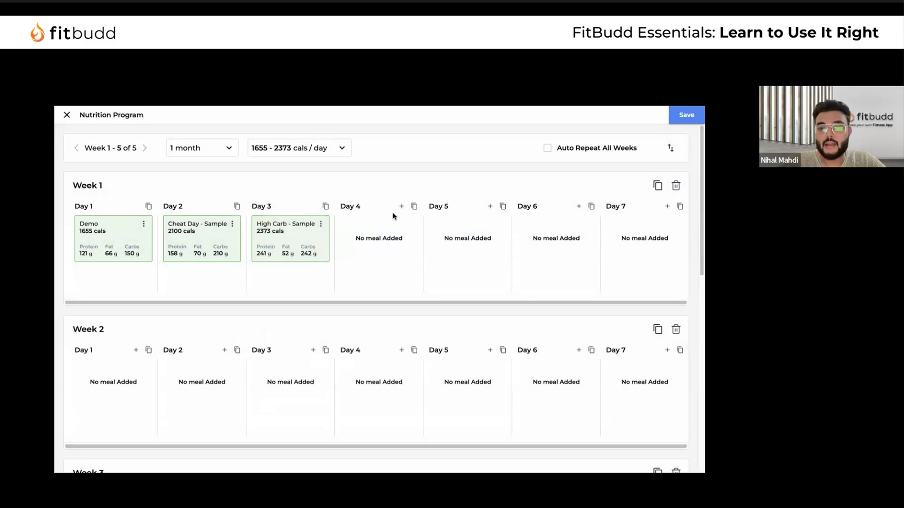
Assign High Carb to Day 4, Demo to Day 5, Cheat Day to Day 6, 16:8 Fasting to Day 7
{"action": "left_click", "coordinate": [402, 205]}
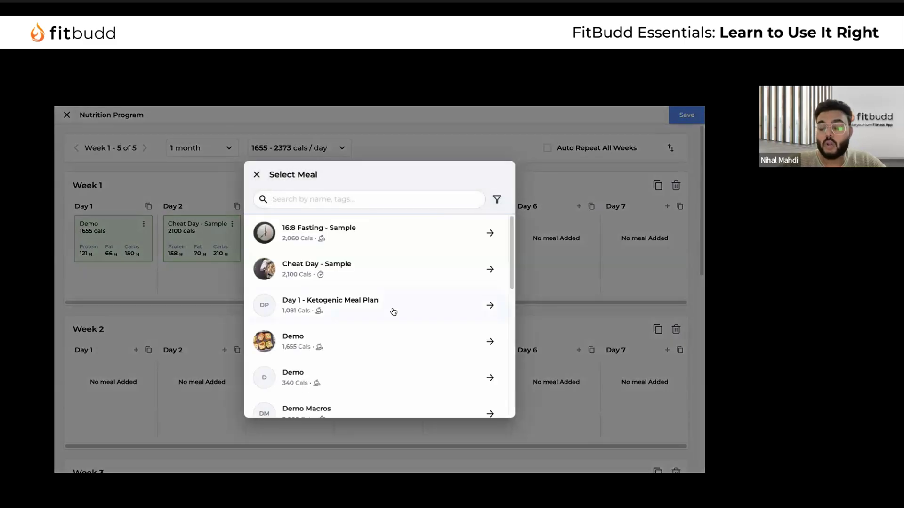
{"action": "scroll", "coordinate": [392, 351], "scroll_direction": "down", "scroll_amount": 5}
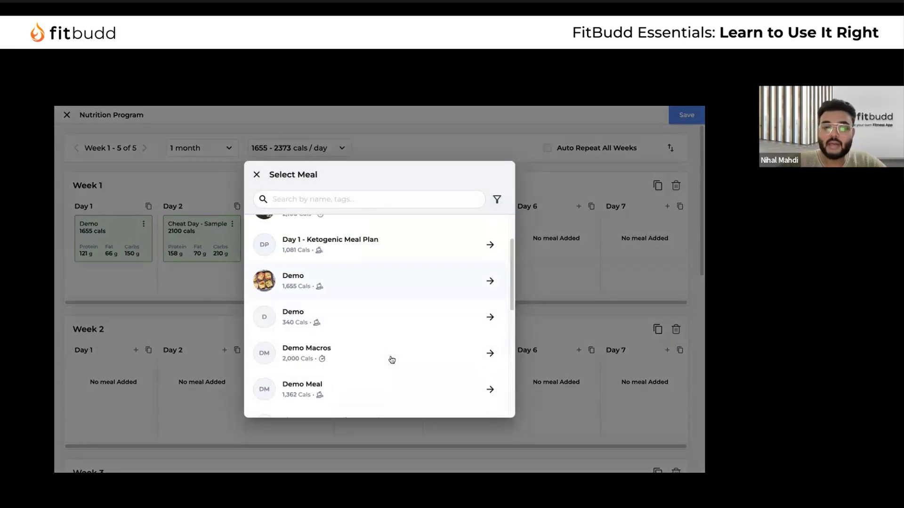
{"action": "left_click", "coordinate": [385, 332]}
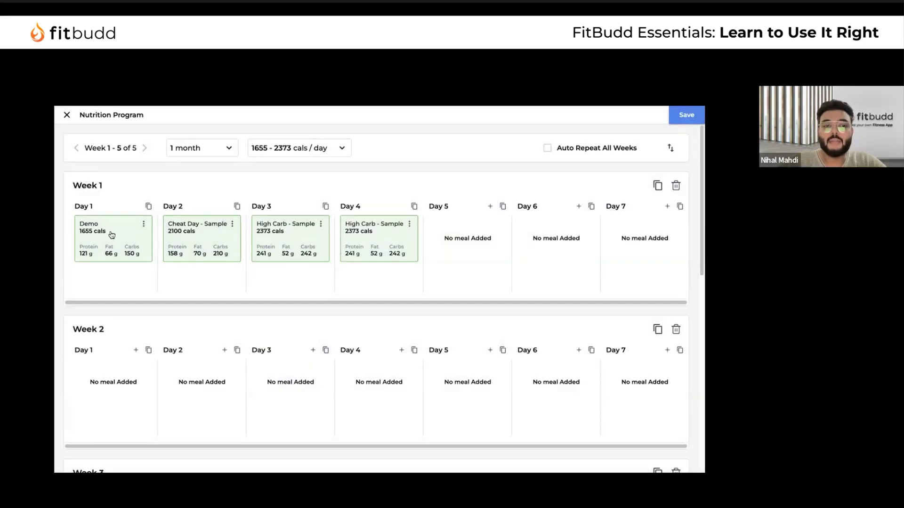
{"action": "left_click_drag", "start_coordinate": [209, 244], "coordinate": [124, 288]}
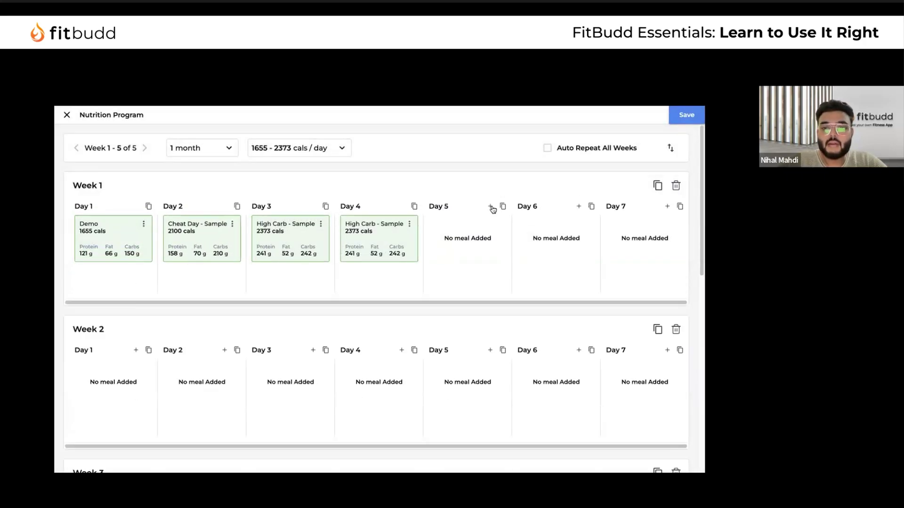
{"action": "left_click", "coordinate": [491, 207]}
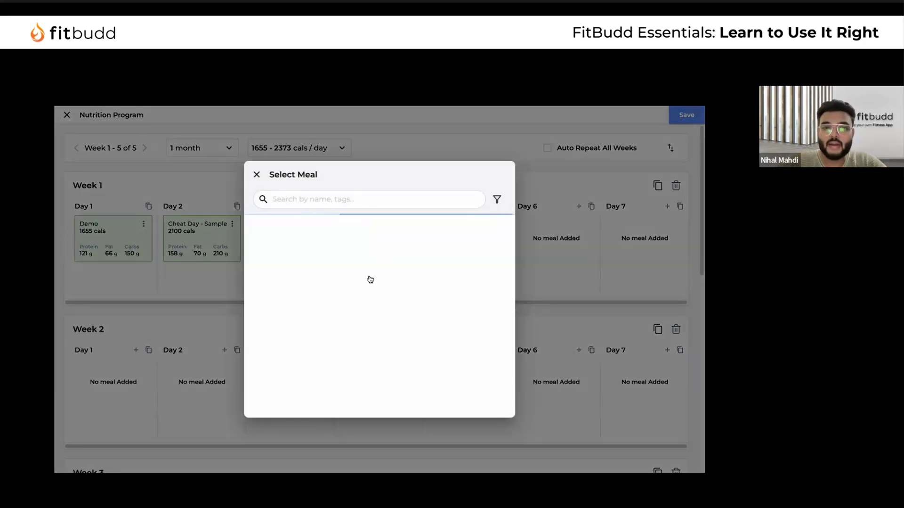
{"action": "scroll", "coordinate": [391, 333], "scroll_direction": "down", "scroll_amount": 2}
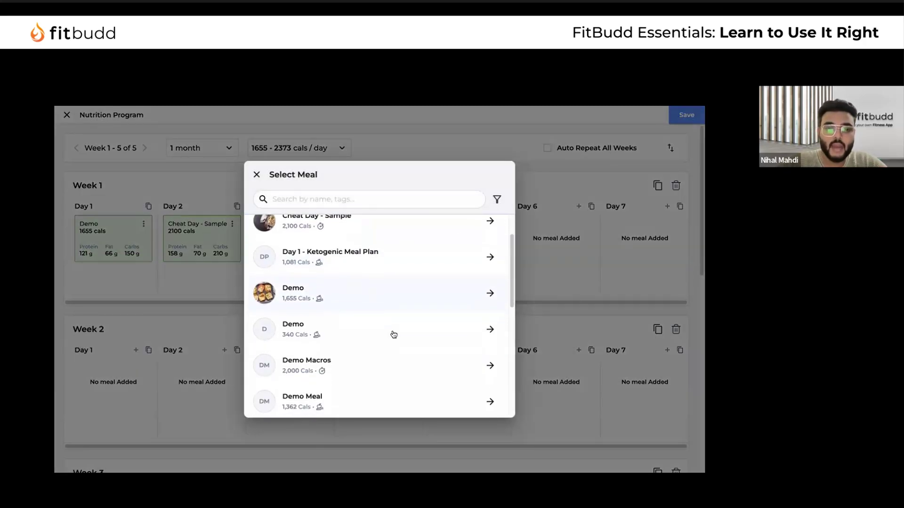
{"action": "left_click", "coordinate": [398, 302]}
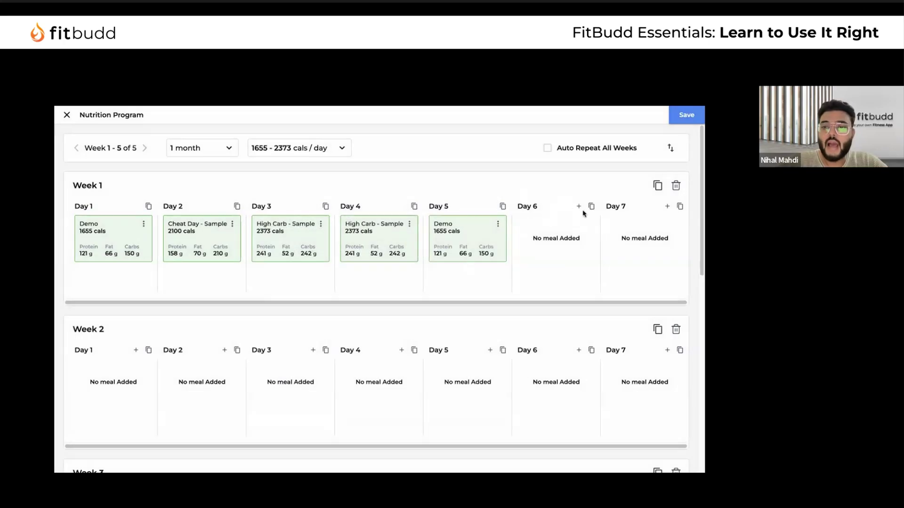
{"action": "left_click", "coordinate": [579, 206]}
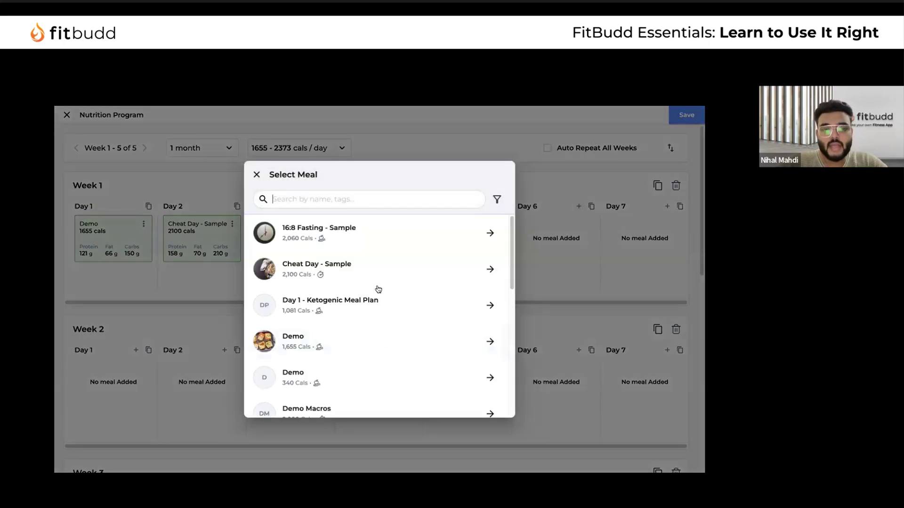
{"action": "left_click", "coordinate": [376, 286]}
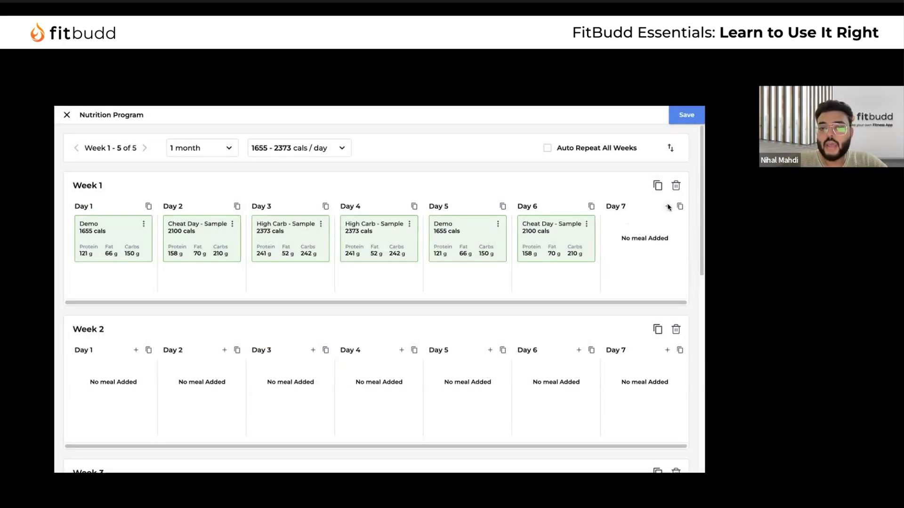
{"action": "left_click", "coordinate": [667, 206]}
{"action": "left_click", "coordinate": [369, 237]}
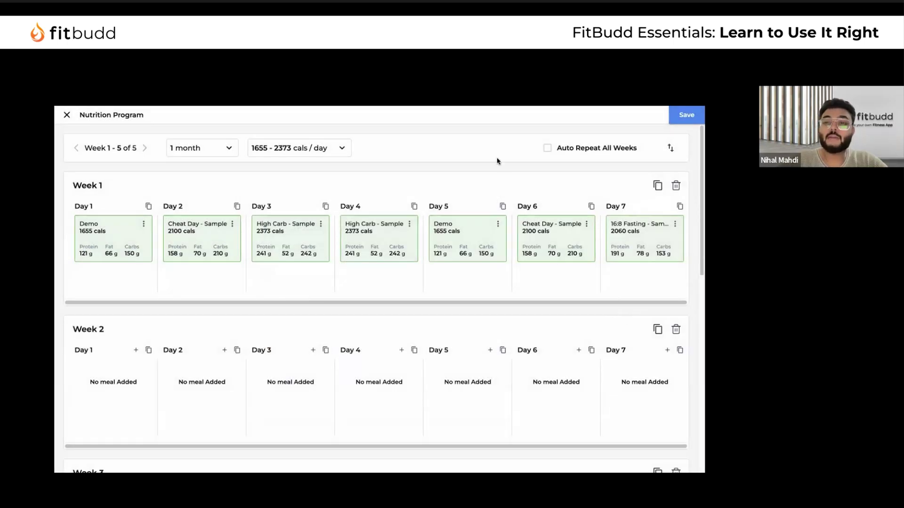
Copy Week 1's meals and paste them into Weeks 2, 3, 4 and the remaining weeks
{"action": "left_click", "coordinate": [658, 186]}
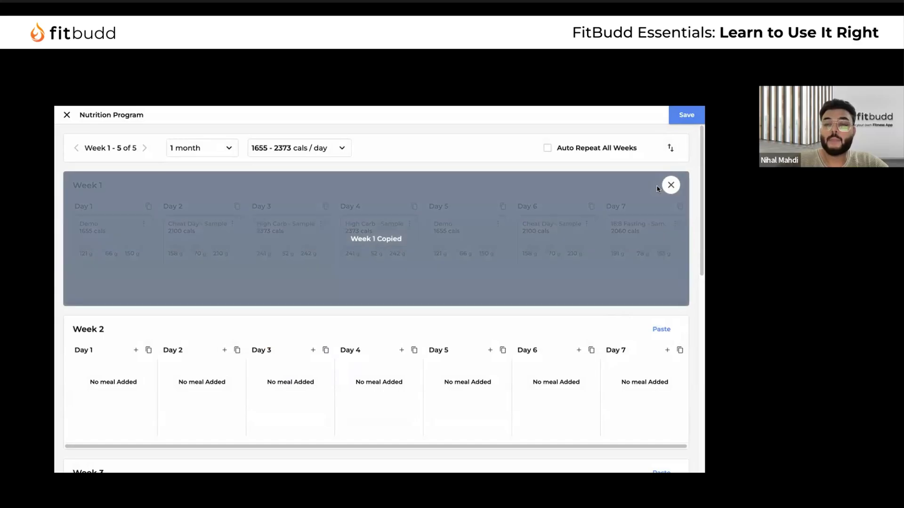
{"action": "scroll", "coordinate": [661, 309], "scroll_direction": "down", "scroll_amount": 1}
{"action": "left_click", "coordinate": [661, 271]}
{"action": "scroll", "coordinate": [655, 320], "scroll_direction": "down", "scroll_amount": 2}
{"action": "left_click", "coordinate": [662, 299]}
{"action": "scroll", "coordinate": [664, 325], "scroll_direction": "down", "scroll_amount": 2}
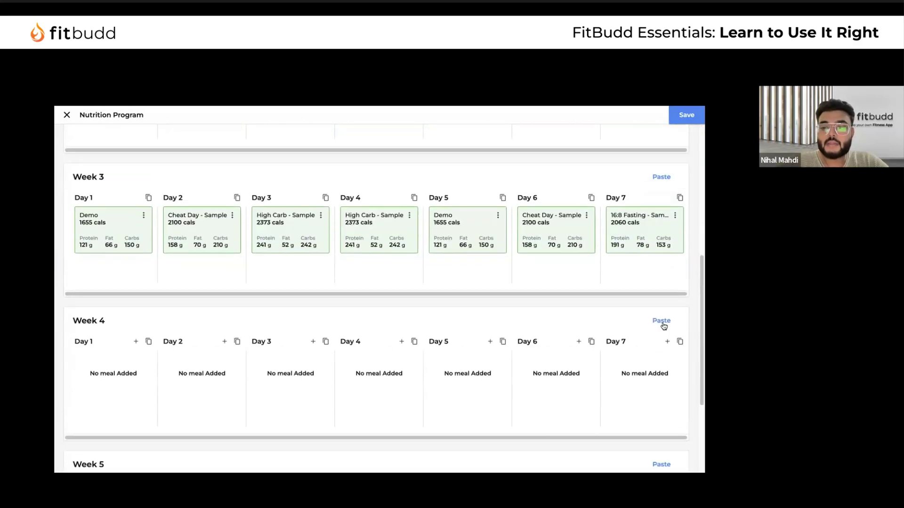
{"action": "left_click", "coordinate": [661, 321]}
{"action": "scroll", "coordinate": [660, 322], "scroll_direction": "down", "scroll_amount": 3}
{"action": "left_click", "coordinate": [662, 313]}
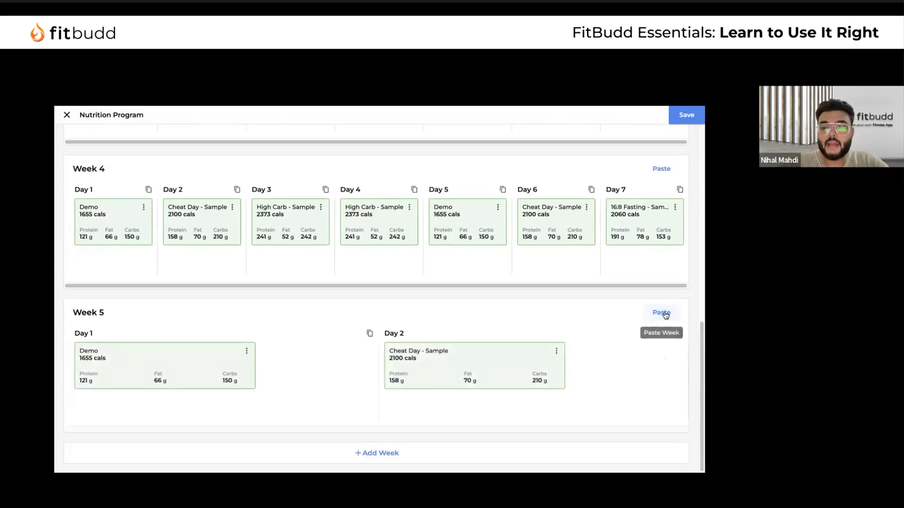
{"action": "scroll", "coordinate": [665, 314], "scroll_direction": "up", "scroll_amount": 15}
{"action": "left_click", "coordinate": [671, 186]}
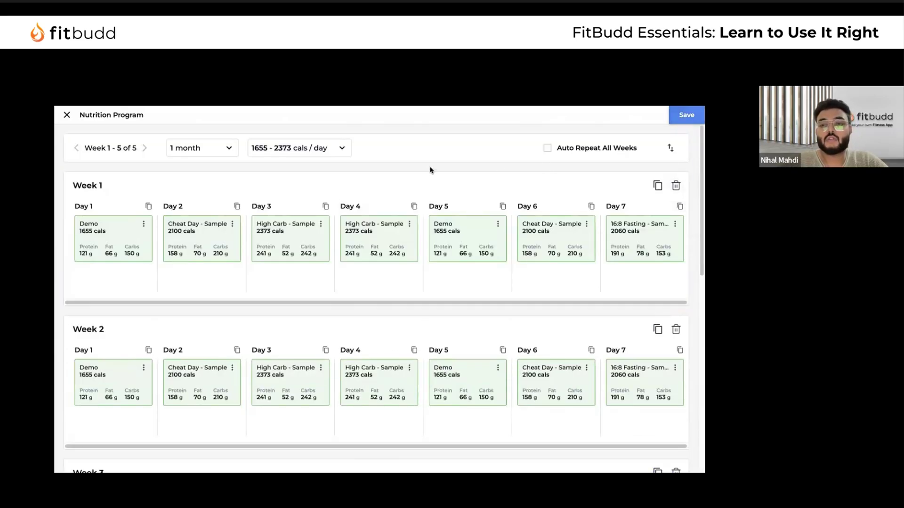
Clear Week 2, shorten the duration to 1 week, enable Auto Repeat All Weeks, and save
{"action": "left_click", "coordinate": [548, 148]}
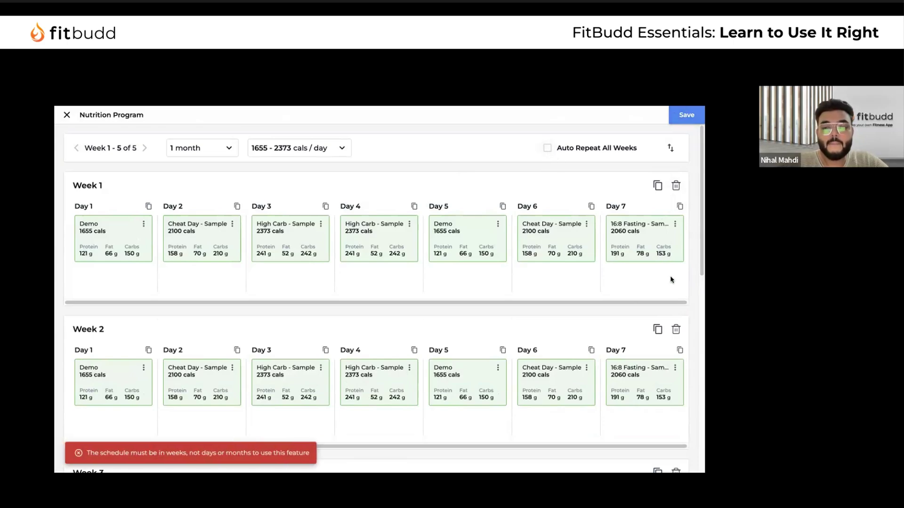
{"action": "left_click", "coordinate": [676, 330]}
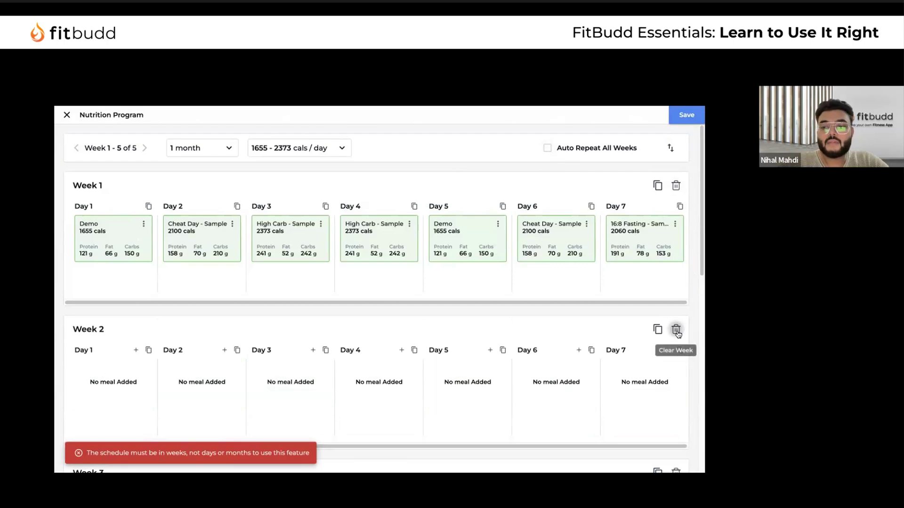
{"action": "left_click", "coordinate": [227, 150]}
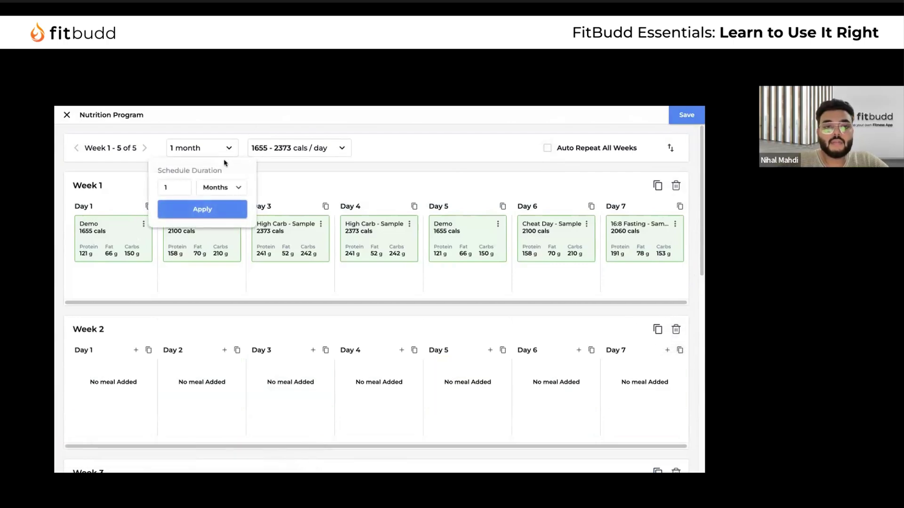
{"action": "left_click", "coordinate": [226, 187]}
{"action": "left_click", "coordinate": [226, 210]}
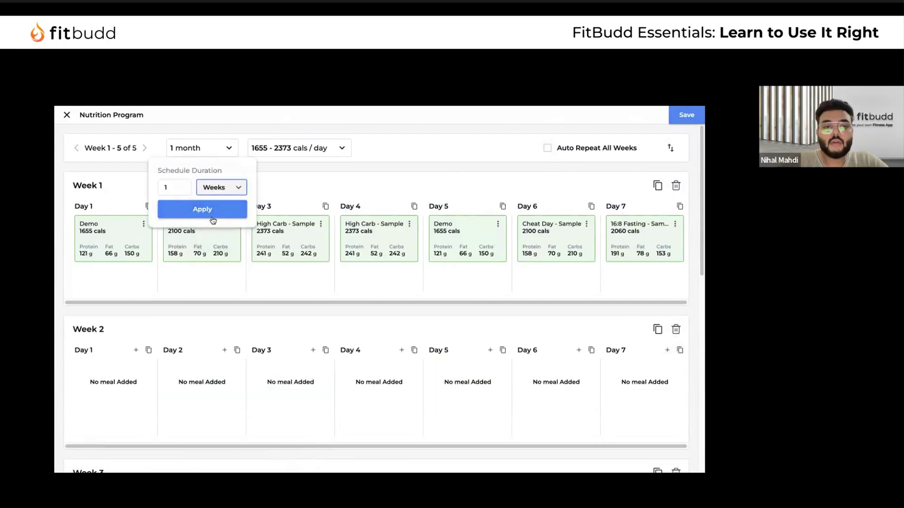
{"action": "left_click", "coordinate": [215, 212]}
{"action": "left_click", "coordinate": [555, 148]}
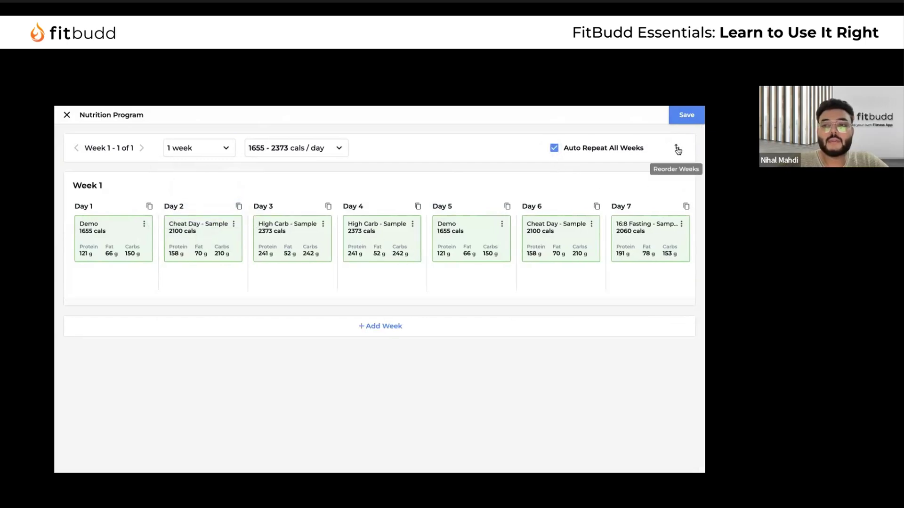
{"action": "left_click", "coordinate": [685, 116]}
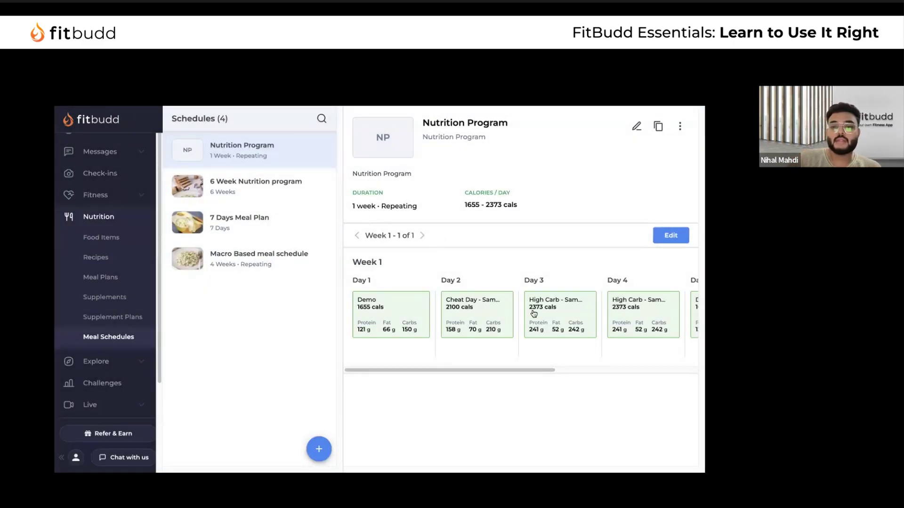
Scroll through the saved Nutrition Program's Week 1 day cards
{"action": "scroll", "coordinate": [534, 311], "scroll_direction": "right", "scroll_amount": 5}
{"action": "scroll", "coordinate": [535, 312], "scroll_direction": "left", "scroll_amount": 3}
{"action": "scroll", "coordinate": [534, 312], "scroll_direction": "left", "scroll_amount": 2}
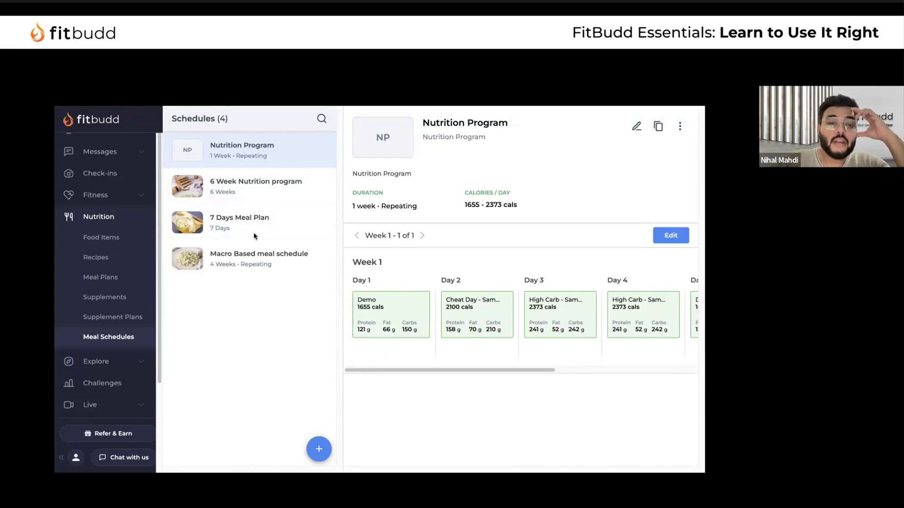
{"action": "scroll", "coordinate": [143, 311], "scroll_direction": "down", "scroll_amount": 3}
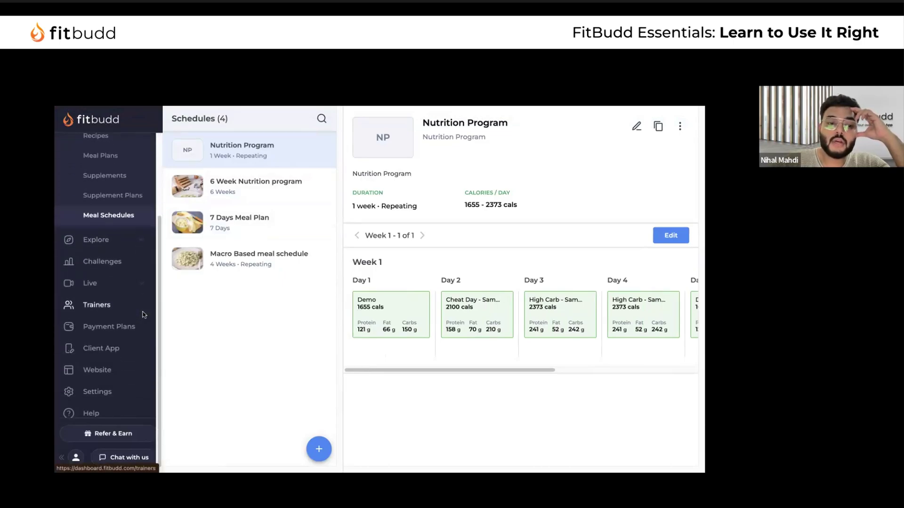
Open the Get Shredded payment plan and bring up its Share Plan web link
{"action": "left_click", "coordinate": [120, 322]}
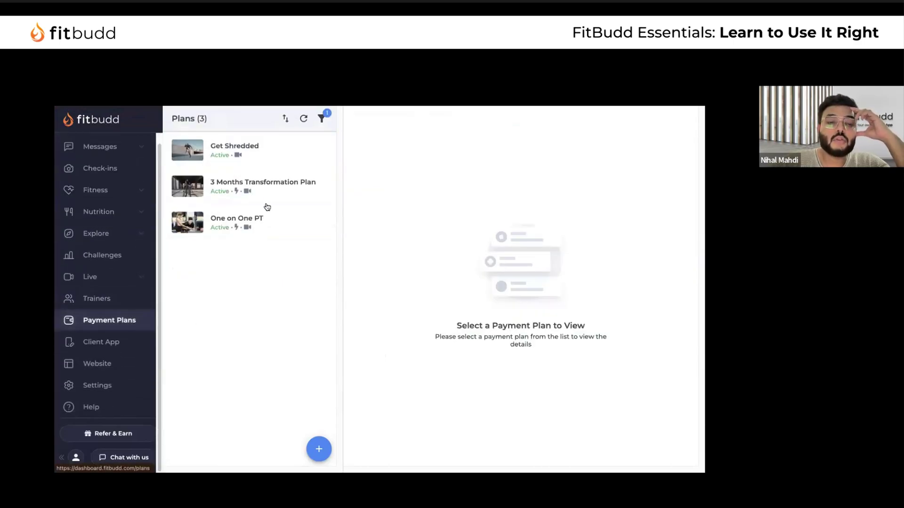
{"action": "left_click", "coordinate": [262, 160]}
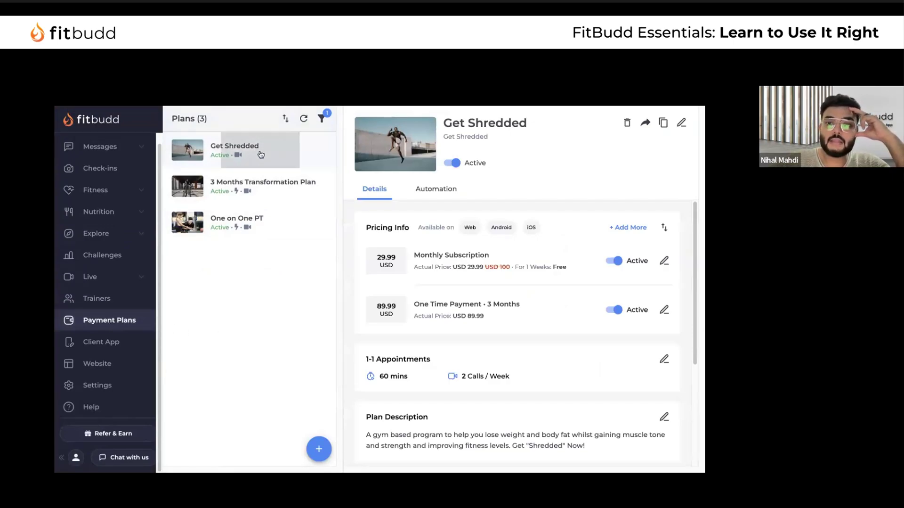
{"action": "left_click", "coordinate": [646, 123]}
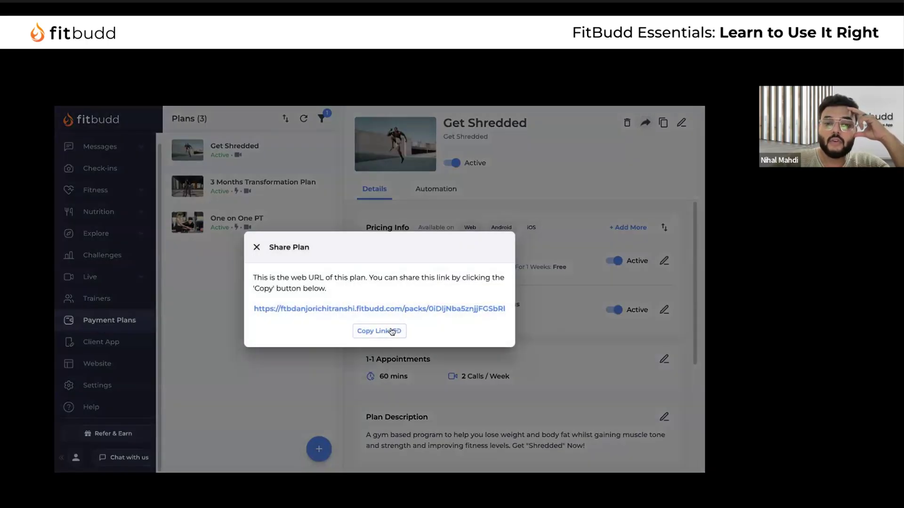
Copy the Get Shredded plan's share link and close the Share Plan dialog
{"action": "left_click", "coordinate": [389, 331]}
{"action": "left_click", "coordinate": [387, 331]}
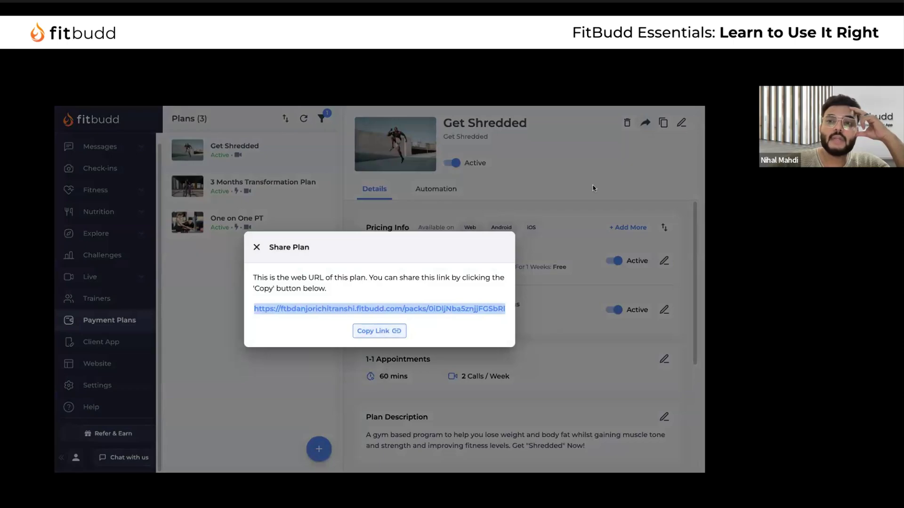
{"action": "key", "text": "super+t"}
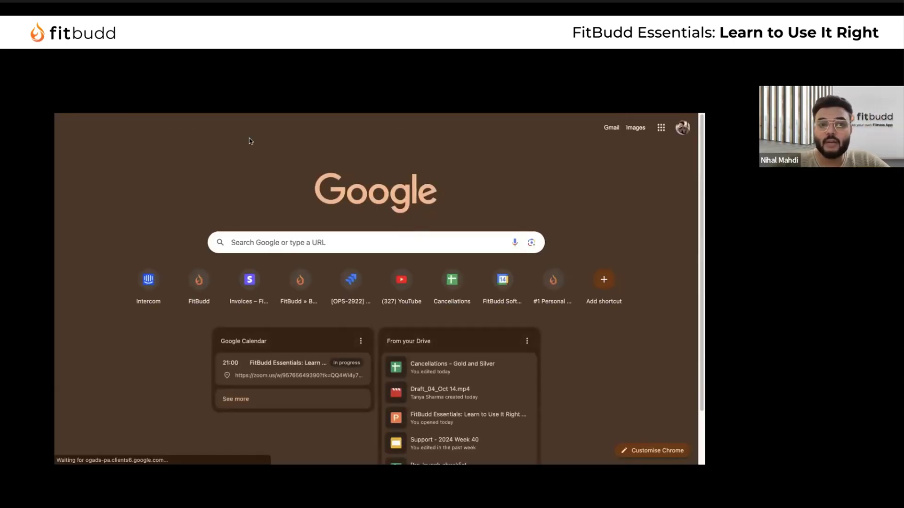
{"action": "key", "text": "super+w"}
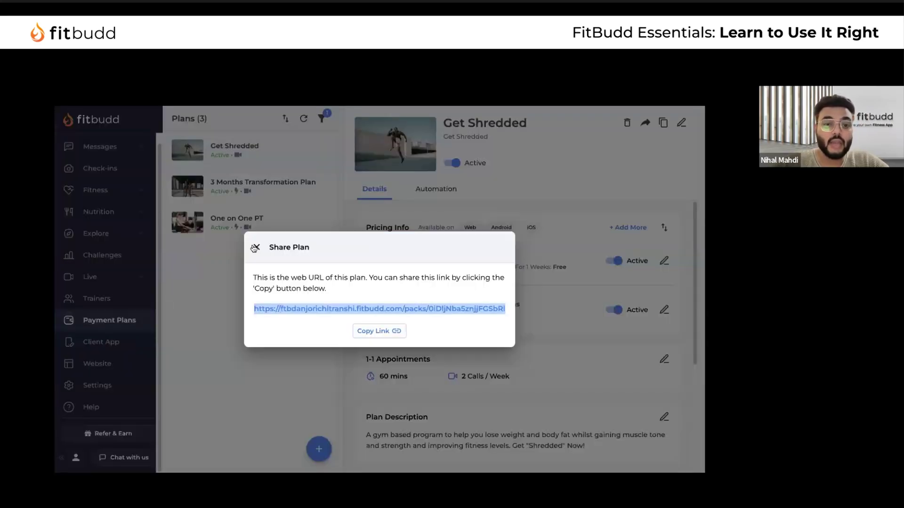
{"action": "left_click", "coordinate": [254, 248]}
Navigate via Active Clients to the Direct Messages chat list
{"action": "scroll", "coordinate": [97, 188], "scroll_direction": "up", "scroll_amount": 2}
{"action": "left_click", "coordinate": [109, 174]}
{"action": "scroll", "coordinate": [127, 283], "scroll_direction": "down", "scroll_amount": 2}
{"action": "left_click", "coordinate": [118, 241]}
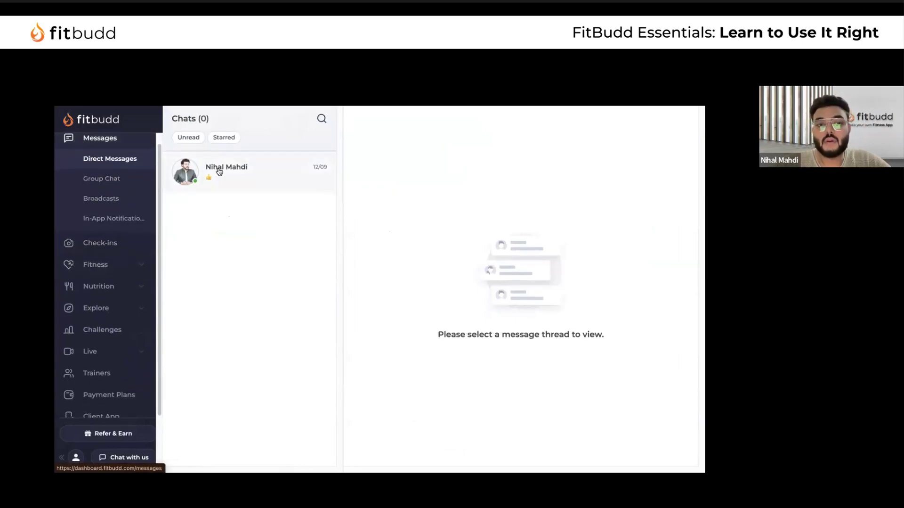
Paste the Get Shredded share link into the client's chat and send it
{"action": "left_click", "coordinate": [219, 172]}
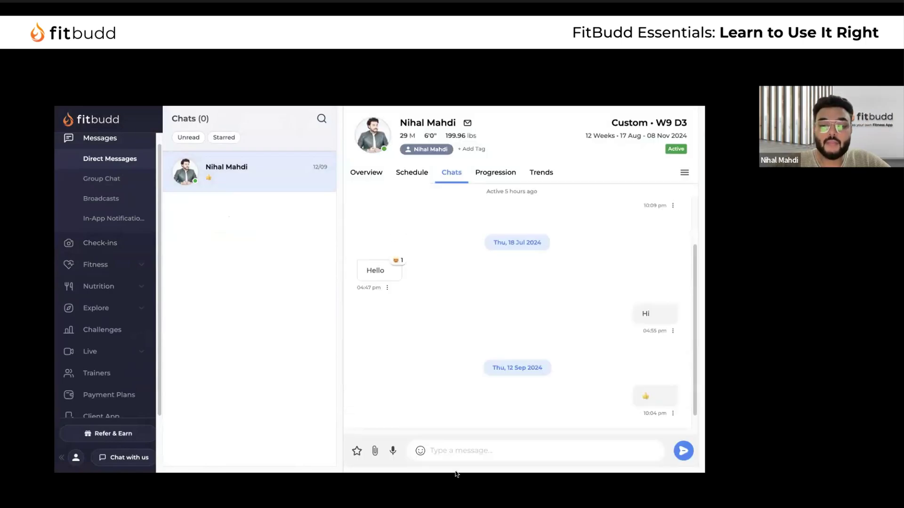
{"action": "key", "text": "ctrl+v"}
{"action": "key", "text": "shift+Return"}
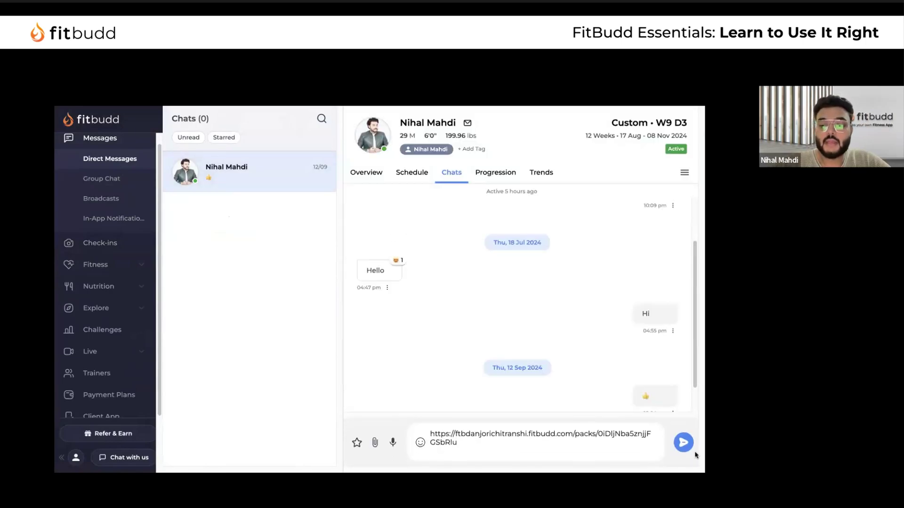
{"action": "left_click", "coordinate": [683, 442]}
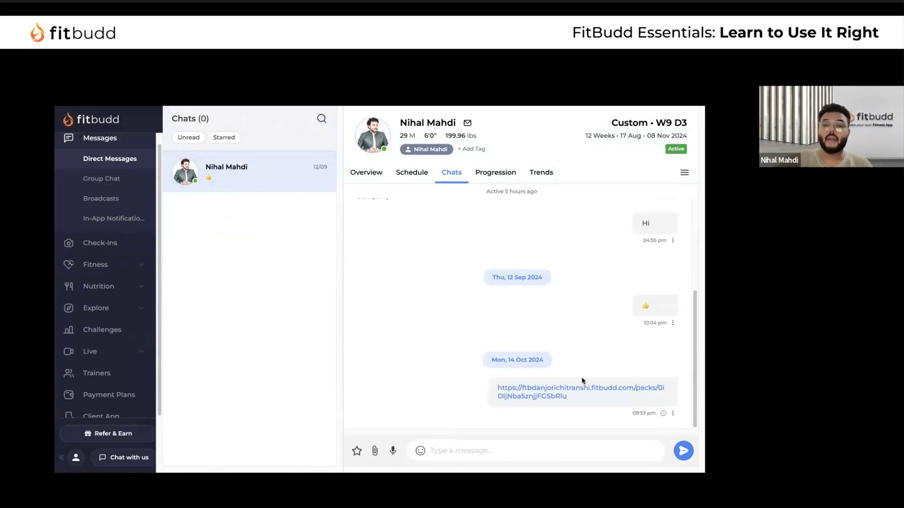
Open the sent link to view the public plan page, then return to the dashboard
{"action": "left_click", "coordinate": [572, 389]}
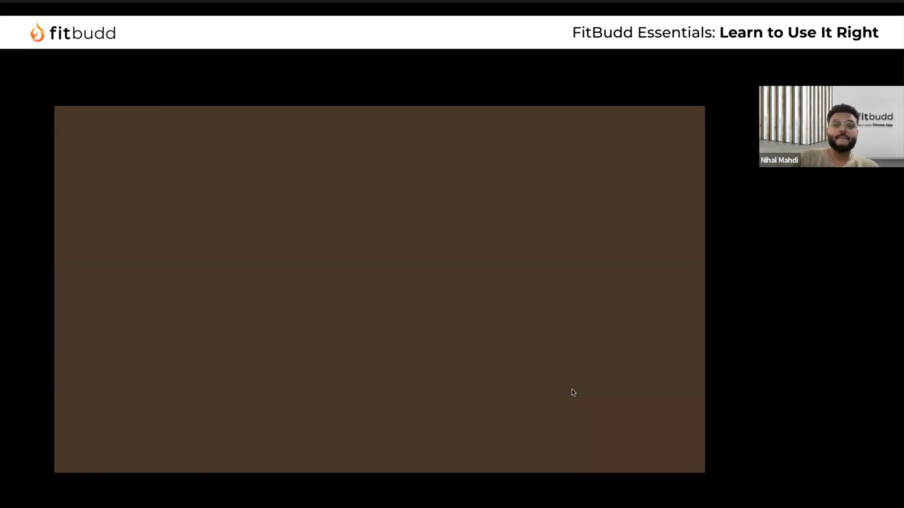
{"action": "scroll", "coordinate": [399, 374], "scroll_direction": "down", "scroll_amount": 2}
{"action": "scroll", "coordinate": [398, 375], "scroll_direction": "up", "scroll_amount": 2}
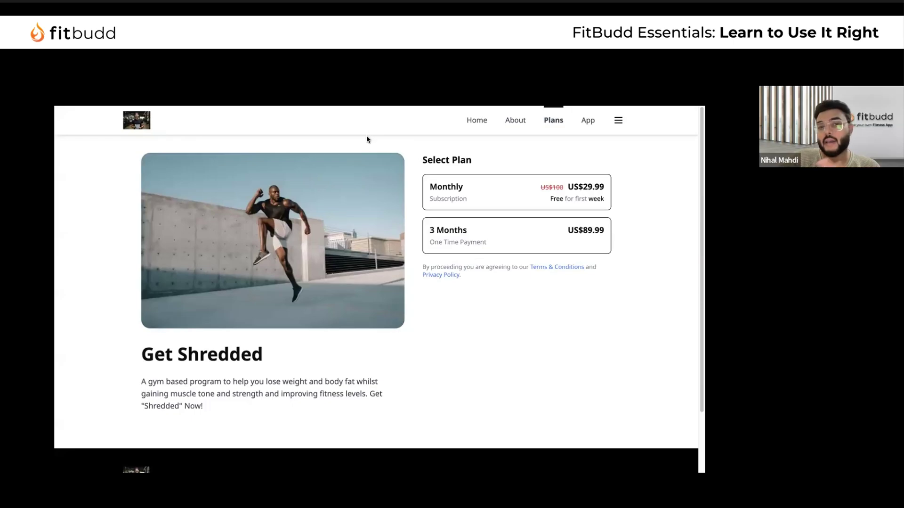
{"action": "key", "text": "ctrl+Tab"}
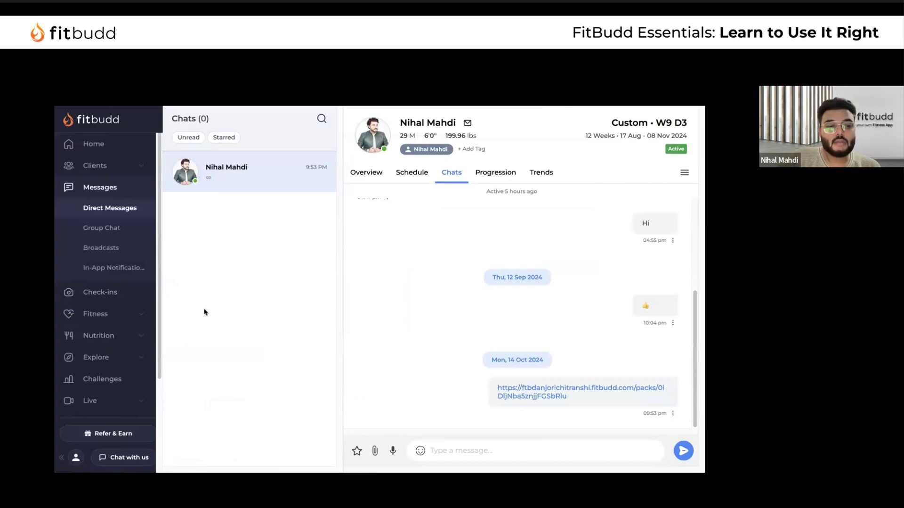
Browse the Explore section's workouts and challenges pages
{"action": "left_click", "coordinate": [125, 358]}
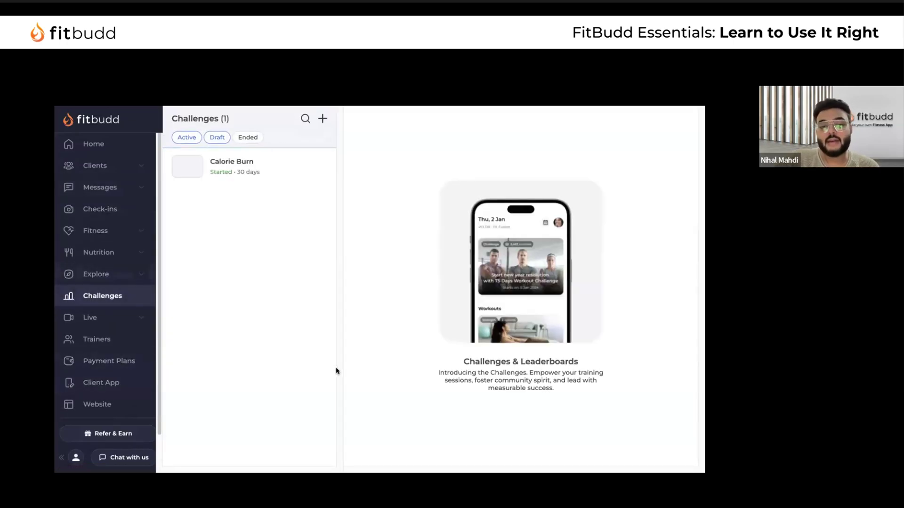
{"action": "left_click", "coordinate": [112, 275]}
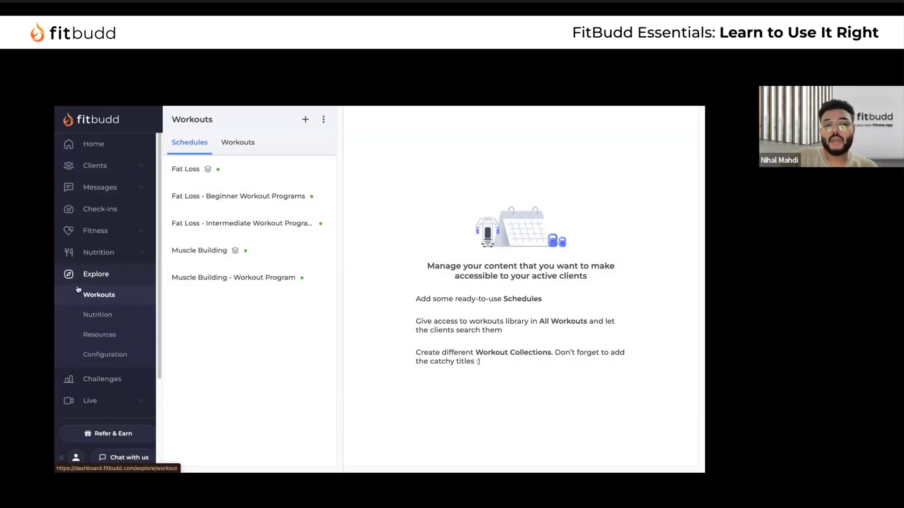
{"action": "scroll", "coordinate": [122, 305], "scroll_direction": "down", "scroll_amount": 3}
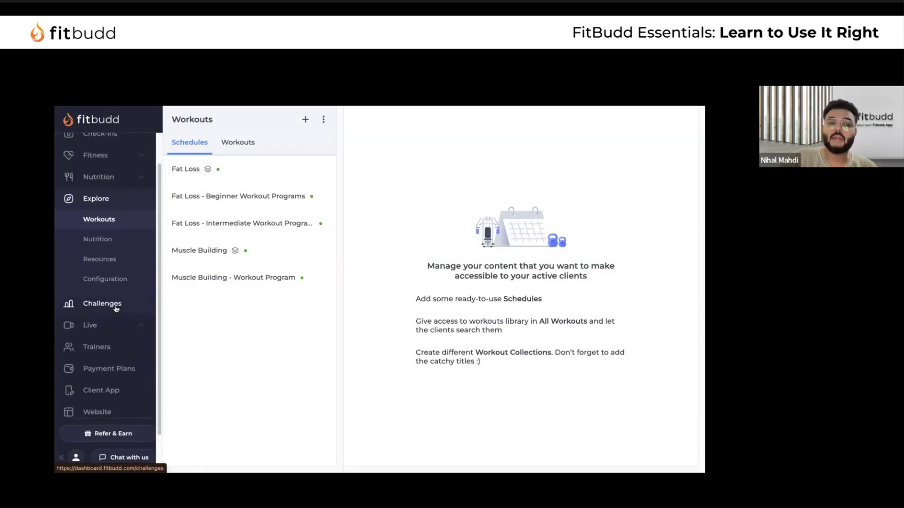
{"action": "left_click", "coordinate": [115, 307]}
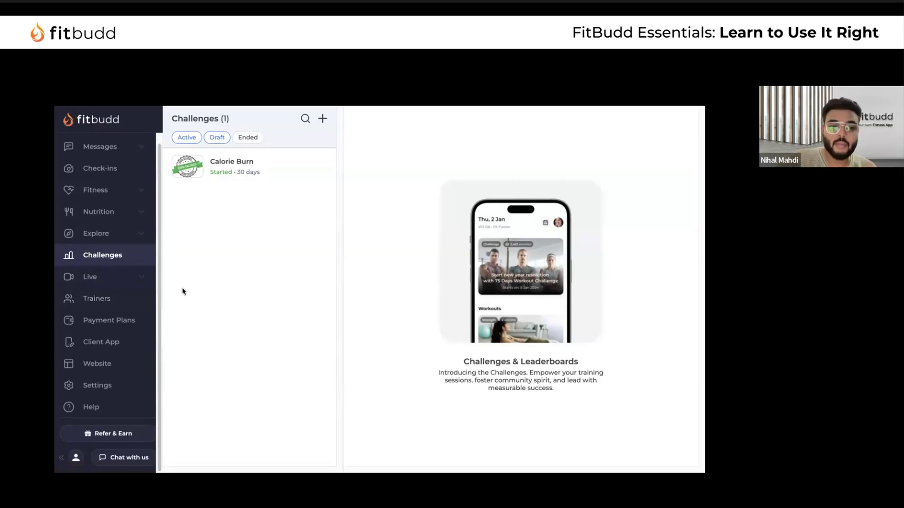
{"action": "scroll", "coordinate": [141, 329], "scroll_direction": "up", "scroll_amount": 1}
{"action": "scroll", "coordinate": [141, 329], "scroll_direction": "down", "scroll_amount": 1}
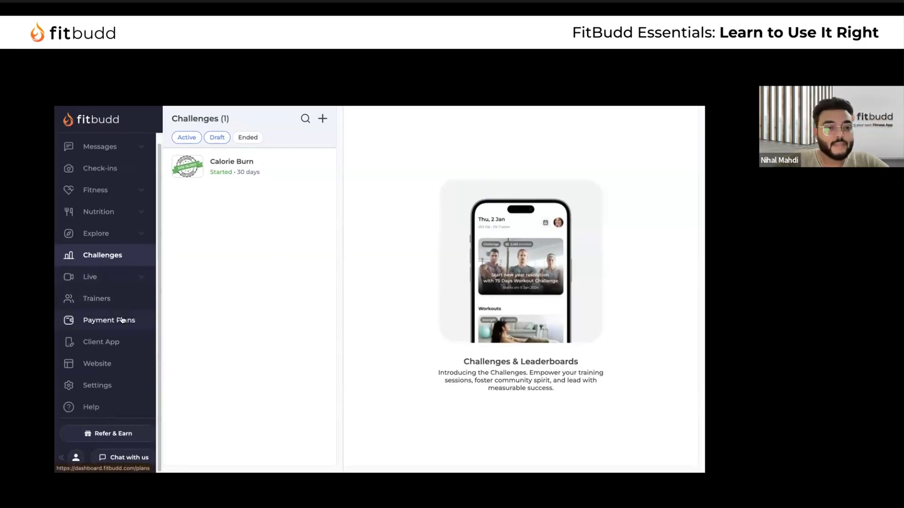
{"action": "scroll", "coordinate": [121, 320], "scroll_direction": "up", "scroll_amount": 2}
{"action": "scroll", "coordinate": [116, 325], "scroll_direction": "down", "scroll_amount": 2}
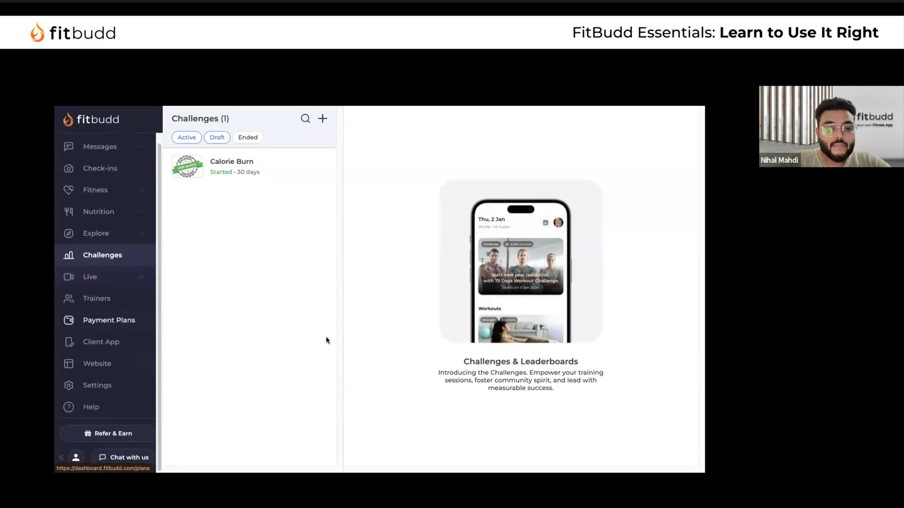
Look through Payment Plans, Exercises and Food Items, ending on the Active Clients list
{"action": "left_click", "coordinate": [113, 323]}
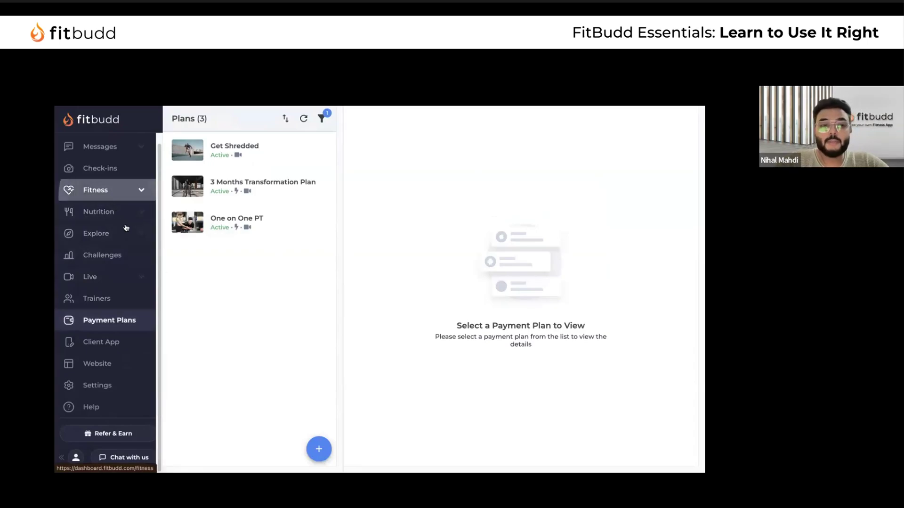
{"action": "left_click", "coordinate": [111, 192]}
{"action": "left_click", "coordinate": [139, 296]}
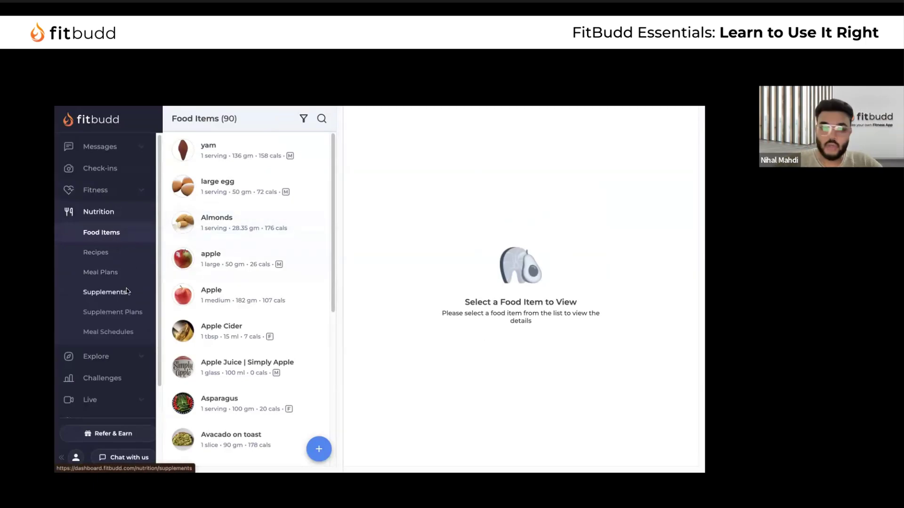
{"action": "scroll", "coordinate": [126, 291], "scroll_direction": "up", "scroll_amount": 2}
{"action": "scroll", "coordinate": [126, 288], "scroll_direction": "down", "scroll_amount": 3}
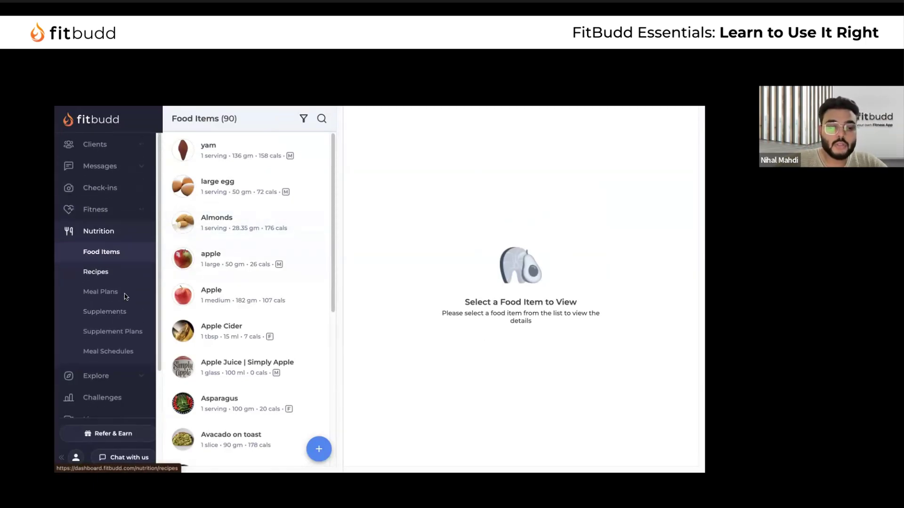
{"action": "scroll", "coordinate": [124, 285], "scroll_direction": "up", "scroll_amount": 3}
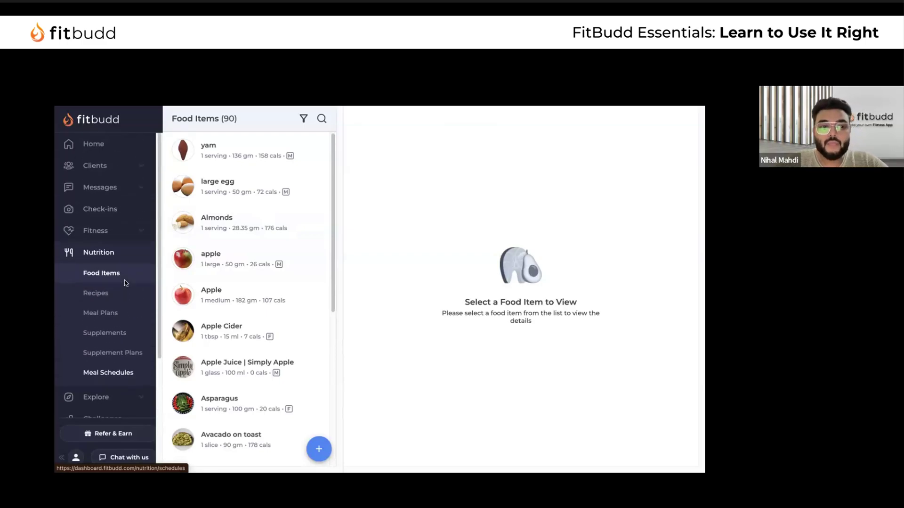
{"action": "left_click", "coordinate": [110, 165]}
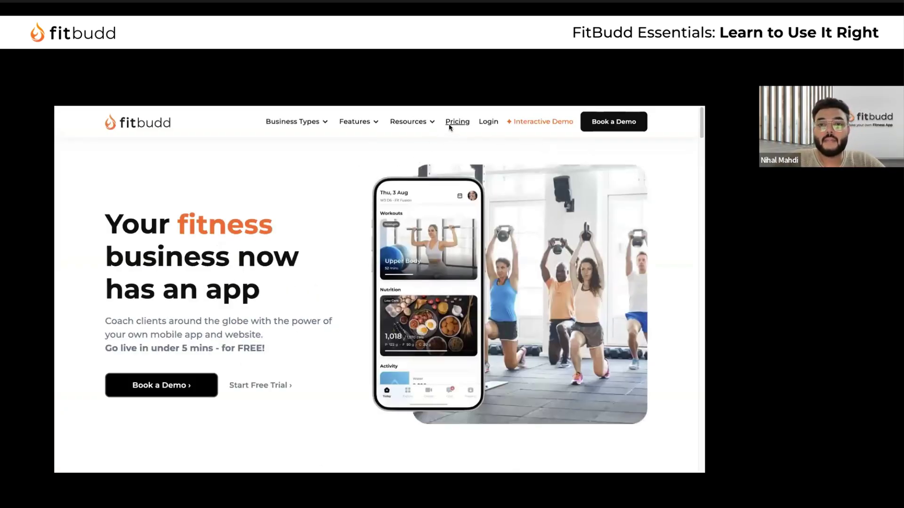
Open the Pricing page and browse the Initiate, Pro, Super Pro and Elite plan cards
{"action": "left_click", "coordinate": [450, 123]}
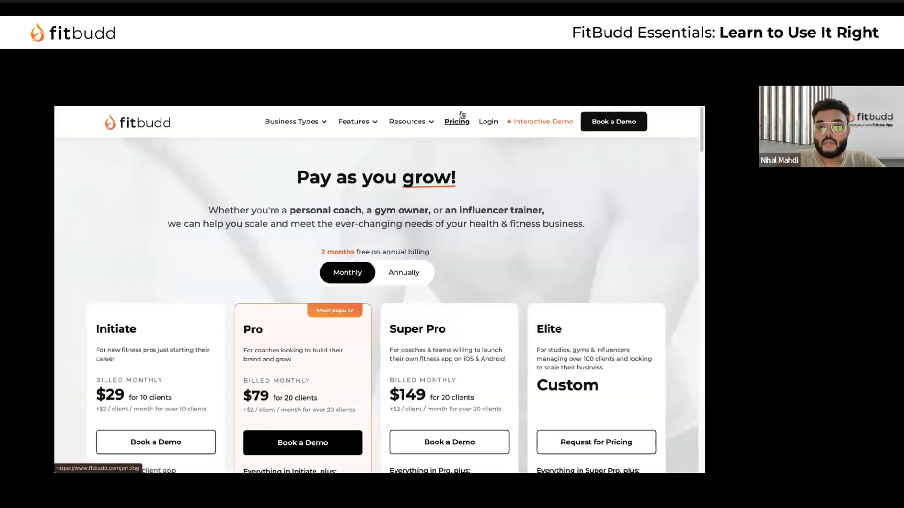
{"action": "scroll", "coordinate": [561, 281], "scroll_direction": "down", "scroll_amount": 3}
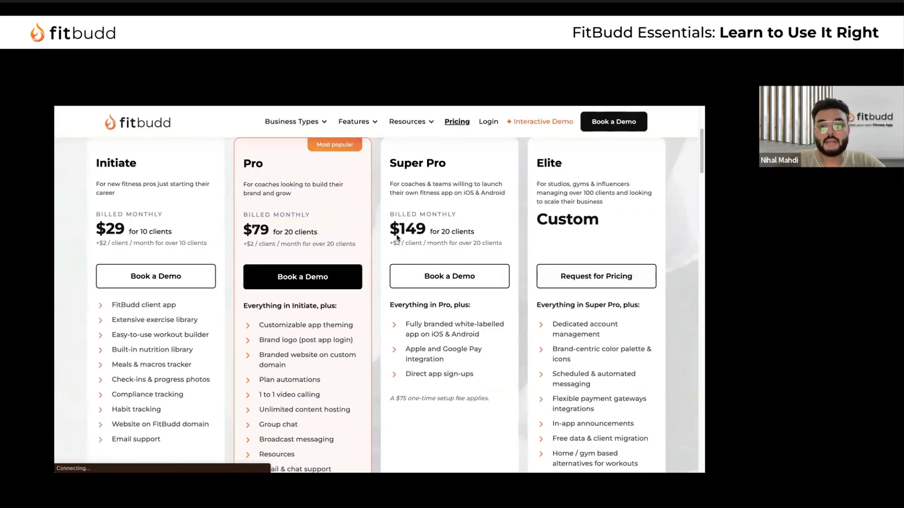
{"action": "scroll", "coordinate": [622, 315], "scroll_direction": "down", "scroll_amount": 10}
{"action": "scroll", "coordinate": [636, 264], "scroll_direction": "up", "scroll_amount": 9}
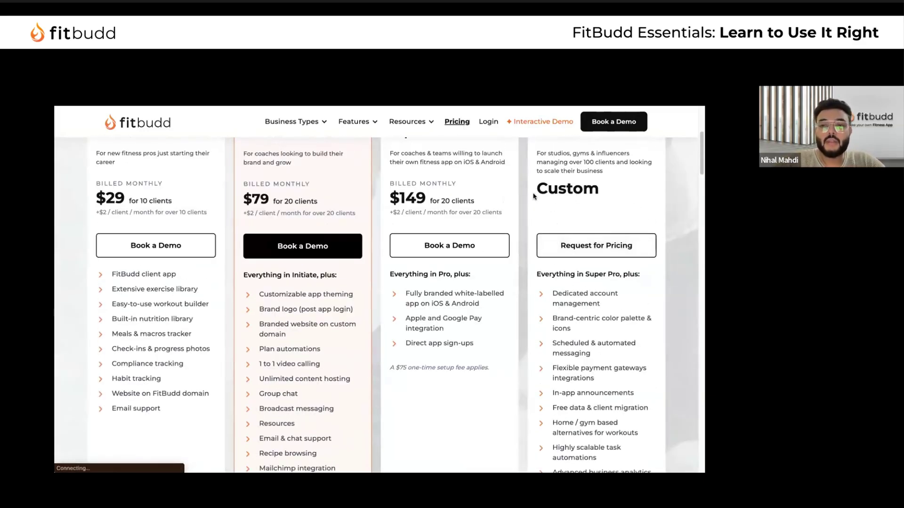
{"action": "scroll", "coordinate": [606, 306], "scroll_direction": "down", "scroll_amount": 2}
{"action": "scroll", "coordinate": [606, 294], "scroll_direction": "up", "scroll_amount": 6}
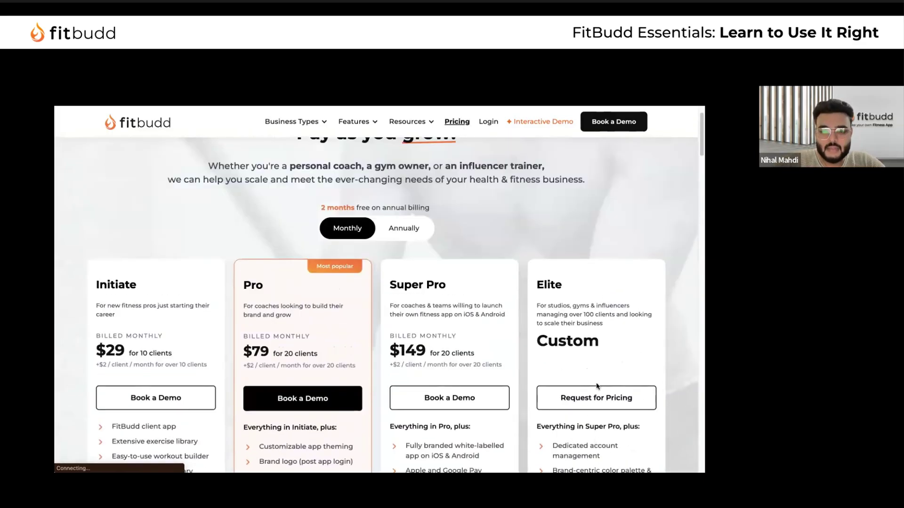
{"action": "scroll", "coordinate": [609, 337], "scroll_direction": "down", "scroll_amount": 2}
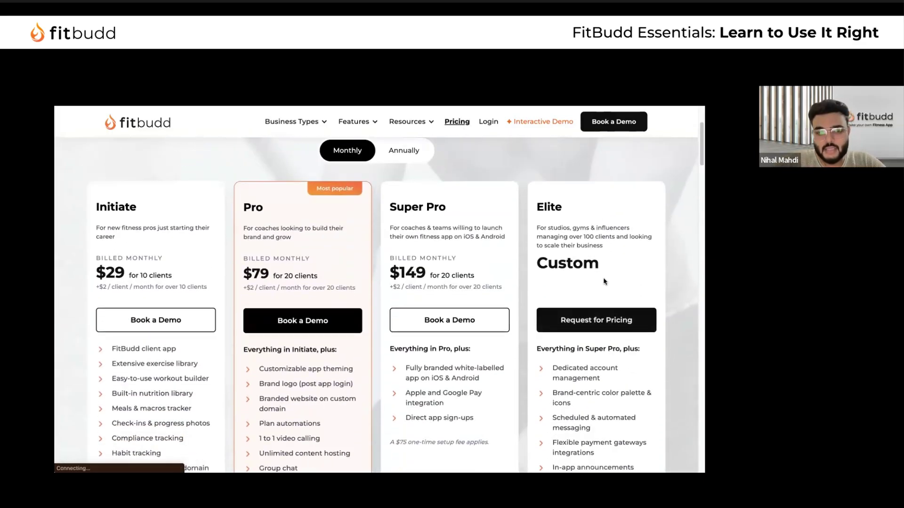
{"action": "scroll", "coordinate": [612, 330], "scroll_direction": "down", "scroll_amount": 6}
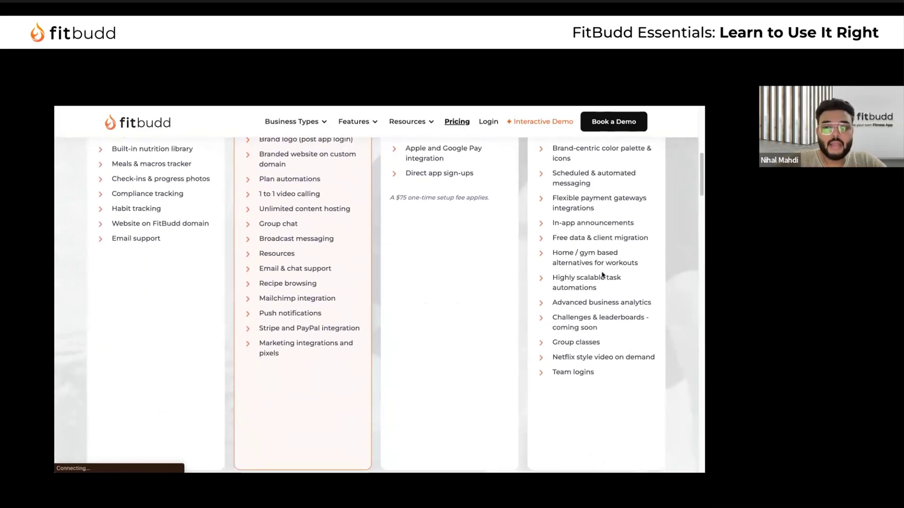
{"action": "scroll", "coordinate": [602, 276], "scroll_direction": "up", "scroll_amount": 6}
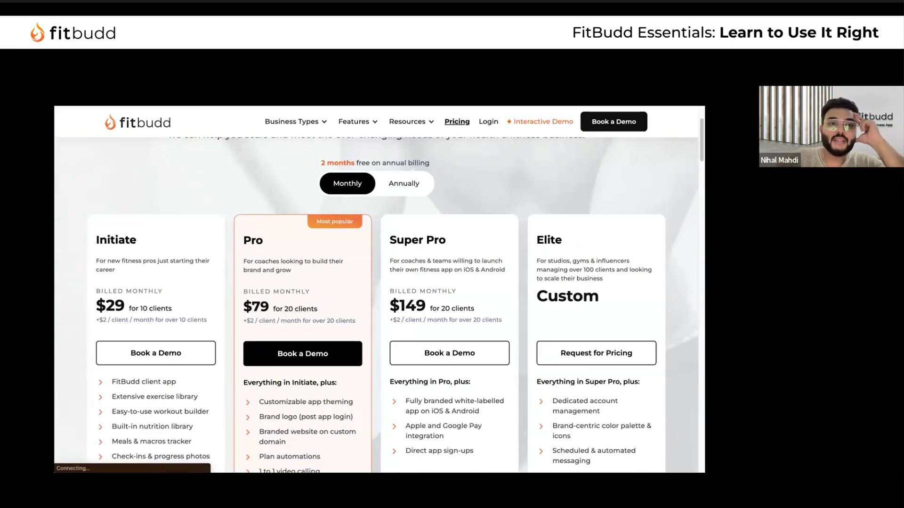
Glance at the dashboard's Active Clients, recheck the pricing plans, then return to the dashboard
{"action": "key", "text": "ctrl+Tab"}
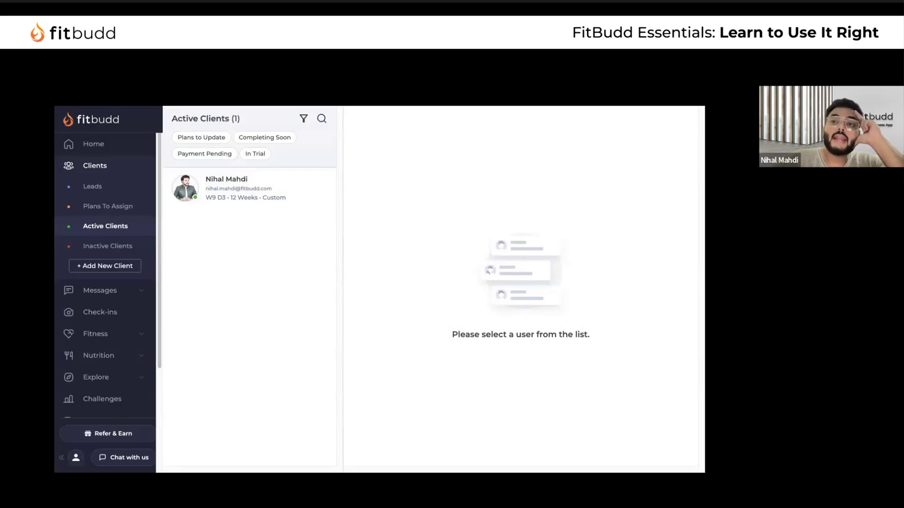
{"action": "key", "text": "ctrl+Tab"}
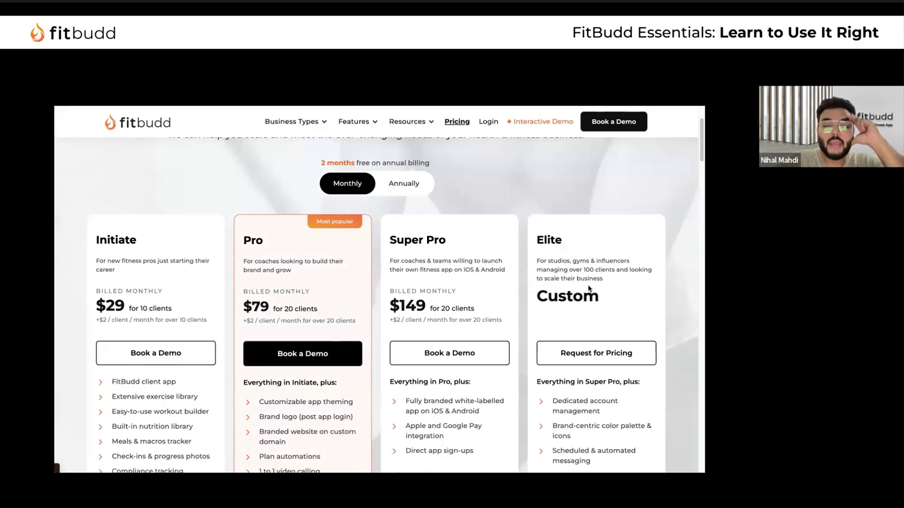
{"action": "scroll", "coordinate": [589, 288], "scroll_direction": "down", "scroll_amount": 6}
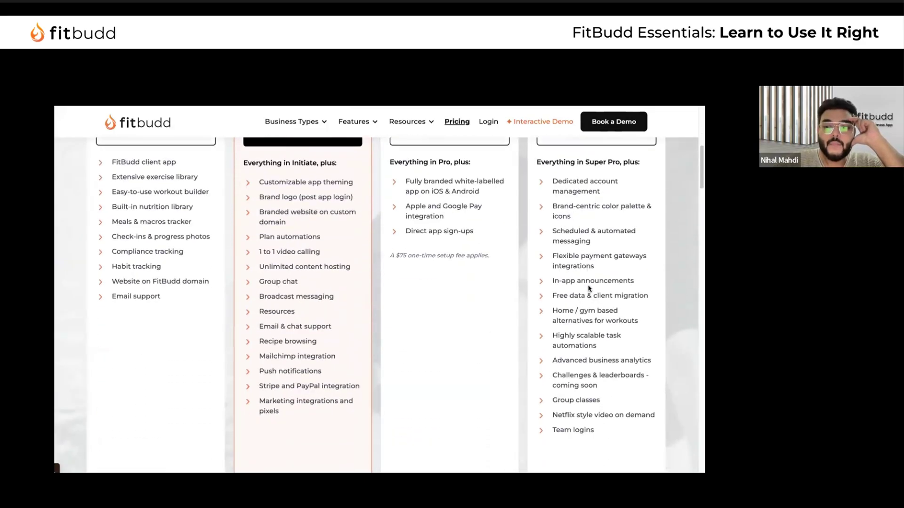
{"action": "scroll", "coordinate": [545, 258], "scroll_direction": "up", "scroll_amount": 8}
{"action": "scroll", "coordinate": [576, 308], "scroll_direction": "down", "scroll_amount": 3}
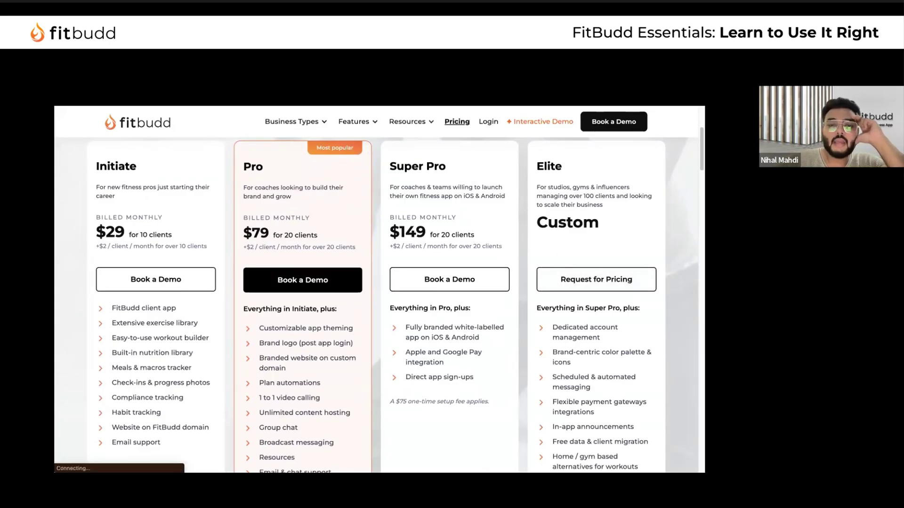
{"action": "key", "text": "ctrl+Tab"}
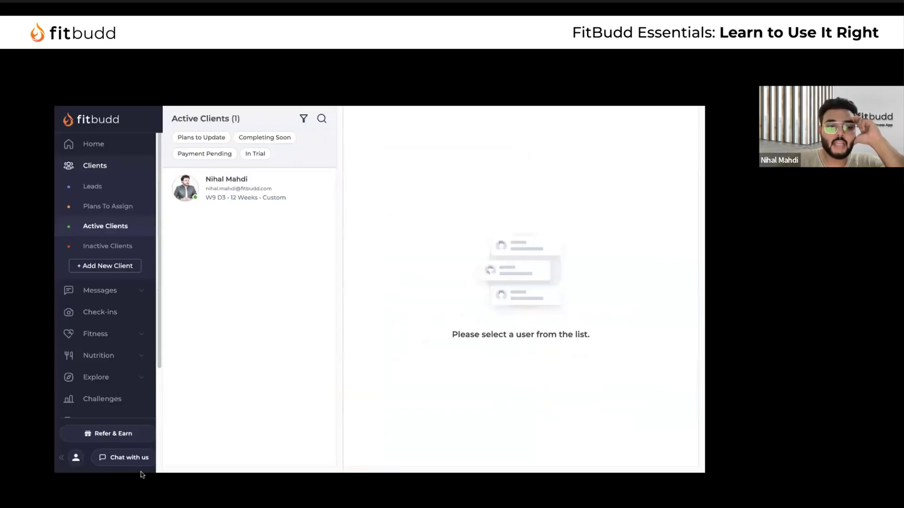
{"action": "left_click", "coordinate": [115, 458]}
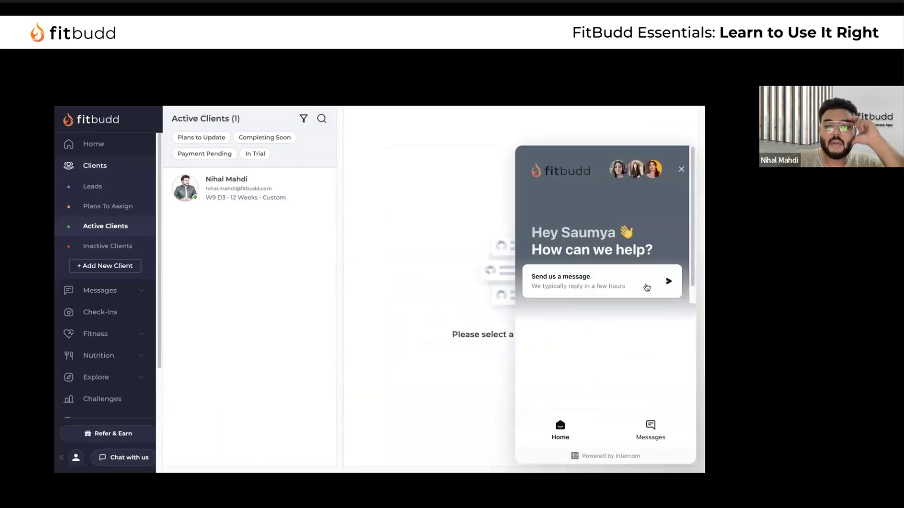
{"action": "left_click", "coordinate": [683, 169]}
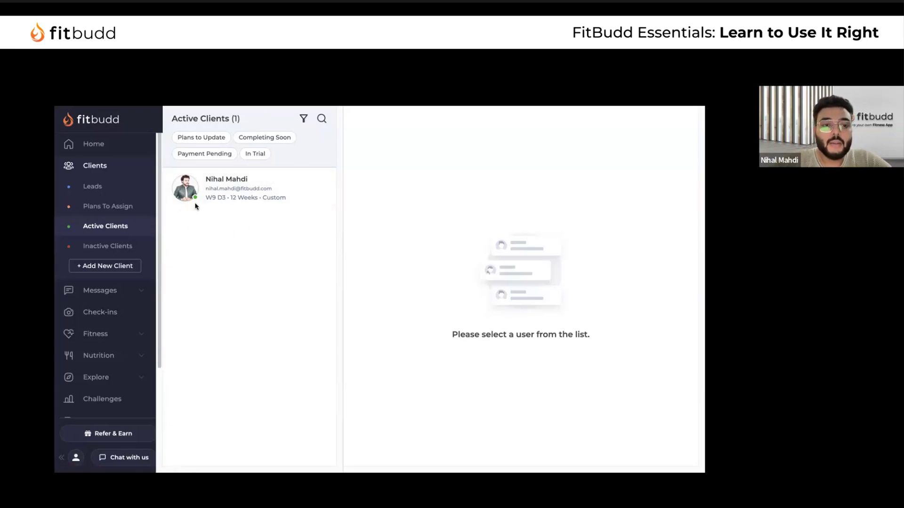
Open the active client's Overview showing 1 of 3 workouts and 69 of 2,060 cals for 12–14 Oct 2024
{"action": "left_click", "coordinate": [220, 189]}
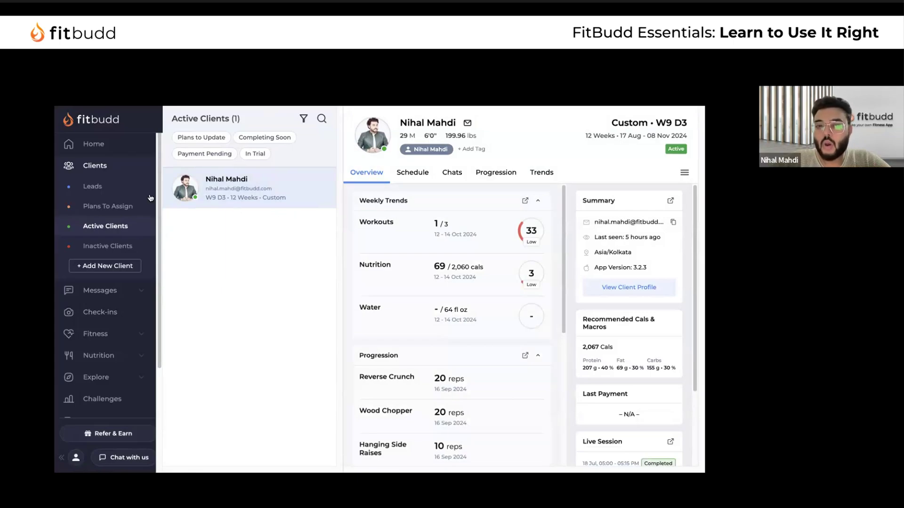
{"action": "scroll", "coordinate": [414, 264], "scroll_direction": "down", "scroll_amount": 5}
{"action": "scroll", "coordinate": [414, 263], "scroll_direction": "up", "scroll_amount": 5}
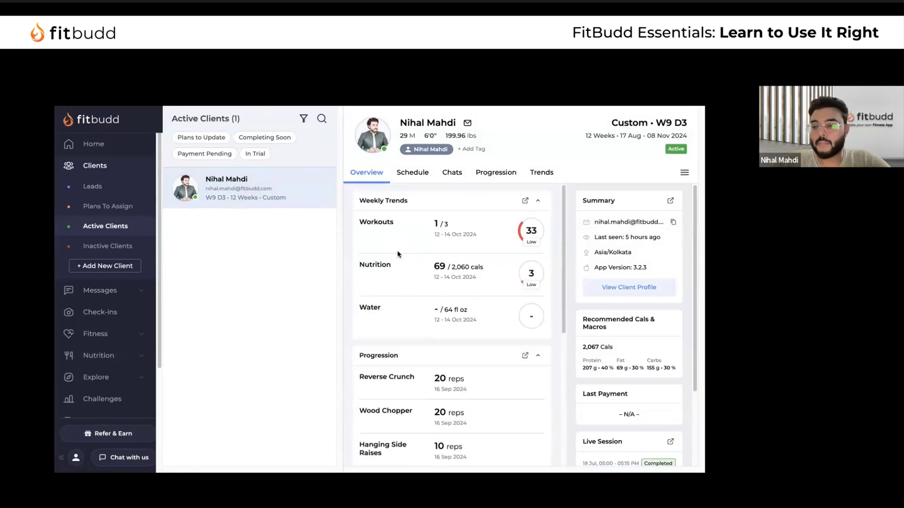
{"action": "scroll", "coordinate": [99, 320], "scroll_direction": "down", "scroll_amount": 5}
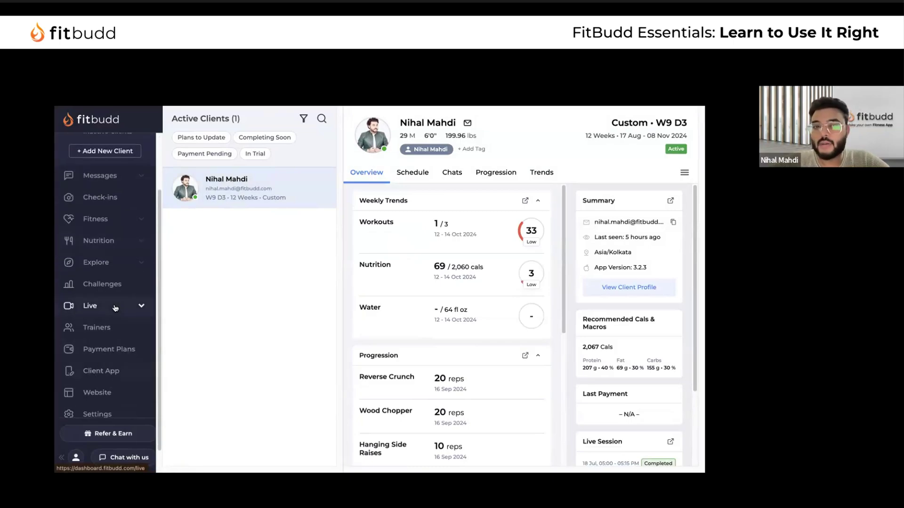
{"action": "scroll", "coordinate": [99, 325], "scroll_direction": "up", "scroll_amount": 5}
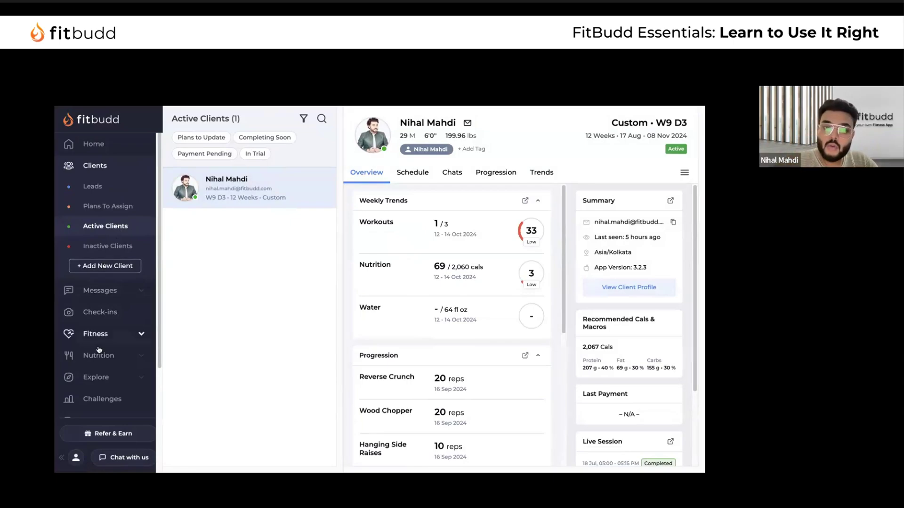
{"action": "scroll", "coordinate": [108, 330], "scroll_direction": "down", "scroll_amount": 3}
Open the Get Shredded plan's automation settings and remove its current workout schedule
{"action": "left_click", "coordinate": [134, 319]}
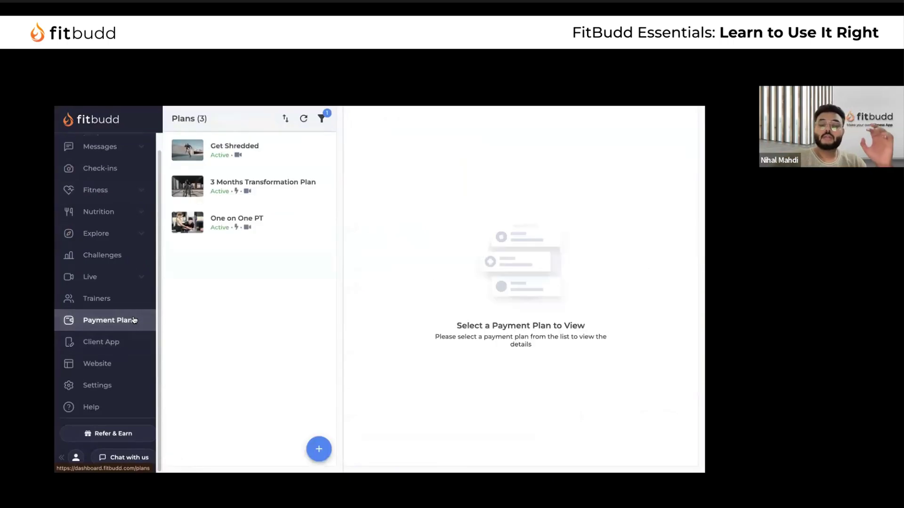
{"action": "left_click", "coordinate": [287, 152]}
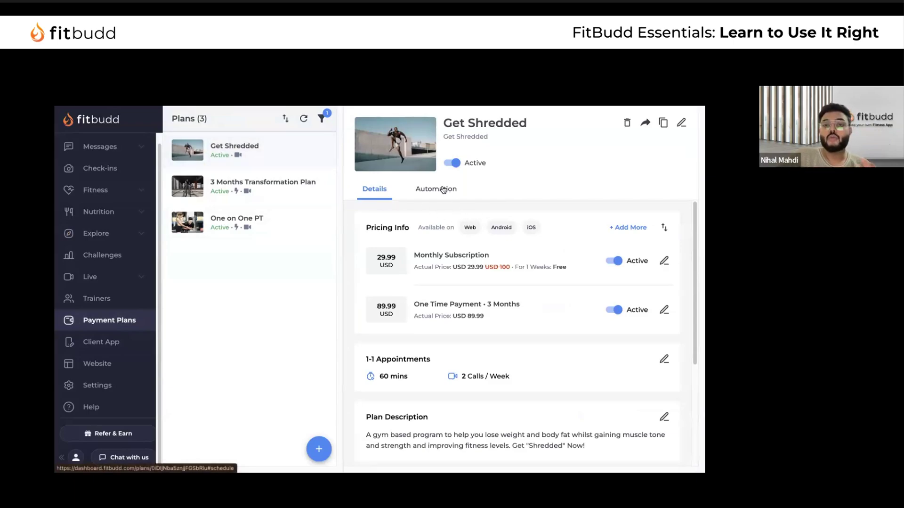
{"action": "left_click", "coordinate": [448, 195]}
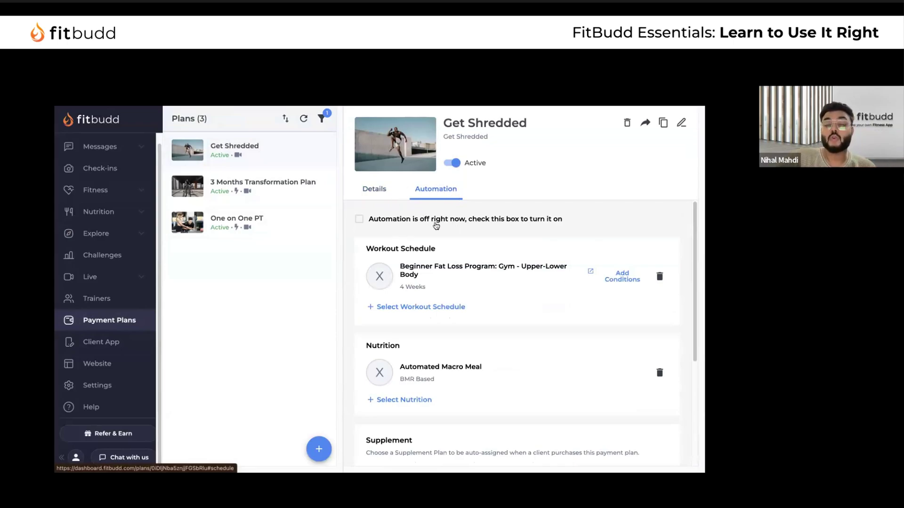
{"action": "scroll", "coordinate": [437, 272], "scroll_direction": "down", "scroll_amount": 1}
{"action": "scroll", "coordinate": [437, 270], "scroll_direction": "down", "scroll_amount": 3}
{"action": "scroll", "coordinate": [397, 293], "scroll_direction": "up", "scroll_amount": 3}
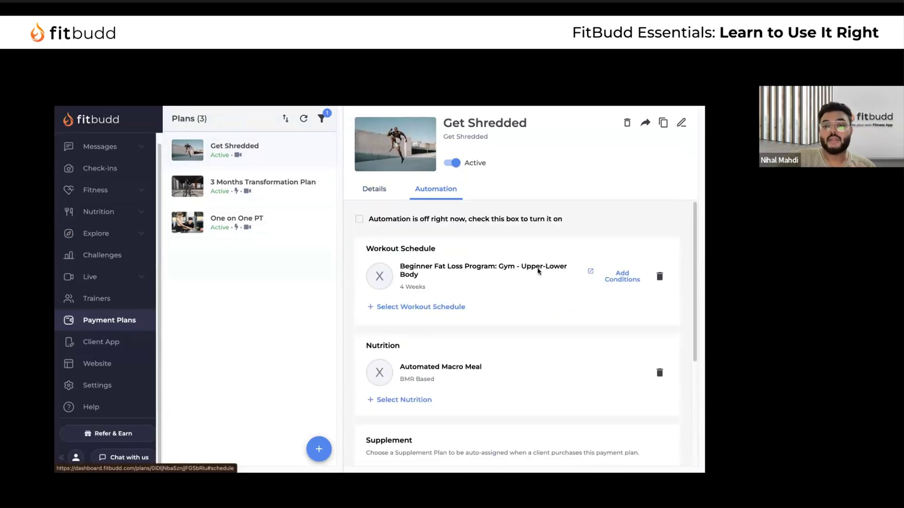
{"action": "left_click", "coordinate": [660, 276]}
{"action": "left_click", "coordinate": [428, 319]}
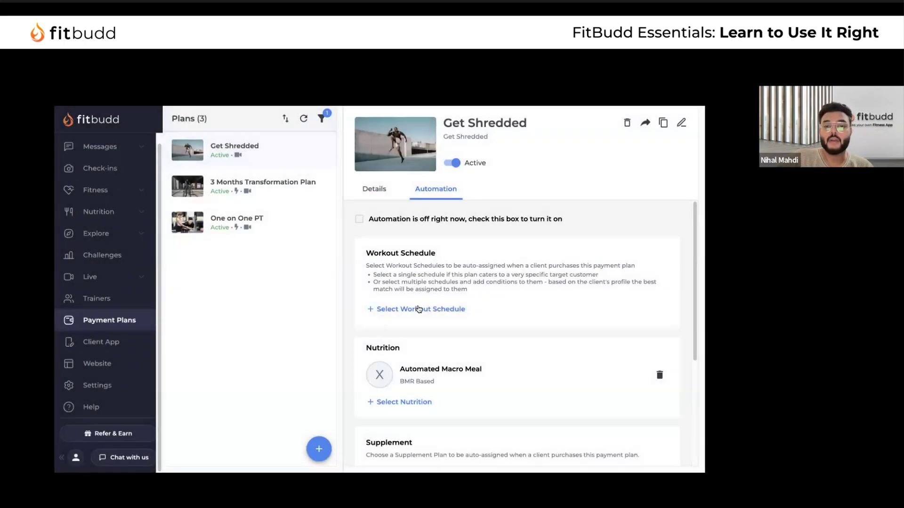
Add the Beginner Fat Loss Program: Gym - Upper-Lower Body schedule for male clients
{"action": "left_click", "coordinate": [389, 309]}
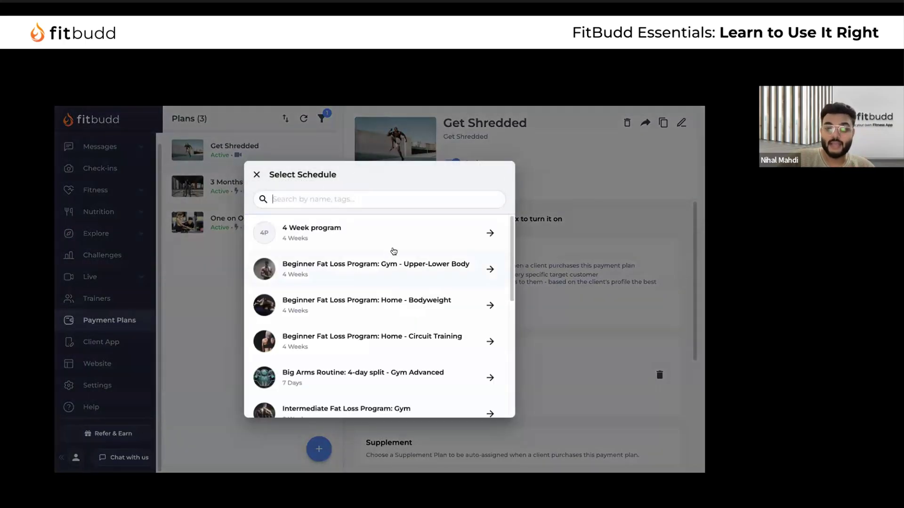
{"action": "left_click", "coordinate": [404, 275]}
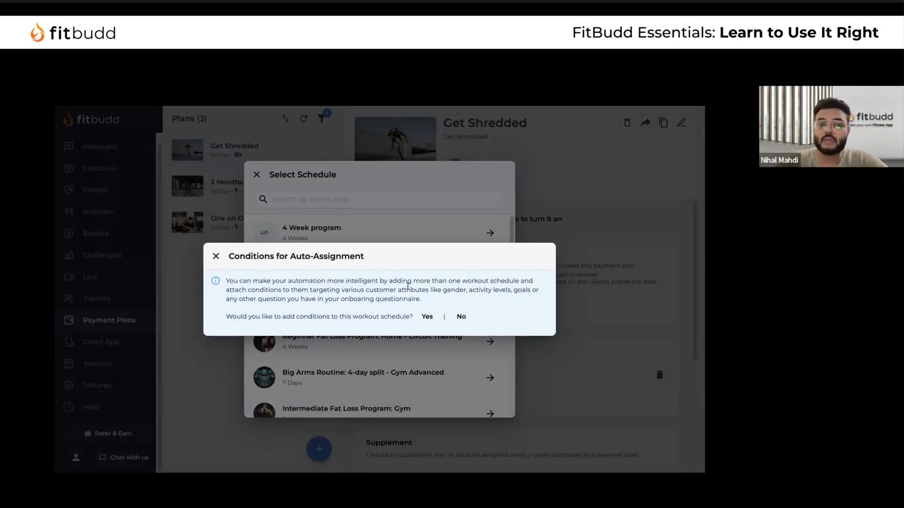
{"action": "left_click", "coordinate": [425, 317]}
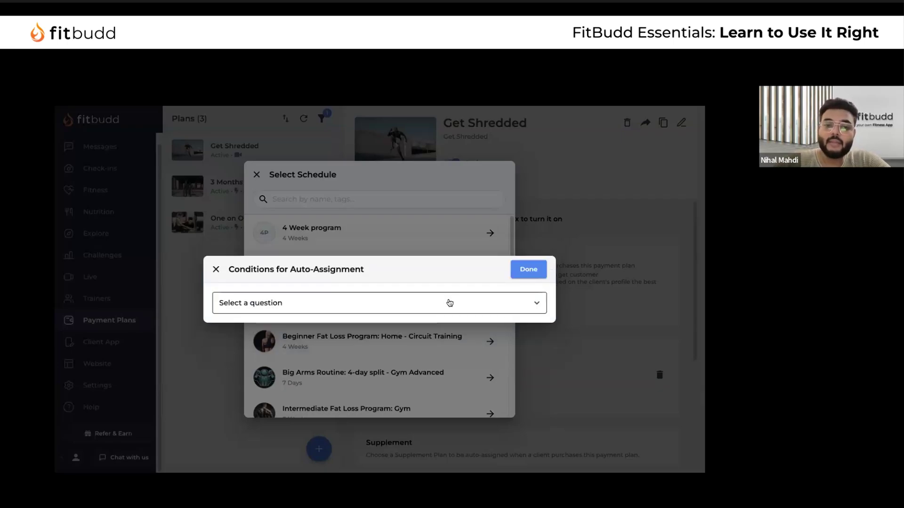
{"action": "left_click", "coordinate": [448, 303]}
{"action": "left_click", "coordinate": [310, 324]}
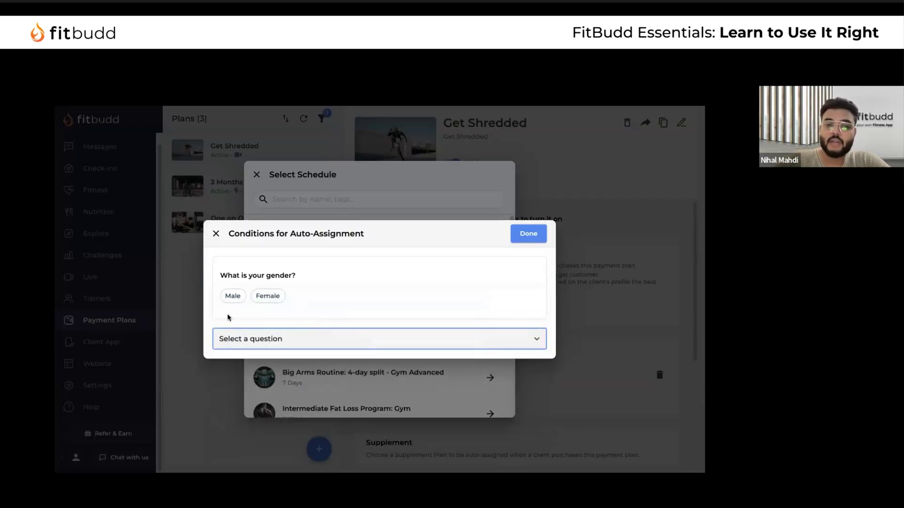
{"action": "left_click", "coordinate": [227, 297]}
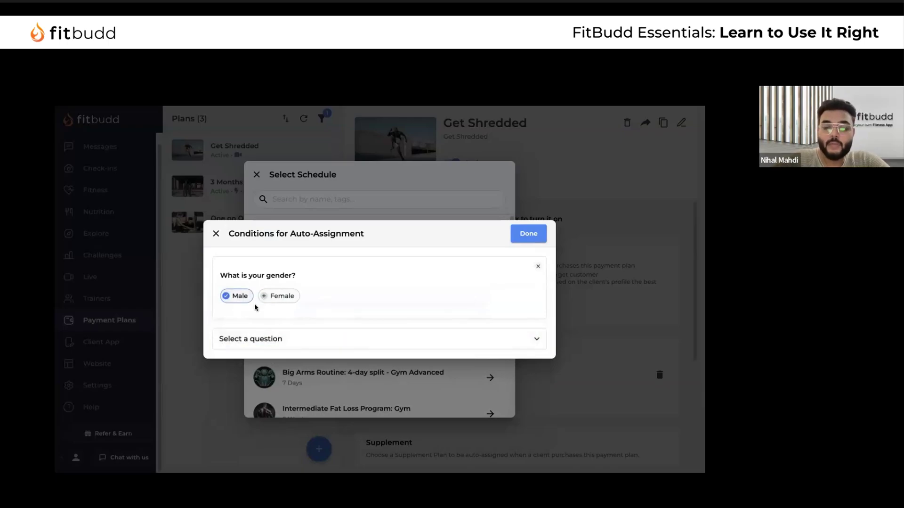
{"action": "left_click", "coordinate": [529, 233]}
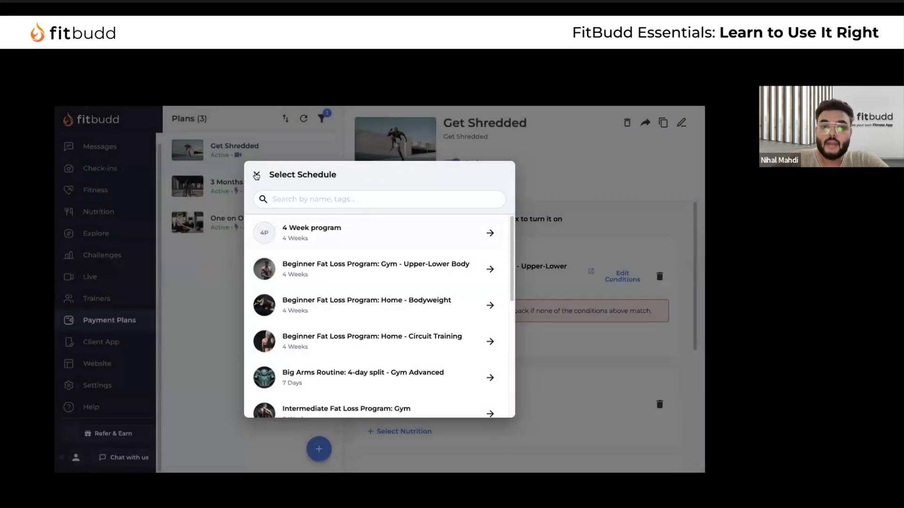
{"action": "left_click", "coordinate": [257, 175]}
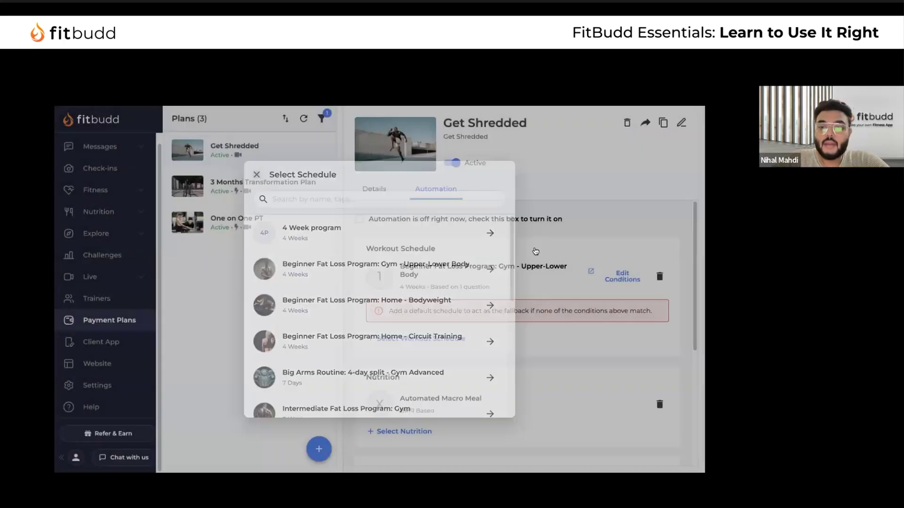
Add the Home - Bodyweight workout schedule, conditioned on female clients
{"action": "left_click", "coordinate": [437, 341]}
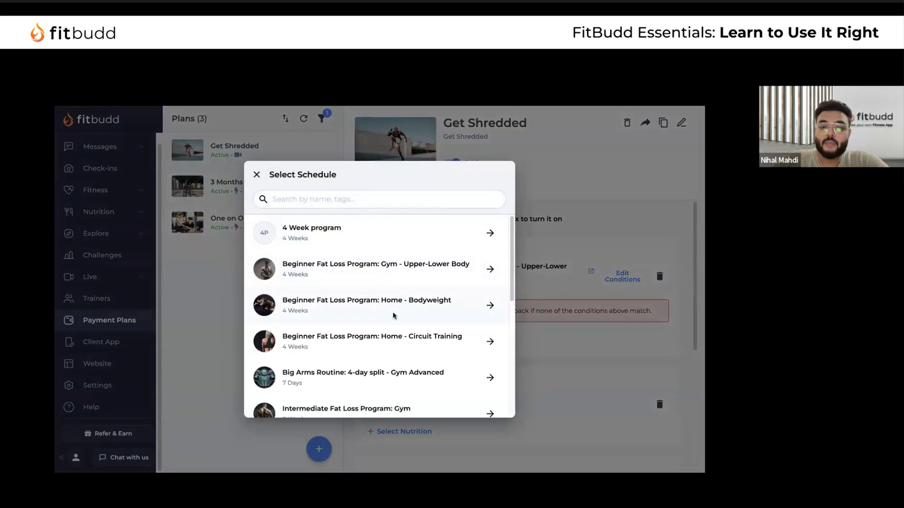
{"action": "left_click", "coordinate": [395, 315]}
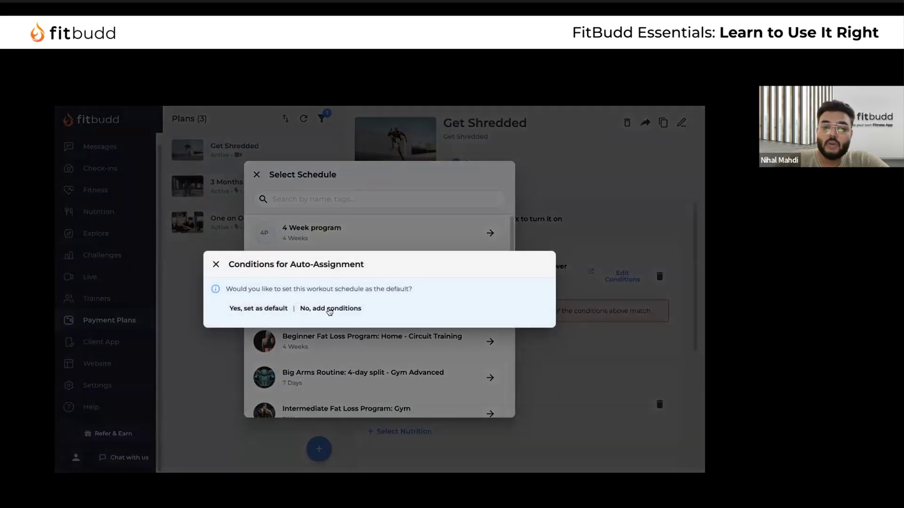
{"action": "left_click", "coordinate": [330, 310]}
{"action": "left_click", "coordinate": [379, 300]}
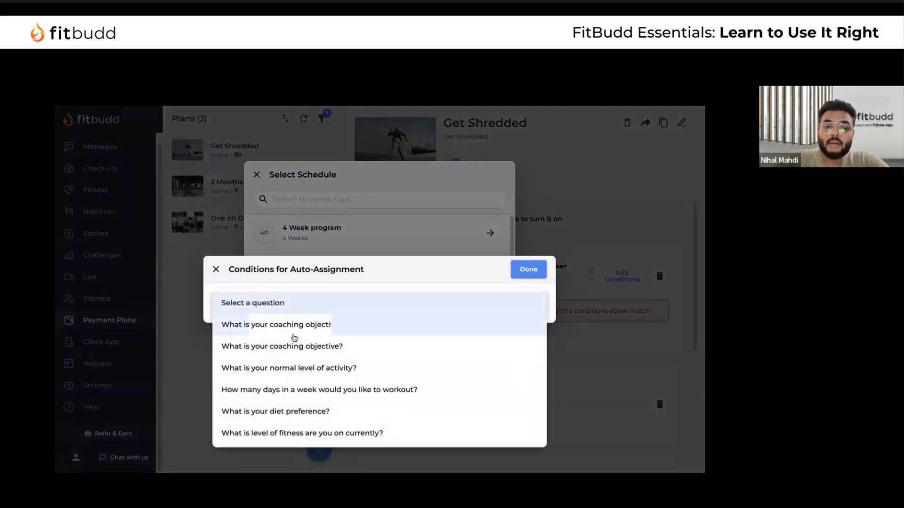
{"action": "left_click", "coordinate": [294, 324]}
{"action": "left_click", "coordinate": [266, 296]}
{"action": "left_click", "coordinate": [538, 238]}
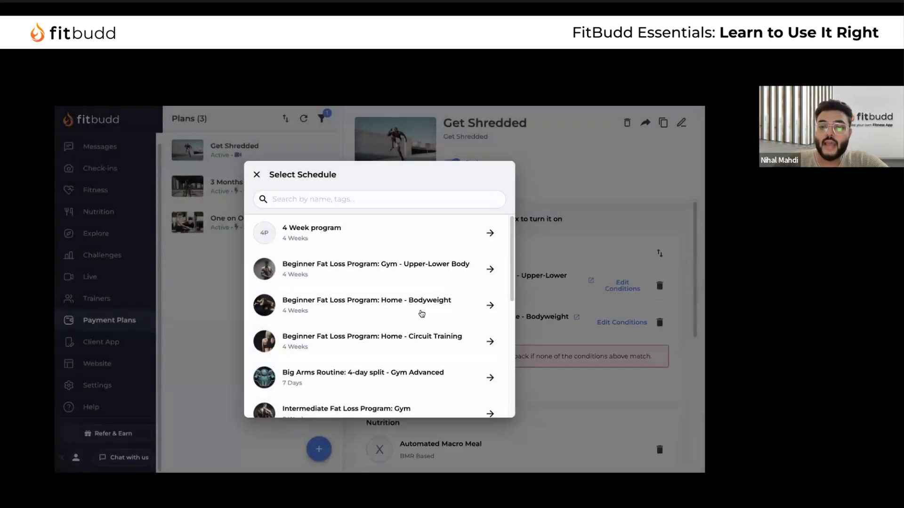
{"action": "left_click", "coordinate": [389, 308]}
{"action": "left_click", "coordinate": [450, 317]}
{"action": "left_click", "coordinate": [258, 175]}
Set 4 Week program as the default workout schedule
{"action": "left_click", "coordinate": [418, 383]}
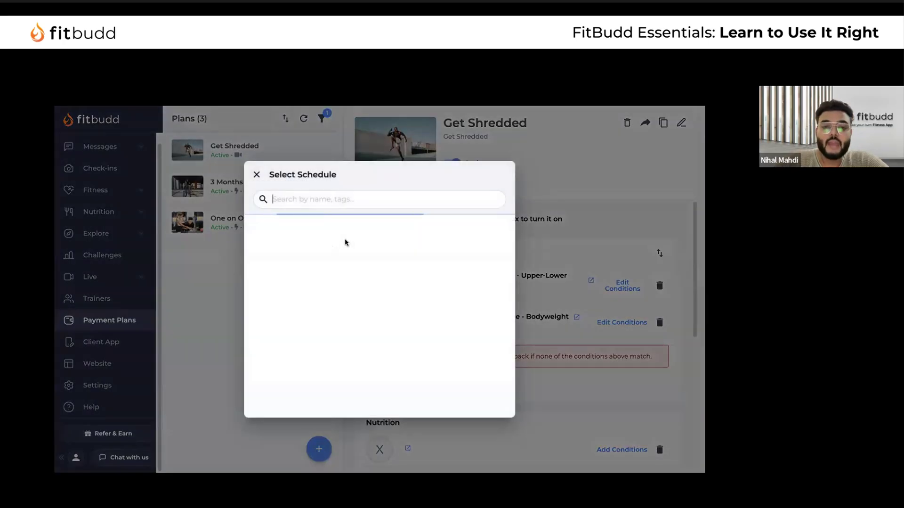
{"action": "left_click", "coordinate": [372, 235]}
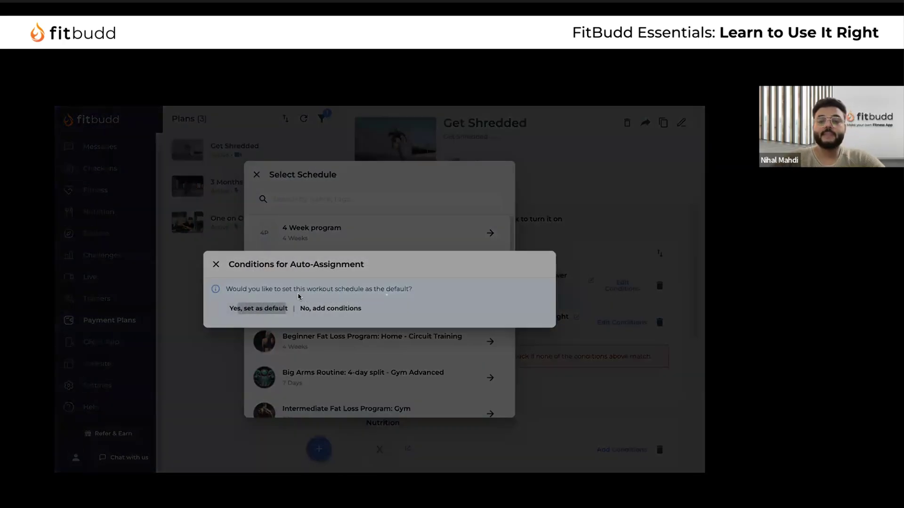
{"action": "left_click", "coordinate": [260, 308]}
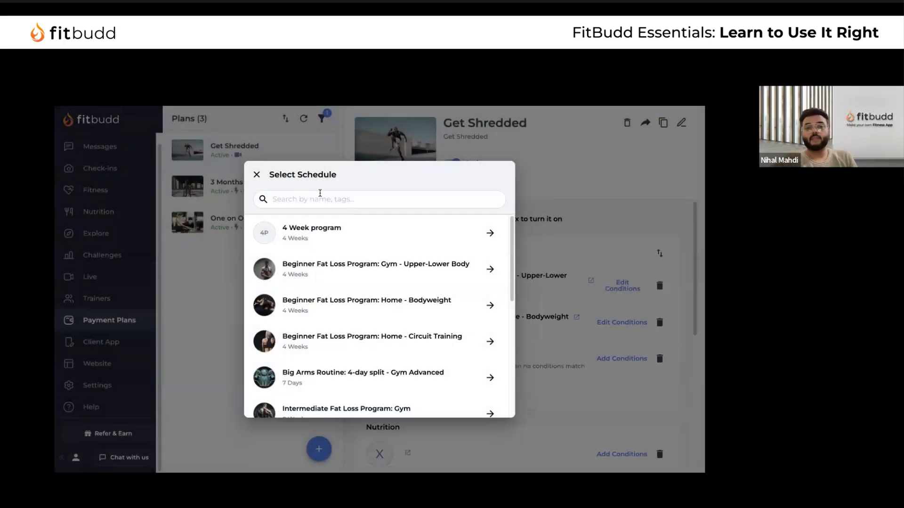
{"action": "left_click", "coordinate": [257, 174]}
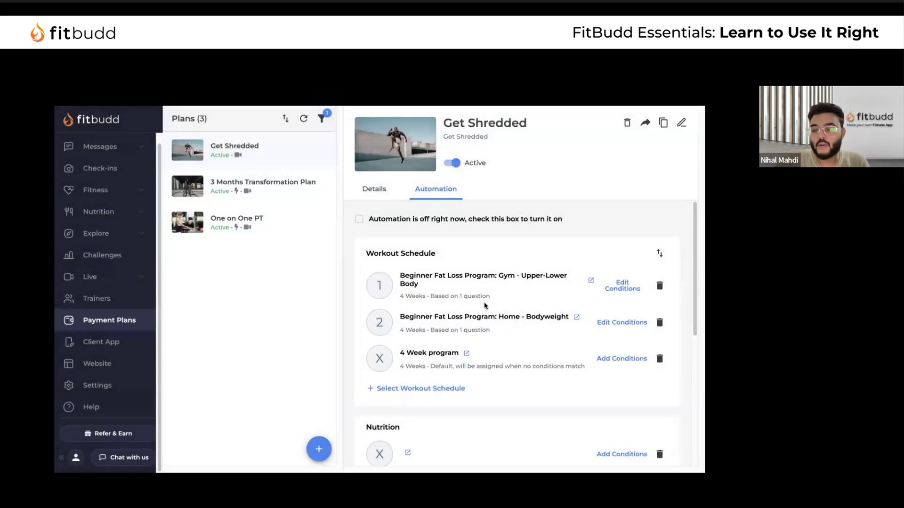
Review the schedules' condition summaries and the 4 Week program default note
{"action": "triple_click", "coordinate": [467, 293]}
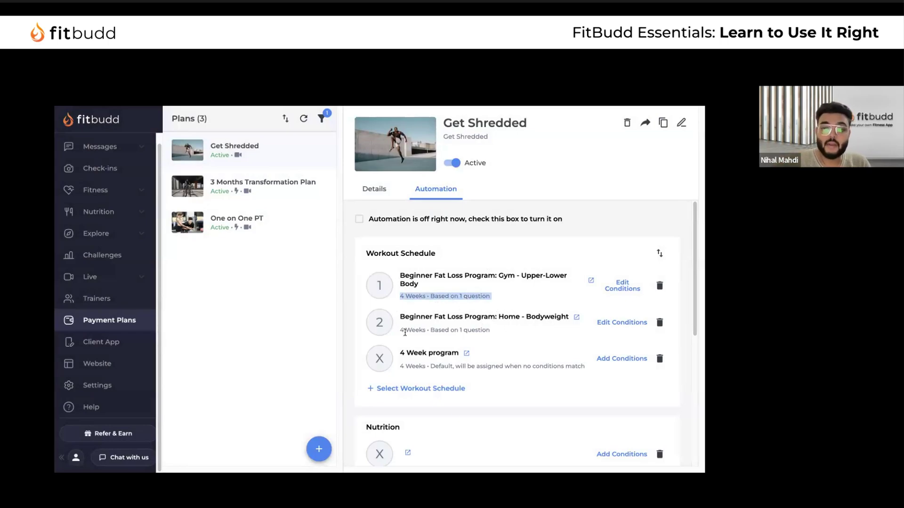
{"action": "scroll", "coordinate": [405, 288], "scroll_direction": "down", "scroll_amount": 2}
{"action": "left_click_drag", "start_coordinate": [397, 291], "coordinate": [584, 302]}
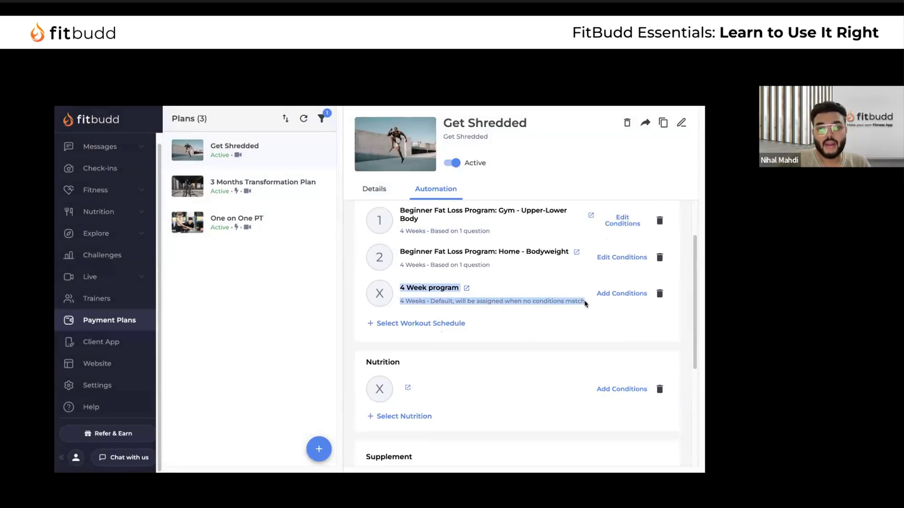
{"action": "scroll", "coordinate": [519, 281], "scroll_direction": "up", "scroll_amount": 2}
{"action": "scroll", "coordinate": [491, 287], "scroll_direction": "down", "scroll_amount": 5}
{"action": "scroll", "coordinate": [490, 287], "scroll_direction": "up", "scroll_amount": 3}
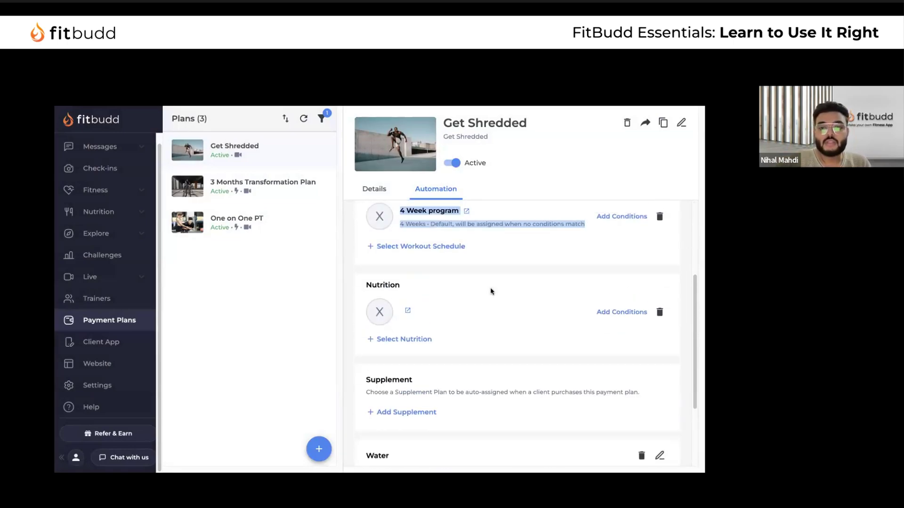
Replace the empty nutrition entry with the 6 Week Nutrition program meal schedule, no conditions
{"action": "left_click", "coordinate": [660, 312]}
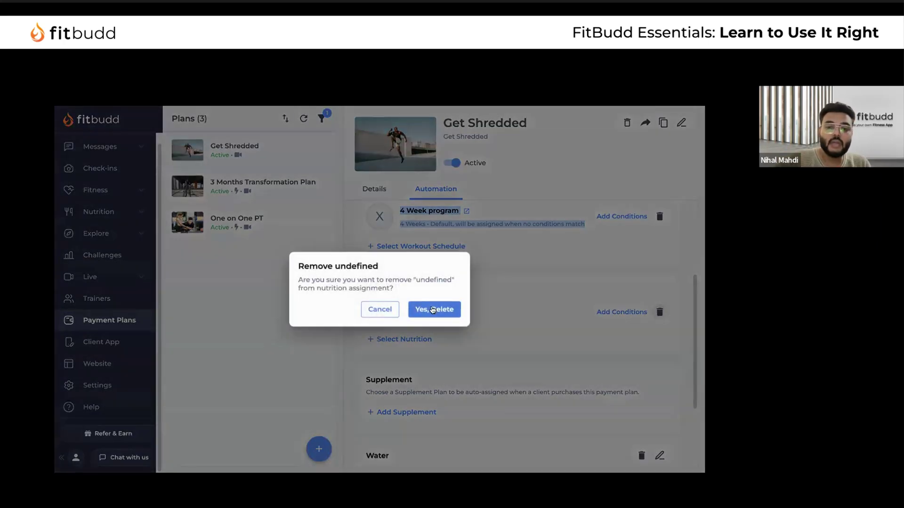
{"action": "left_click", "coordinate": [433, 309]}
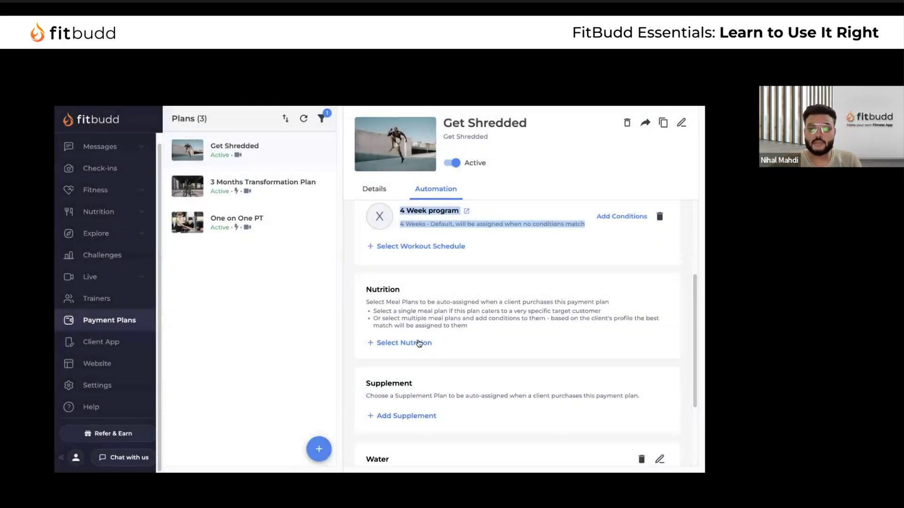
{"action": "left_click", "coordinate": [419, 343]}
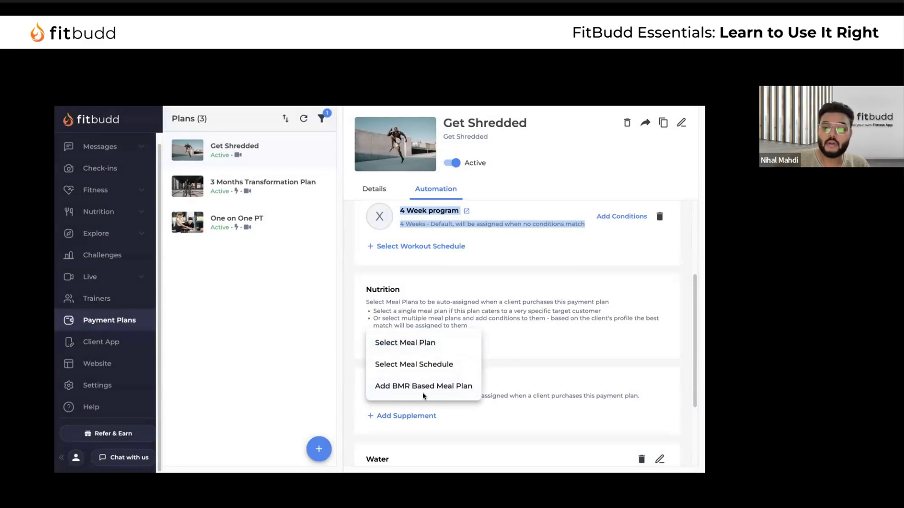
{"action": "left_click", "coordinate": [414, 364]}
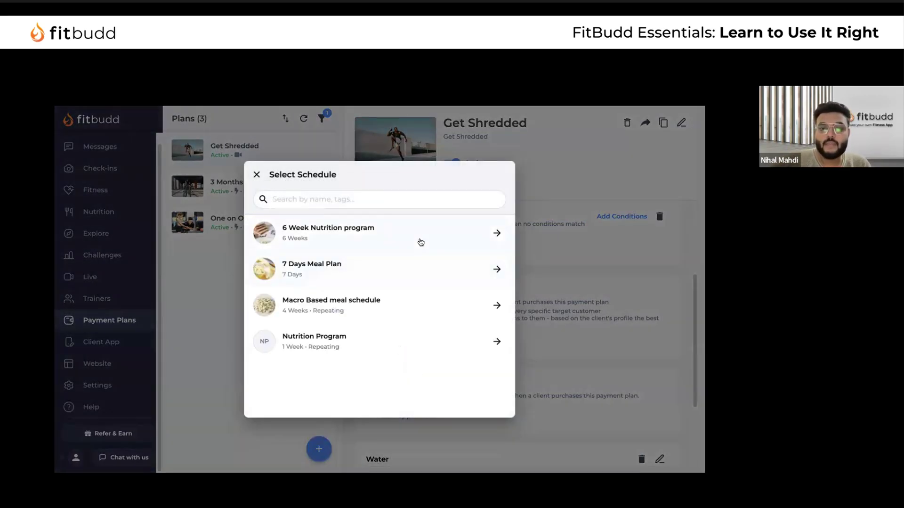
{"action": "left_click", "coordinate": [421, 242]}
{"action": "left_click", "coordinate": [451, 316]}
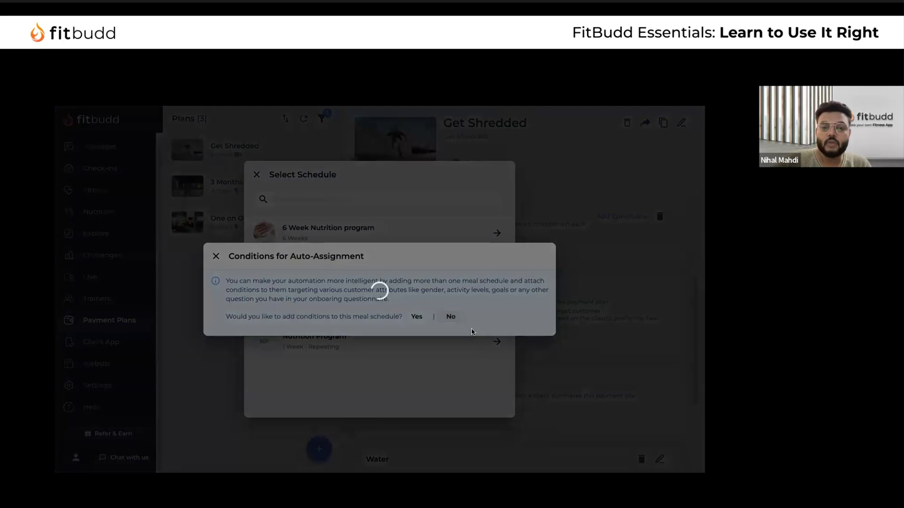
{"action": "left_click", "coordinate": [257, 176]}
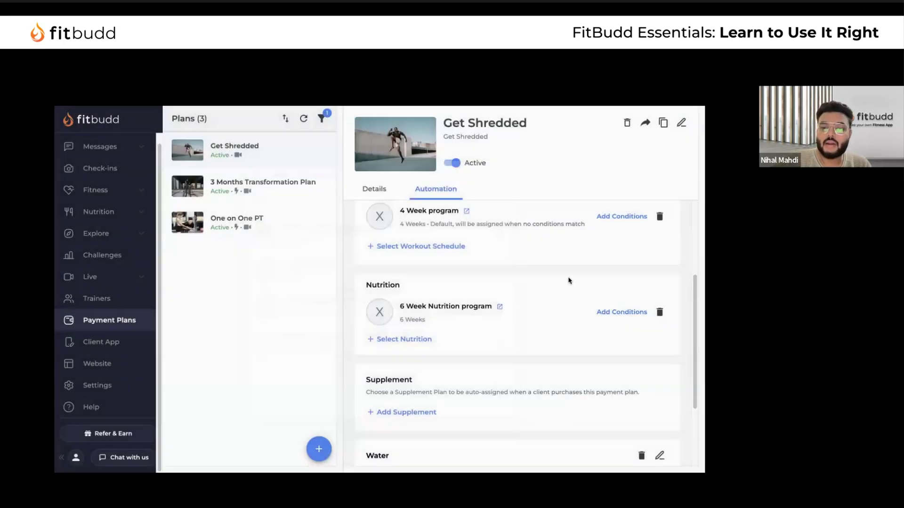
{"action": "scroll", "coordinate": [465, 279], "scroll_direction": "down", "scroll_amount": 3}
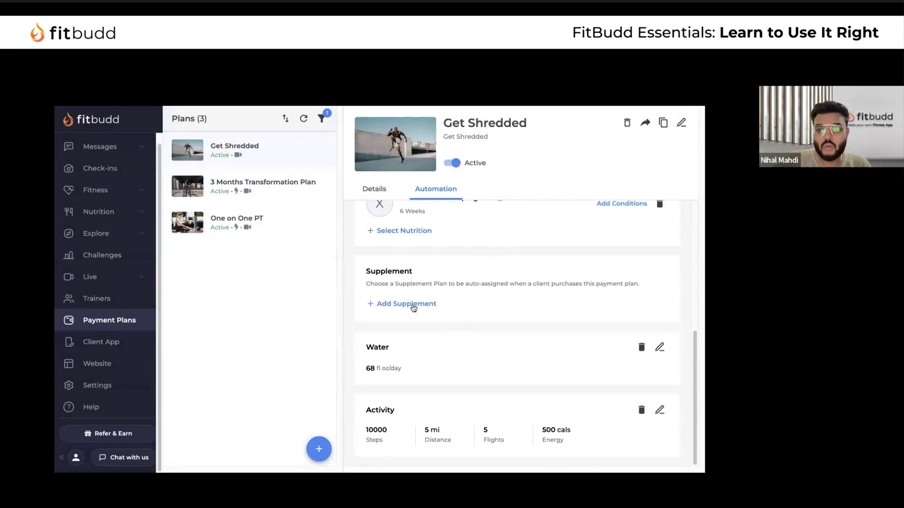
Browse the supplements, including BCAA, and the Supplement Plan's contents
{"action": "left_click", "coordinate": [118, 211]}
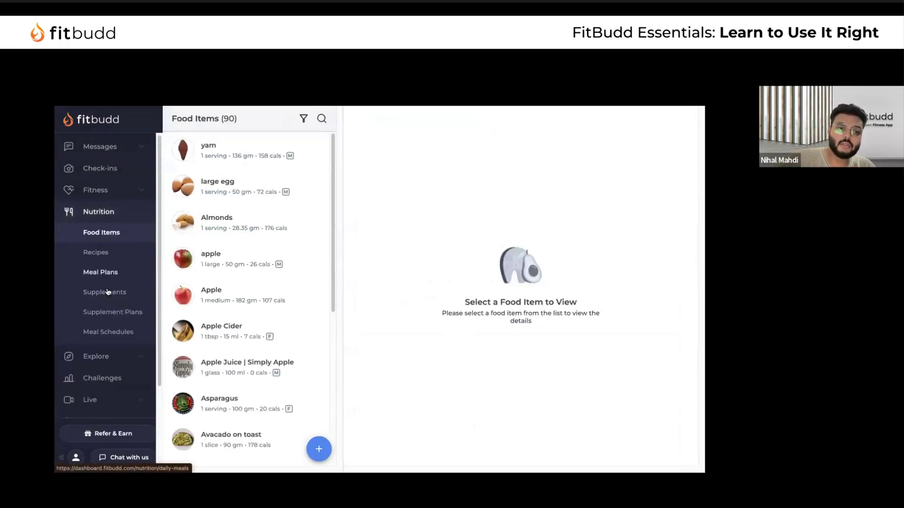
{"action": "left_click", "coordinate": [105, 292]}
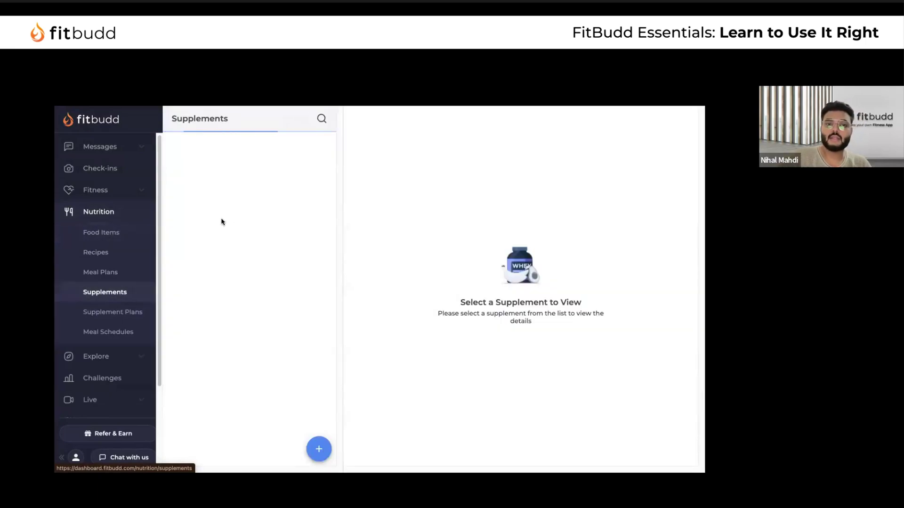
{"action": "left_click", "coordinate": [296, 160]}
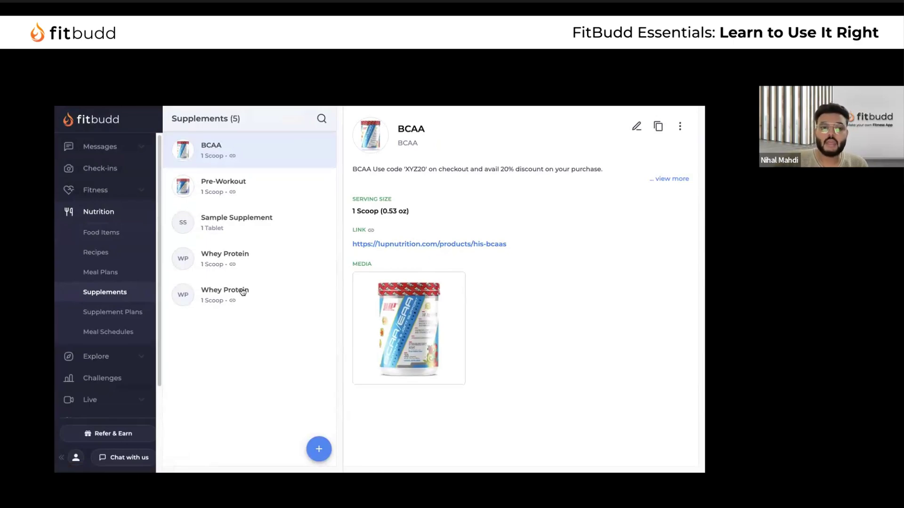
{"action": "left_click", "coordinate": [113, 311]}
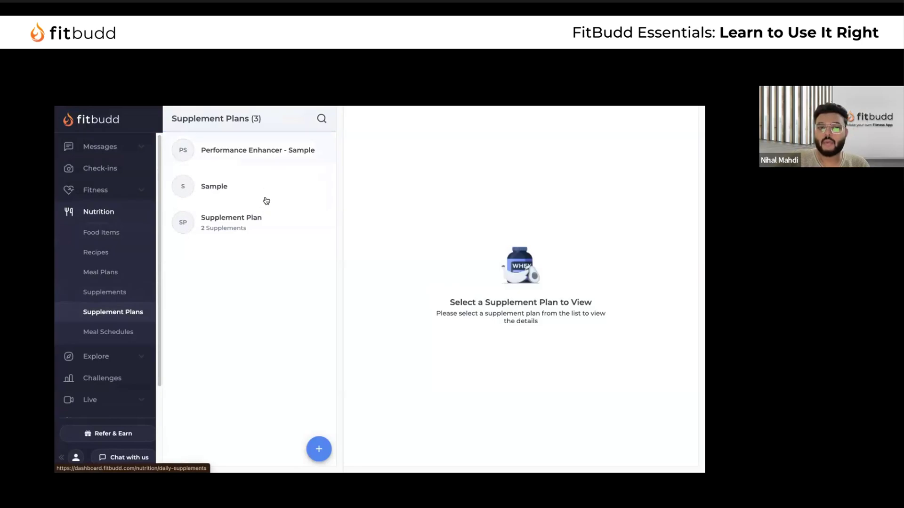
{"action": "left_click", "coordinate": [256, 233]}
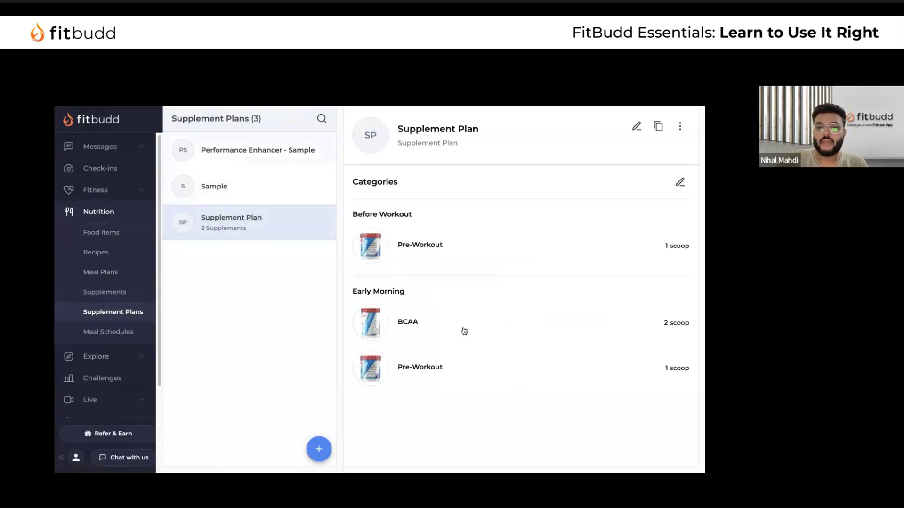
Return to Payment Plans and open the 3 Months Transformation Plan
{"action": "scroll", "coordinate": [118, 349], "scroll_direction": "down", "scroll_amount": 3}
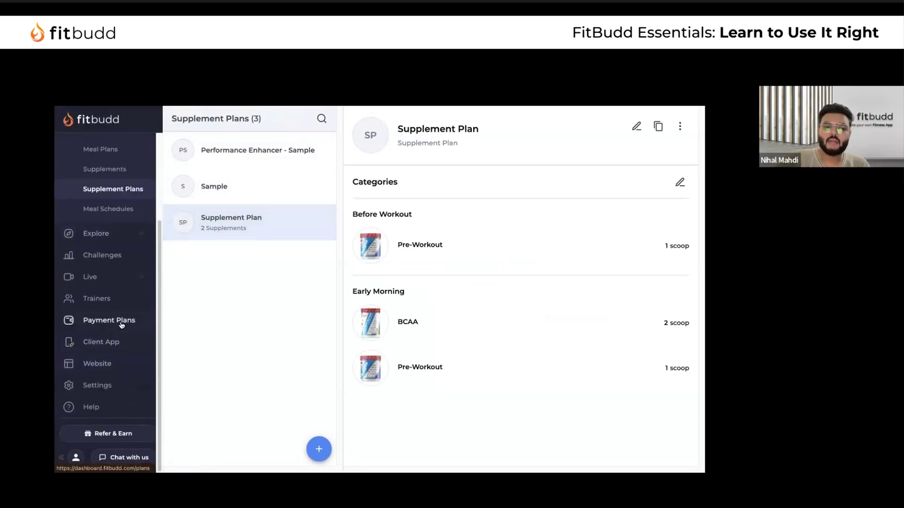
{"action": "left_click", "coordinate": [108, 320]}
{"action": "left_click", "coordinate": [286, 193]}
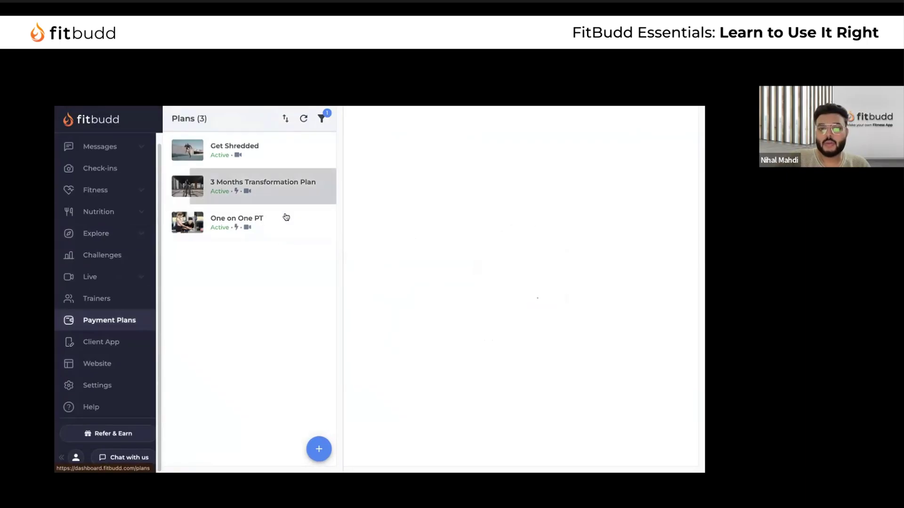
Add Performance Enhancer - Sample as the supplement plan in Get Shredded's automation
{"action": "left_click", "coordinate": [283, 153]}
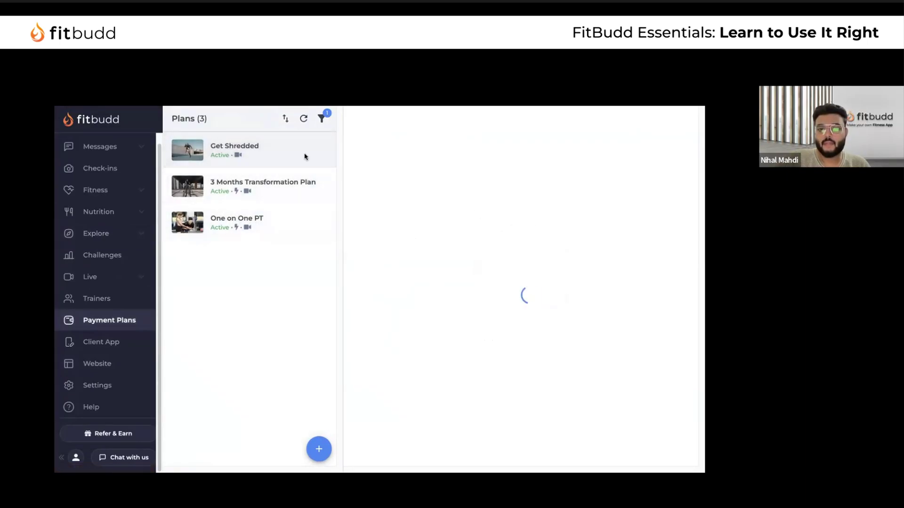
{"action": "left_click", "coordinate": [448, 197]}
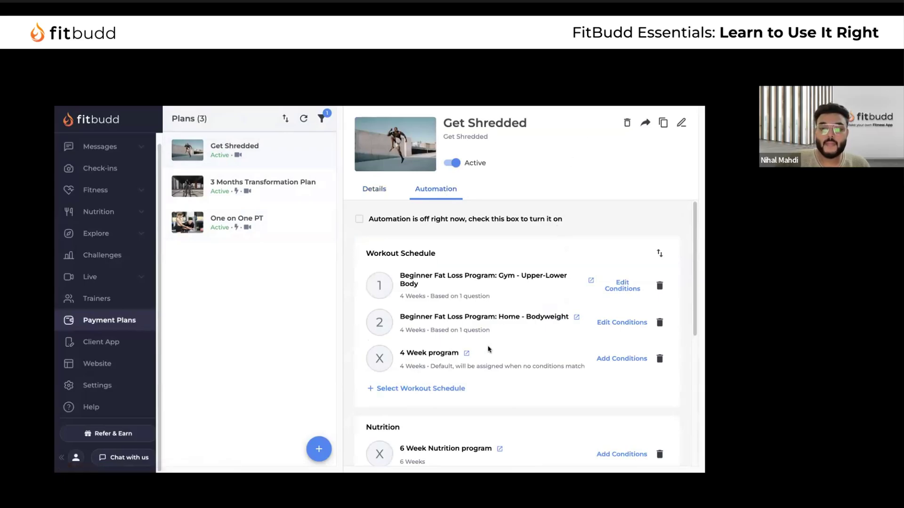
{"action": "scroll", "coordinate": [445, 249], "scroll_direction": "down", "scroll_amount": 5}
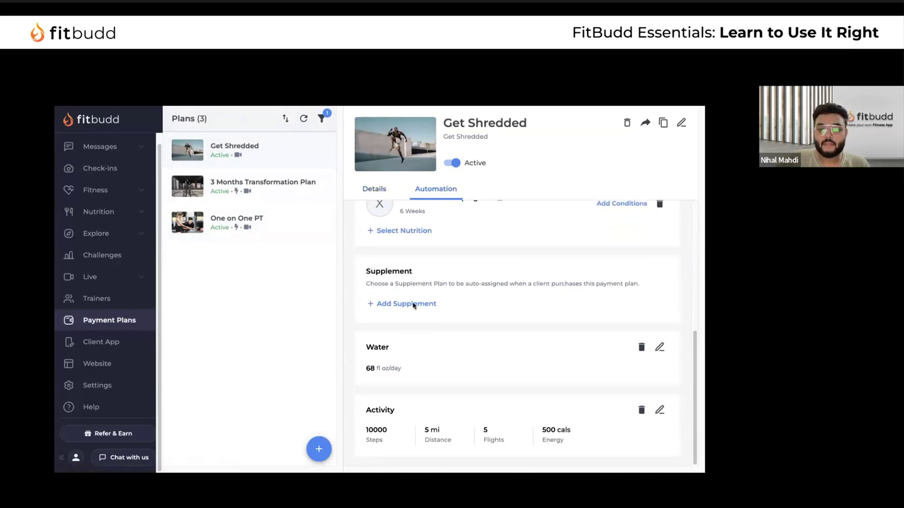
{"action": "left_click", "coordinate": [411, 304]}
{"action": "left_click", "coordinate": [390, 240]}
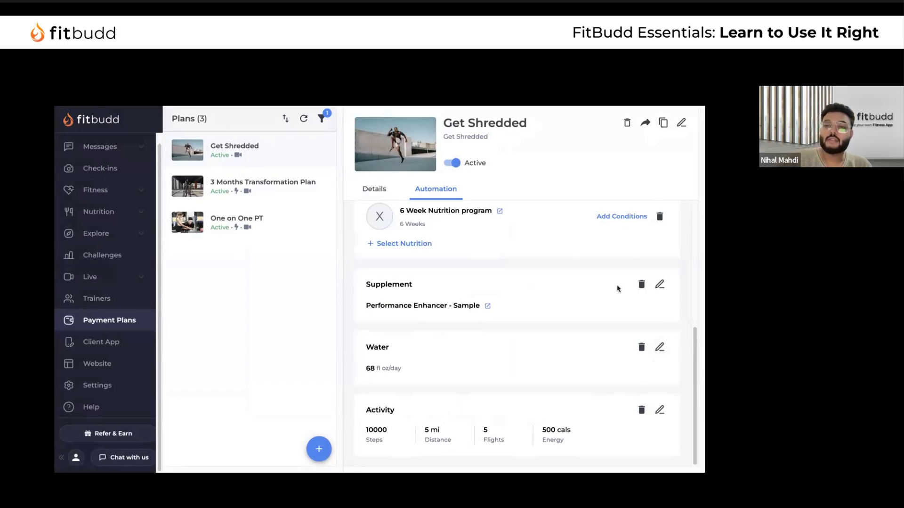
{"action": "scroll", "coordinate": [539, 308], "scroll_direction": "up", "scroll_amount": 5}
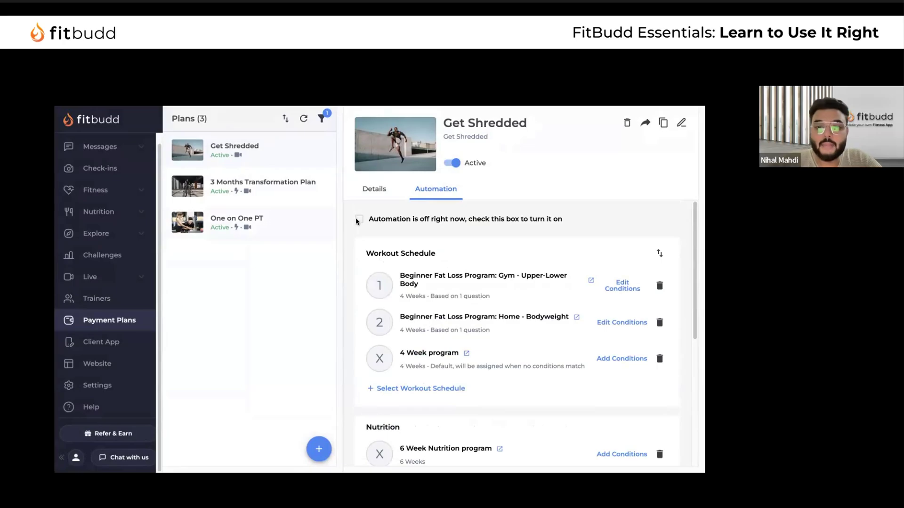
{"action": "left_click", "coordinate": [565, 219]}
{"action": "left_click", "coordinate": [437, 324]}
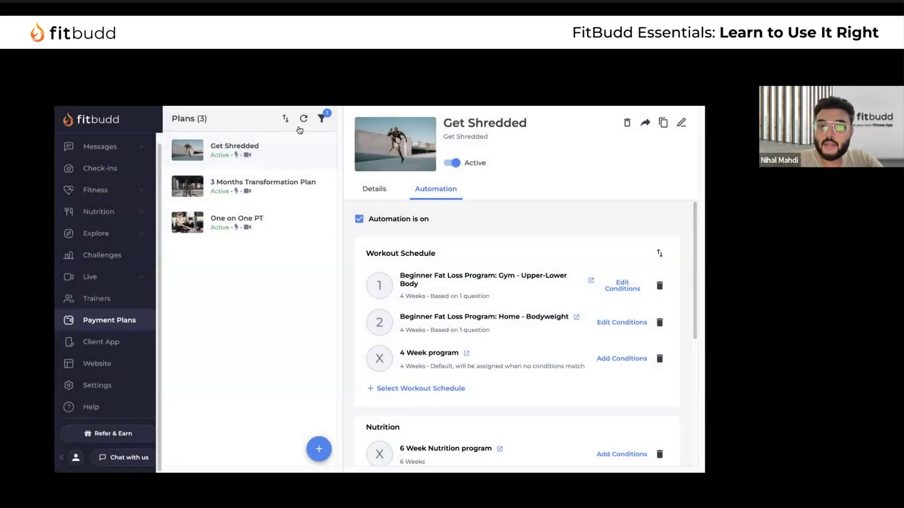
{"action": "mouse_move", "coordinate": [238, 158]}
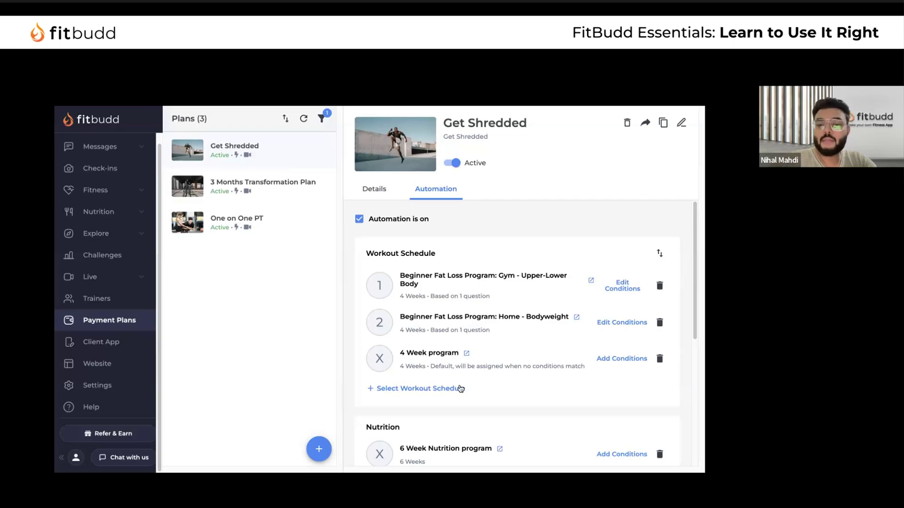
{"action": "scroll", "coordinate": [443, 278], "scroll_direction": "down", "scroll_amount": 2}
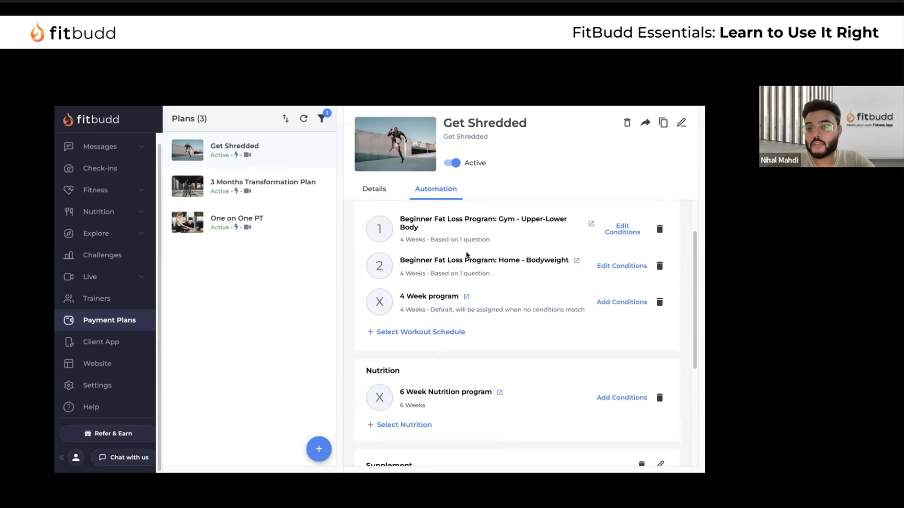
{"action": "scroll", "coordinate": [461, 321], "scroll_direction": "down", "scroll_amount": 4}
{"action": "scroll", "coordinate": [461, 321], "scroll_direction": "up", "scroll_amount": 5}
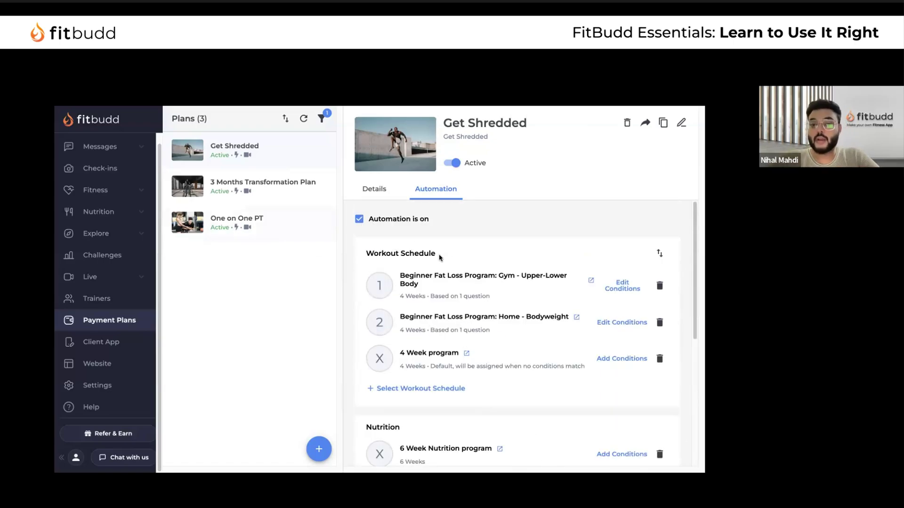
{"action": "scroll", "coordinate": [122, 192], "scroll_direction": "up", "scroll_amount": 2}
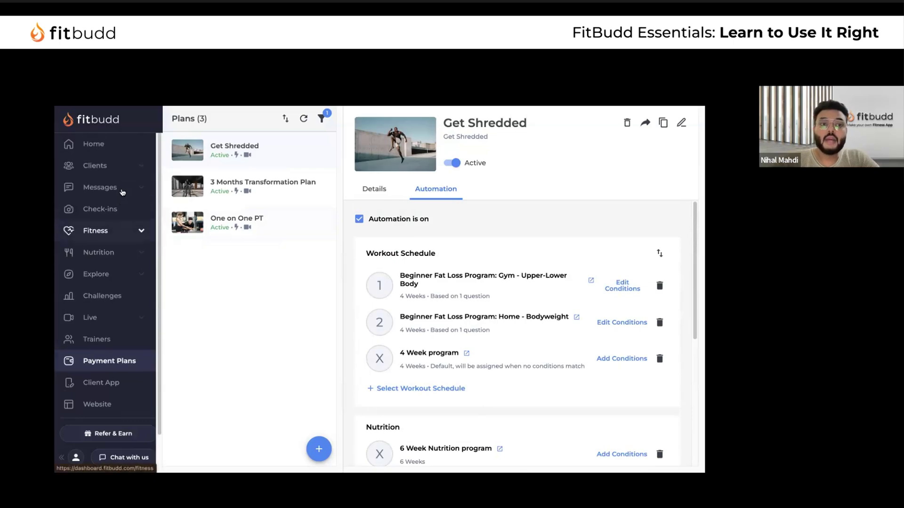
Check the waiting-for-plan clients, then open the active client's profile
{"action": "left_click", "coordinate": [103, 165]}
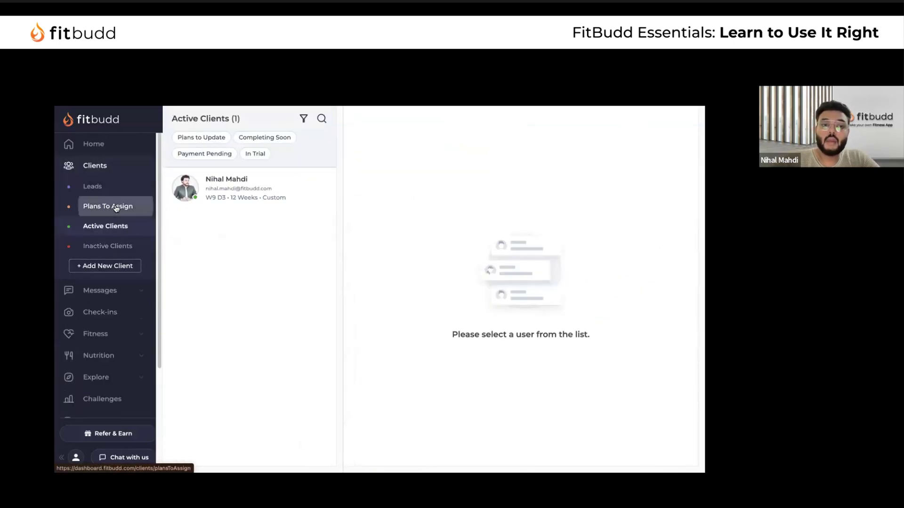
{"action": "left_click", "coordinate": [115, 206]}
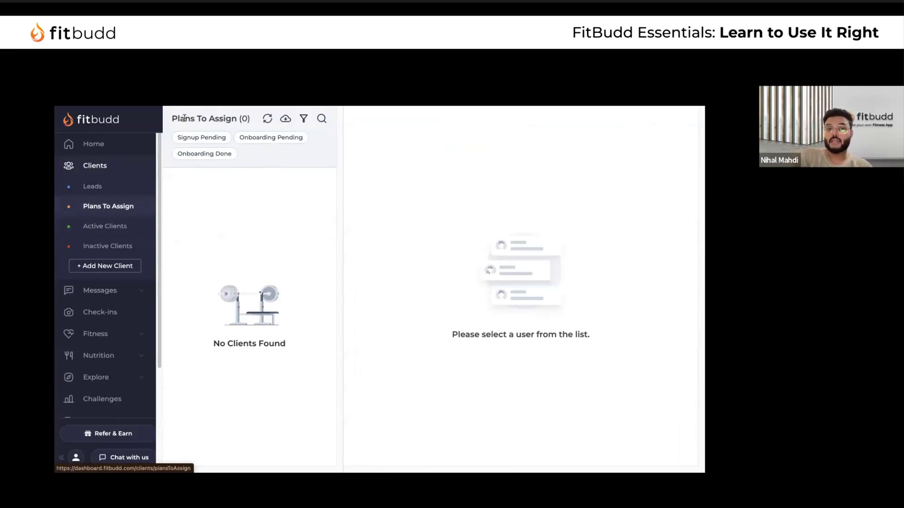
{"action": "left_click_drag", "start_coordinate": [174, 118], "coordinate": [253, 119]}
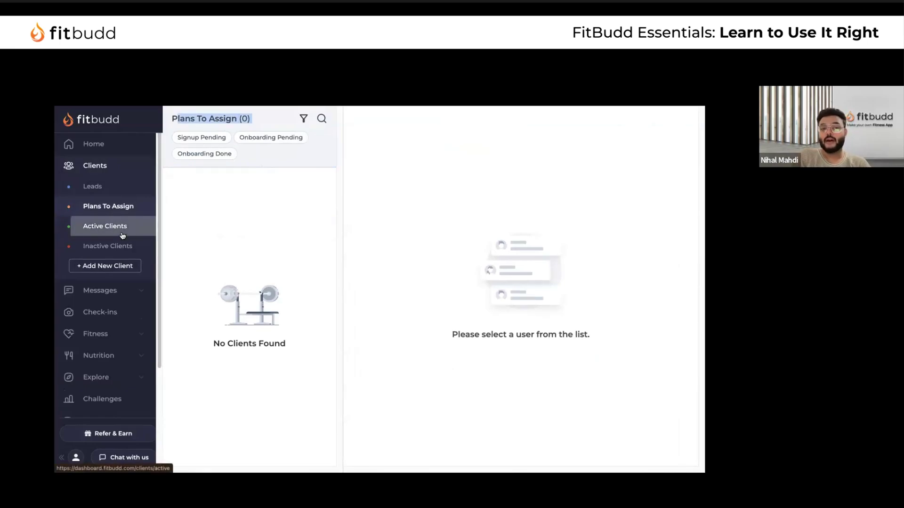
{"action": "left_click", "coordinate": [105, 227]}
{"action": "left_click", "coordinate": [220, 189]}
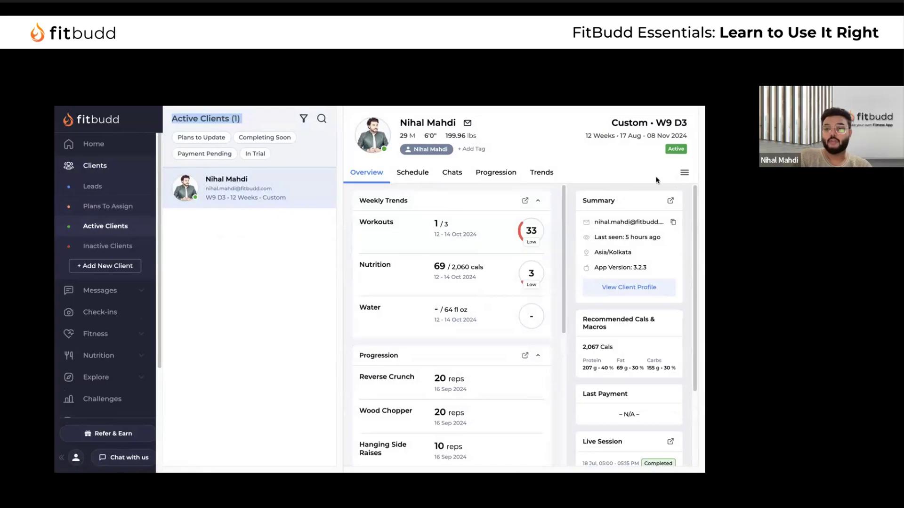
Edit the client's schedule and manage Monday 14 Oct's linked workout schedule
{"action": "left_click", "coordinate": [412, 173]}
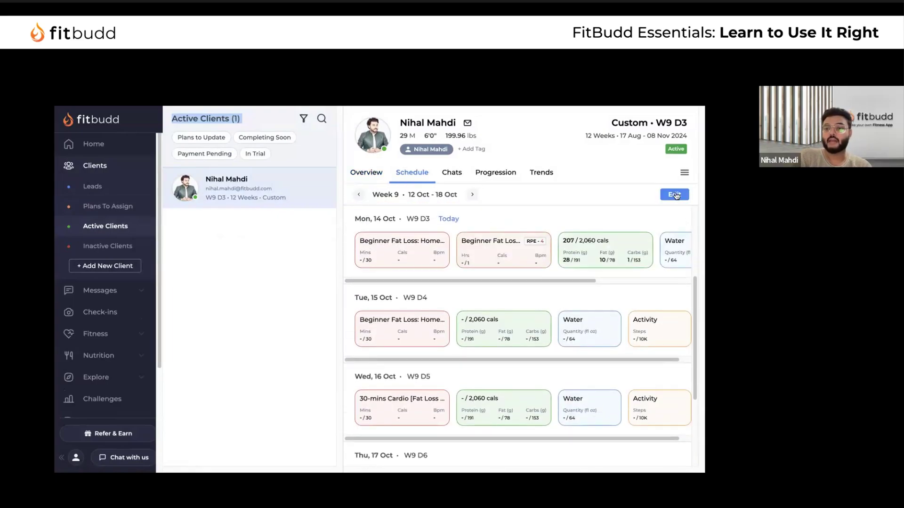
{"action": "left_click", "coordinate": [675, 194]}
{"action": "scroll", "coordinate": [367, 316], "scroll_direction": "down", "scroll_amount": 3}
{"action": "scroll", "coordinate": [330, 424], "scroll_direction": "up", "scroll_amount": 3}
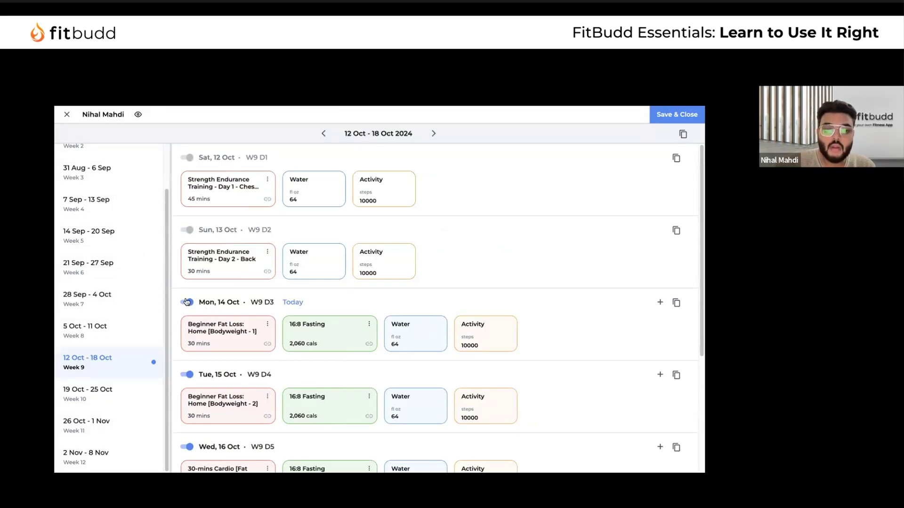
{"action": "scroll", "coordinate": [239, 337], "scroll_direction": "down", "scroll_amount": 3}
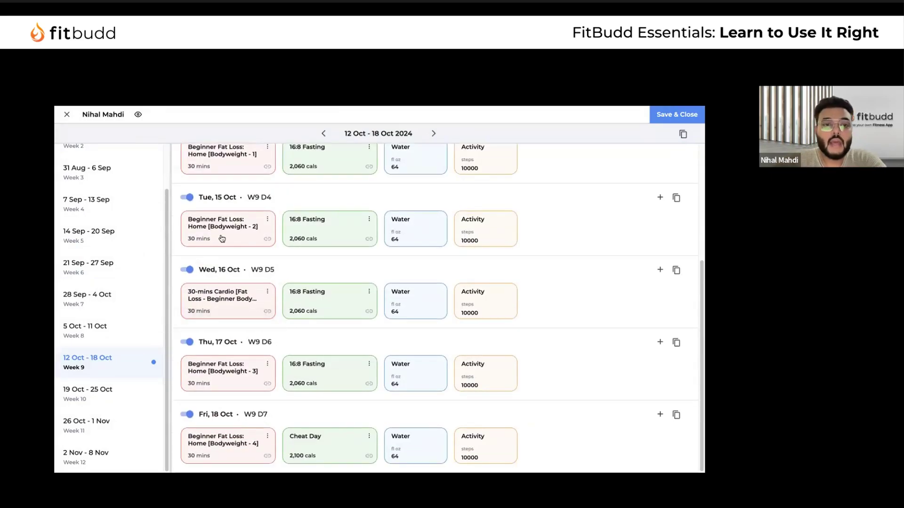
{"action": "scroll", "coordinate": [222, 238], "scroll_direction": "up", "scroll_amount": 3}
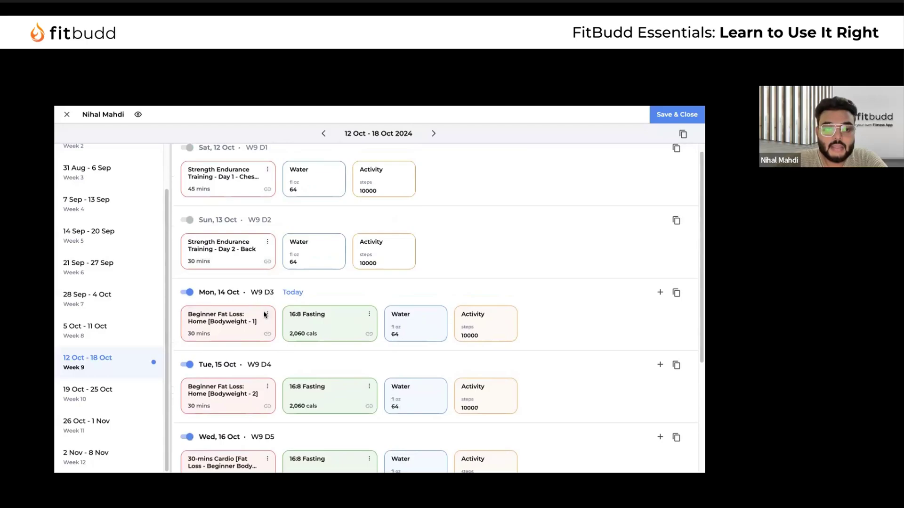
{"action": "left_click", "coordinate": [266, 314]}
{"action": "left_click", "coordinate": [300, 366]}
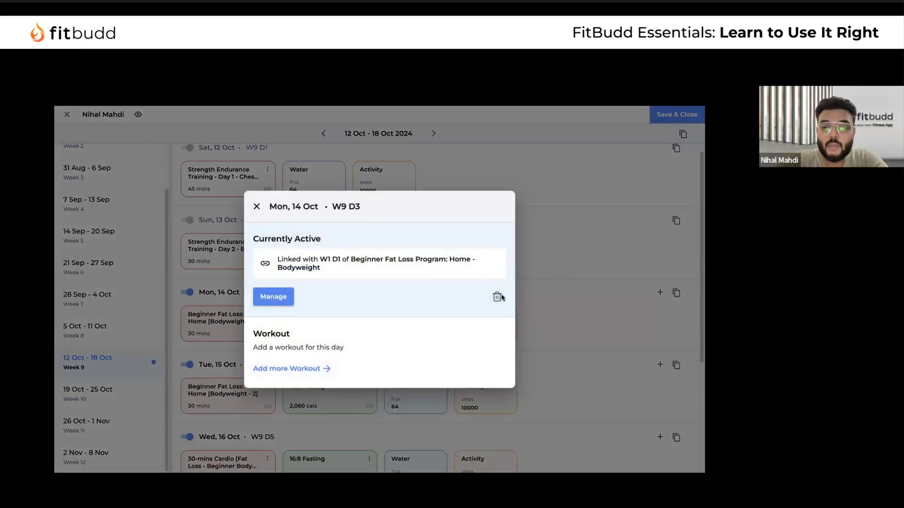
Delete the linked home bodyweight workout schedule
{"action": "left_click", "coordinate": [499, 297]}
{"action": "left_click", "coordinate": [433, 308]}
{"action": "scroll", "coordinate": [295, 301], "scroll_direction": "down", "scroll_amount": 1}
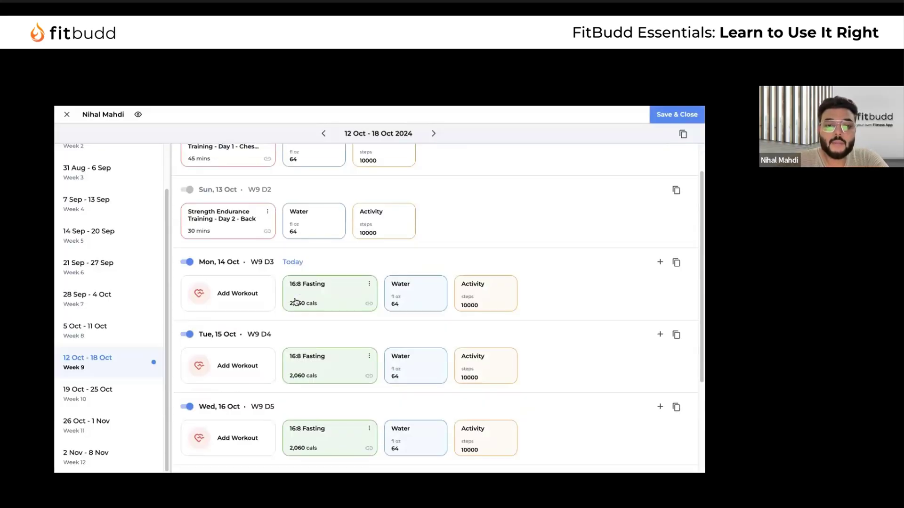
{"action": "scroll", "coordinate": [295, 302], "scroll_direction": "down", "scroll_amount": 3}
{"action": "scroll", "coordinate": [285, 303], "scroll_direction": "up", "scroll_amount": 1}
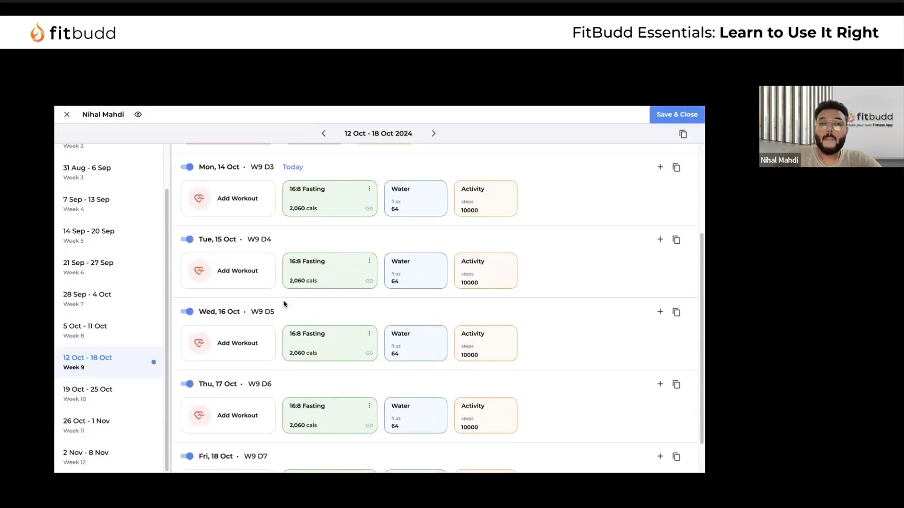
{"action": "scroll", "coordinate": [285, 304], "scroll_direction": "down", "scroll_amount": 1}
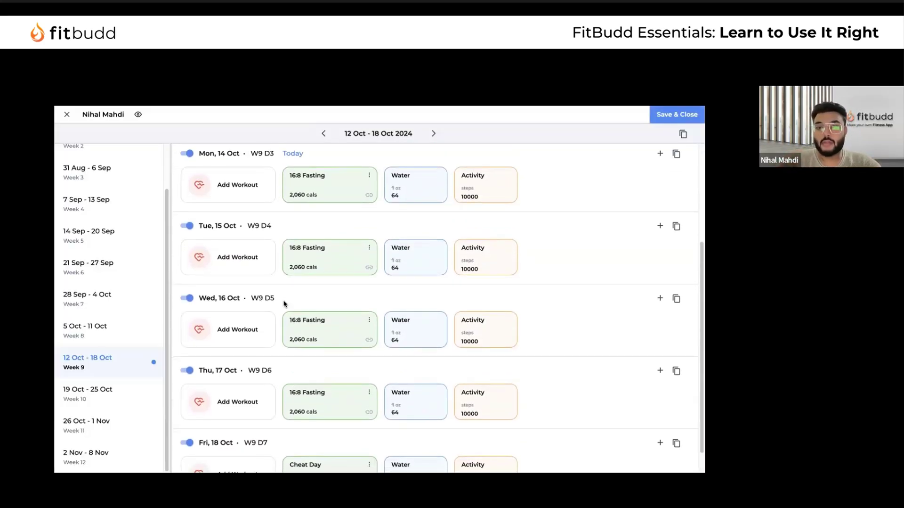
Import Beginner Fat Loss Program: Gym - Upper-Lower Body from Monday 14 Oct, checking weeks 10–12
{"action": "left_click", "coordinate": [236, 185]}
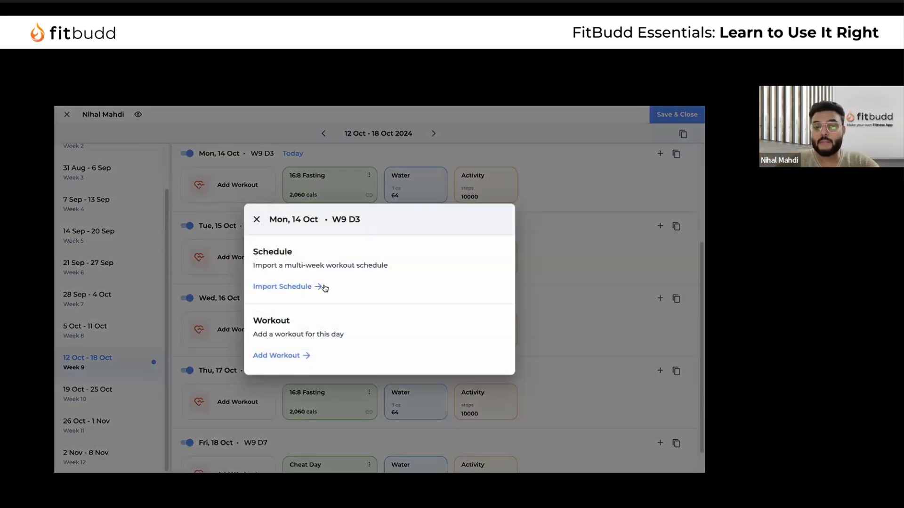
{"action": "left_click", "coordinate": [290, 287]}
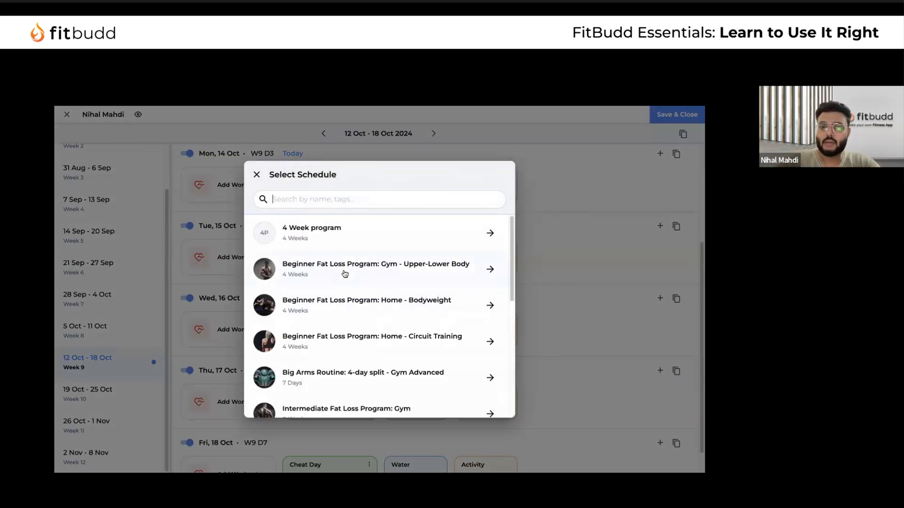
{"action": "left_click", "coordinate": [344, 273]}
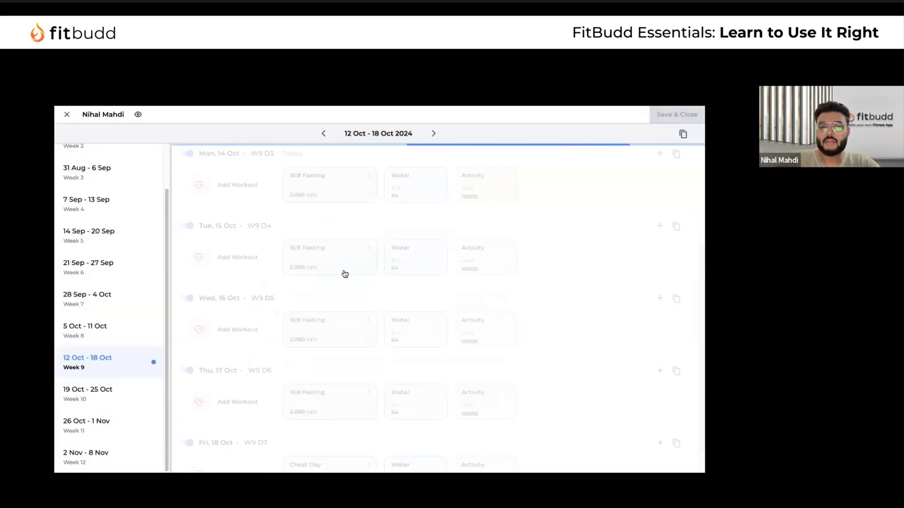
{"action": "scroll", "coordinate": [253, 368], "scroll_direction": "down", "scroll_amount": 1}
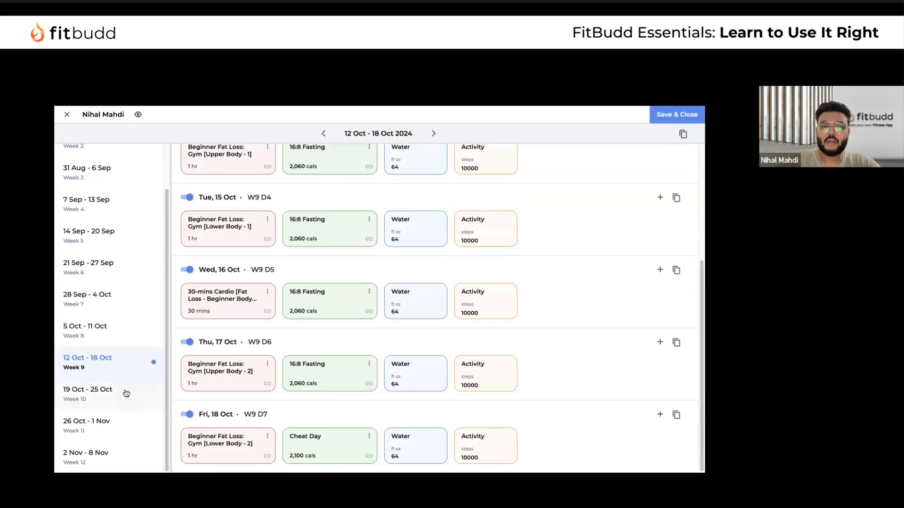
{"action": "left_click", "coordinate": [125, 394]}
{"action": "left_click", "coordinate": [126, 424]}
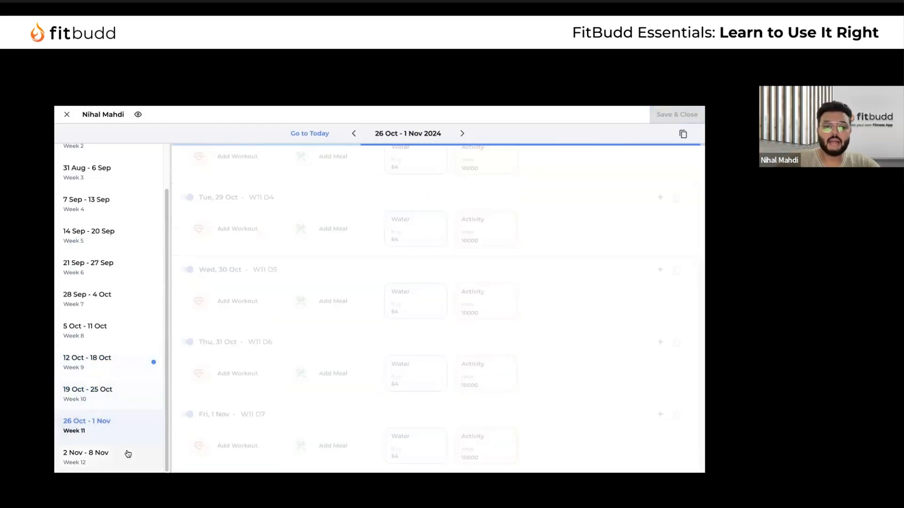
{"action": "left_click", "coordinate": [127, 453]}
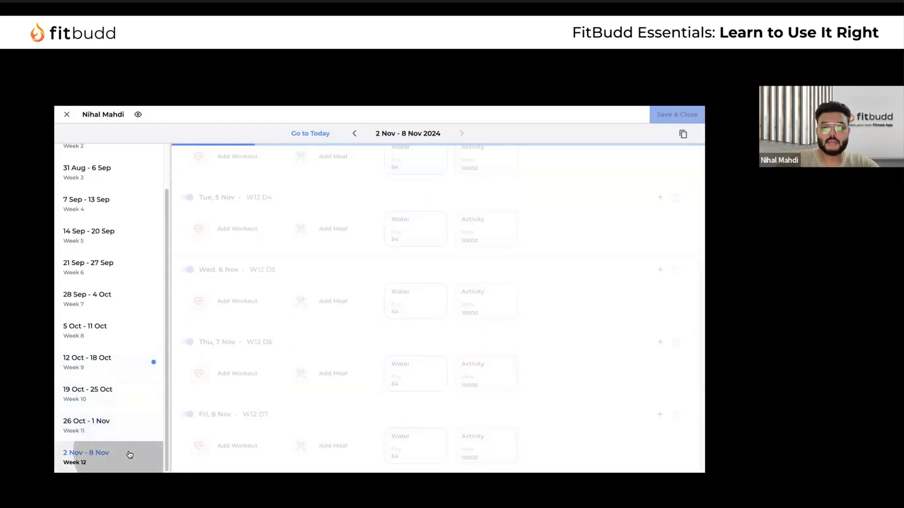
Back on the 12–18 Oct week, manage Monday's linked 16:8 Fasting meal schedule
{"action": "left_click", "coordinate": [122, 360]}
{"action": "scroll", "coordinate": [363, 226], "scroll_direction": "up", "scroll_amount": 3}
{"action": "left_click", "coordinate": [370, 242]}
{"action": "left_click", "coordinate": [409, 292]}
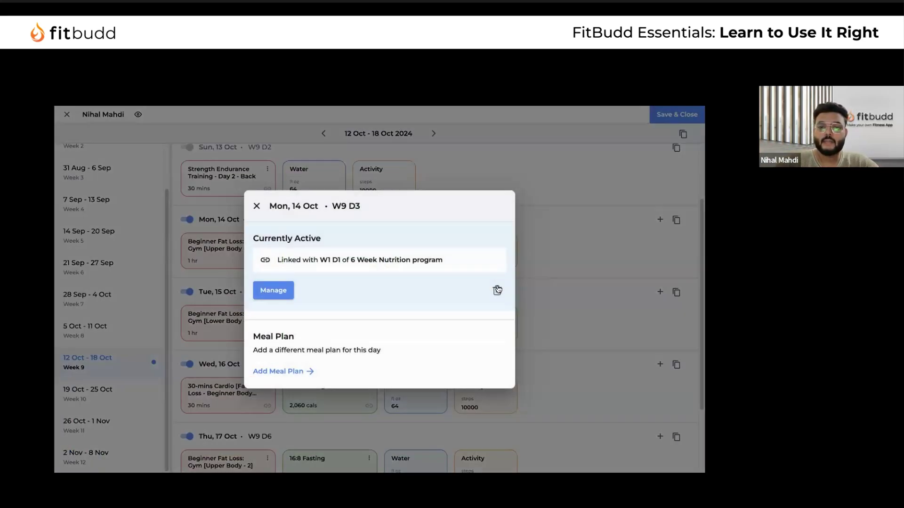
Remove the linked 6 Week Nutrition program and import 16:8 Fasting as a daily meal from Mon 14 Oct
{"action": "left_click", "coordinate": [497, 290]}
{"action": "left_click", "coordinate": [434, 309]}
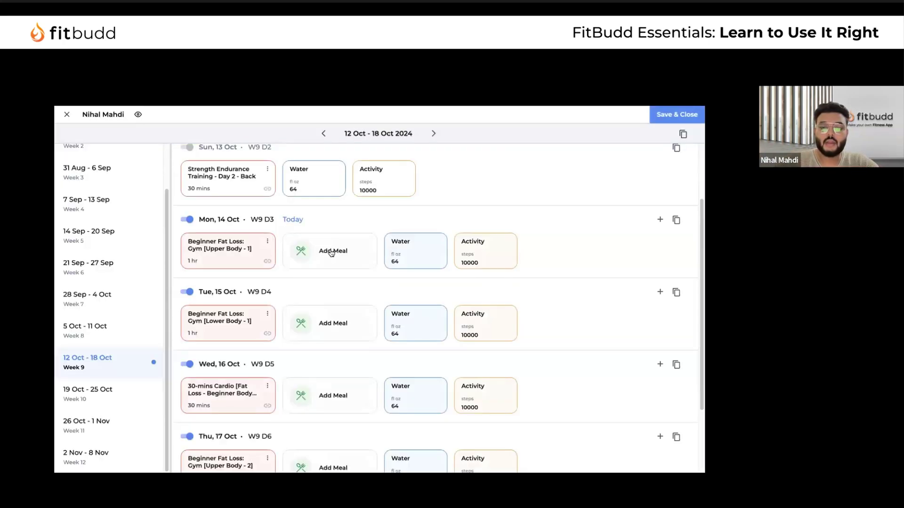
{"action": "left_click", "coordinate": [331, 251]}
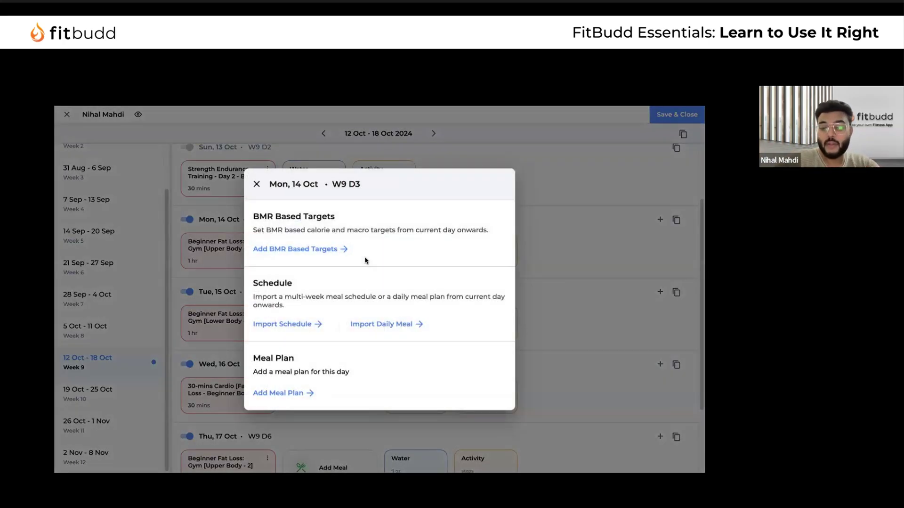
{"action": "left_click", "coordinate": [401, 327]}
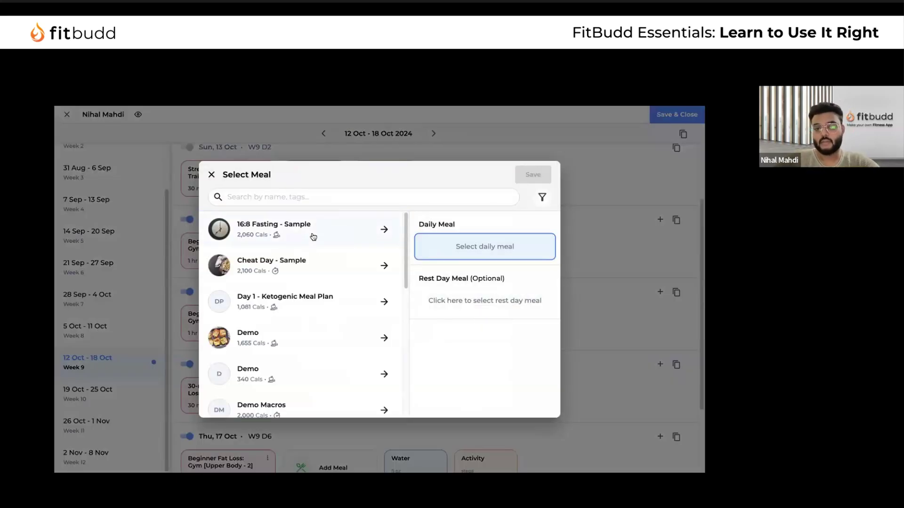
{"action": "left_click", "coordinate": [313, 236]}
{"action": "left_click", "coordinate": [532, 175]}
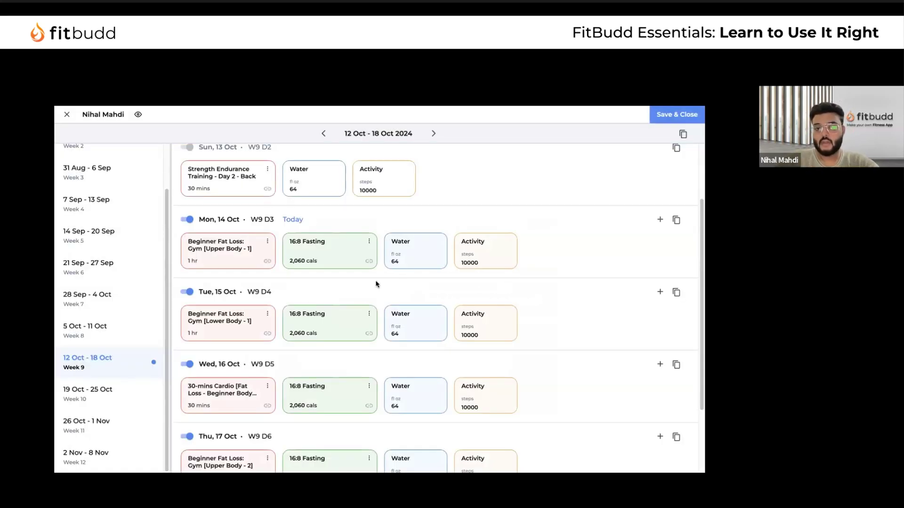
Review the 16:8 Fasting daily meal's selection and foods, then unlink it from Monday
{"action": "scroll", "coordinate": [342, 376], "scroll_direction": "down", "scroll_amount": 2}
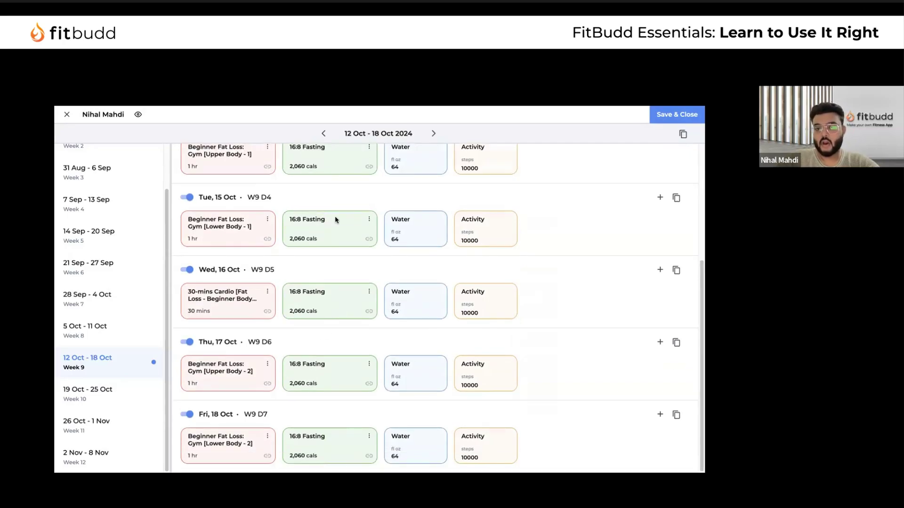
{"action": "scroll", "coordinate": [370, 227], "scroll_direction": "up", "scroll_amount": 2}
{"action": "left_click", "coordinate": [370, 226]}
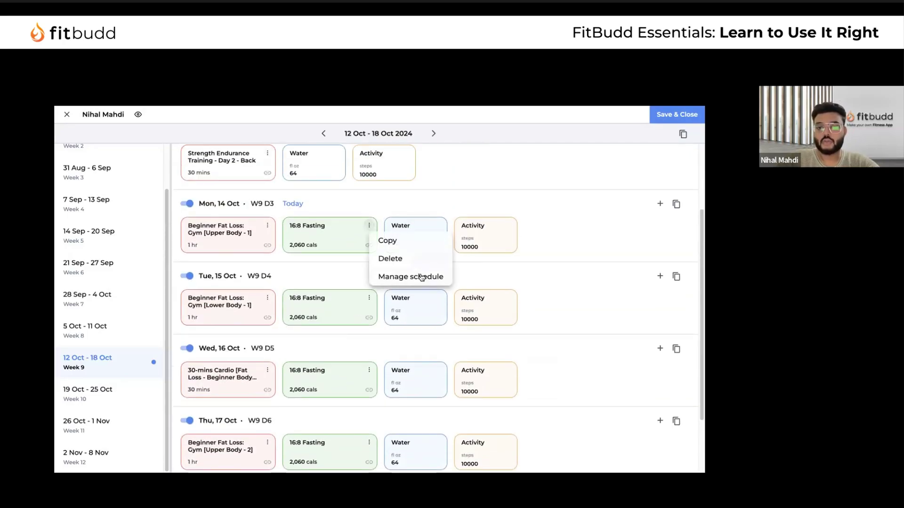
{"action": "left_click", "coordinate": [414, 276]}
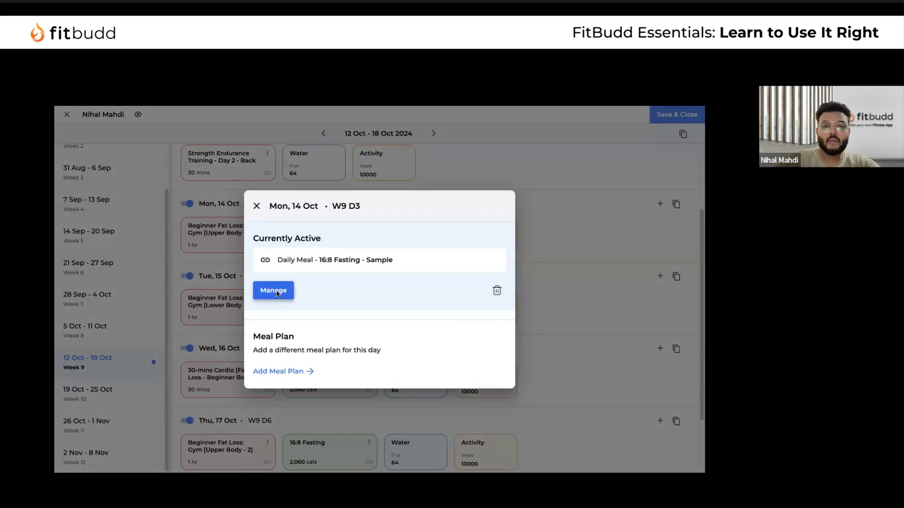
{"action": "left_click", "coordinate": [278, 292]}
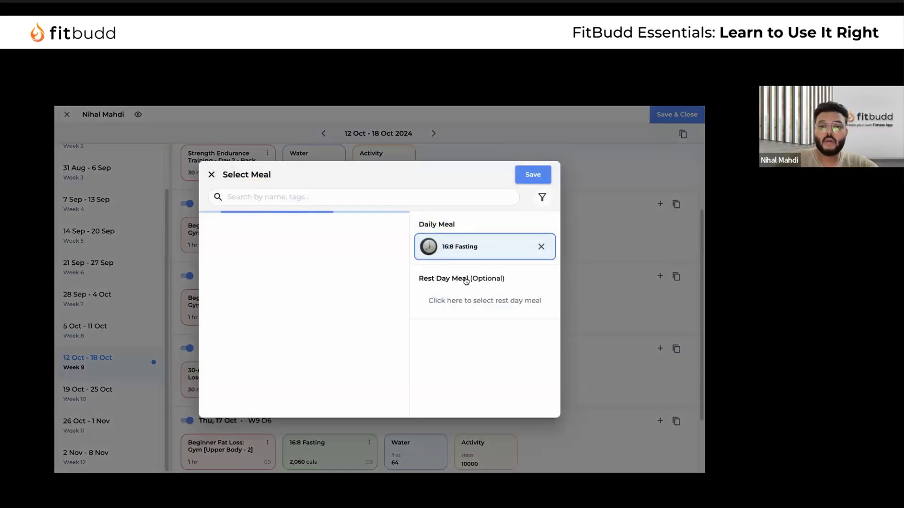
{"action": "left_click", "coordinate": [210, 175]}
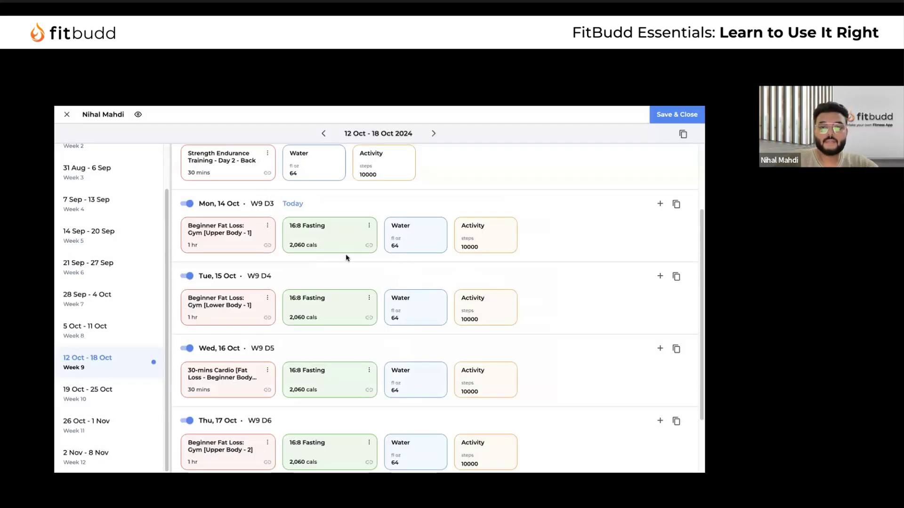
{"action": "left_click", "coordinate": [369, 224]}
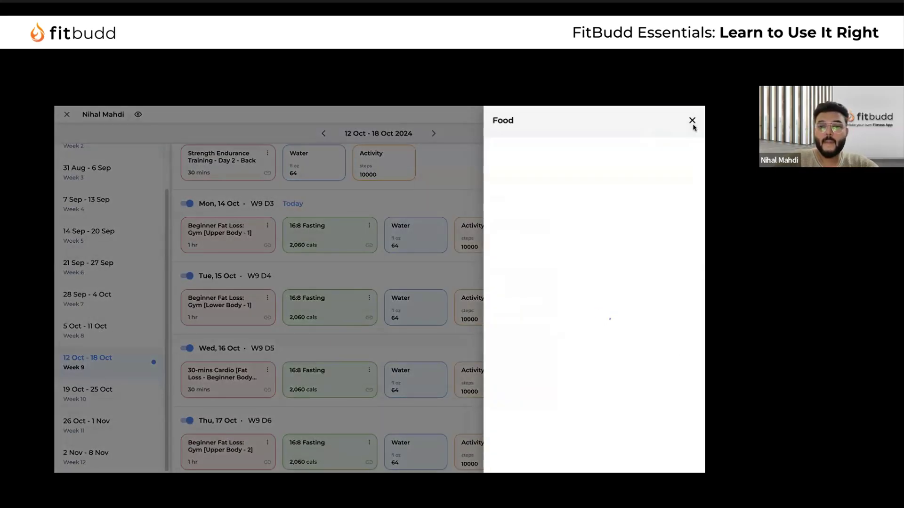
{"action": "left_click", "coordinate": [693, 119]}
{"action": "left_click", "coordinate": [368, 225]}
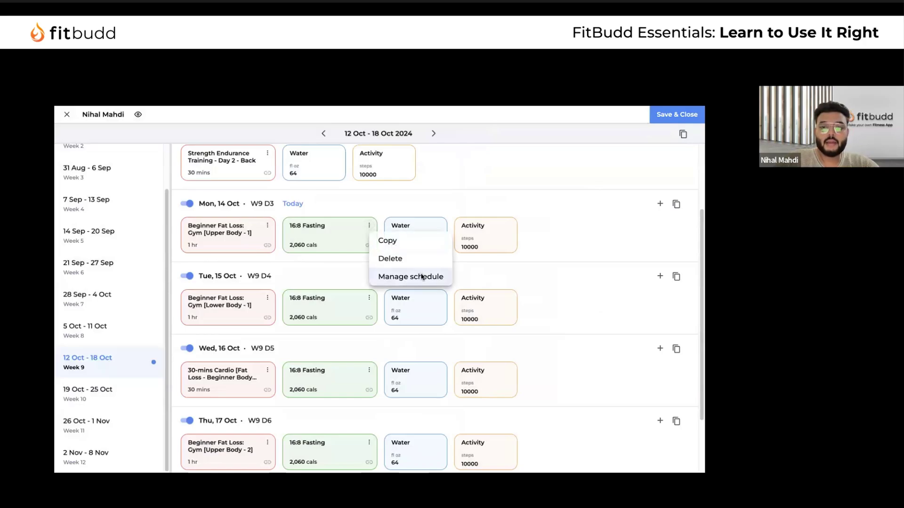
{"action": "left_click", "coordinate": [421, 277]}
{"action": "left_click", "coordinate": [498, 290]}
{"action": "left_click", "coordinate": [443, 308]}
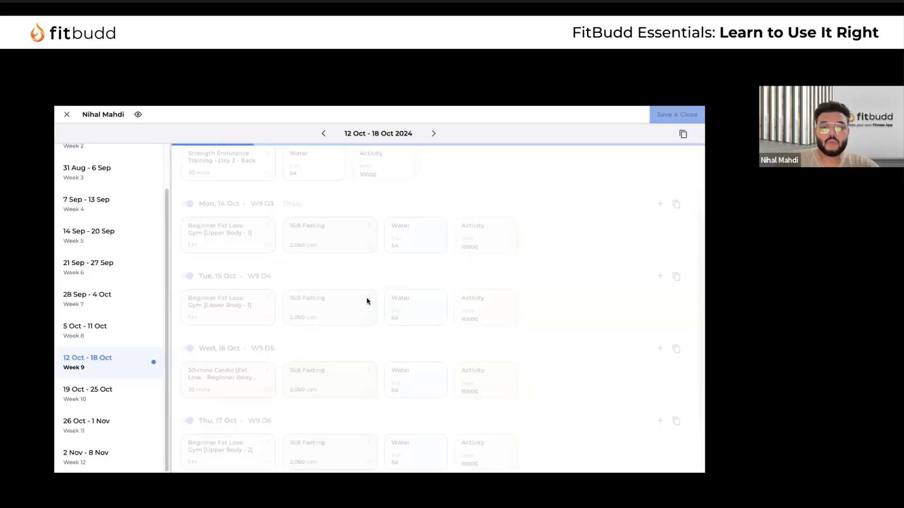
Import the 16:8 Fasting multi-week meal schedule starting Mon 14 Oct
{"action": "left_click", "coordinate": [323, 241]}
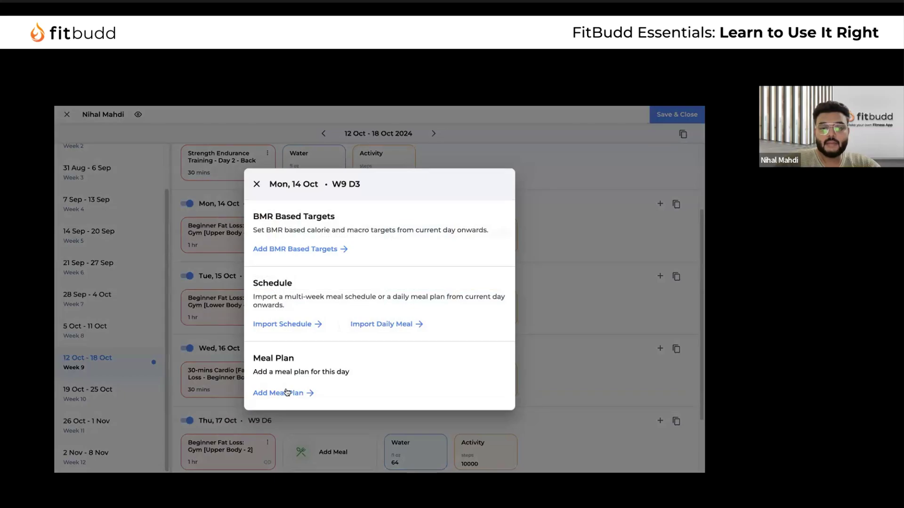
{"action": "left_click", "coordinate": [285, 325]}
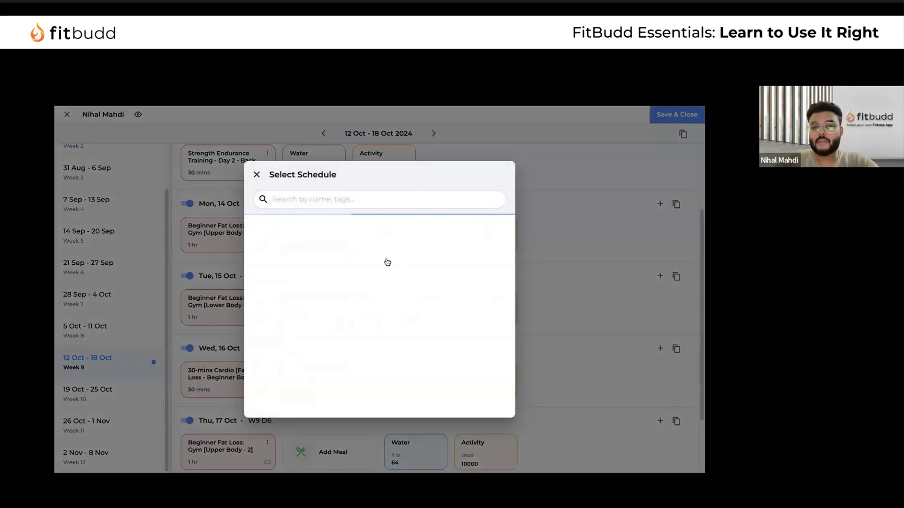
{"action": "left_click", "coordinate": [382, 232]}
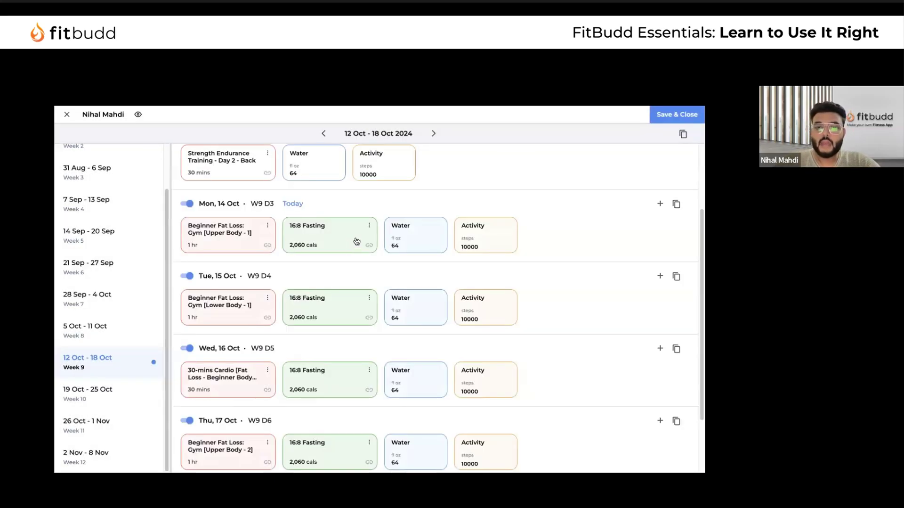
{"action": "scroll", "coordinate": [354, 339], "scroll_direction": "down", "scroll_amount": 1}
{"action": "scroll", "coordinate": [354, 339], "scroll_direction": "down", "scroll_amount": 1}
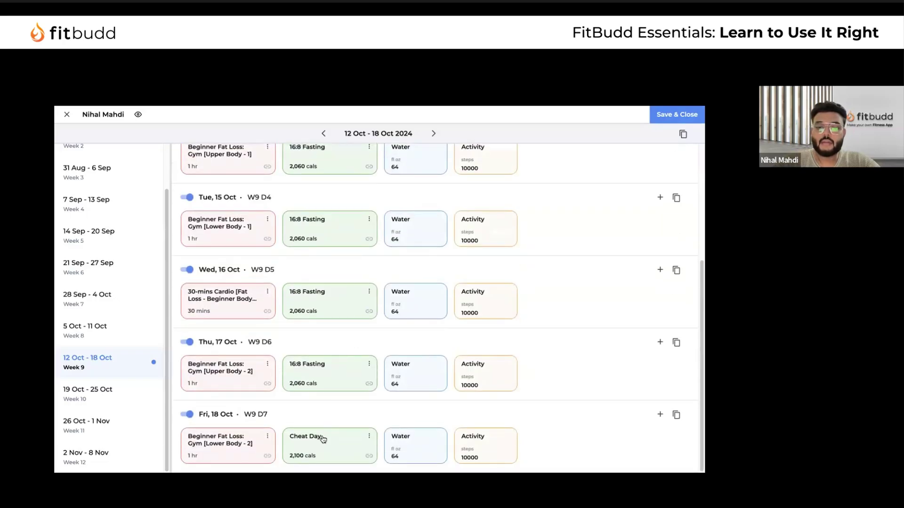
Browse the 19–25 Oct week, then unlink the imported 16:8 Fasting schedule from Monday
{"action": "left_click", "coordinate": [129, 386]}
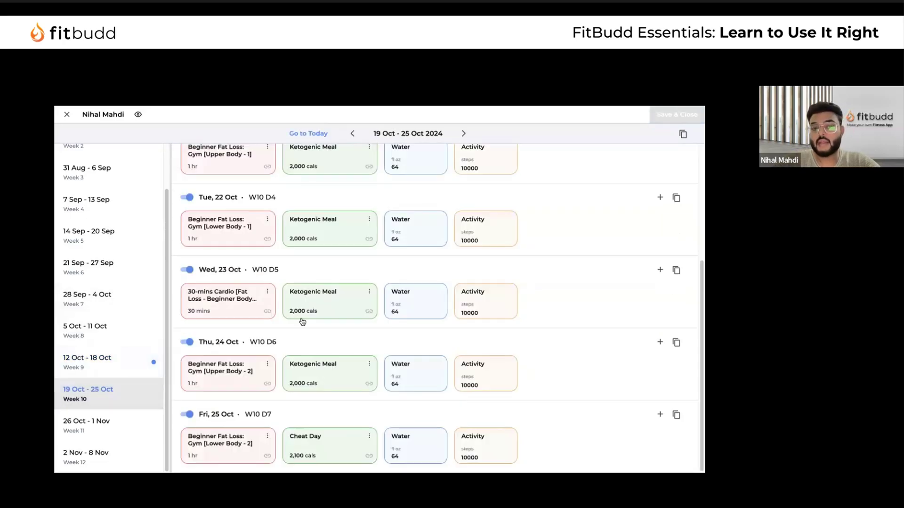
{"action": "scroll", "coordinate": [348, 322], "scroll_direction": "up", "scroll_amount": 1}
{"action": "scroll", "coordinate": [348, 322], "scroll_direction": "up", "scroll_amount": 2}
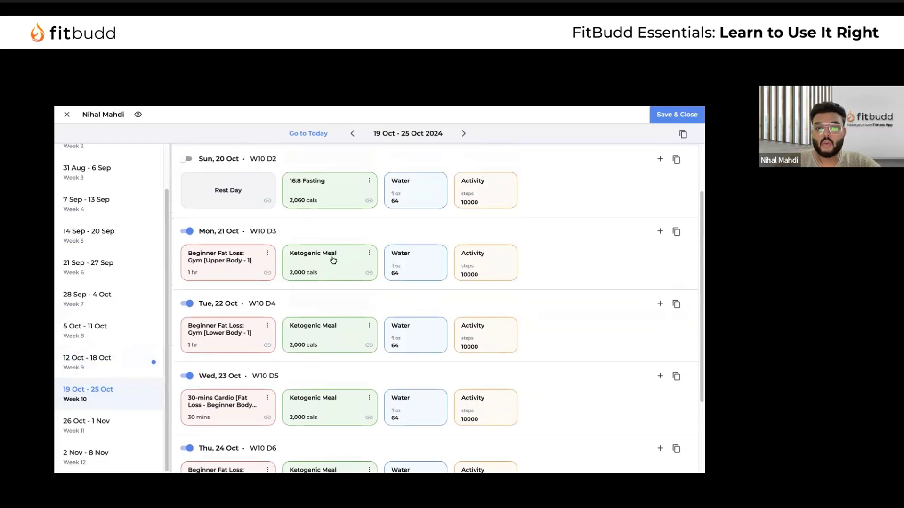
{"action": "scroll", "coordinate": [333, 292], "scroll_direction": "down", "scroll_amount": 2}
{"action": "scroll", "coordinate": [323, 320], "scroll_direction": "up", "scroll_amount": 4}
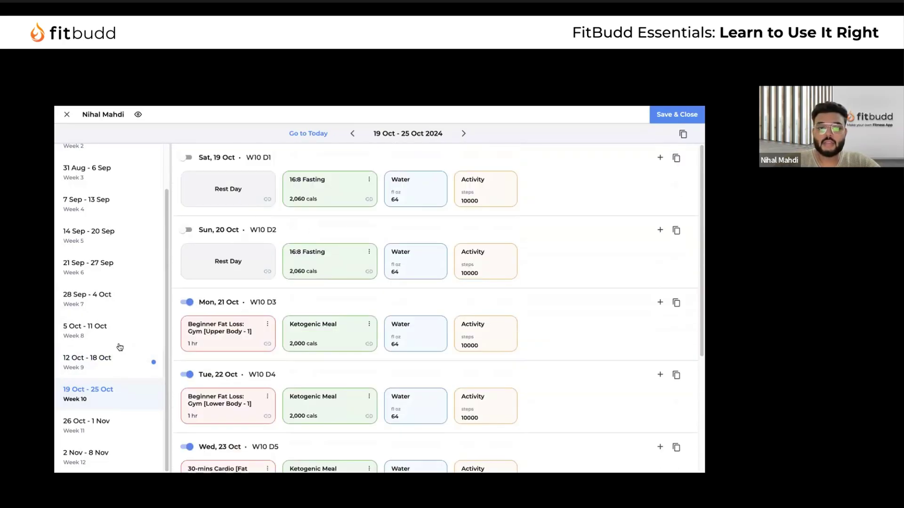
{"action": "left_click", "coordinate": [122, 360]}
{"action": "left_click", "coordinate": [369, 324]}
{"action": "left_click", "coordinate": [397, 374]}
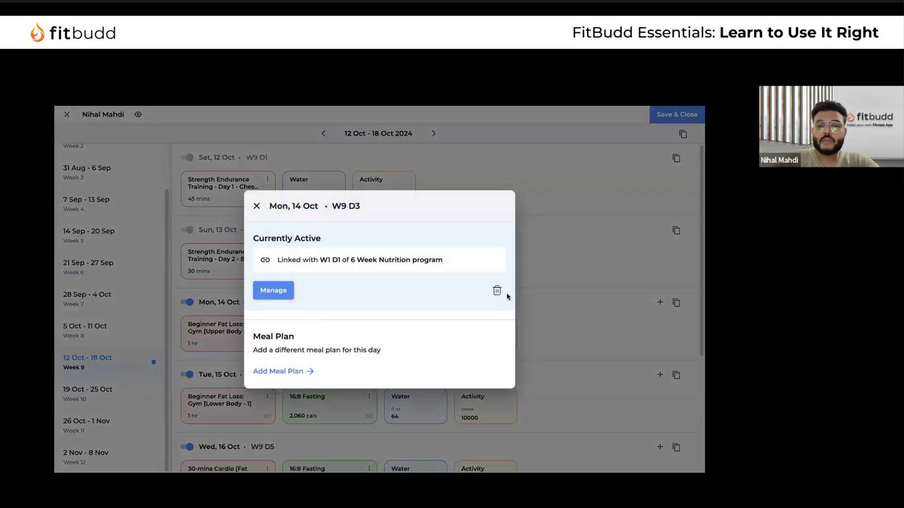
{"action": "left_click", "coordinate": [498, 294]}
{"action": "left_click", "coordinate": [434, 309]}
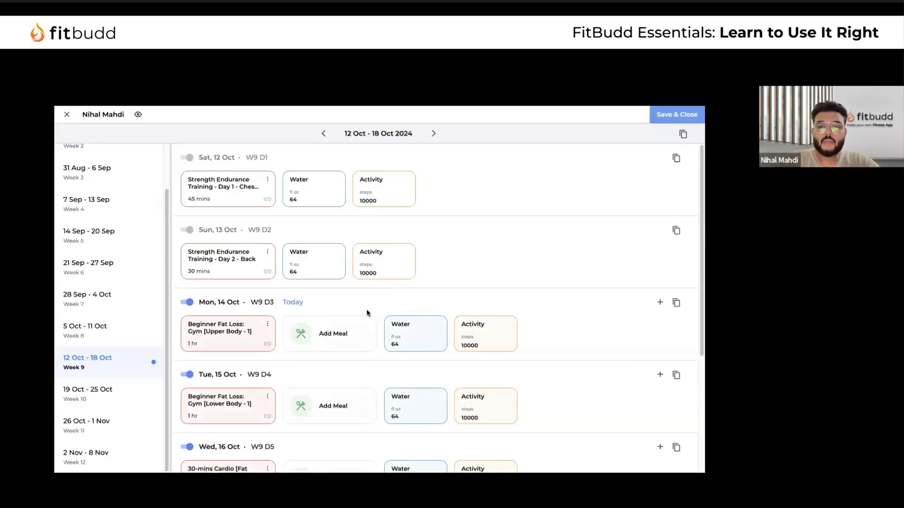
Start BMR-based targets for Mon 14 Oct, keeping Sedentary as the activity level
{"action": "left_click", "coordinate": [332, 330]}
{"action": "left_click", "coordinate": [329, 249]}
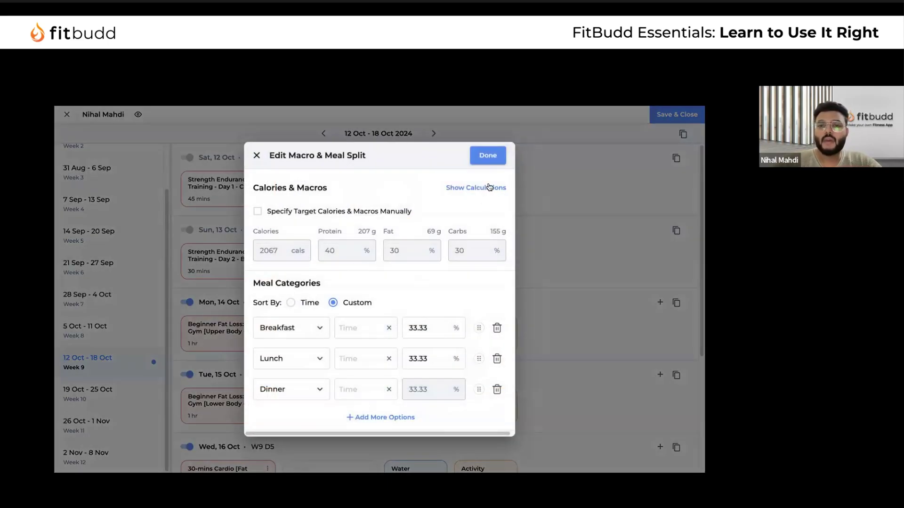
{"action": "left_click", "coordinate": [490, 187]}
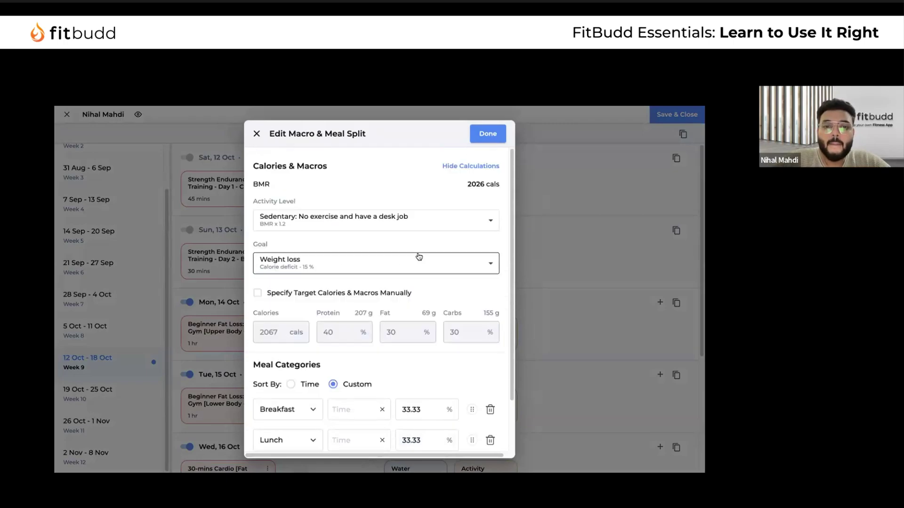
{"action": "left_click", "coordinate": [444, 229]}
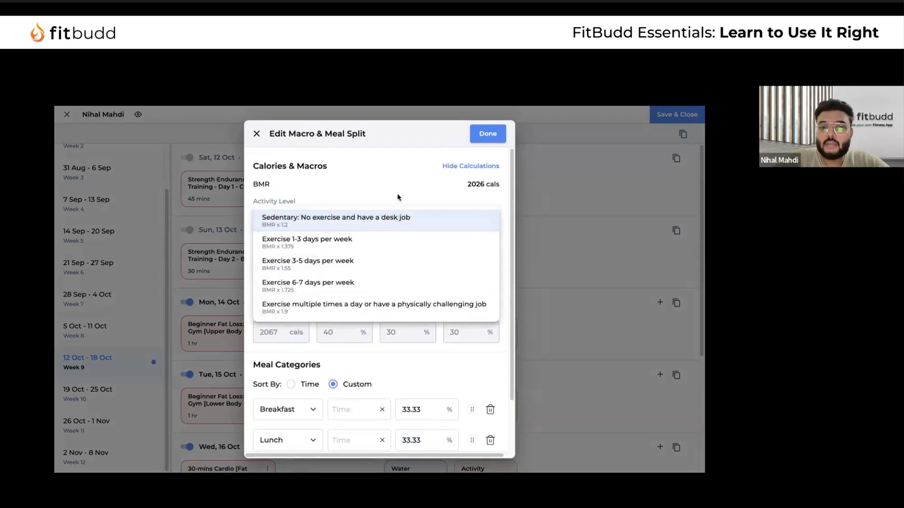
{"action": "left_click", "coordinate": [362, 198]}
{"action": "scroll", "coordinate": [445, 266], "scroll_direction": "down", "scroll_amount": 1}
{"action": "scroll", "coordinate": [447, 266], "scroll_direction": "up", "scroll_amount": 1}
{"action": "scroll", "coordinate": [415, 283], "scroll_direction": "down", "scroll_amount": 1}
{"action": "scroll", "coordinate": [330, 264], "scroll_direction": "up", "scroll_amount": 1}
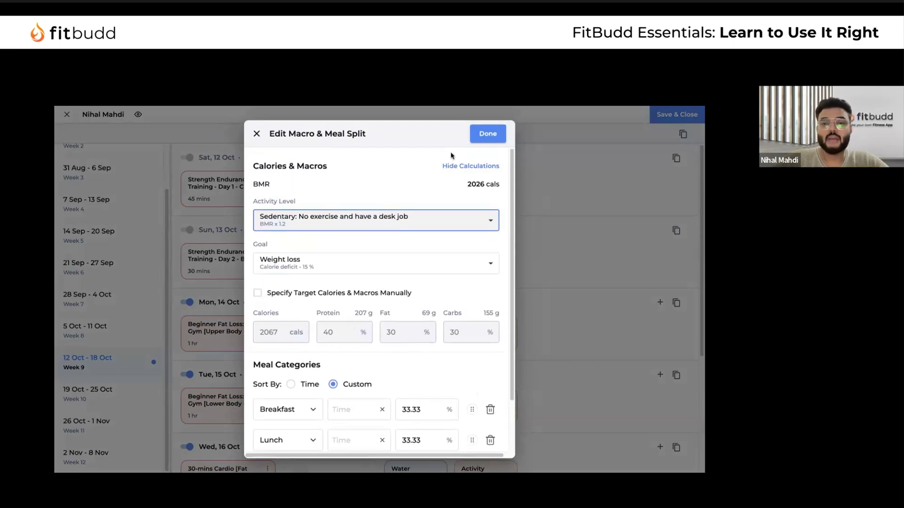
Specify 2,000 calories manually at 40% protein, 30% fat, 30% carbs and apply
{"action": "left_click", "coordinate": [261, 295]}
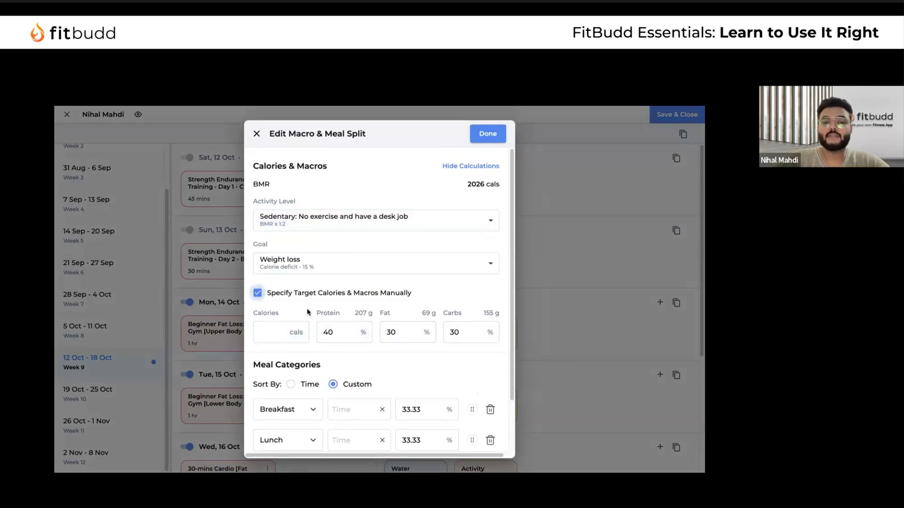
{"action": "type", "text": "2000"}
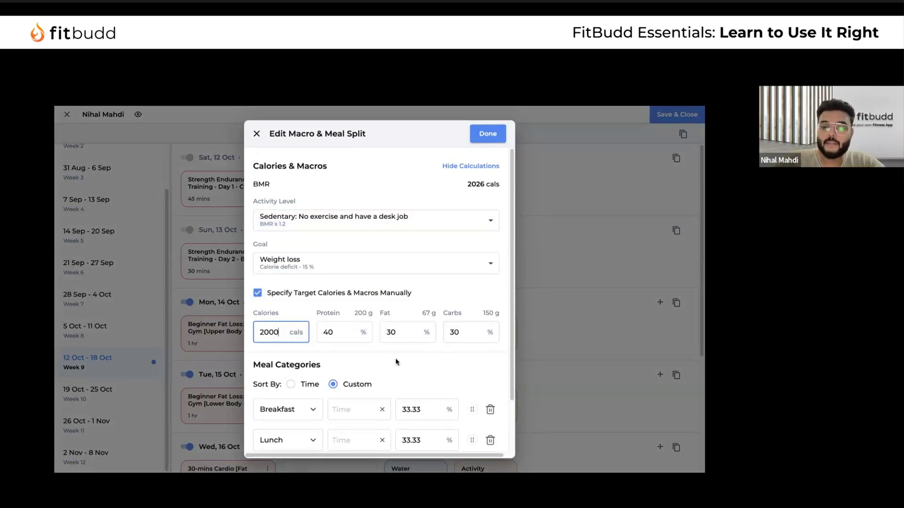
{"action": "scroll", "coordinate": [396, 358], "scroll_direction": "down", "scroll_amount": 3}
{"action": "left_click", "coordinate": [487, 133]}
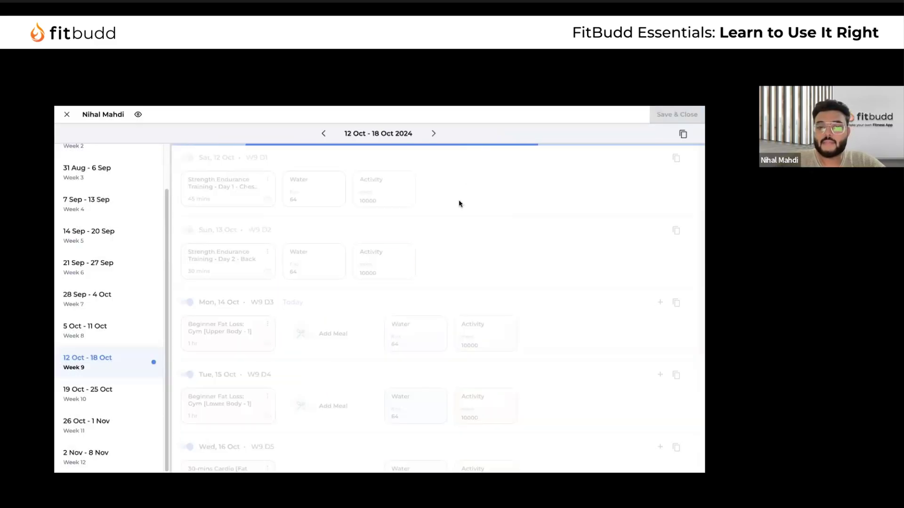
Check Wed 23 Oct's active nutrition schedule in the 19–25 Oct week
{"action": "scroll", "coordinate": [335, 334], "scroll_direction": "down", "scroll_amount": 4}
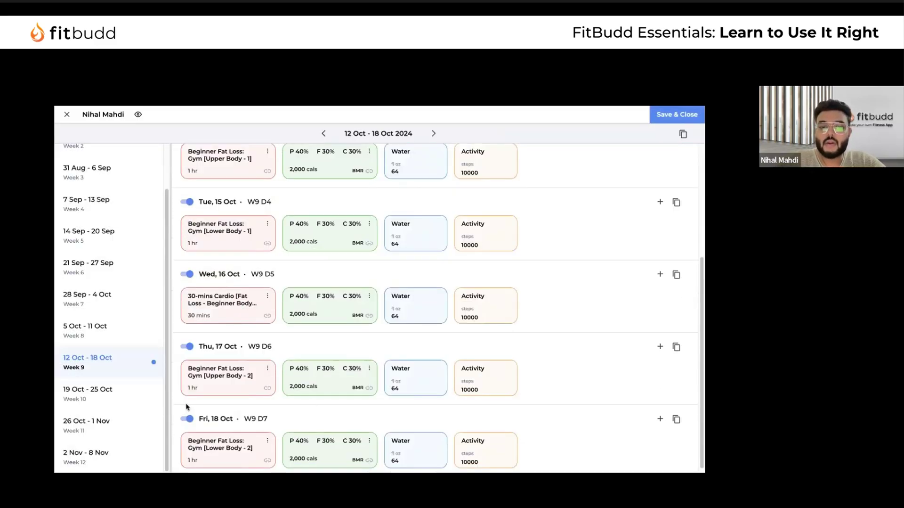
{"action": "left_click", "coordinate": [135, 395]}
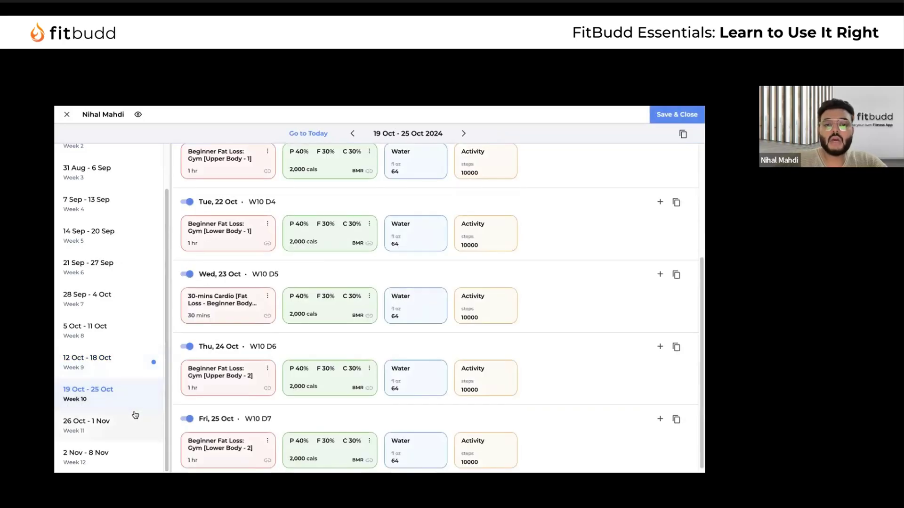
{"action": "left_click", "coordinate": [370, 296]}
{"action": "left_click", "coordinate": [410, 311]}
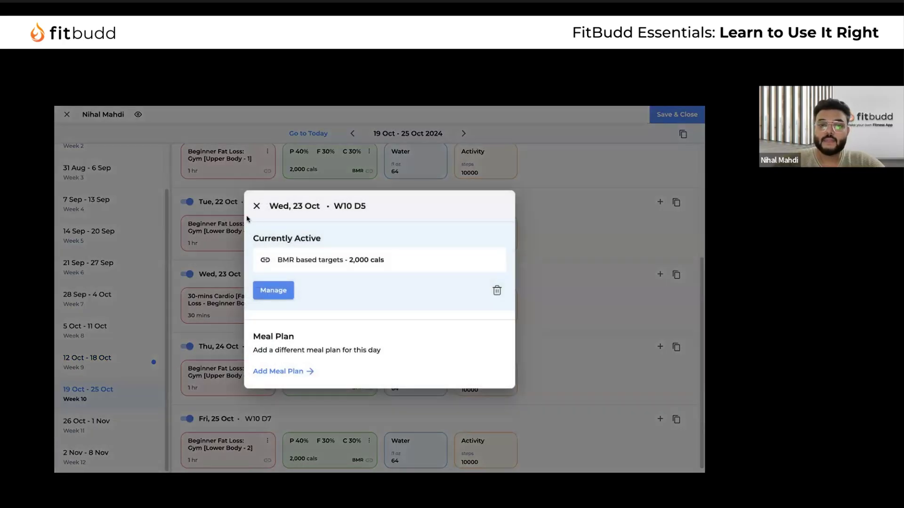
{"action": "left_click", "coordinate": [257, 208]}
{"action": "scroll", "coordinate": [400, 311], "scroll_direction": "up", "scroll_amount": 4}
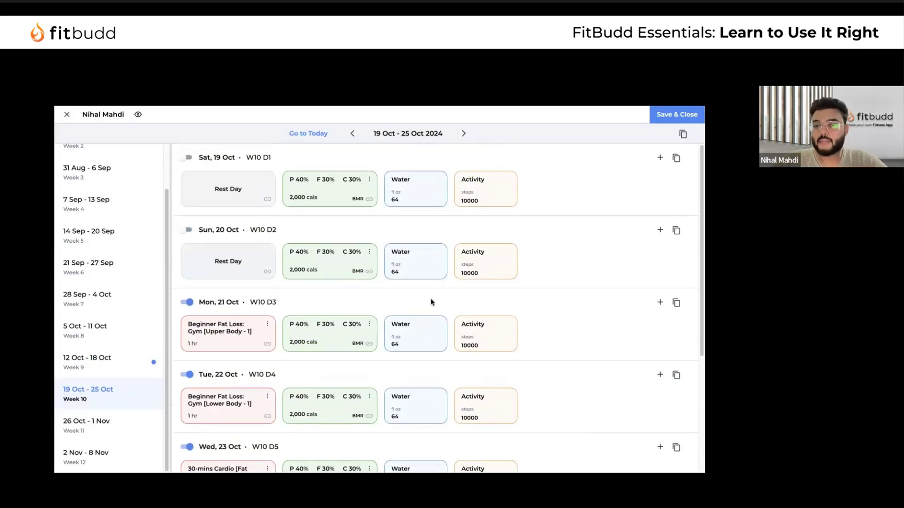
Review Monday's water target, leaving it at 64 fl oz
{"action": "left_click", "coordinate": [419, 337]}
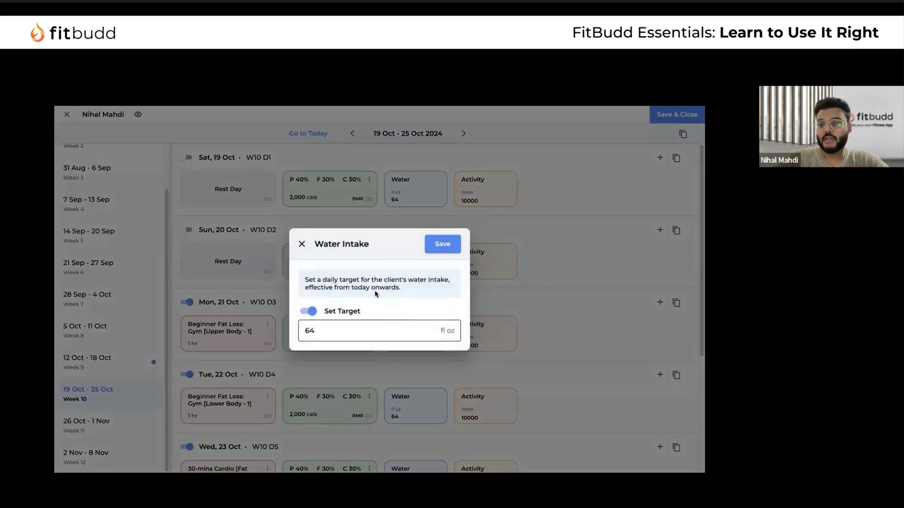
{"action": "left_click", "coordinate": [312, 318]}
{"action": "left_click", "coordinate": [312, 319]}
{"action": "left_click", "coordinate": [330, 334]}
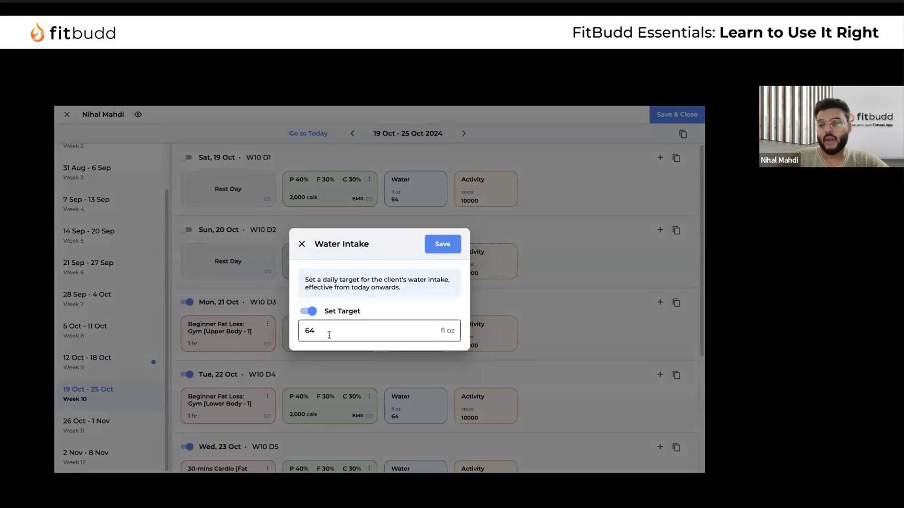
{"action": "left_click", "coordinate": [302, 243]}
Add activity targets of 5 mi distance, 5 flights and 500 calories and save
{"action": "left_click", "coordinate": [472, 341]}
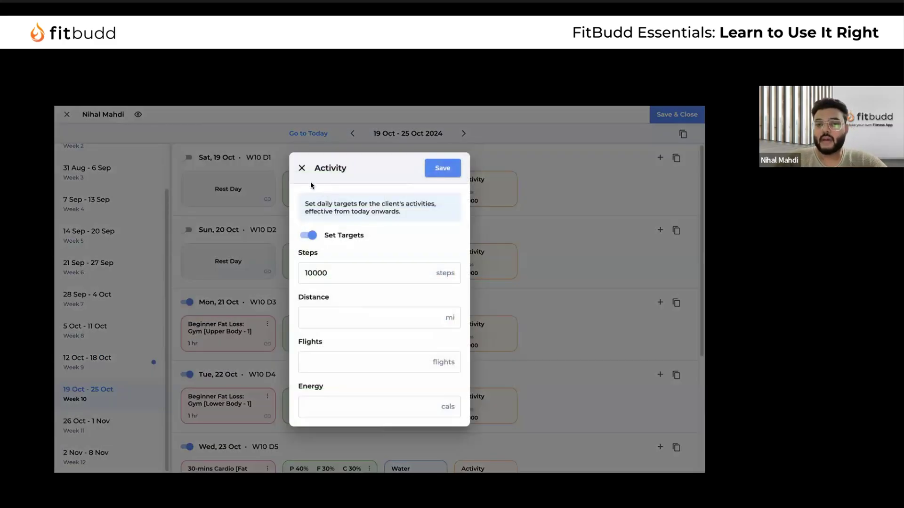
{"action": "left_click", "coordinate": [309, 235]}
{"action": "left_click", "coordinate": [309, 235]}
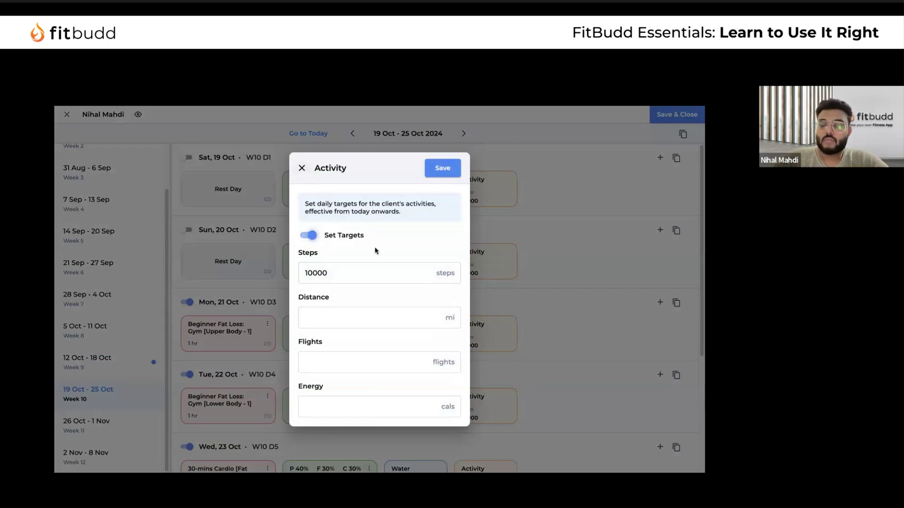
{"action": "left_click", "coordinate": [342, 322]}
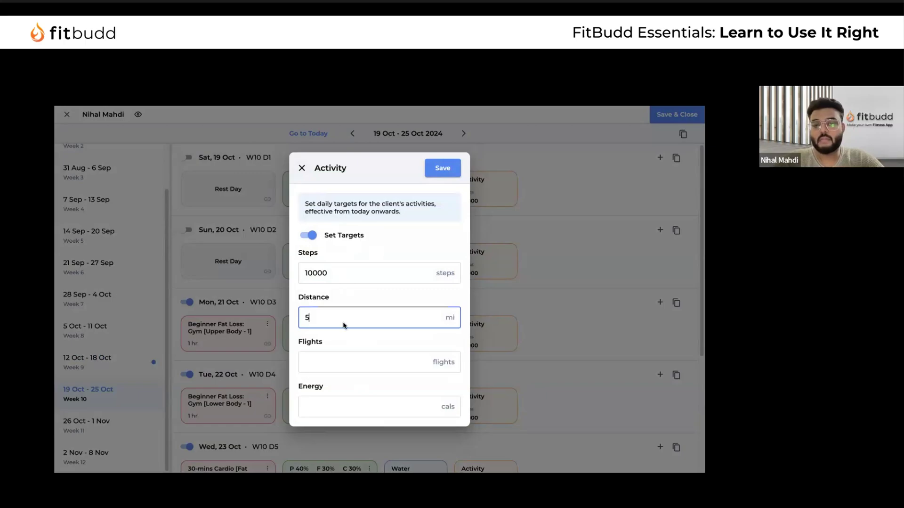
{"action": "left_click", "coordinate": [333, 360]}
{"action": "left_click", "coordinate": [329, 408]}
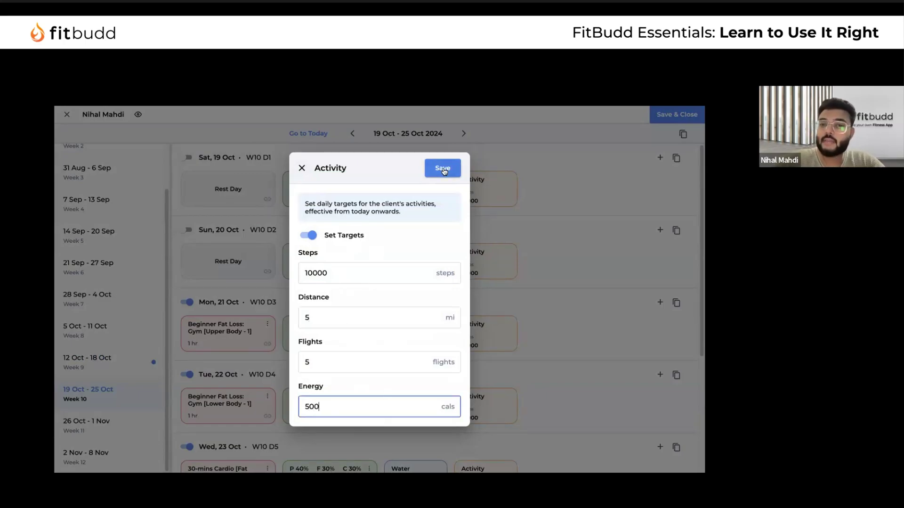
{"action": "left_click", "coordinate": [442, 169]}
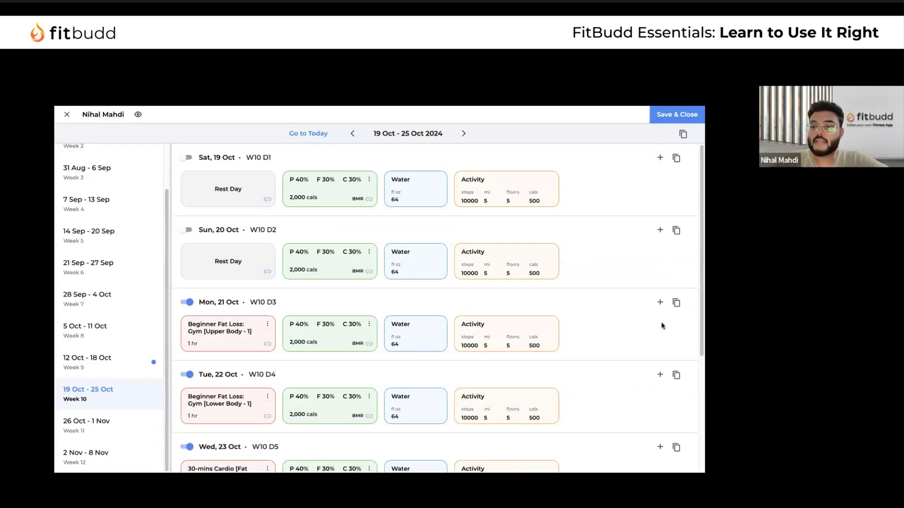
{"action": "left_click", "coordinate": [661, 304]}
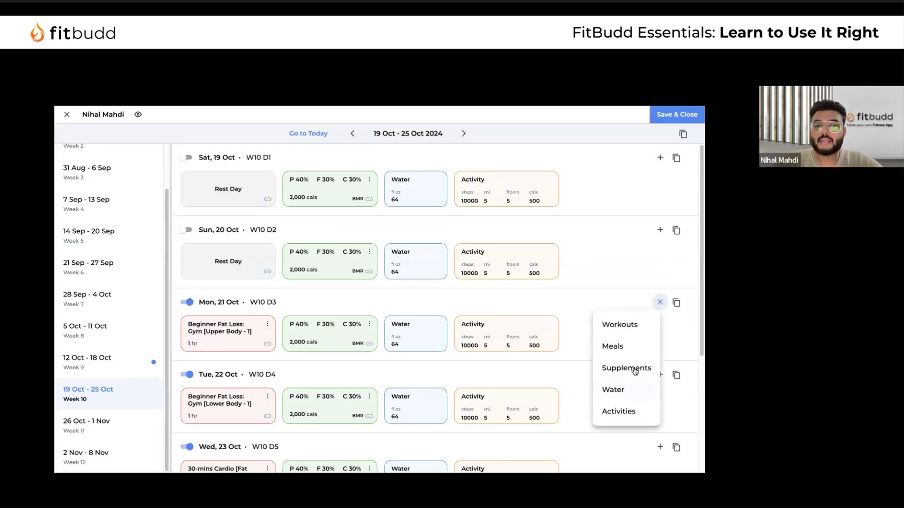
Assign Supplement Plan for workout days and Sample for rest days, and save
{"action": "left_click", "coordinate": [635, 371]}
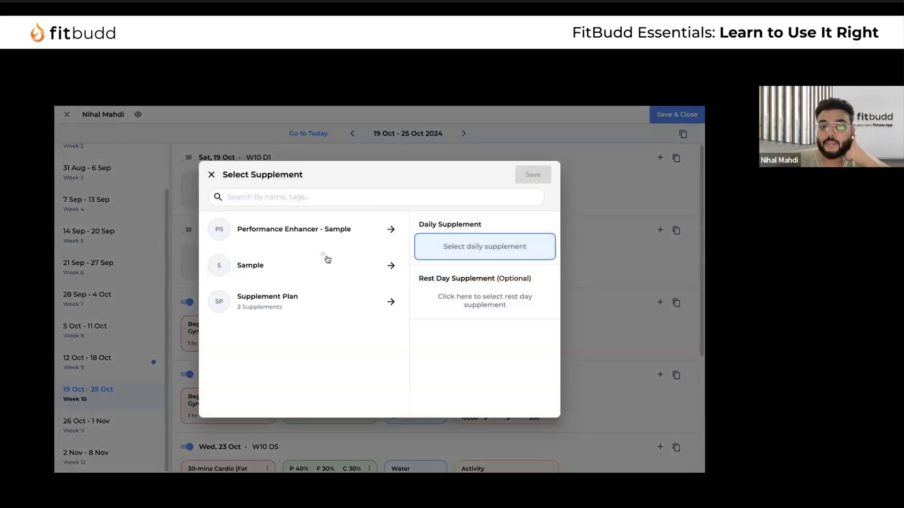
{"action": "left_click", "coordinate": [328, 260]}
{"action": "left_click", "coordinate": [330, 231]}
{"action": "left_click", "coordinate": [333, 297]}
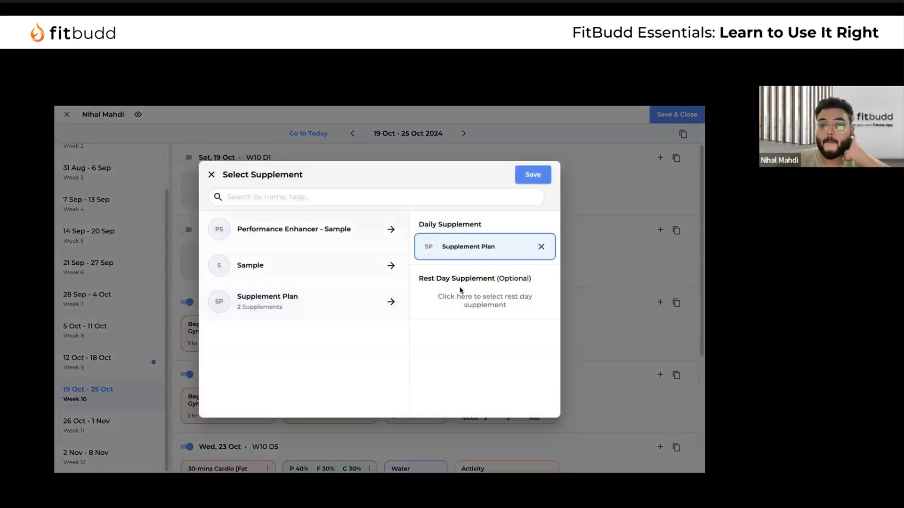
{"action": "left_click", "coordinate": [495, 300]}
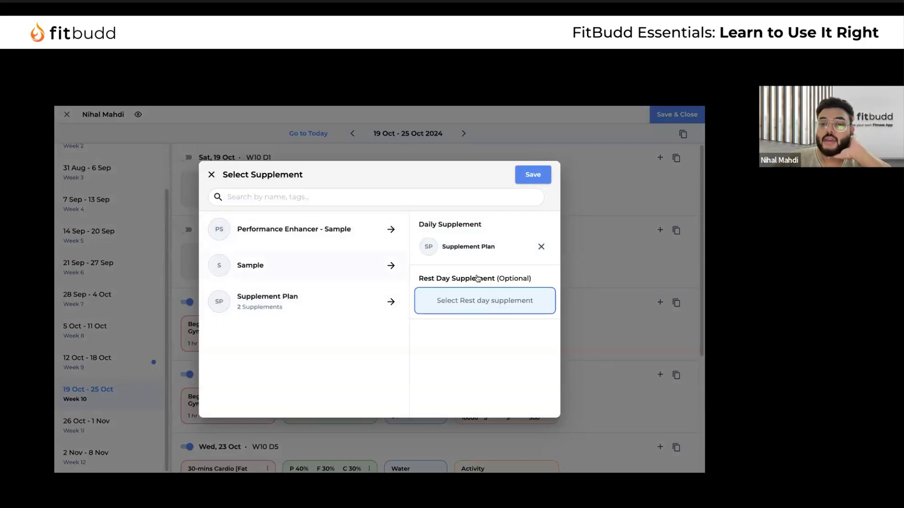
{"action": "left_click", "coordinate": [328, 272]}
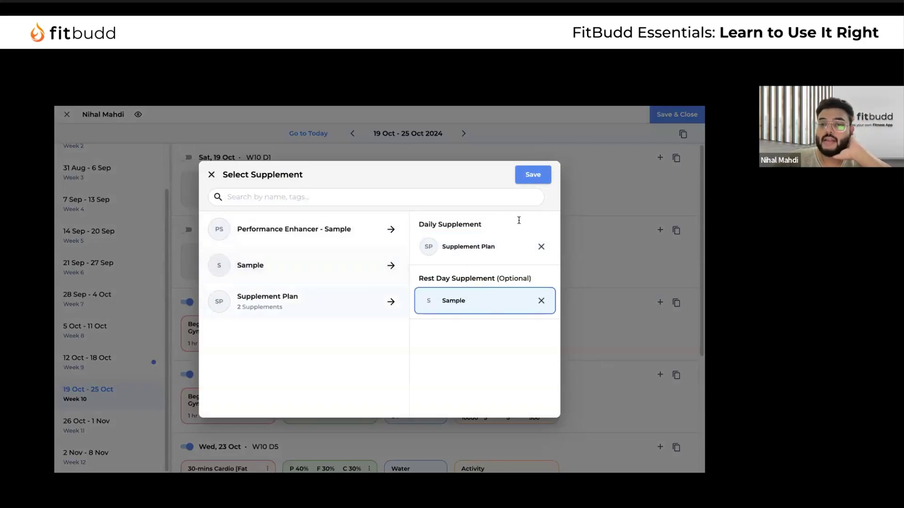
{"action": "left_click", "coordinate": [530, 174]}
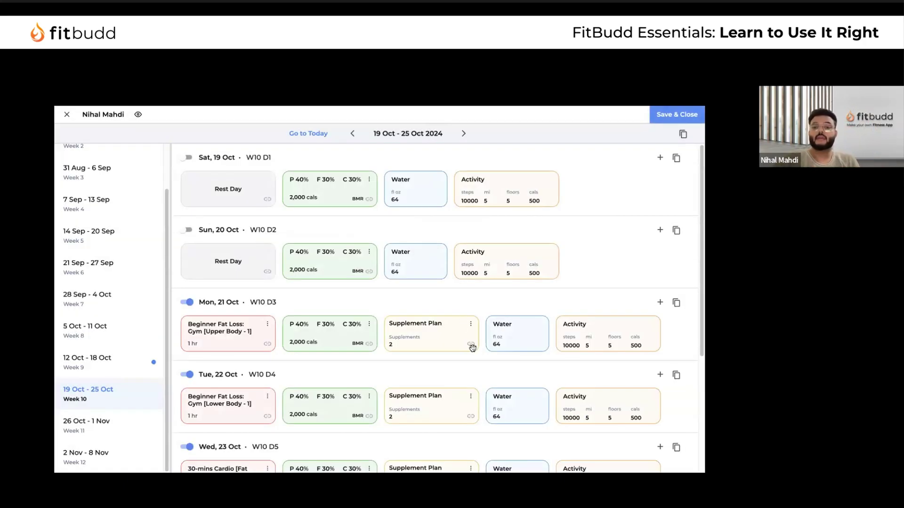
Switch to week 11 (26 Oct – 1 Nov) and save and close the schedule
{"action": "scroll", "coordinate": [472, 348], "scroll_direction": "down", "scroll_amount": 4}
{"action": "left_click", "coordinate": [138, 428]}
{"action": "scroll", "coordinate": [282, 250], "scroll_direction": "up", "scroll_amount": 4}
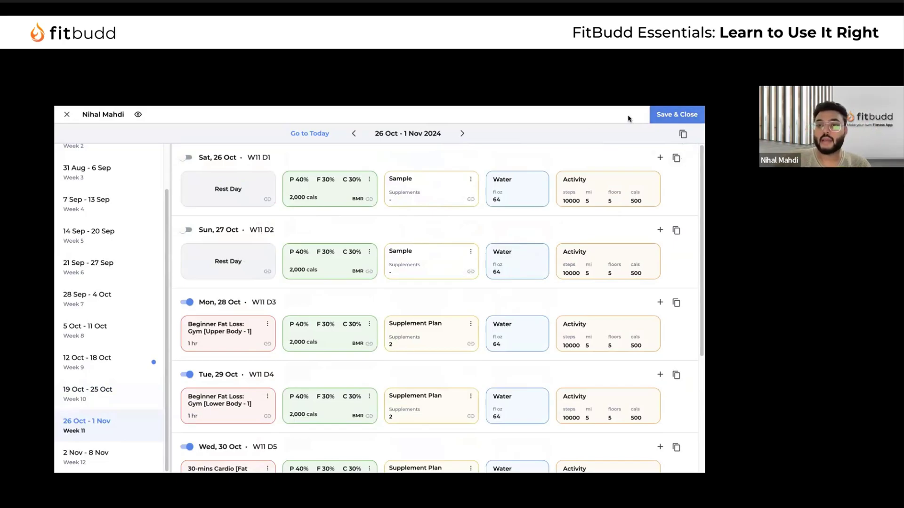
{"action": "left_click", "coordinate": [677, 115]}
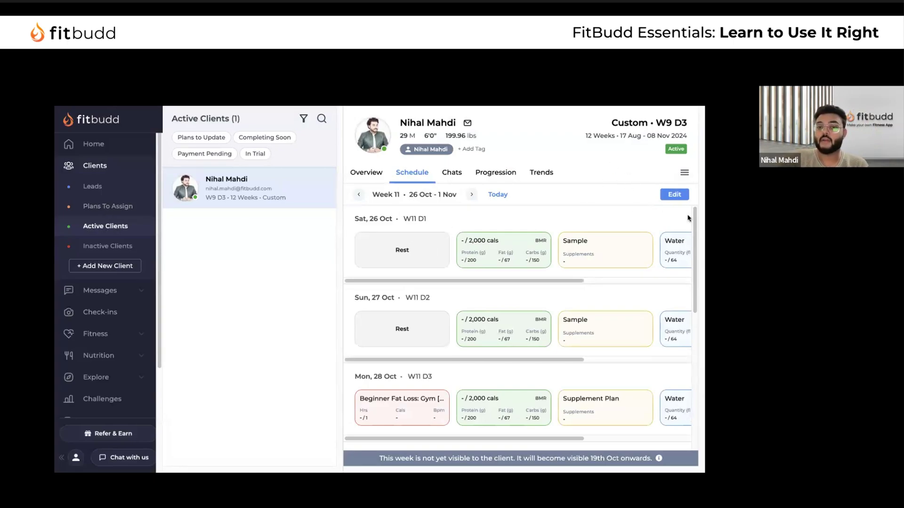
Open the active client's profile, glance at chat and check-ins, and return to Schedule
{"action": "left_click", "coordinate": [129, 228]}
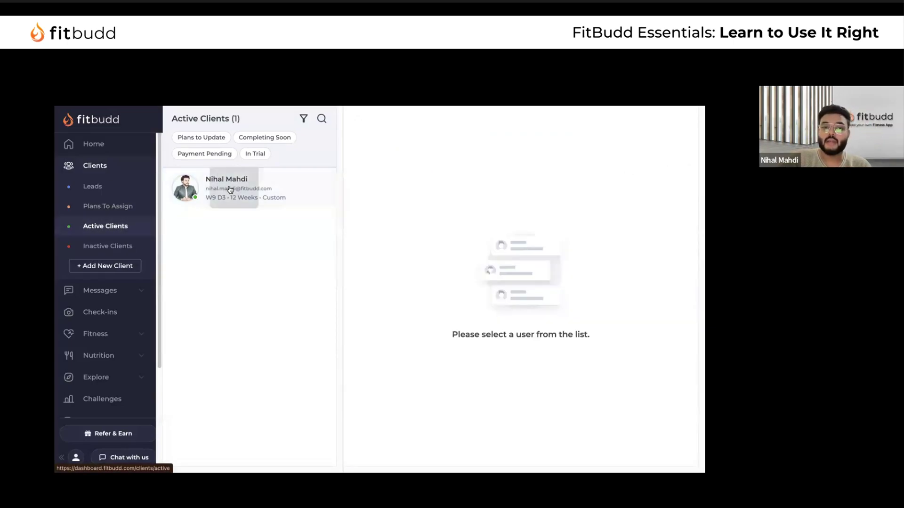
{"action": "left_click", "coordinate": [229, 188]}
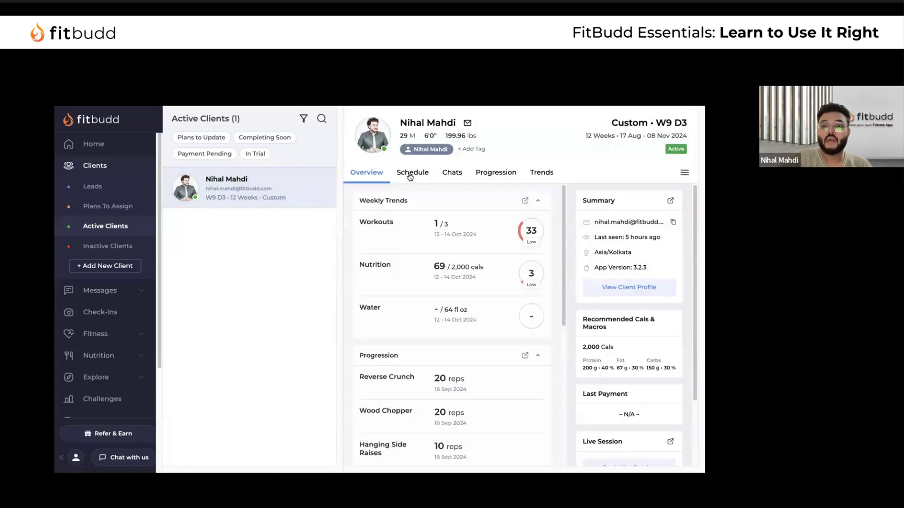
{"action": "left_click", "coordinate": [409, 177]}
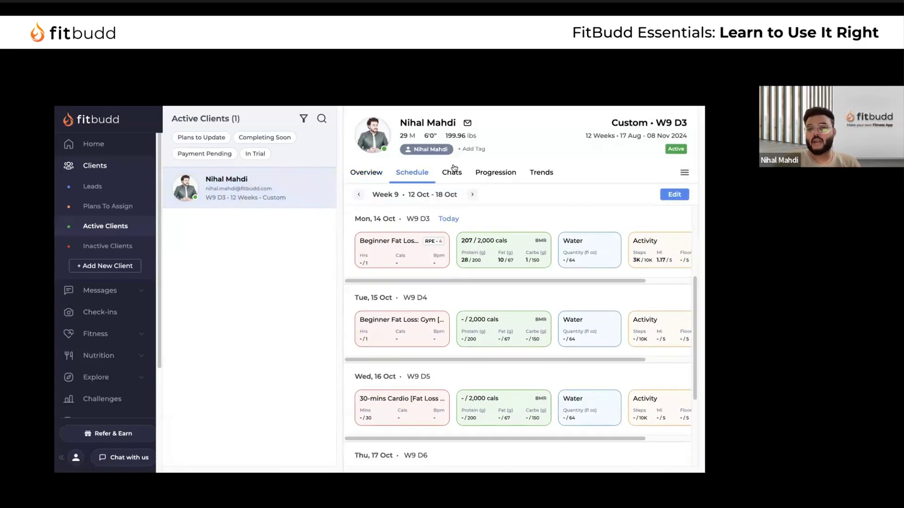
{"action": "left_click", "coordinate": [452, 172]}
{"action": "left_click", "coordinate": [495, 173]}
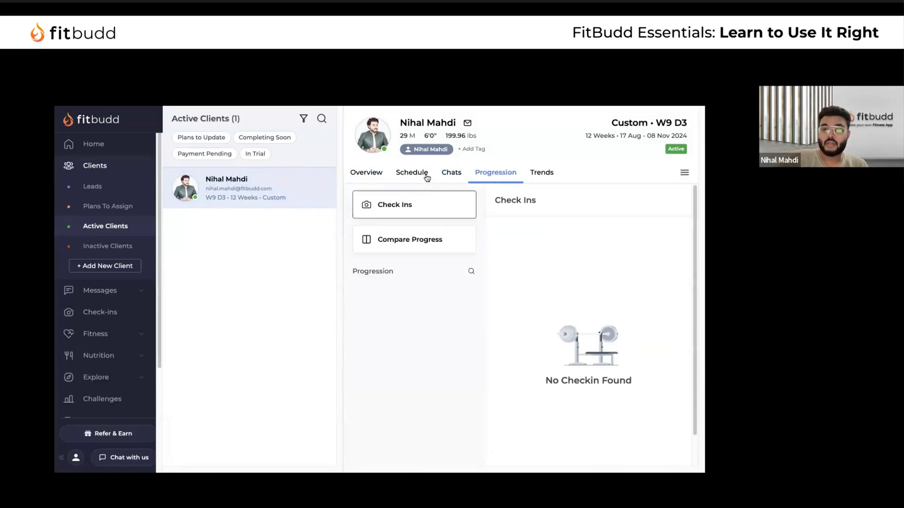
{"action": "left_click", "coordinate": [412, 173]}
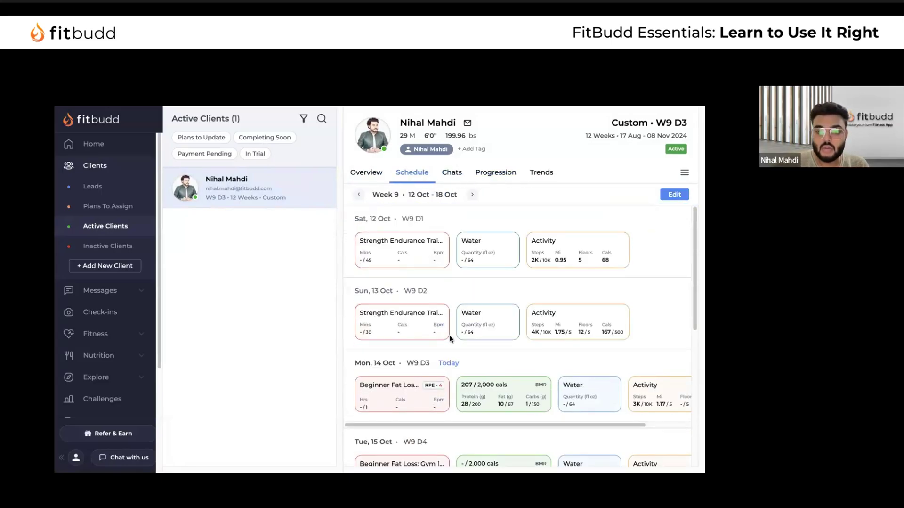
Inspect the logged exercises of Monday's Beginner Fat Loss workout and the Mon 14 Oct nutrition log
{"action": "left_click", "coordinate": [407, 390]}
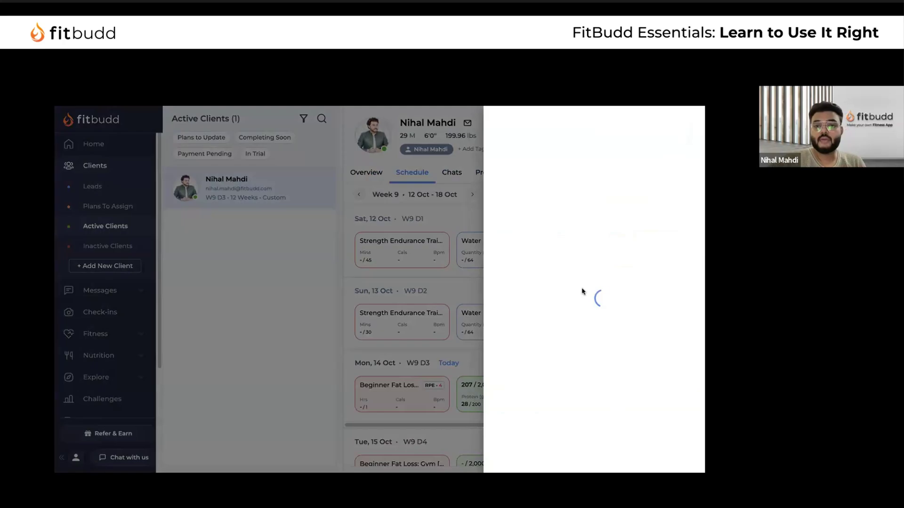
{"action": "scroll", "coordinate": [581, 319], "scroll_direction": "down", "scroll_amount": 3}
{"action": "left_click", "coordinate": [643, 206]}
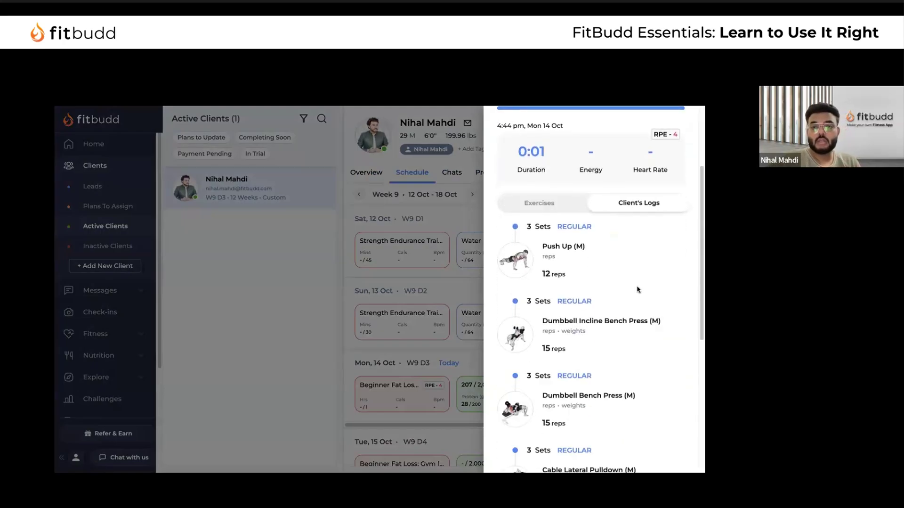
{"action": "scroll", "coordinate": [637, 285], "scroll_direction": "down", "scroll_amount": 5}
{"action": "scroll", "coordinate": [639, 289], "scroll_direction": "up", "scroll_amount": 8}
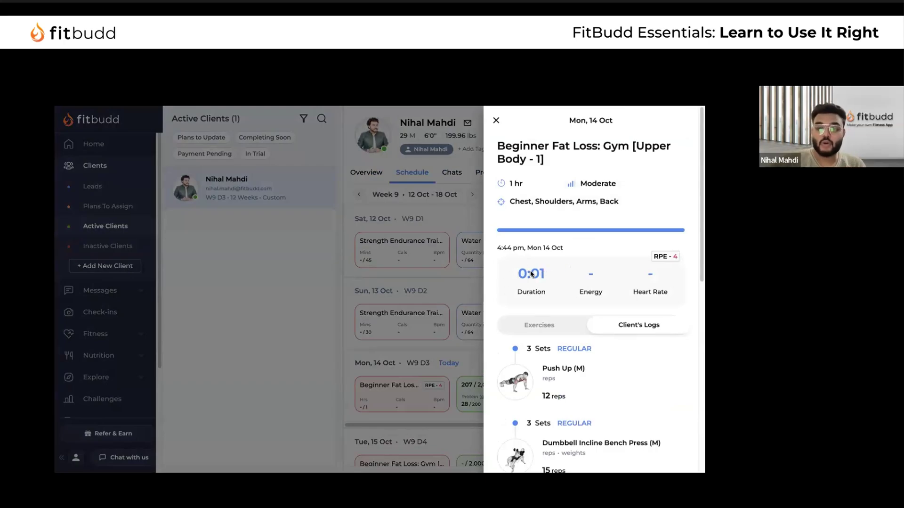
{"action": "left_click", "coordinate": [496, 122]}
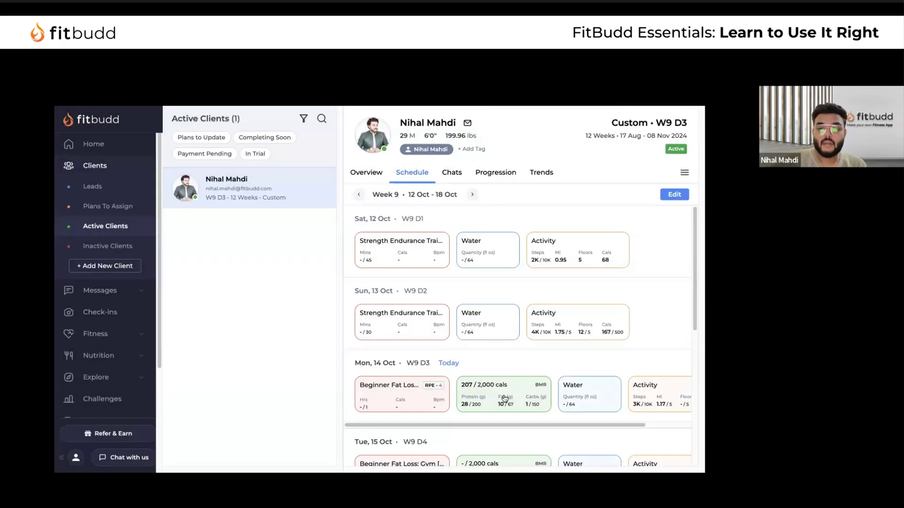
{"action": "left_click", "coordinate": [494, 383]}
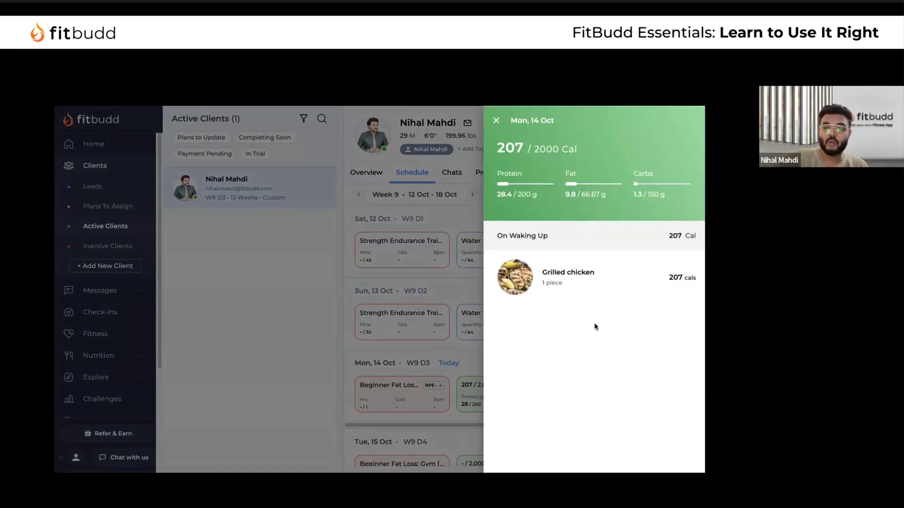
{"action": "left_click", "coordinate": [496, 121]}
Review Monday's logged steps, miles, floors and calories, then show the client's Overview
{"action": "scroll", "coordinate": [608, 434], "scroll_direction": "down", "scroll_amount": 2}
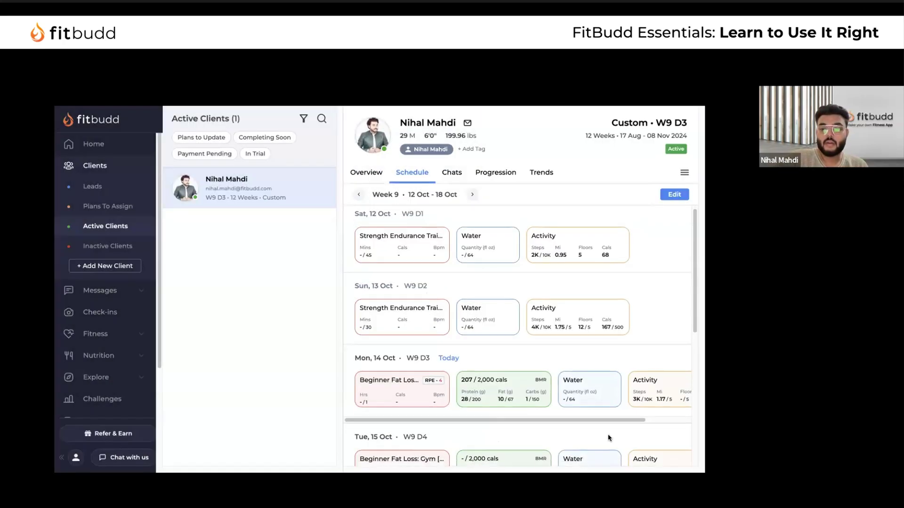
{"action": "scroll", "coordinate": [611, 354], "scroll_direction": "right", "scroll_amount": 2}
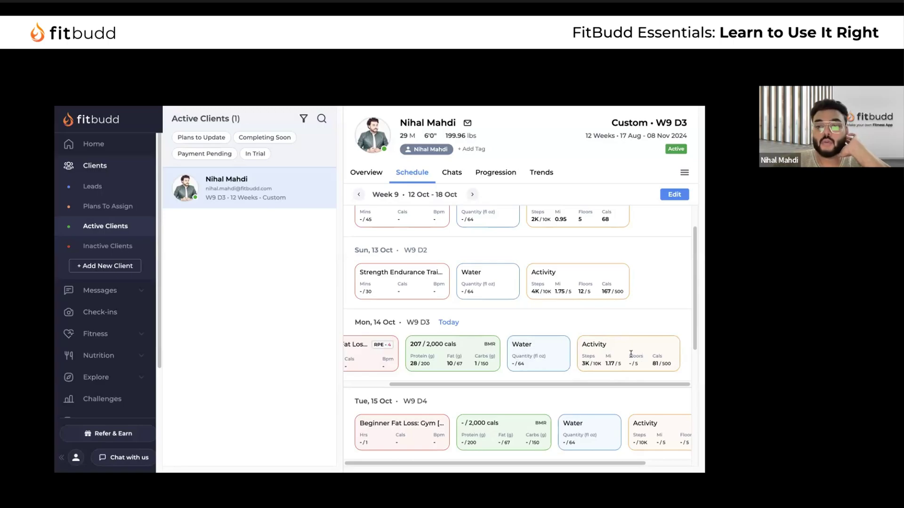
{"action": "left_click_drag", "start_coordinate": [584, 361], "coordinate": [674, 362]}
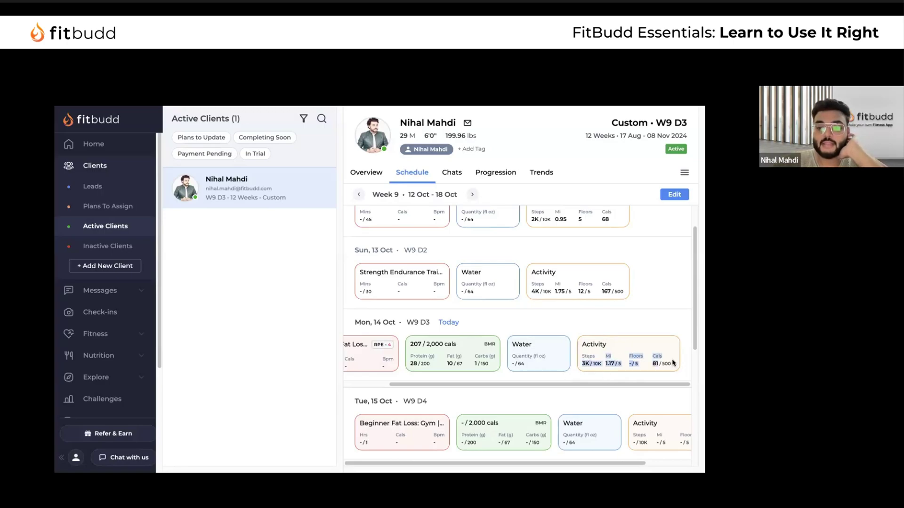
{"action": "scroll", "coordinate": [571, 363], "scroll_direction": "left", "scroll_amount": 2}
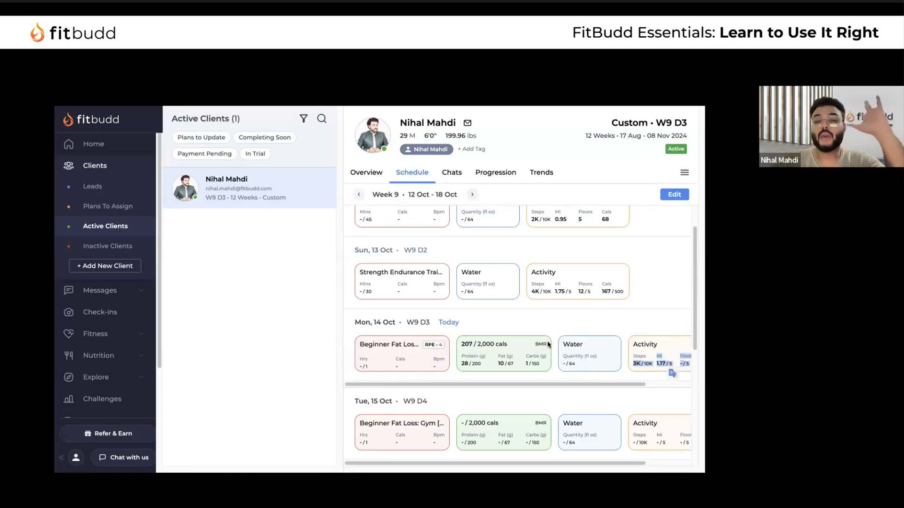
{"action": "left_click", "coordinate": [366, 172]}
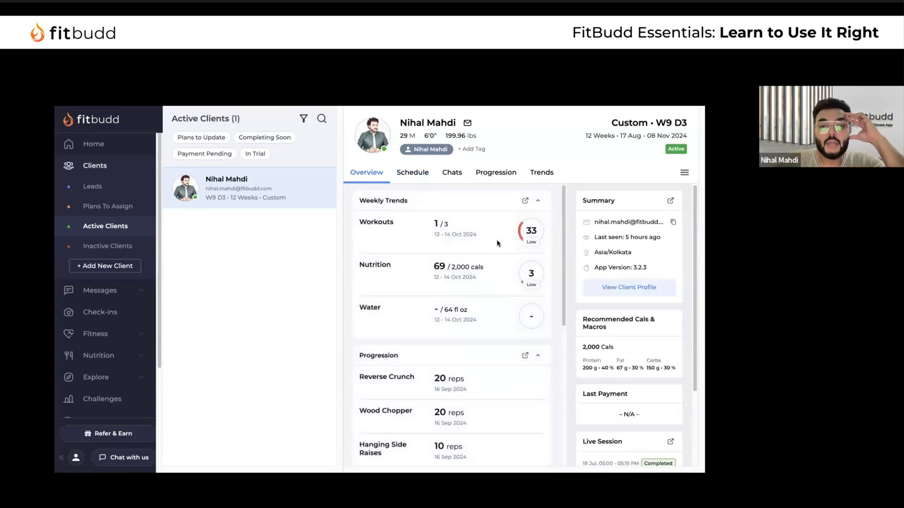
{"action": "scroll", "coordinate": [494, 301], "scroll_direction": "down", "scroll_amount": 6}
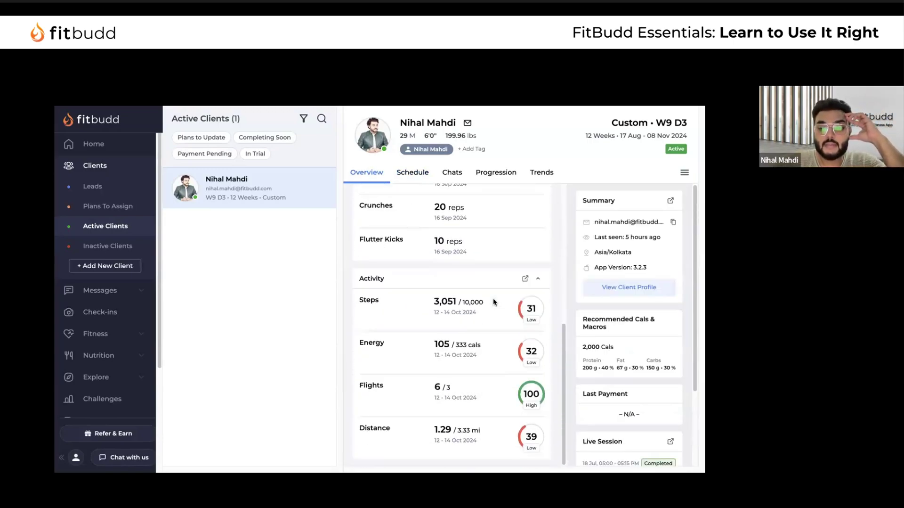
{"action": "scroll", "coordinate": [493, 298], "scroll_direction": "up", "scroll_amount": 6}
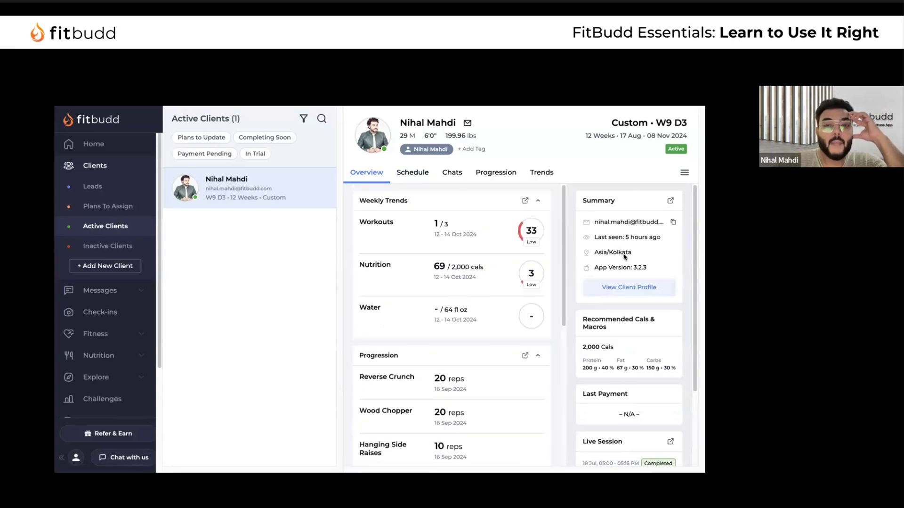
{"action": "scroll", "coordinate": [625, 256], "scroll_direction": "down", "scroll_amount": 2}
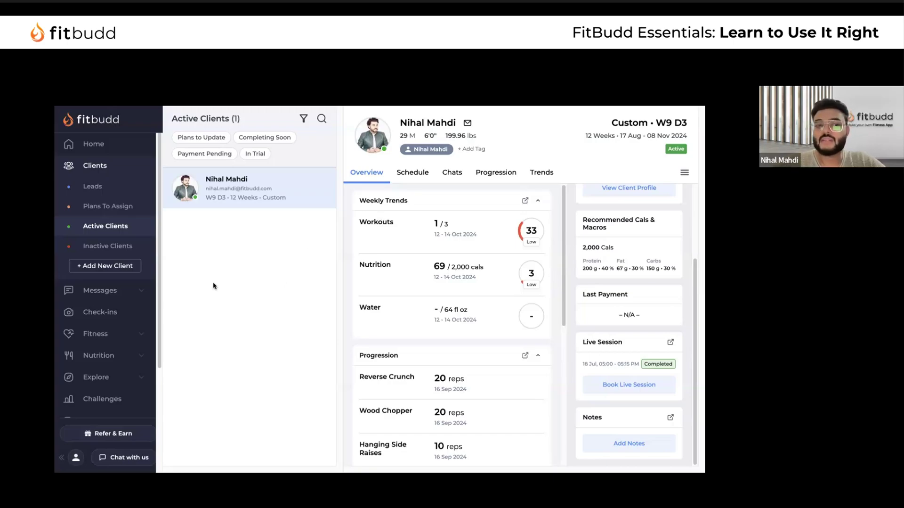
{"action": "scroll", "coordinate": [137, 288], "scroll_direction": "down", "scroll_amount": 3}
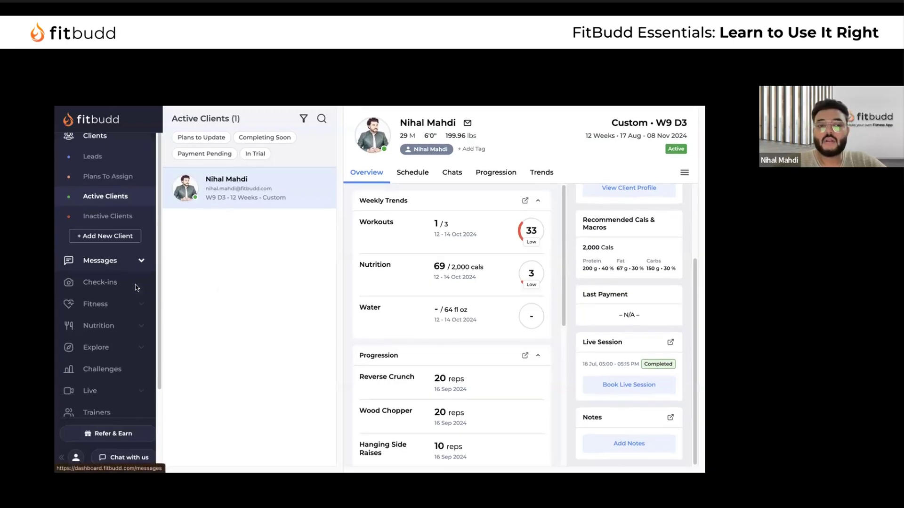
In Explore Workouts, select Fat Loss, then the Fat Loss - Beginner Workout Programs schedule
{"action": "left_click", "coordinate": [122, 254]}
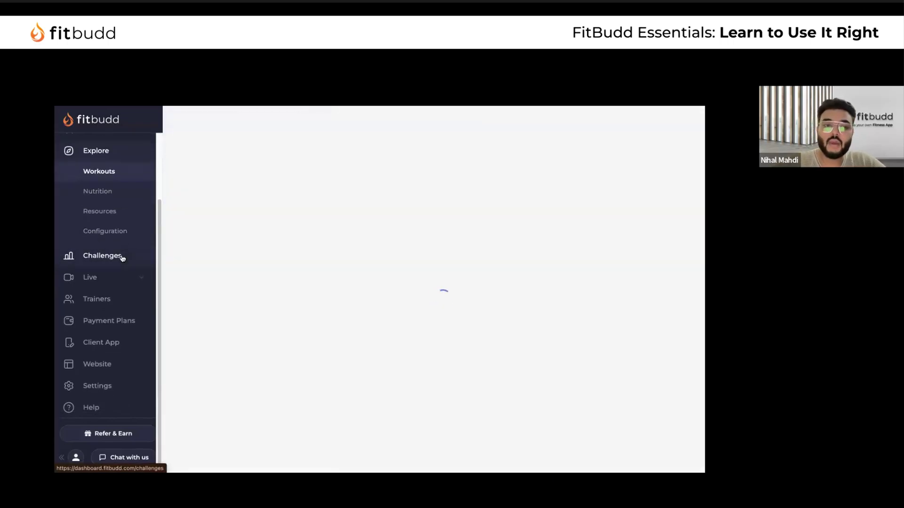
{"action": "scroll", "coordinate": [131, 263], "scroll_direction": "up", "scroll_amount": 2}
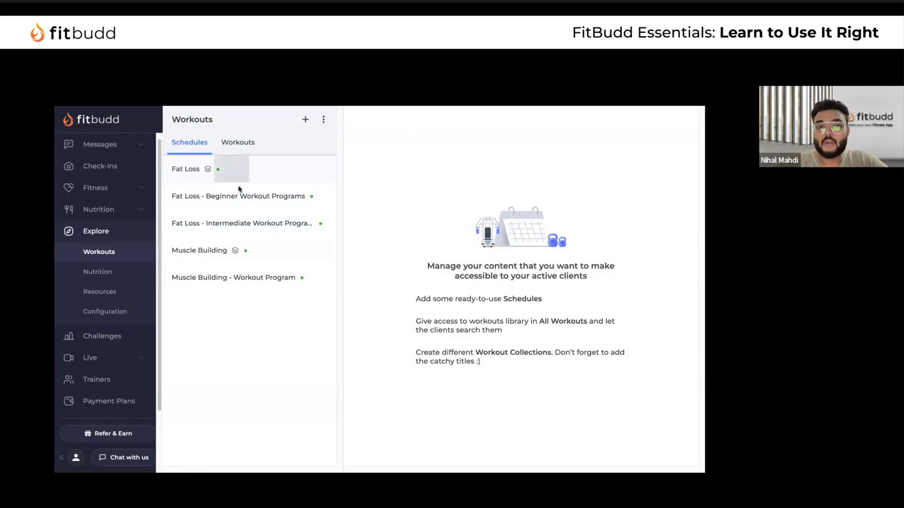
{"action": "left_click", "coordinate": [230, 171]}
{"action": "left_click", "coordinate": [266, 197]}
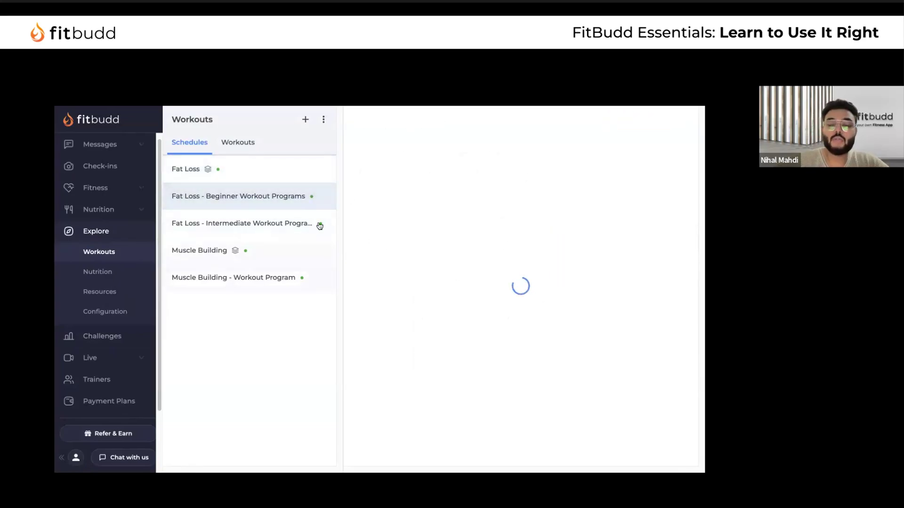